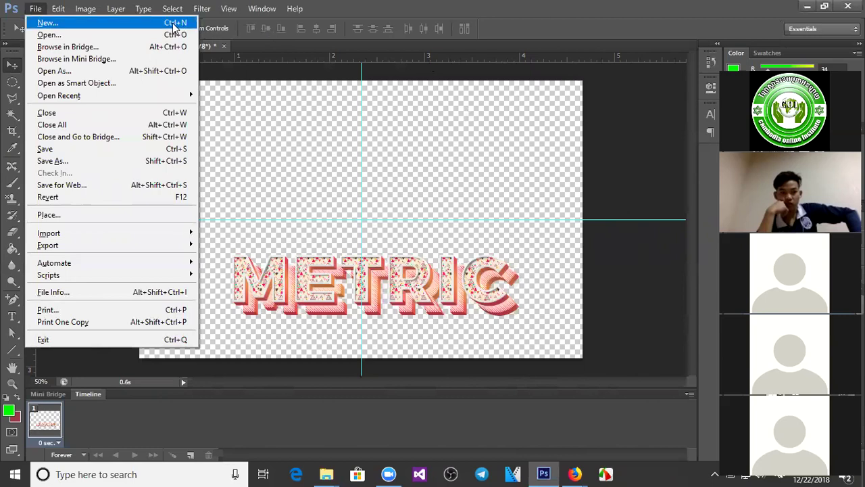
Step: Start a new document and name it "Frame Facebook"
left_click(176, 25)
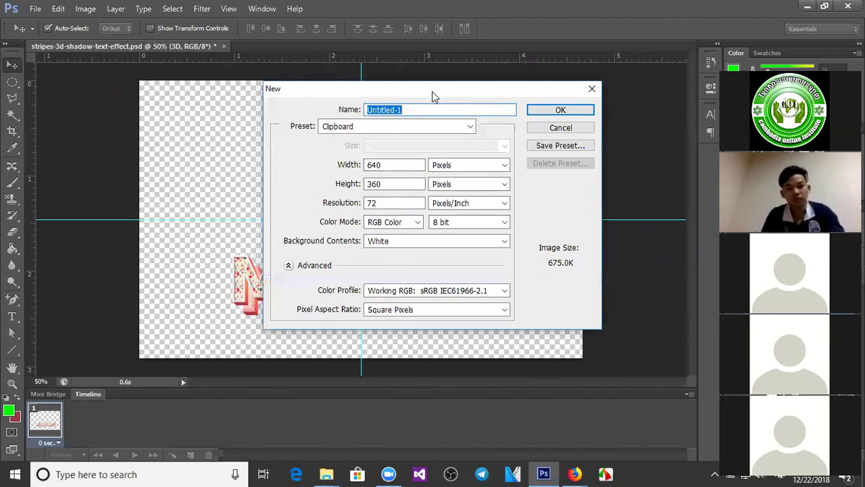
left_click_drag(431, 91, 568, 113)
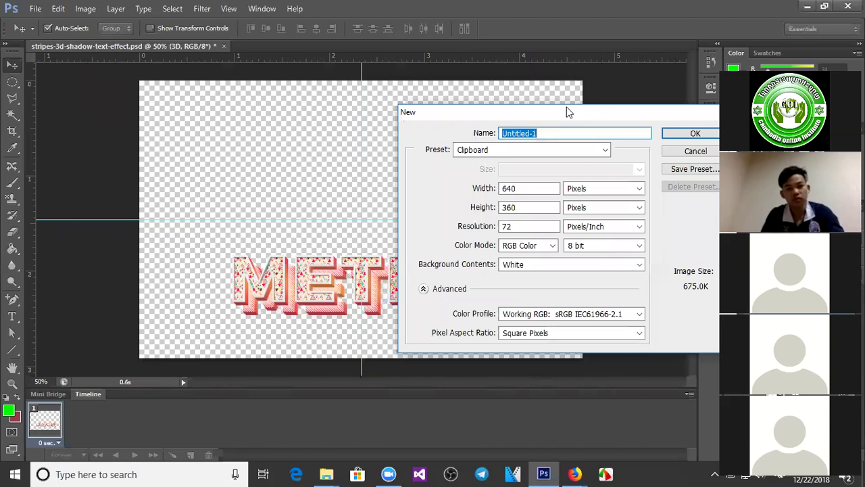
left_click_drag(568, 111, 275, 88)
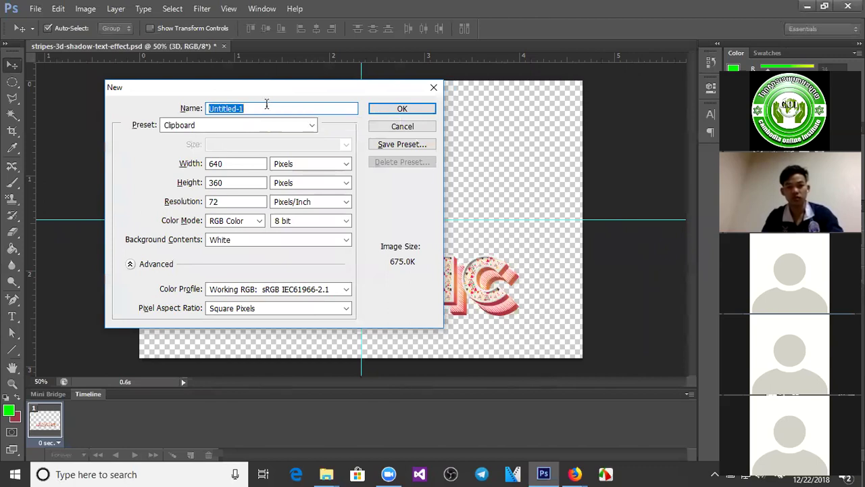
type("Logo")
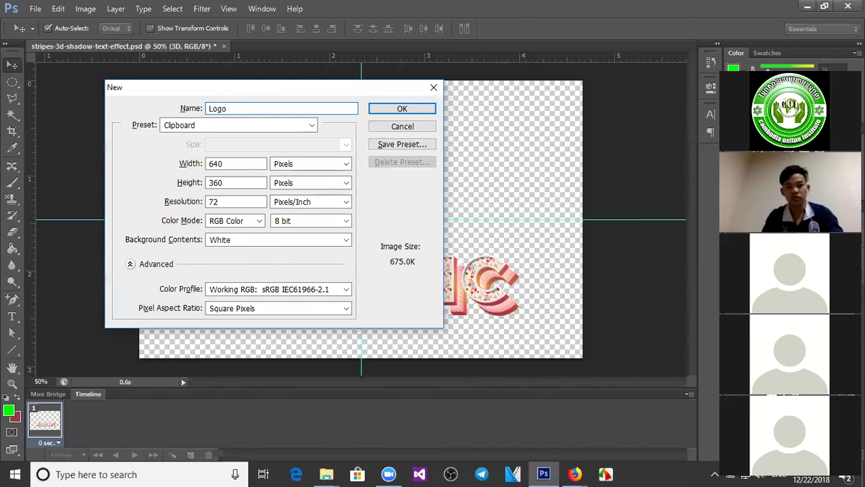
key("BackSpace")
key("BackSpace")
key("BackSpace")
type("Frame Facebook")
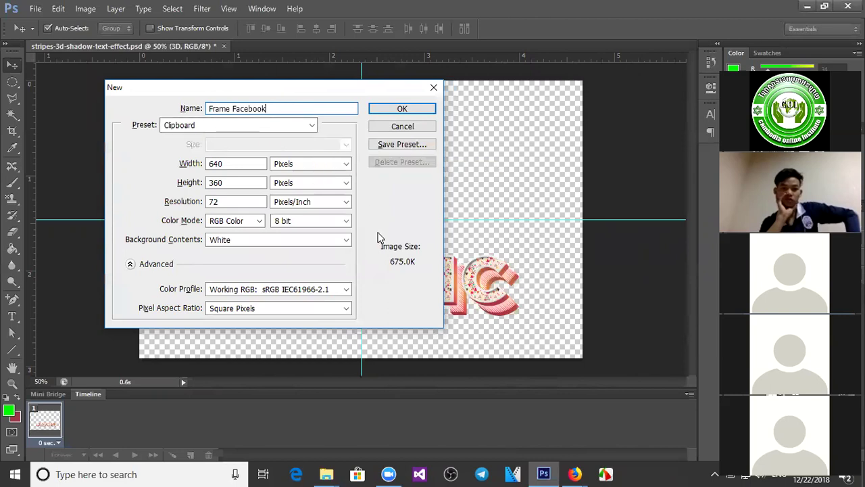
Step: Try the International Paper A4, Custom and Default Photoshop Size presets for the new document
left_click(311, 127)
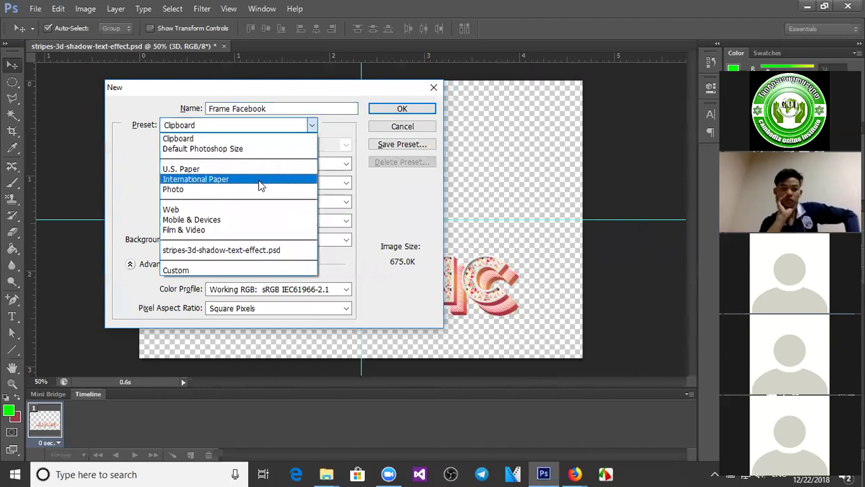
left_click(259, 180)
left_click(291, 145)
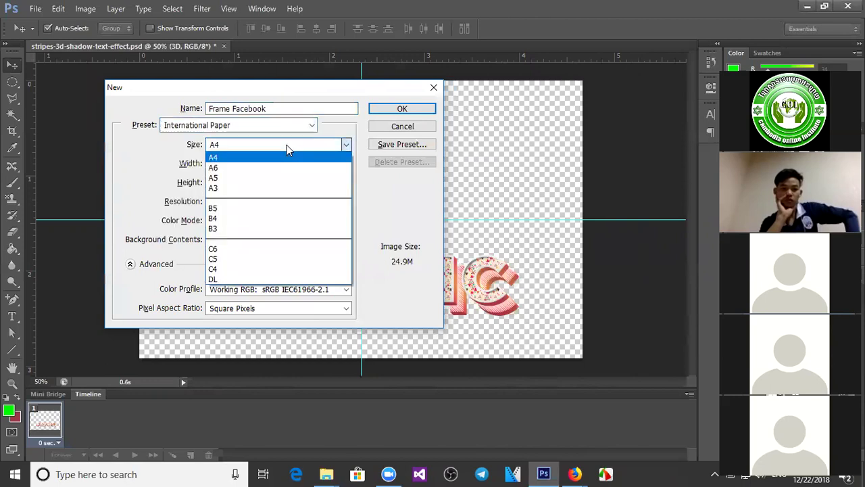
left_click(384, 219)
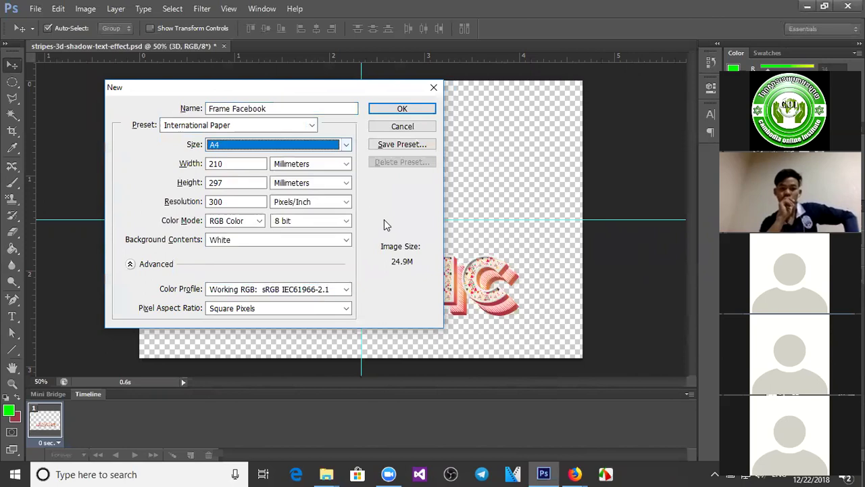
left_click(282, 126)
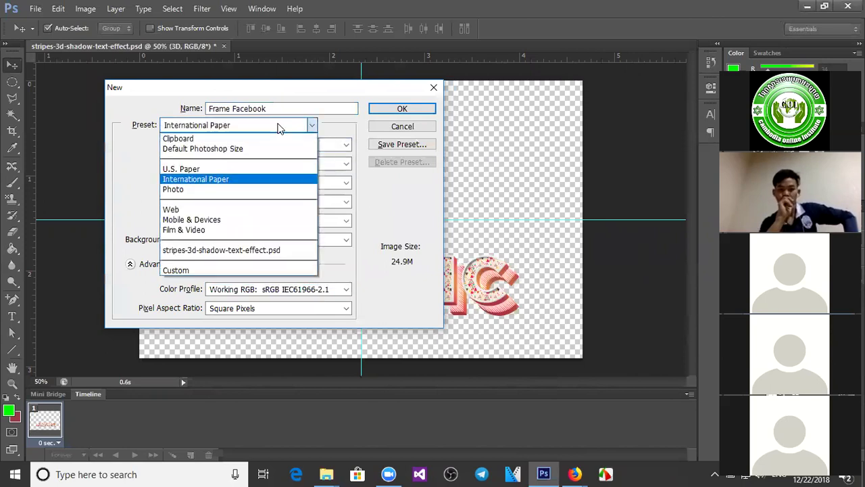
left_click(227, 271)
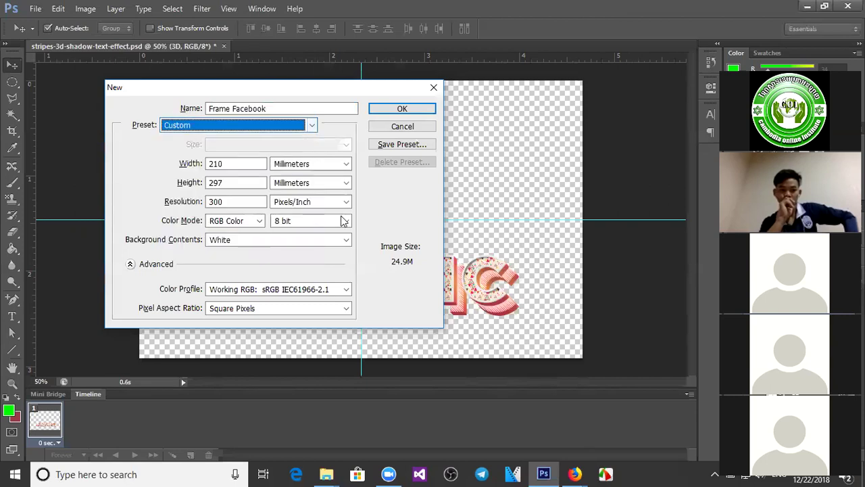
left_click_drag(228, 165, 193, 162)
left_click(283, 128)
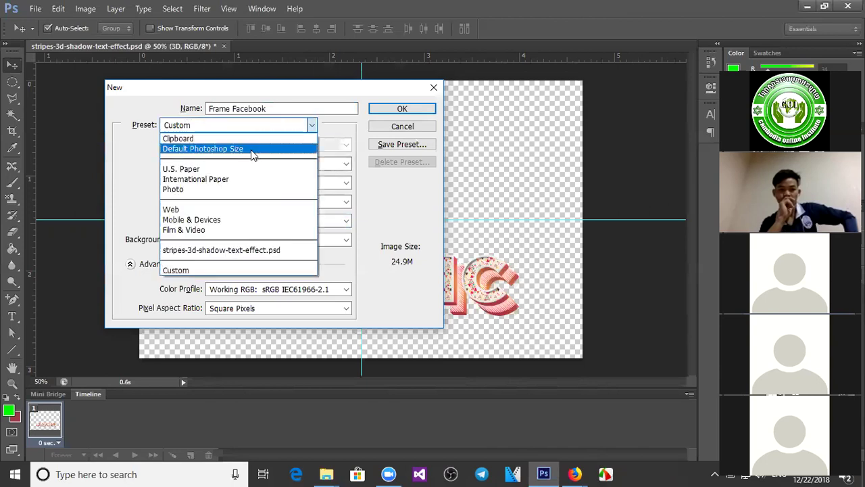
left_click(250, 149)
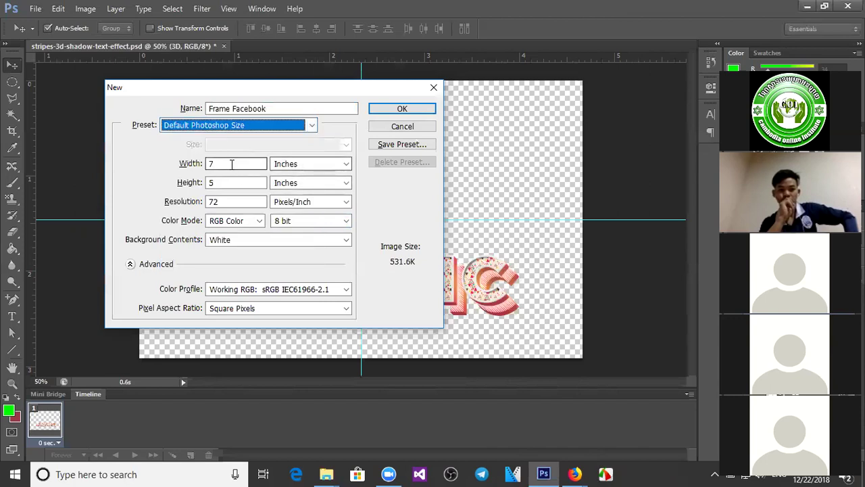
Step: Apply the Photo preset to the new document, and switch the preset to Custom
left_click(271, 125)
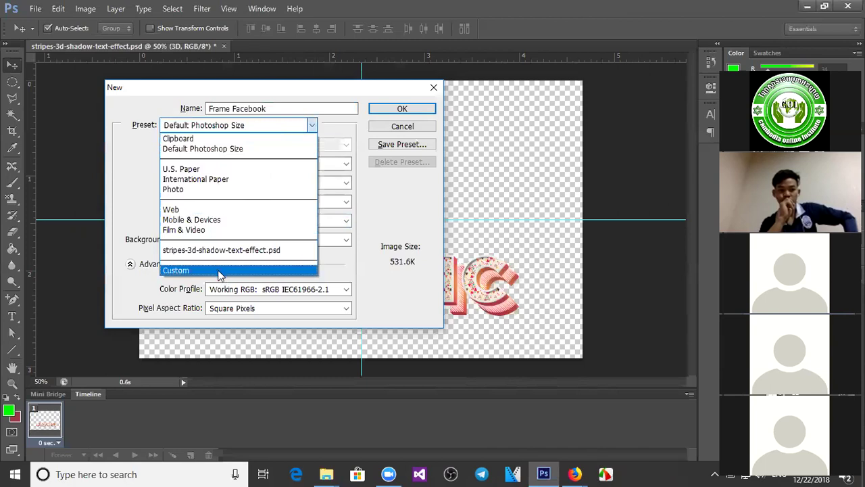
left_click(207, 191)
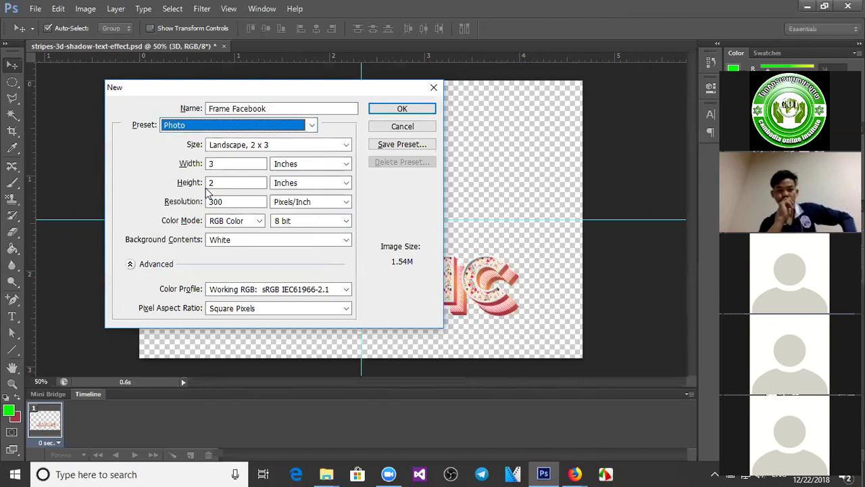
left_click(270, 125)
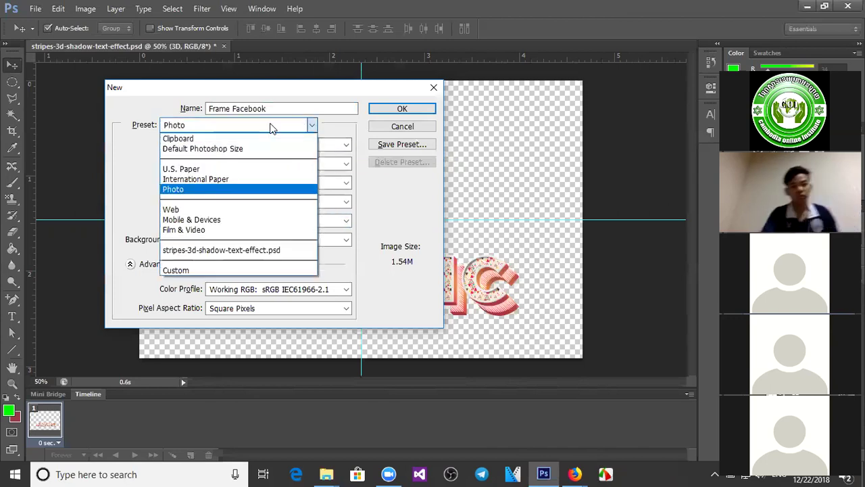
left_click(277, 125)
left_click(269, 127)
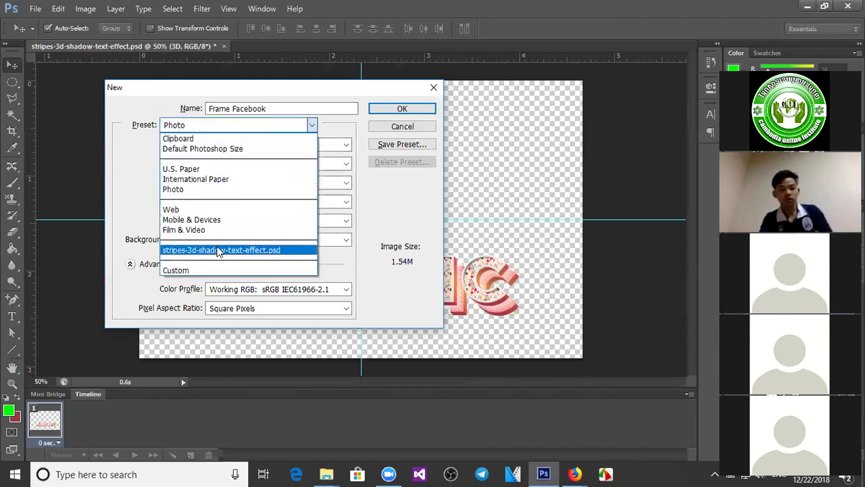
left_click(219, 270)
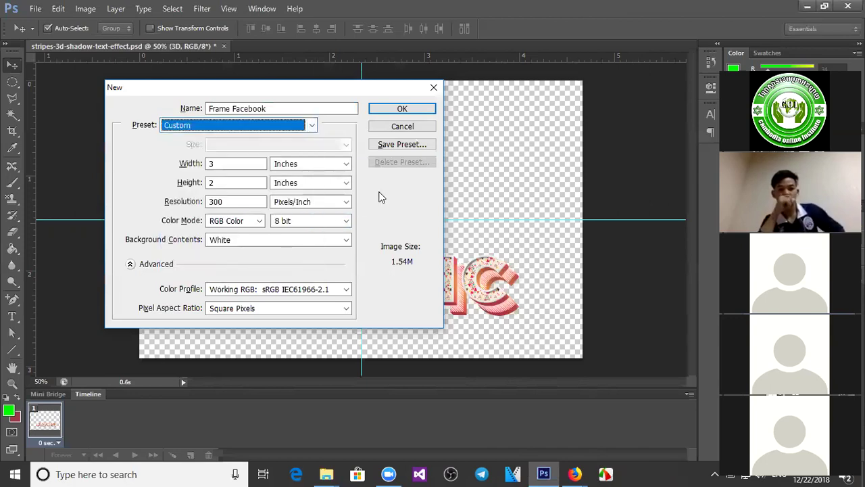
Step: Change the units of the new document's width and height to pixels
left_click(221, 164)
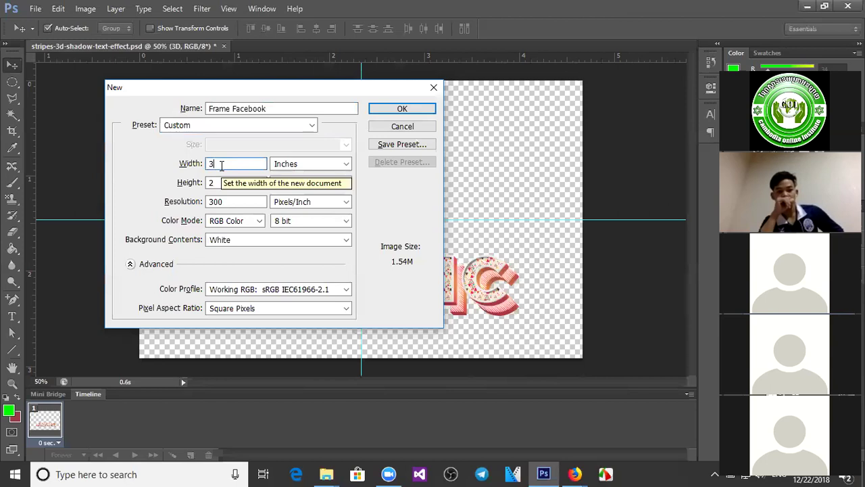
left_click(314, 163)
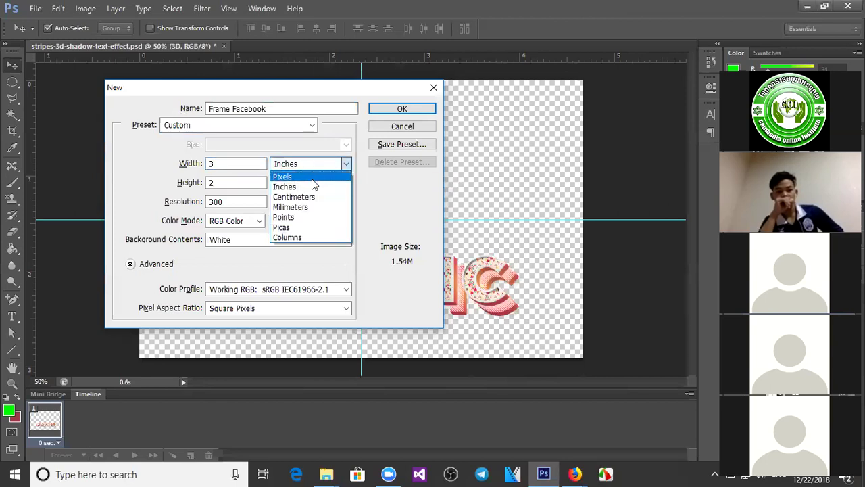
left_click(312, 182)
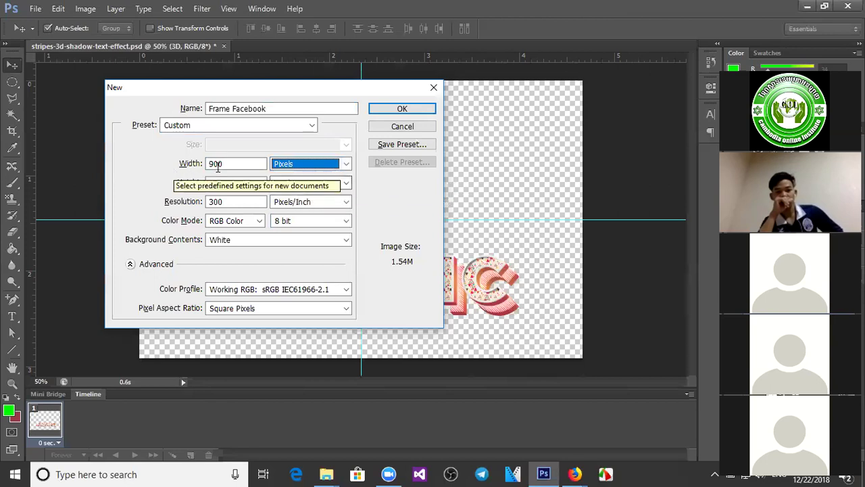
Step: Switch to Firefox to view the USB image search results, and return to the new document settings in Photoshop
left_click(575, 474)
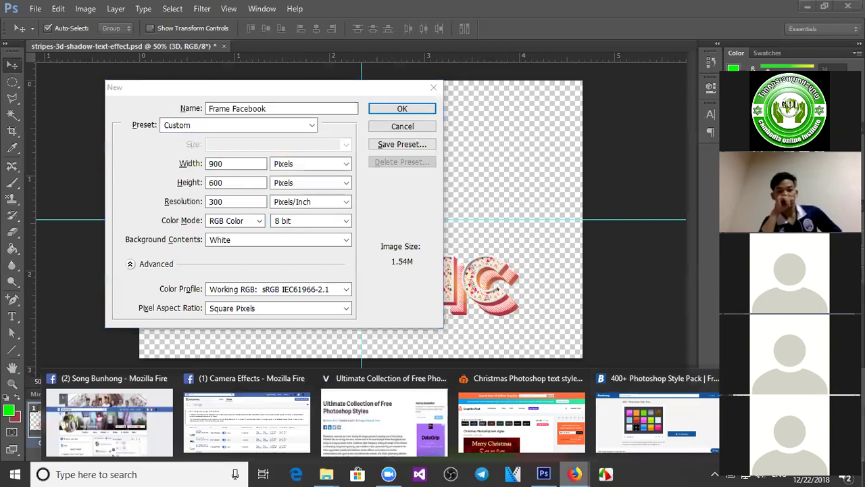
left_click(791, 422)
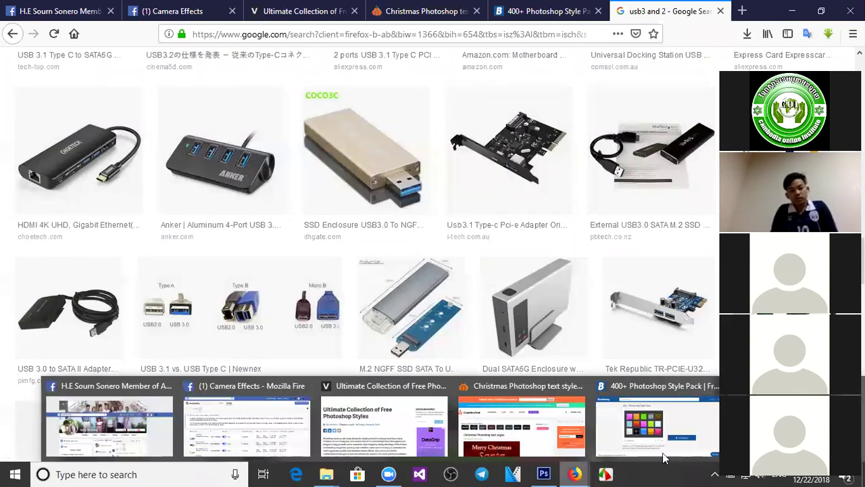
left_click(543, 474)
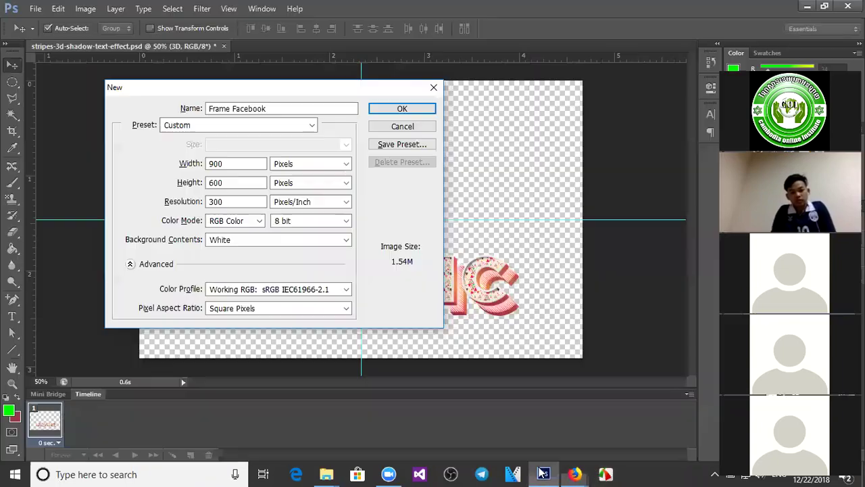
Step: Change the units of the new document's width and height to centimeters
left_click(311, 163)
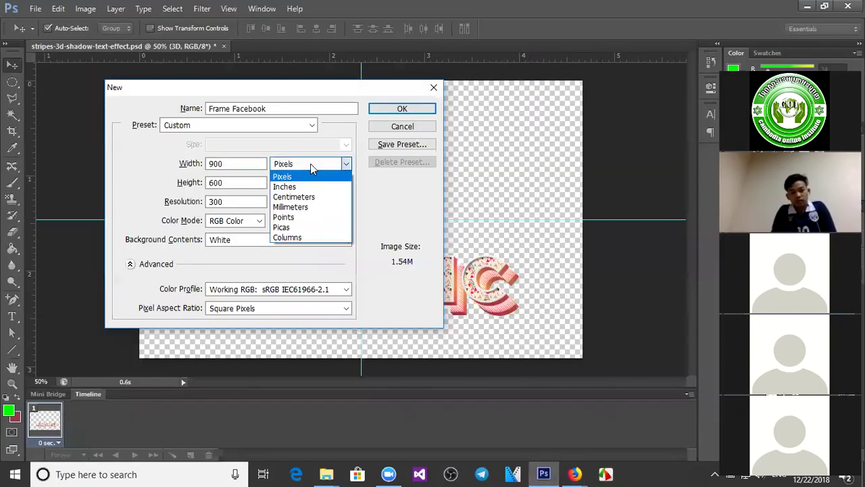
left_click(300, 198)
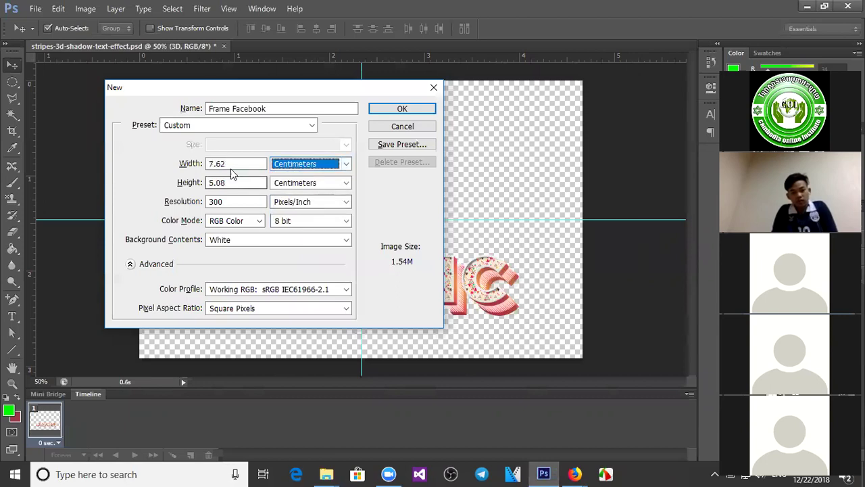
left_click_drag(237, 164, 174, 164)
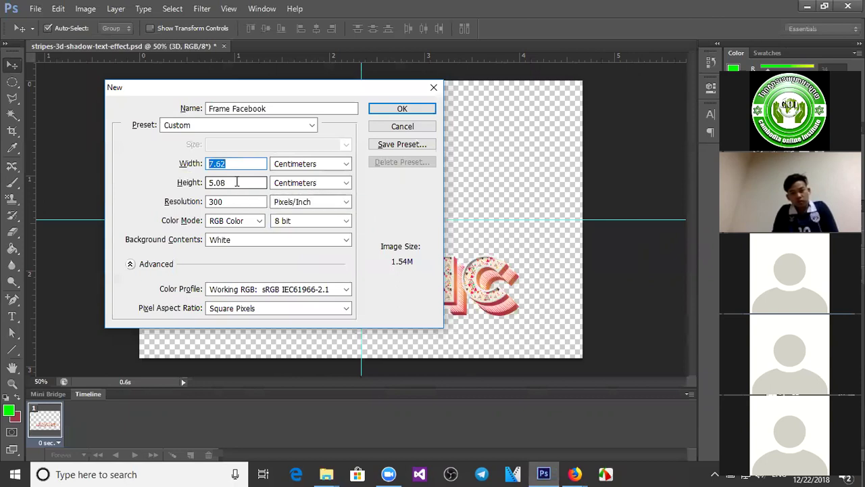
left_click(233, 182)
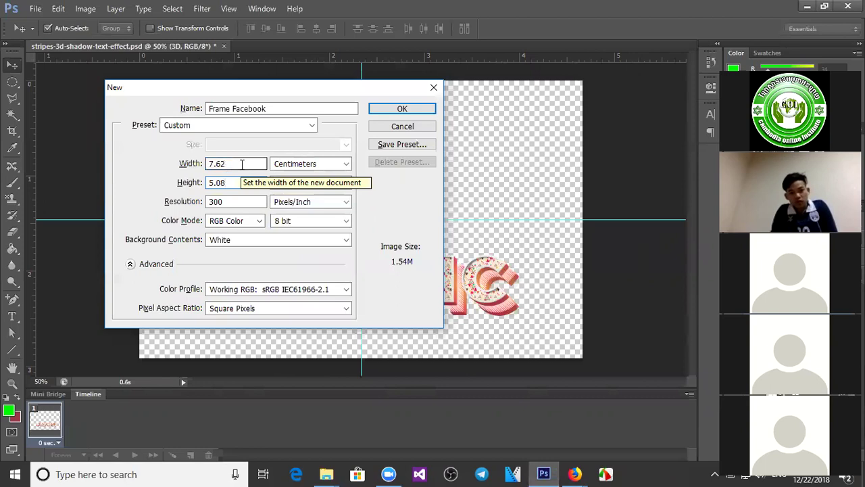
left_click(241, 164)
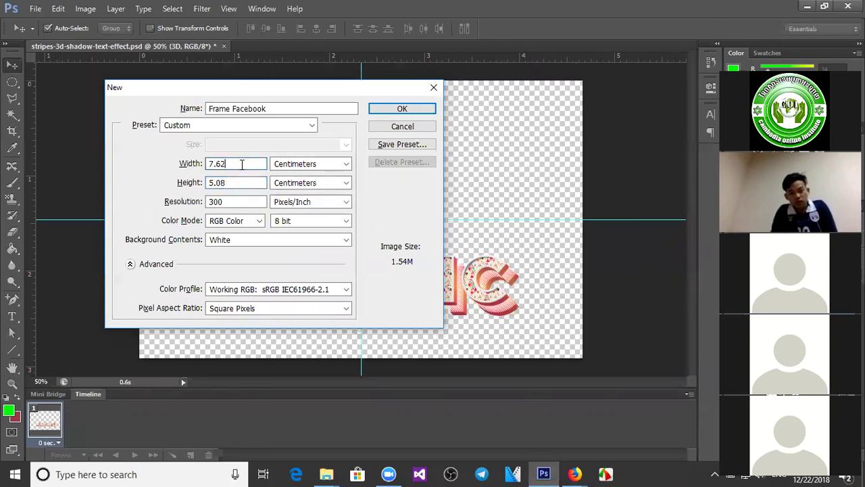
Step: Try to set the new document's width to 4000 centimeters
left_click_drag(228, 164, 205, 164)
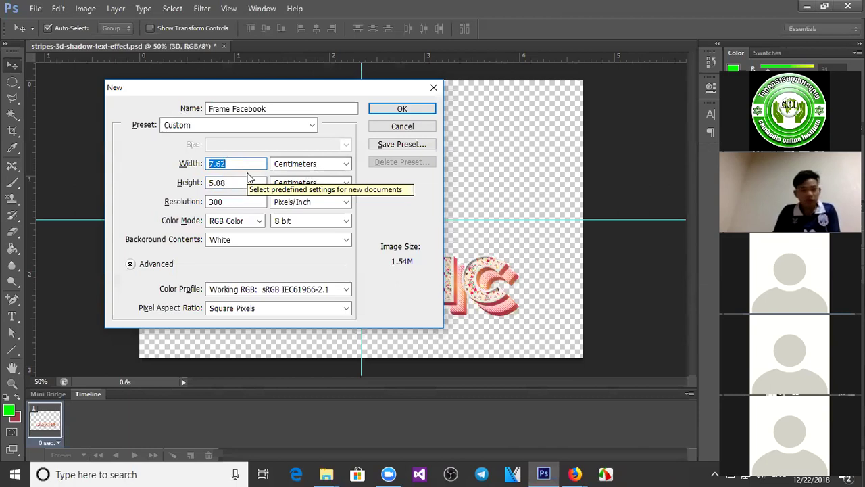
type("4")
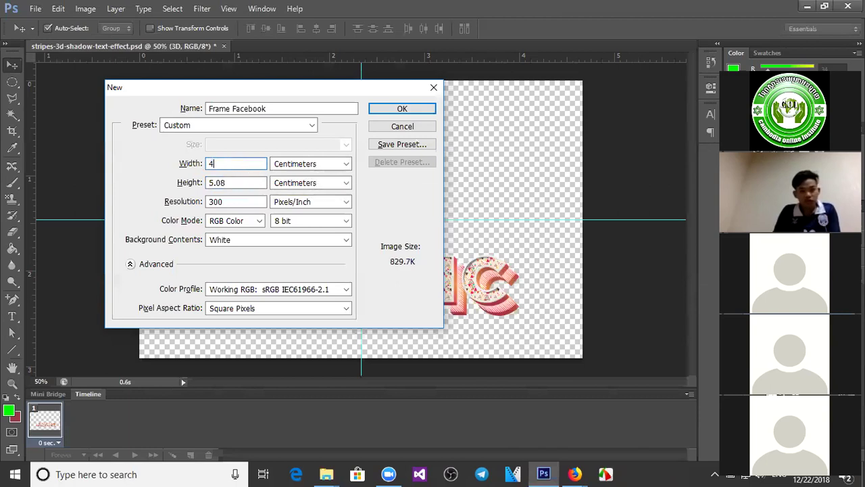
type("00")
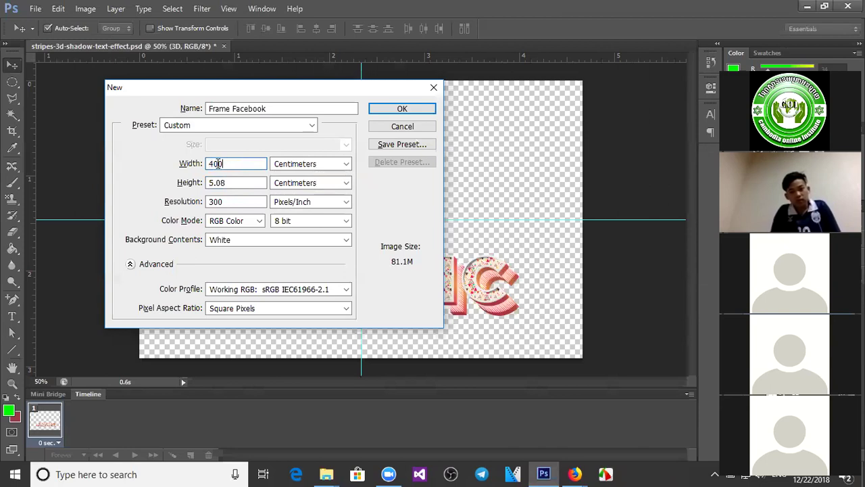
type("0")
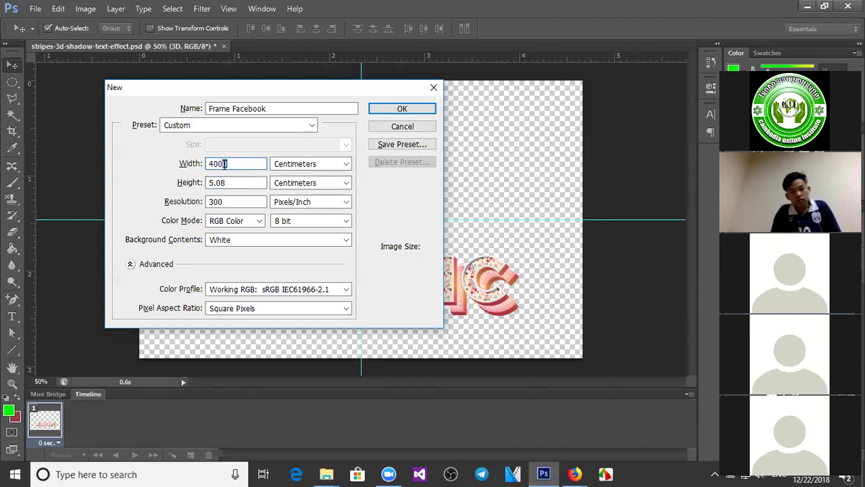
left_click_drag(225, 163, 209, 164)
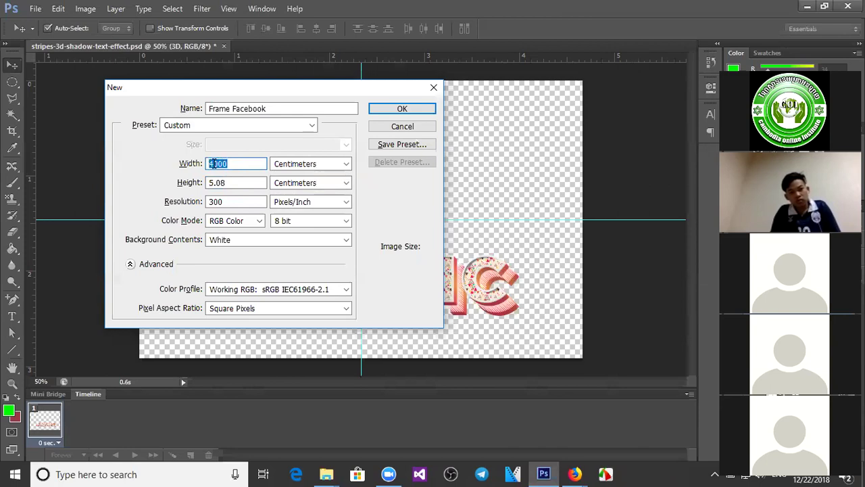
left_click(238, 164)
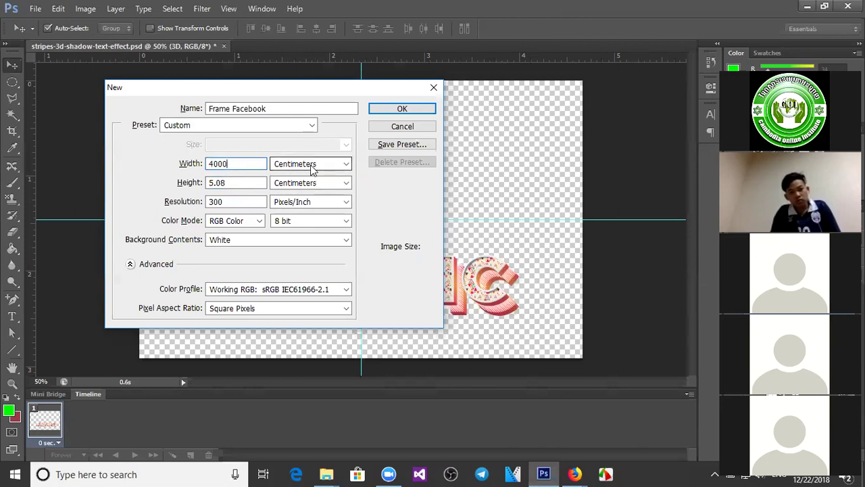
left_click(294, 168)
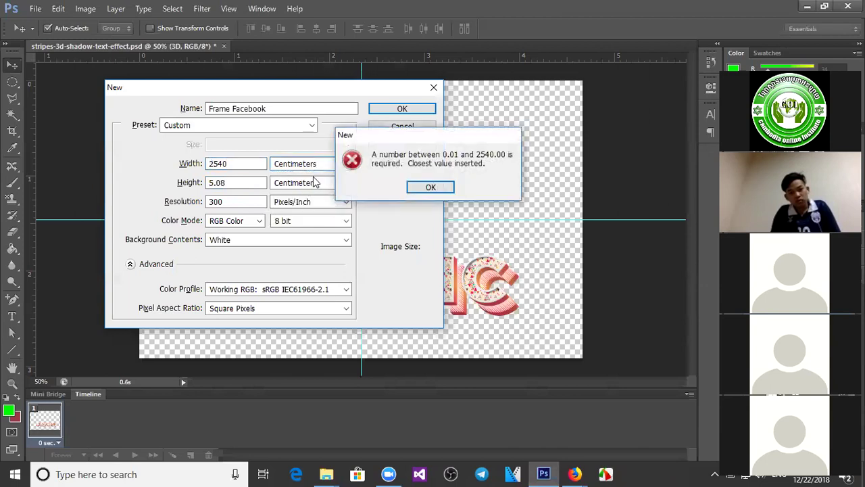
left_click(429, 187)
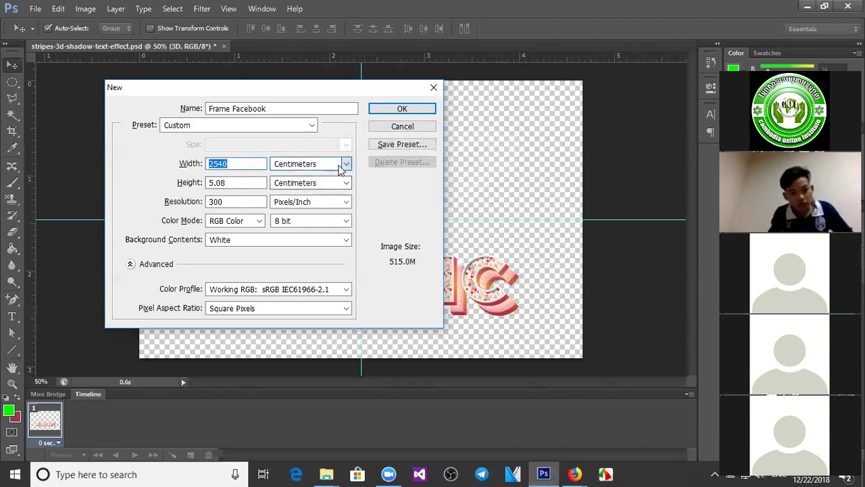
Step: Set the new document's width to 400 centimeters, and select the height value for editing
type("400")
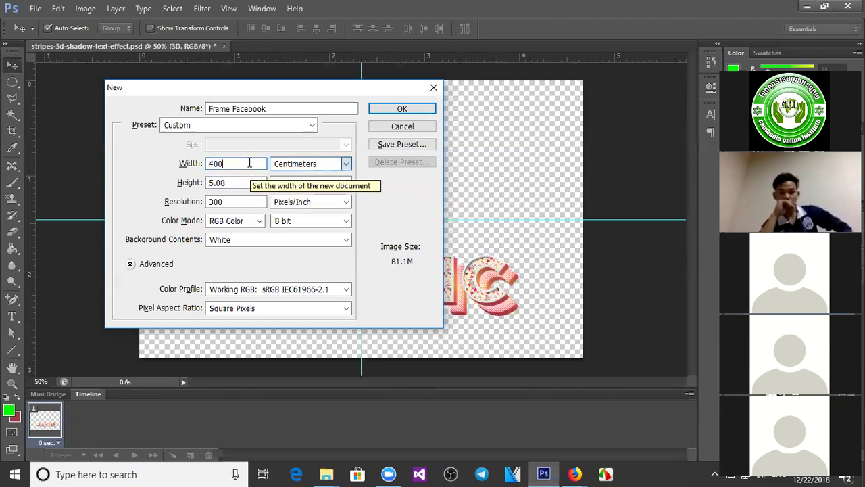
left_click(236, 183)
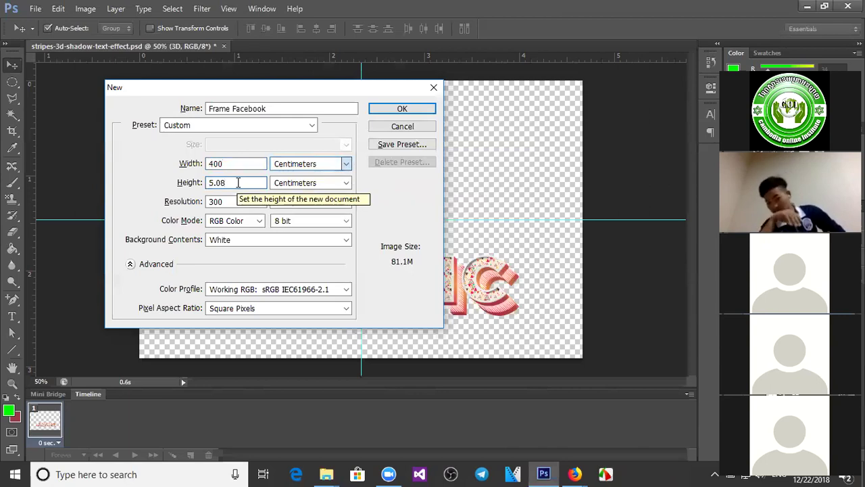
left_click_drag(238, 182, 205, 182)
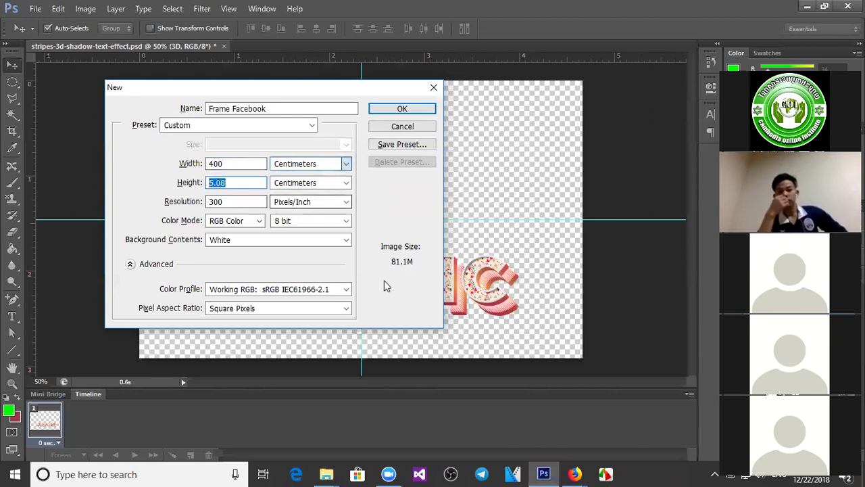
Step: Switch to Firefox and search Google for "M to cm", showing all results instead of images
left_click(574, 474)
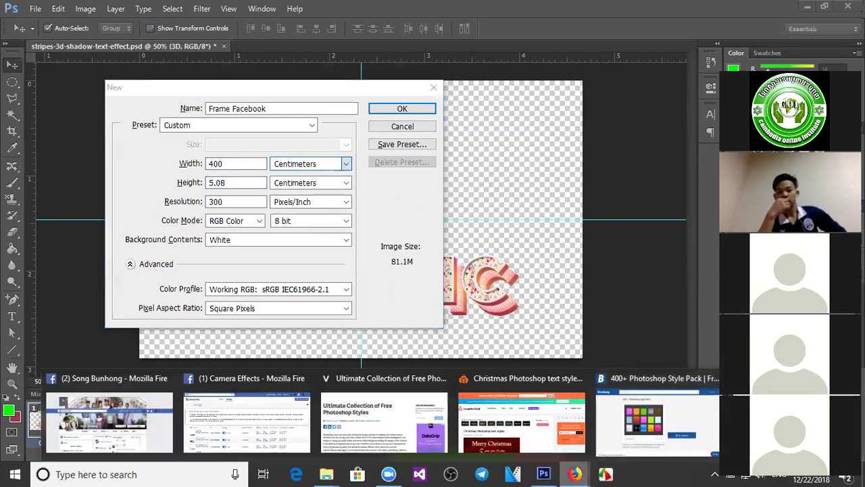
left_click(790, 419)
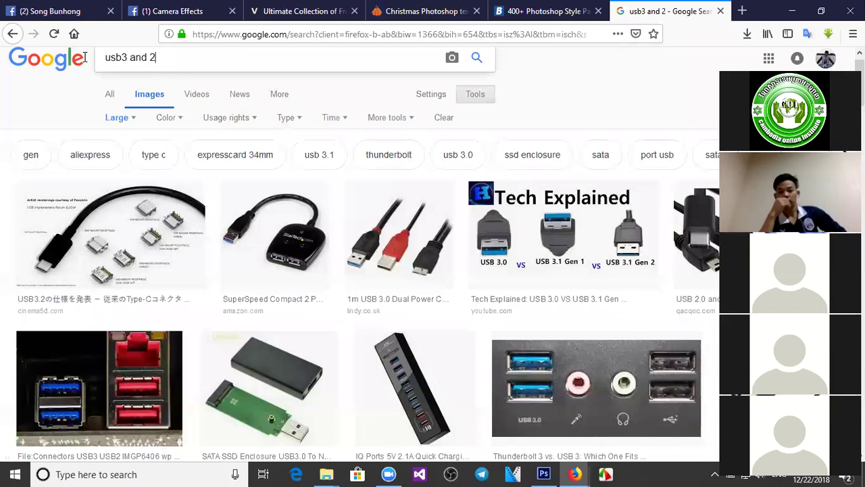
triple_click(113, 57)
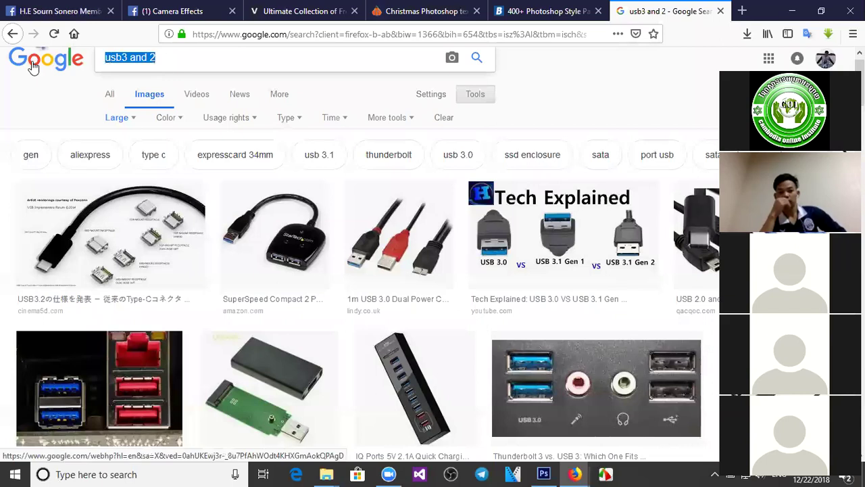
type("cm to m")
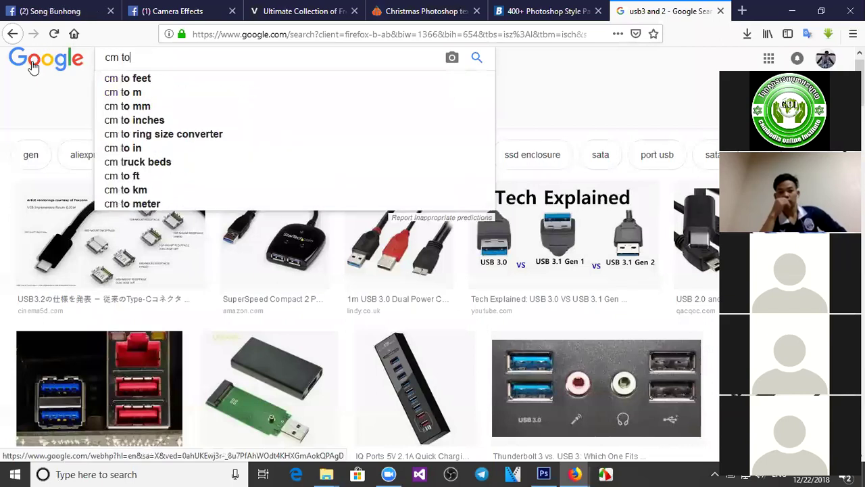
key("BackSpace")
key("BackSpace")
key("BackSpace")
key("BackSpace")
key("BackSpace")
key("BackSpace")
key("BackSpace")
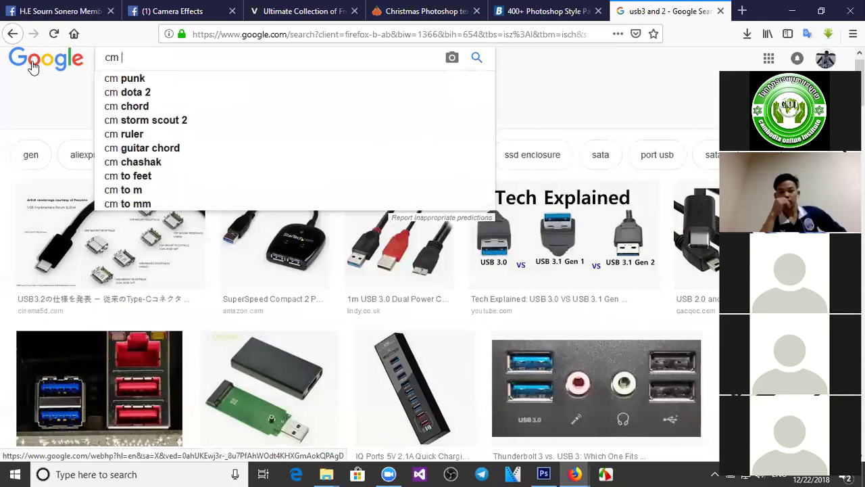
type("M to cm")
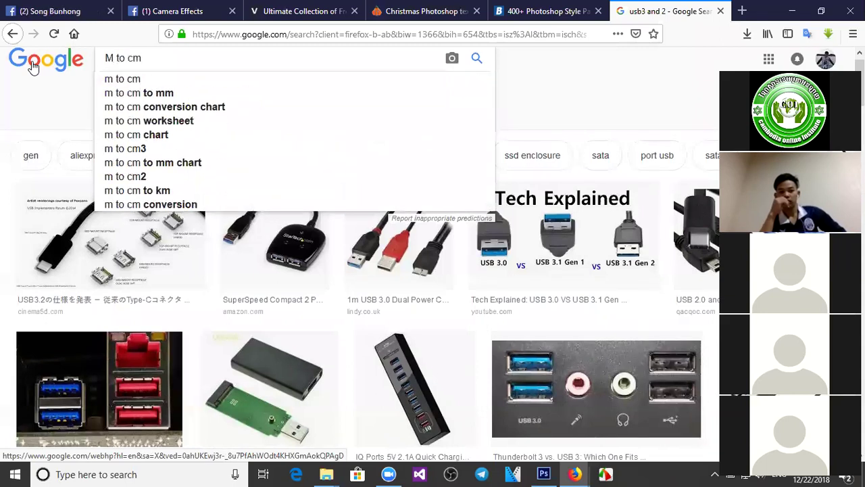
key("Return")
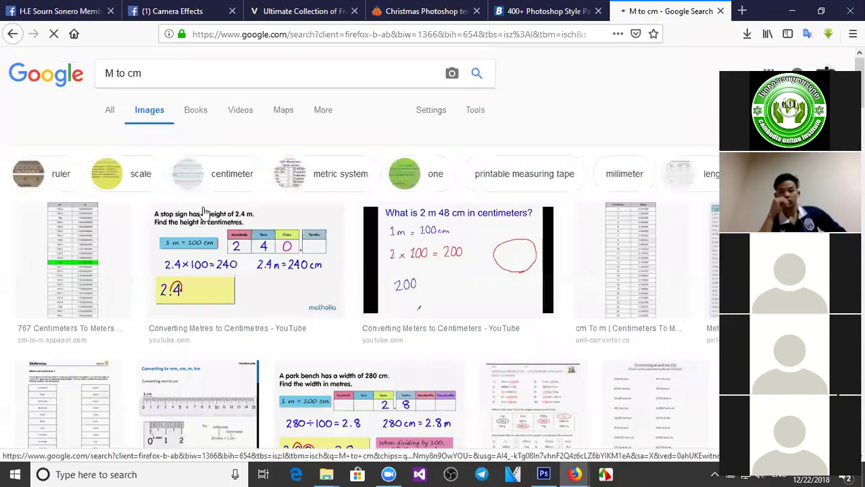
left_click(110, 114)
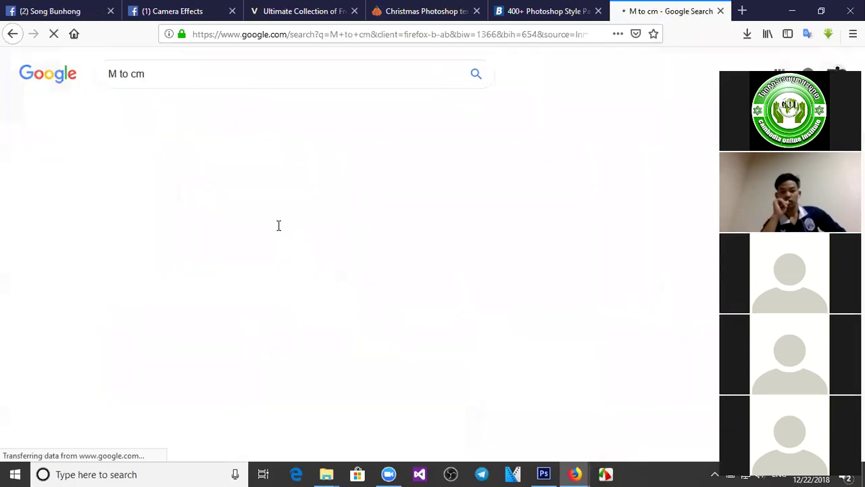
Step: Convert 4 metres to centimetres in Google's length converter
left_click(190, 221)
double_click(192, 221)
type("4")
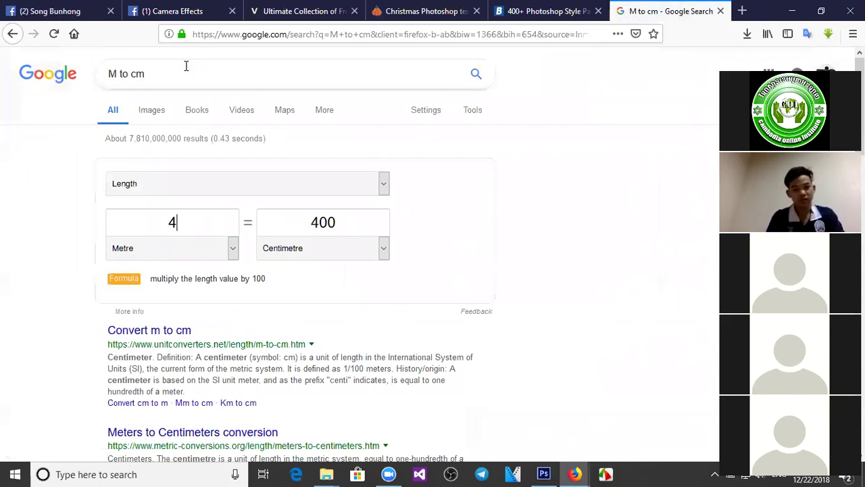
Step: Search Google for "pixel to cm" and open the "Convert Pixel (X) to Centimeter" result from unitconverters.net
left_click(163, 76)
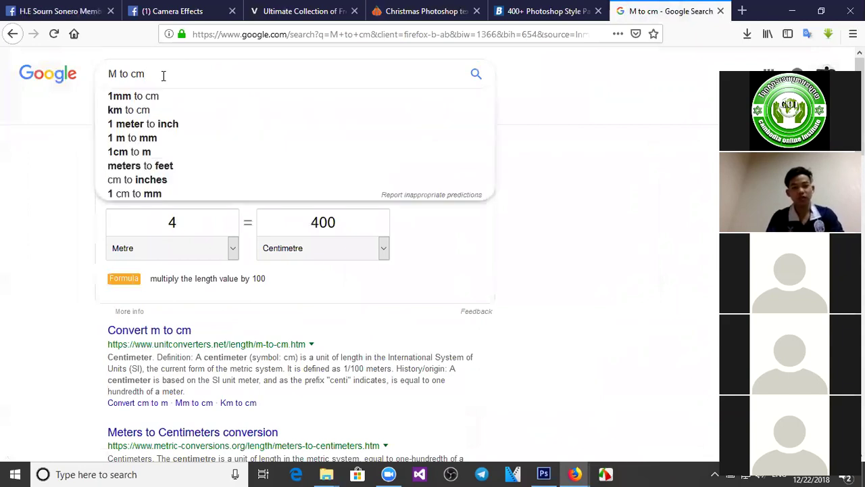
left_click_drag(115, 75, 94, 71)
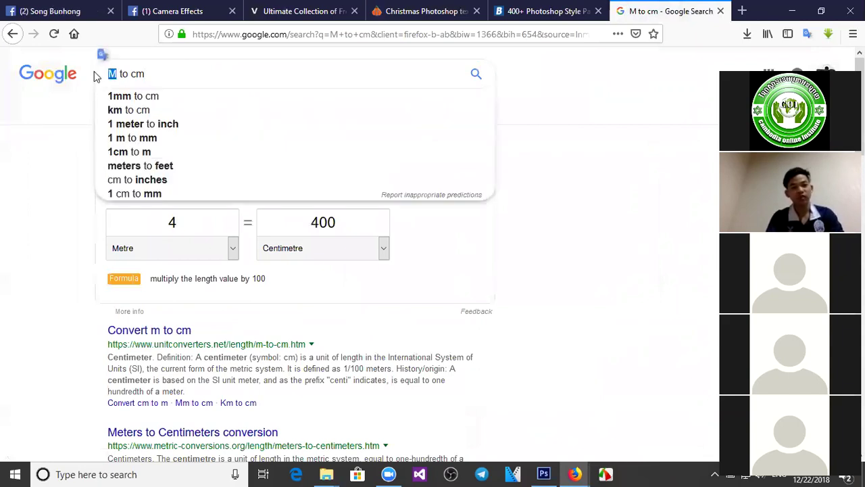
type("Pi")
key("Down")
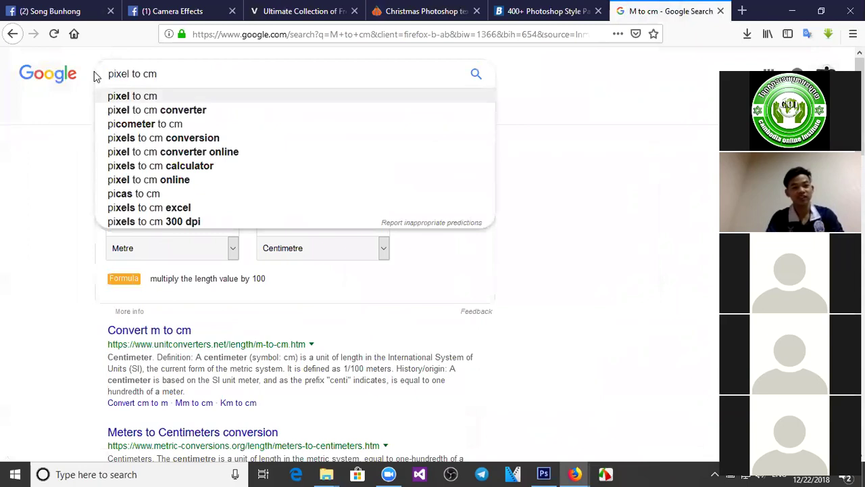
key("Return")
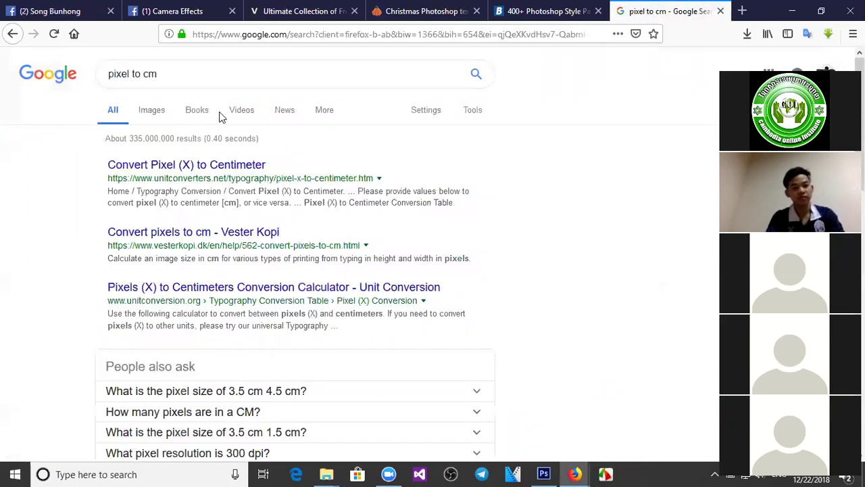
left_click(186, 166)
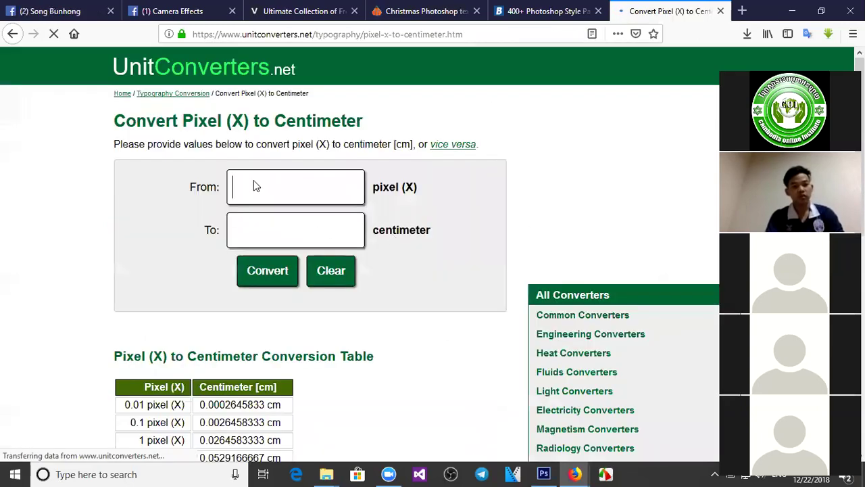
Step: Convert 1920 pixels to centimeters in the unit converter
left_click(254, 181)
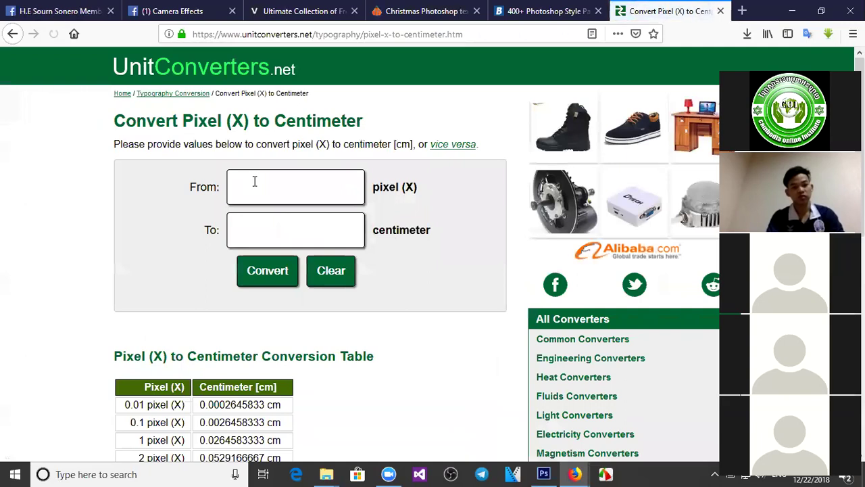
type("1920")
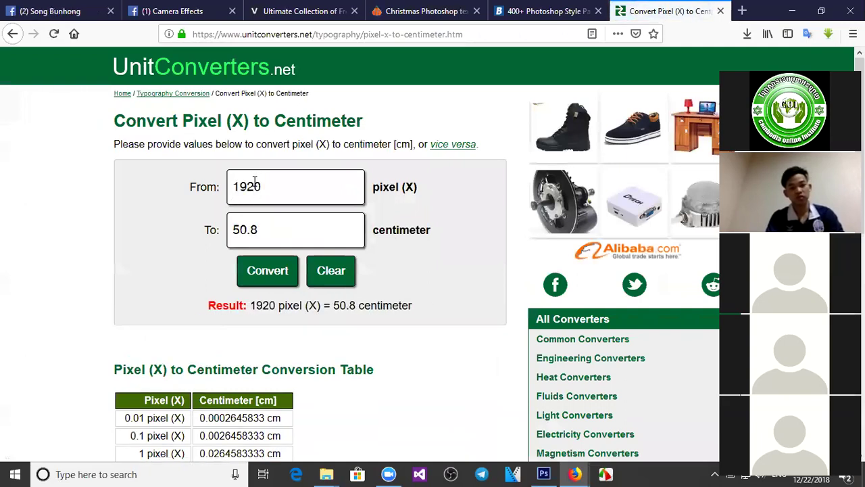
left_click(284, 232)
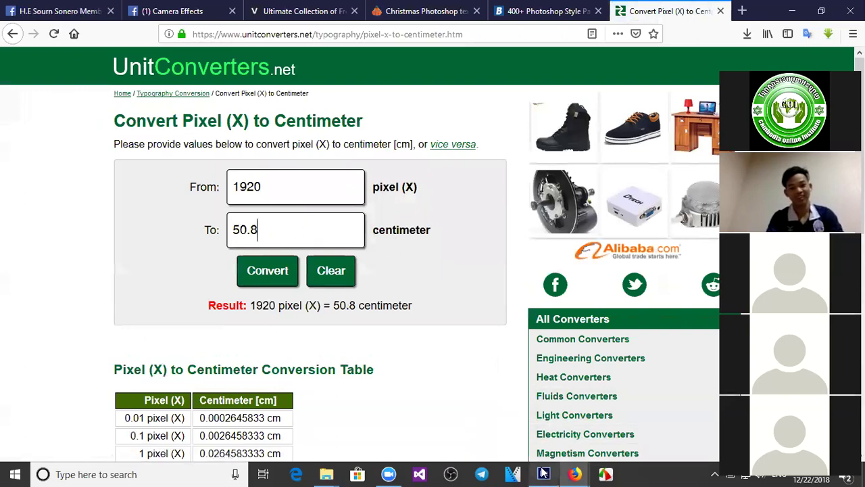
Step: Return to the new document settings in Photoshop, and move the dialog toward the middle of the canvas
mouse_move(543, 474)
left_click(533, 418)
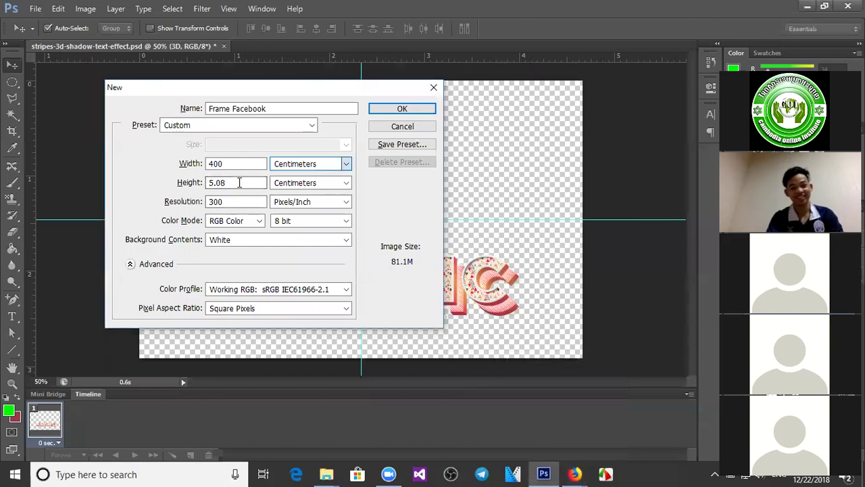
left_click(191, 188)
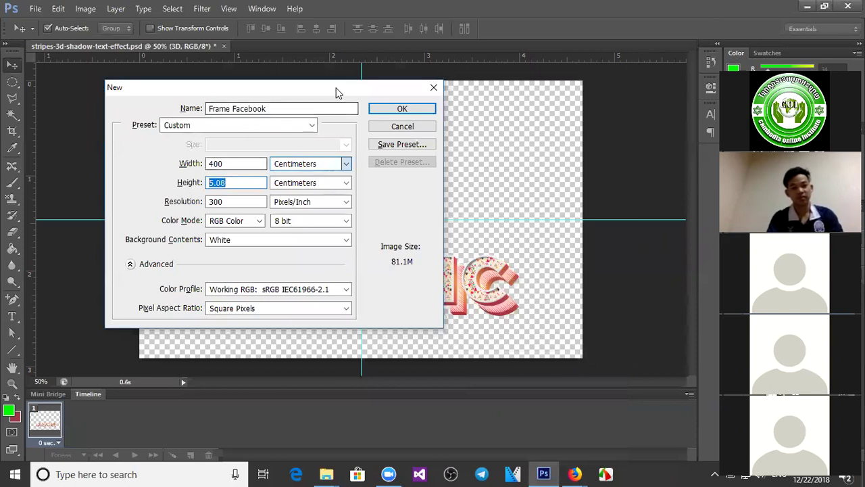
left_click_drag(338, 93, 457, 118)
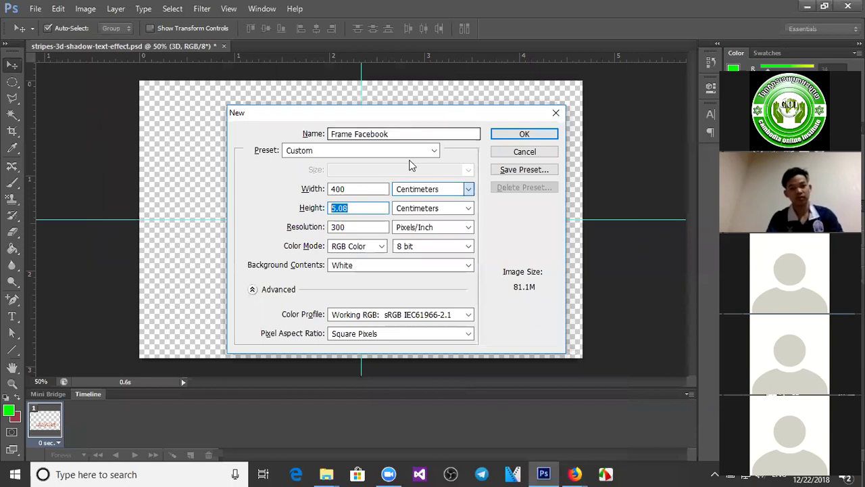
left_click(355, 189)
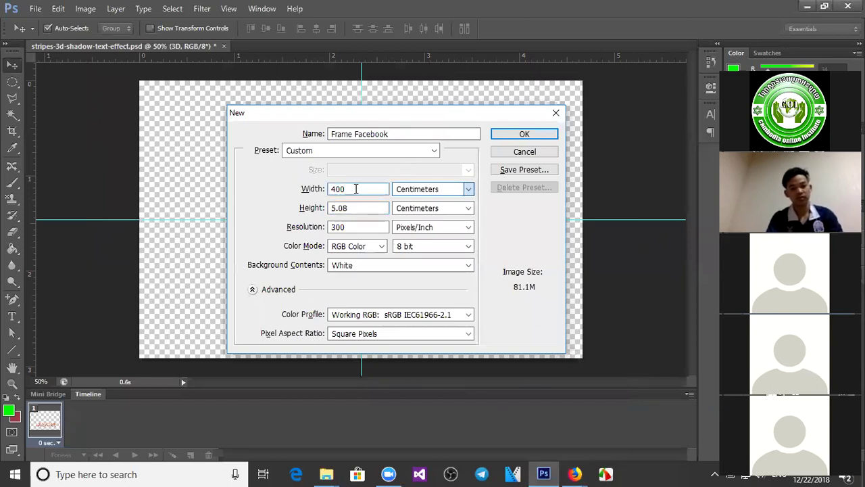
Step: Switch to the unit converter page in Firefox and search the web for "frame profile facebook"
left_click(574, 473)
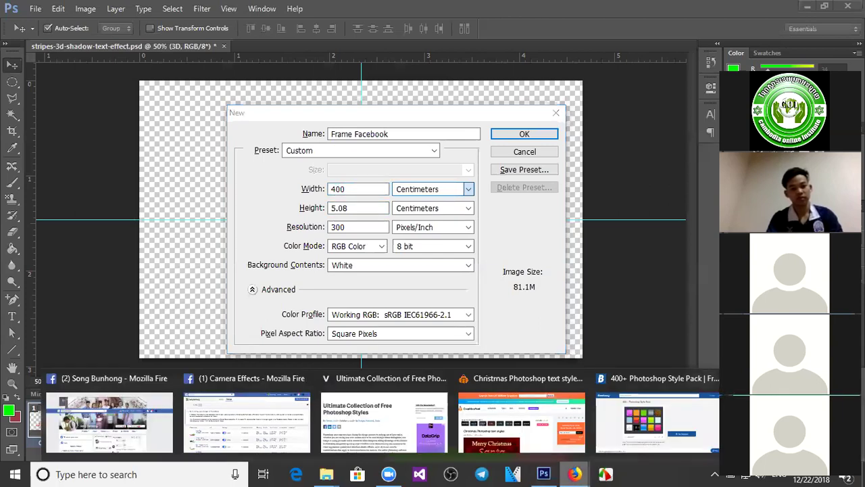
left_click(790, 419)
left_click(325, 35)
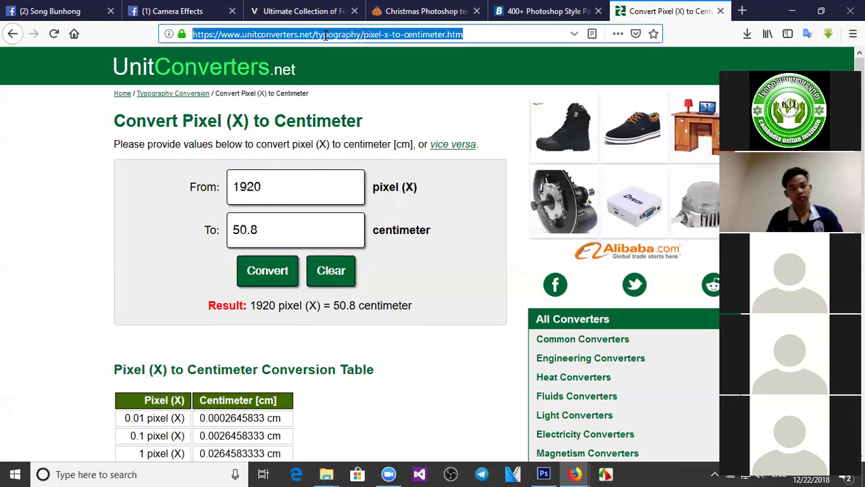
type("frame")
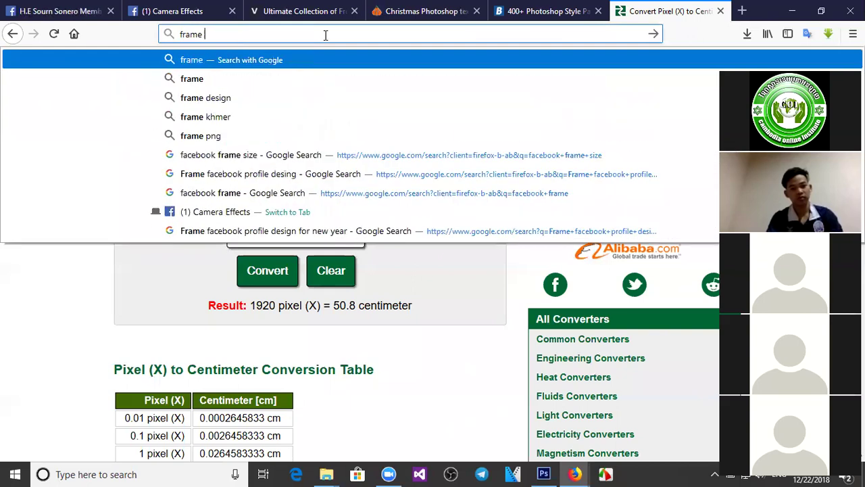
type(" pro")
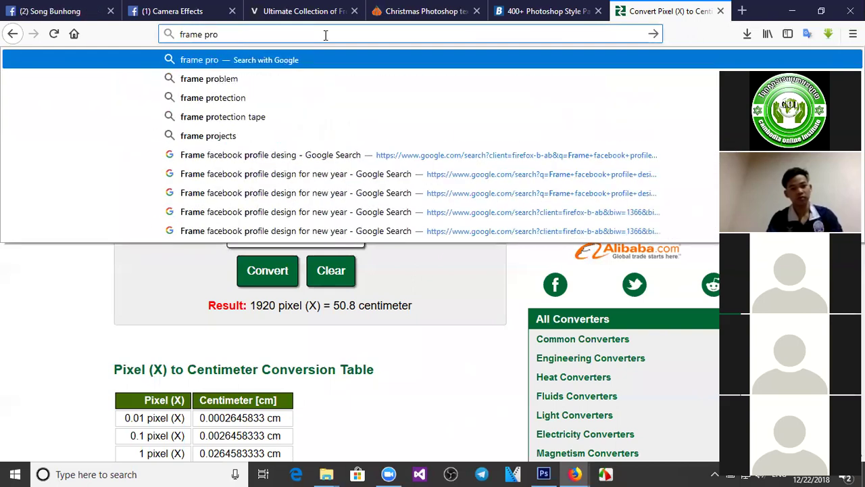
type("file ")
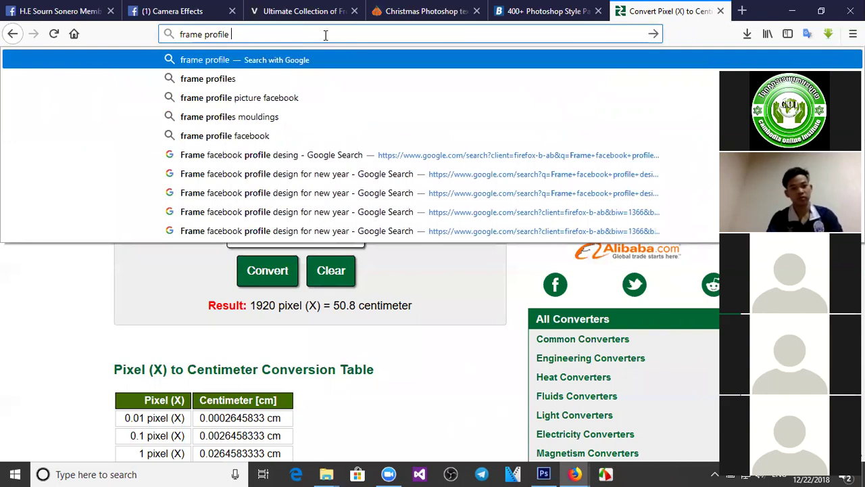
type("faceboo")
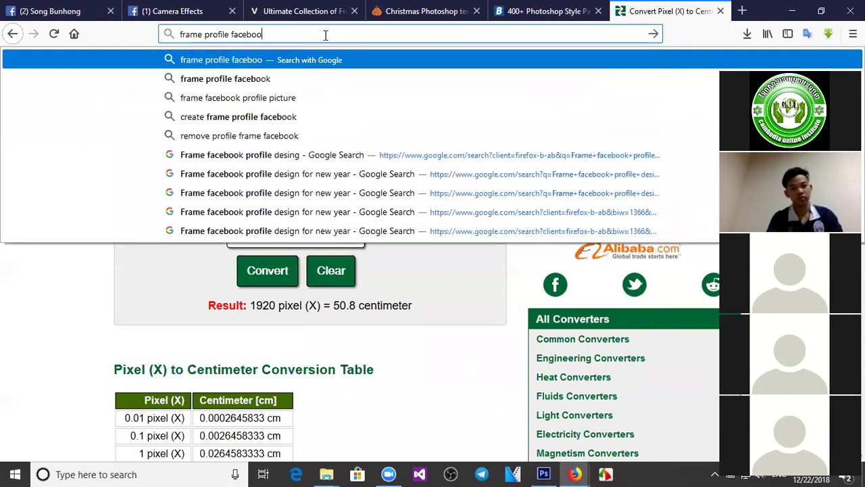
type("k")
key("Return")
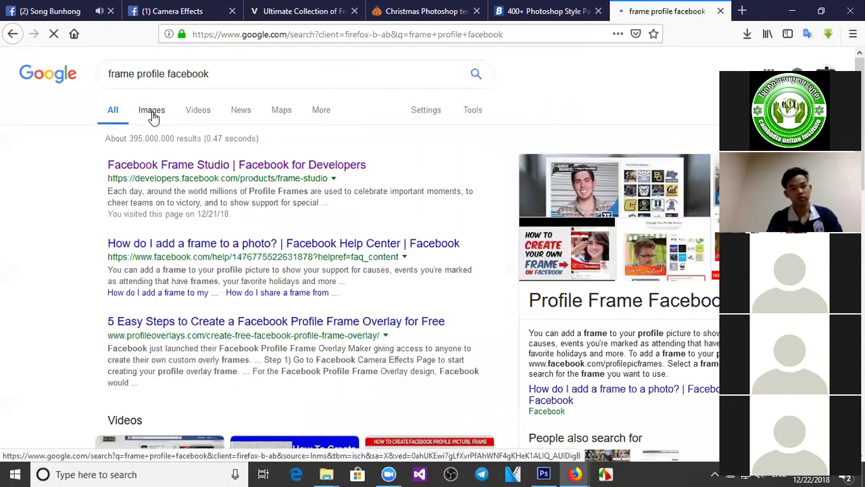
Step: Refine the Google search to "frame profile facebook size" and look through the results for the recommended frame dimensions
left_click(236, 76)
type("size")
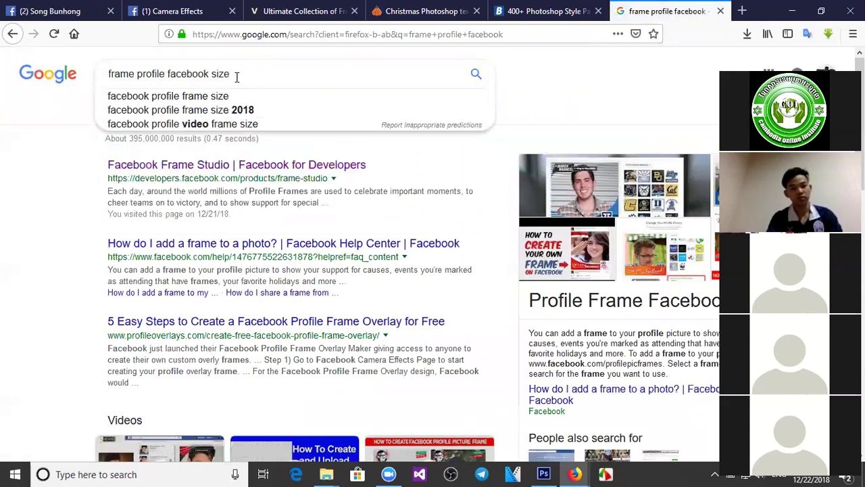
key("Return")
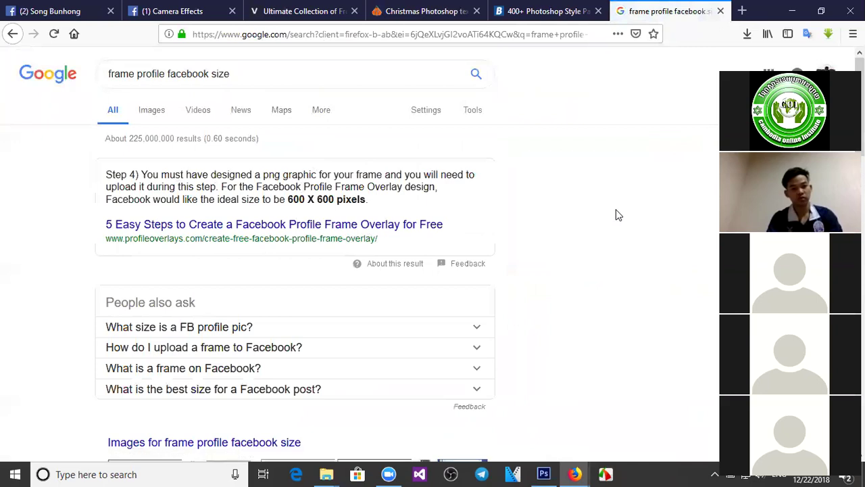
scroll(615, 215, "down", 5)
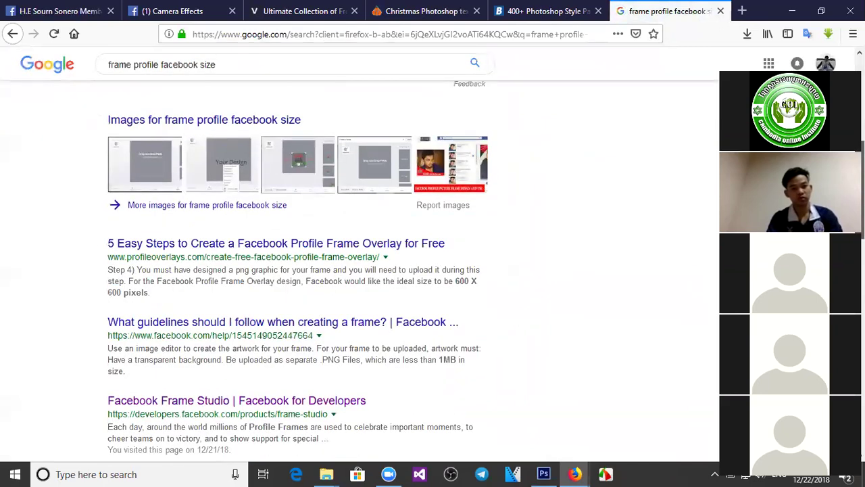
scroll(358, 270, "down", 2)
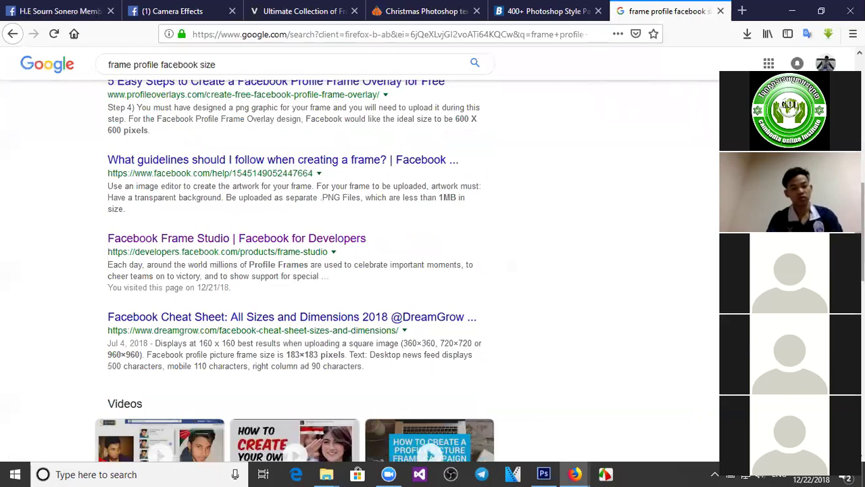
scroll(359, 270, "up", 2)
scroll(358, 271, "down", 2)
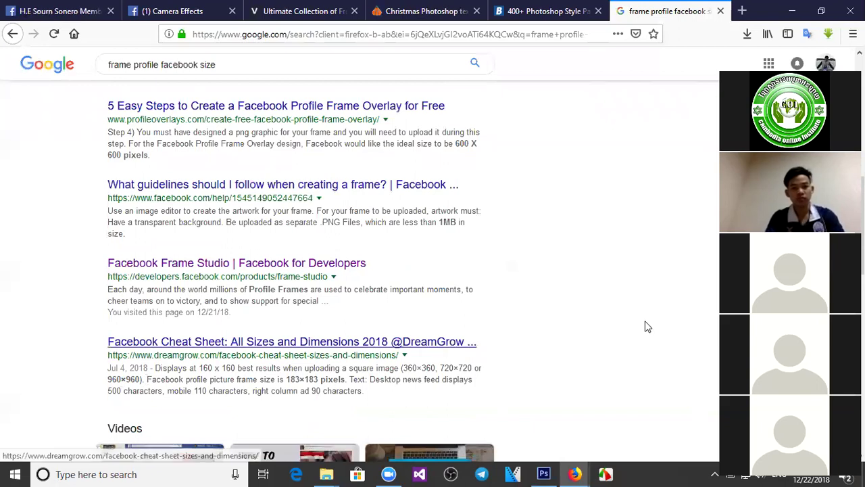
scroll(291, 341, "up", 10)
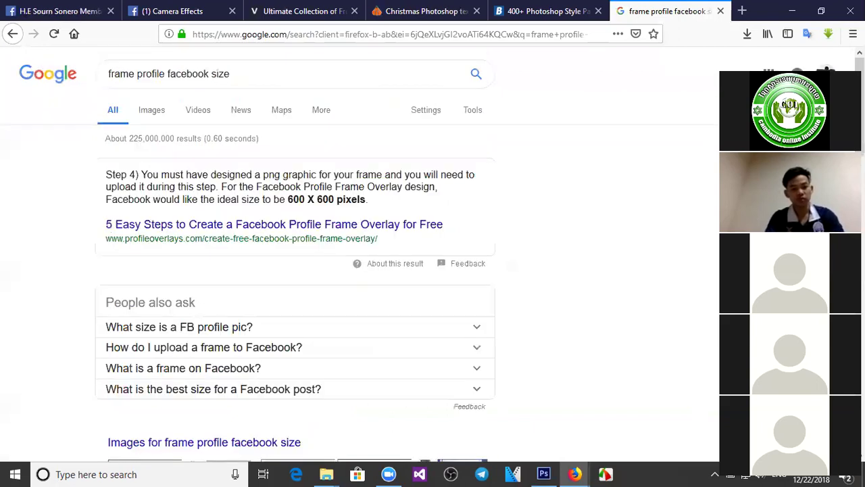
Step: Browse the image results for "frame profile facebook size"
left_click(153, 110)
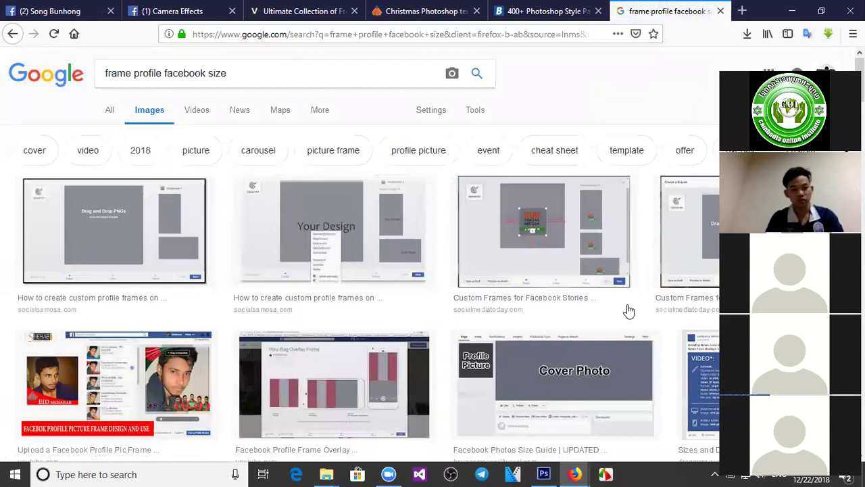
scroll(629, 310, "down", 5)
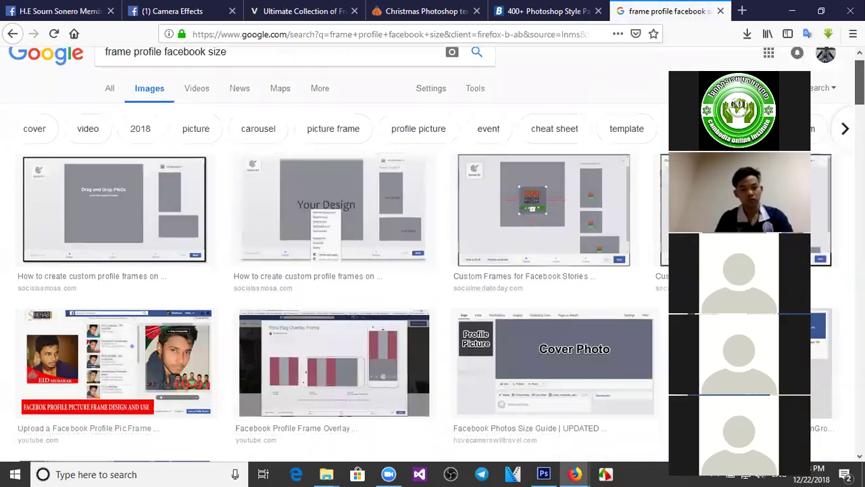
scroll(440, 255, "down", 3)
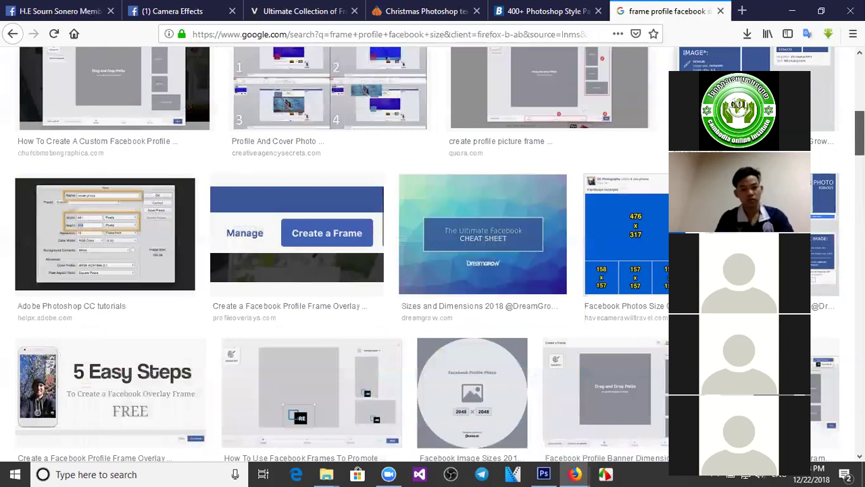
scroll(440, 255, "up", 8)
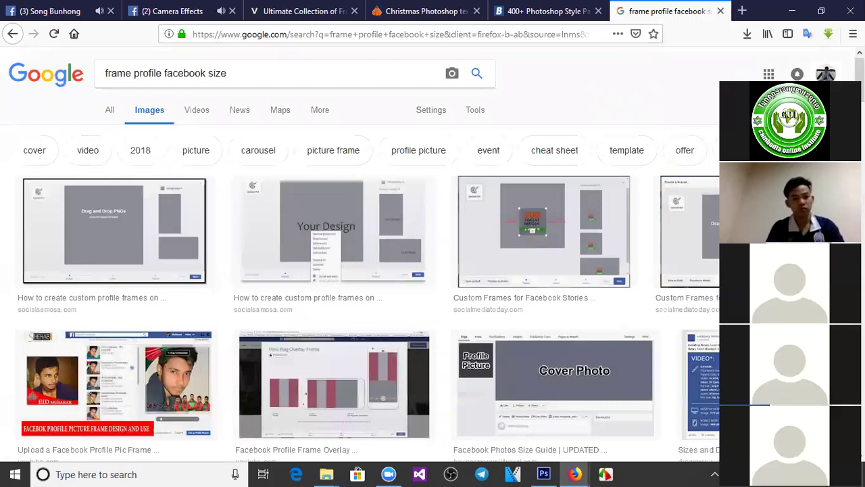
Step: Return to the new document settings in Photoshop and enter 960 for both width and height
left_click(543, 473)
left_click(351, 191)
double_click(351, 192)
type("960")
left_click_drag(356, 207, 326, 210)
type("960")
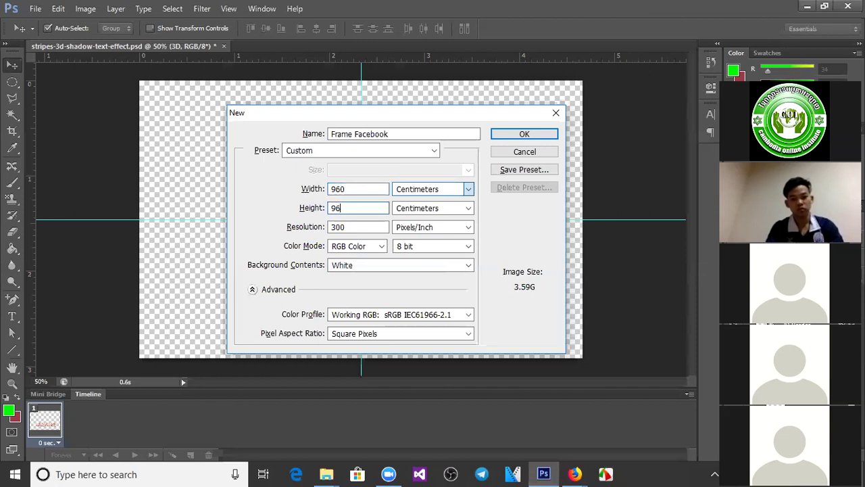
Step: Change the new document's dimension unit to pixels and set the width to 960 pixels
left_click(433, 189)
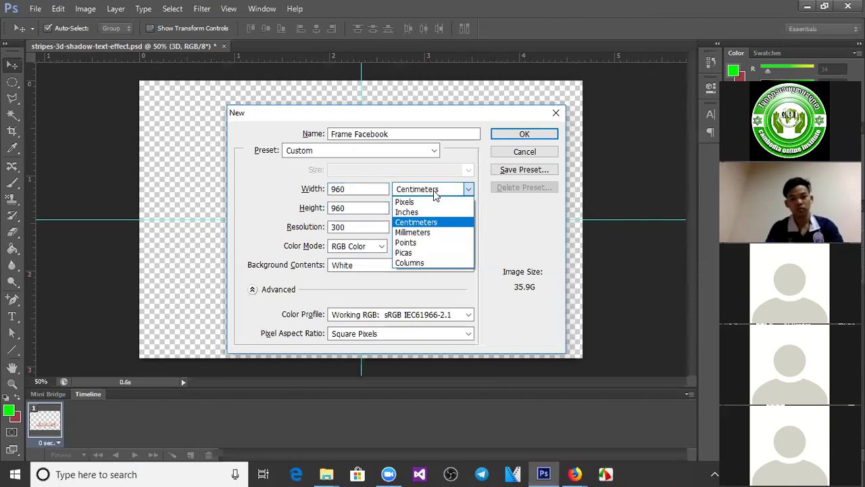
left_click(406, 198)
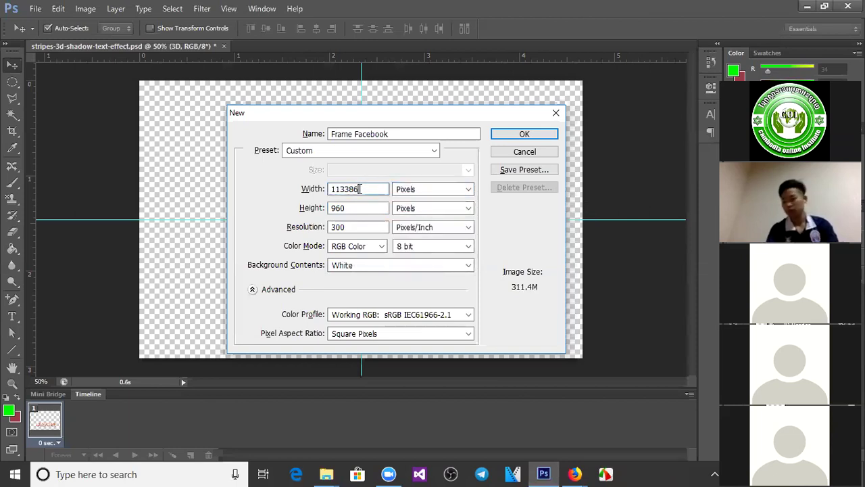
left_click_drag(358, 190, 292, 194)
type("960")
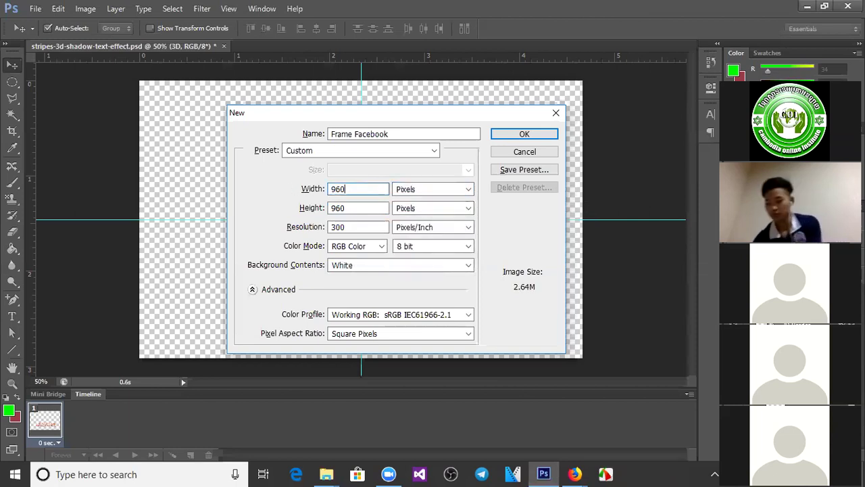
Step: Choose White as the background contents and create the "Frame Facebook" document at 960 x 960 pixels and 300 pixels/inch
left_click(348, 206)
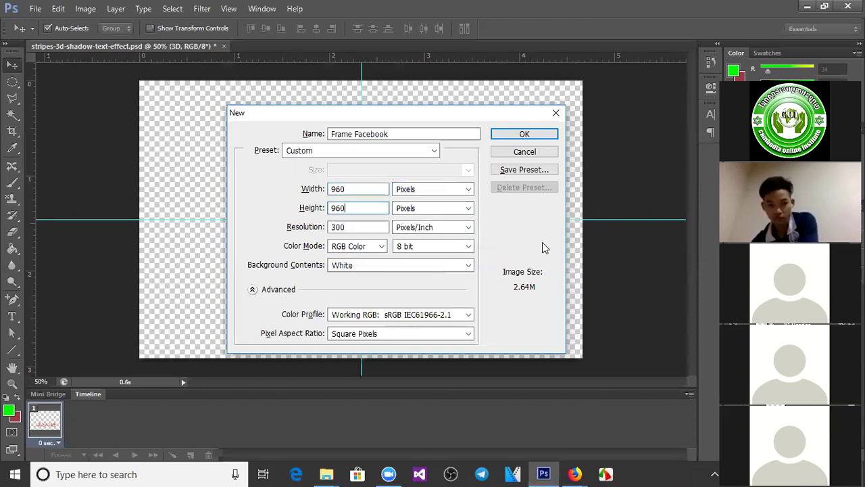
left_click(374, 229)
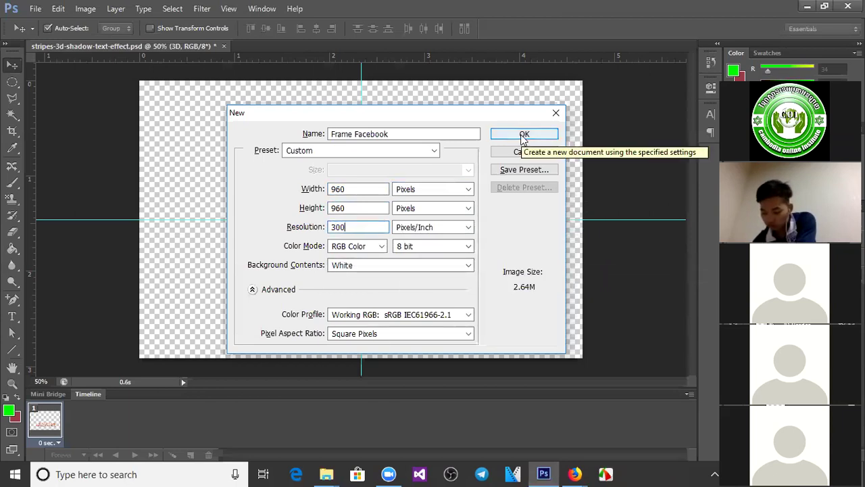
left_click(367, 265)
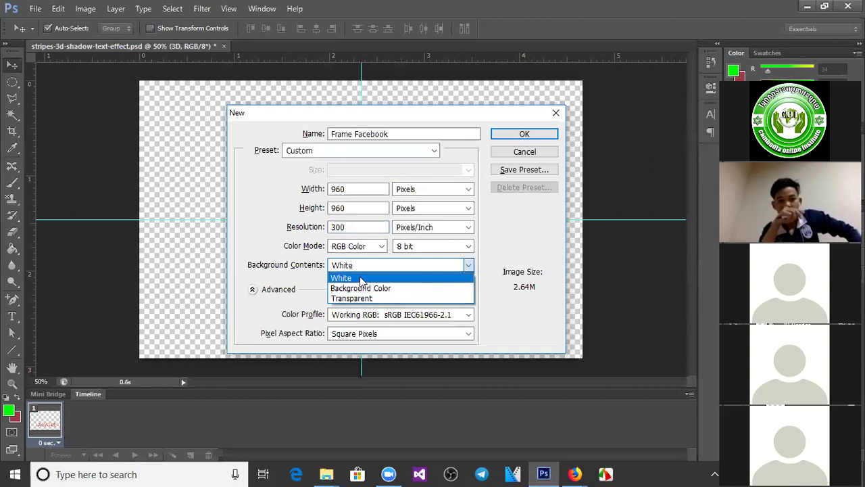
left_click(362, 280)
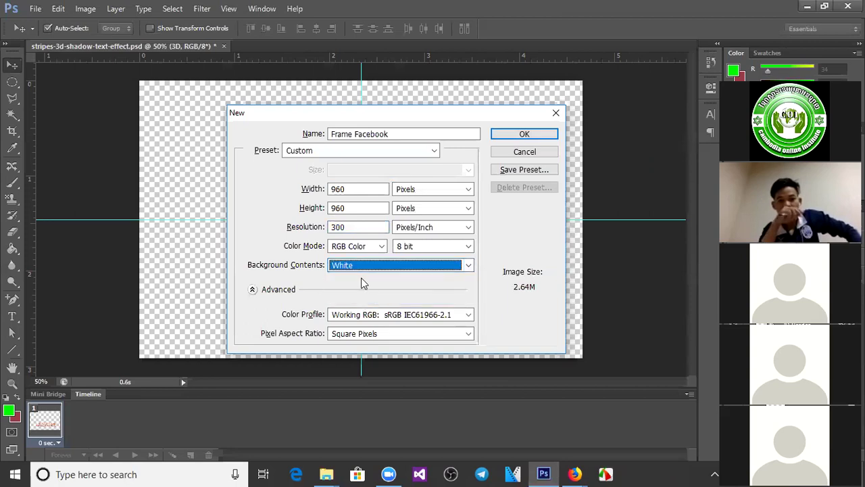
left_click(523, 135)
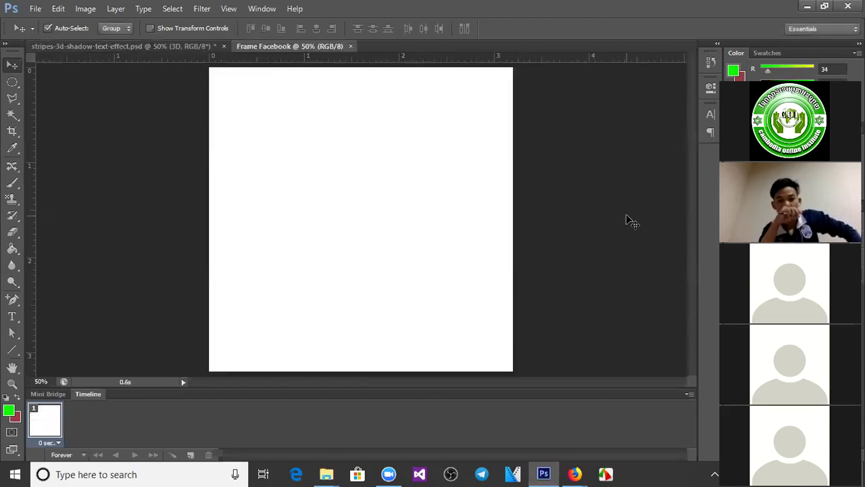
key("ctrl+minus")
key("ctrl+plus")
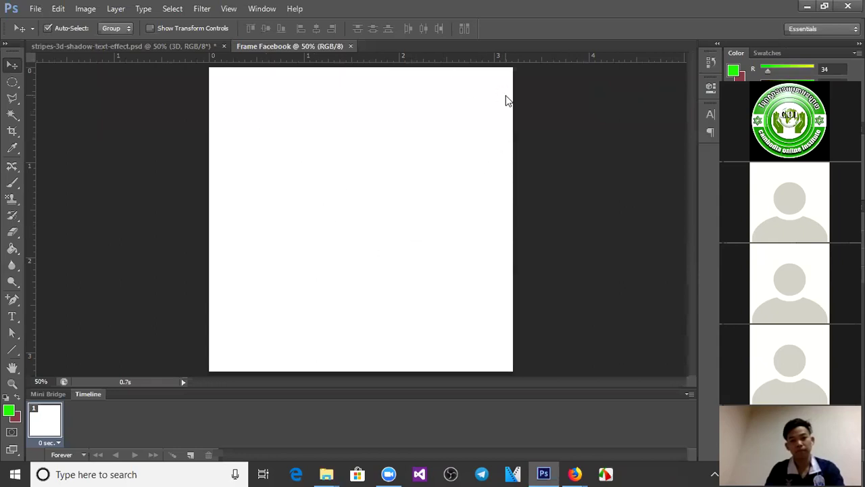
Step: Create another new document from the clipboard size, 640 x 360 pixels, with transparent background contents
key("ctrl+n")
left_click_drag(466, 110, 470, 81)
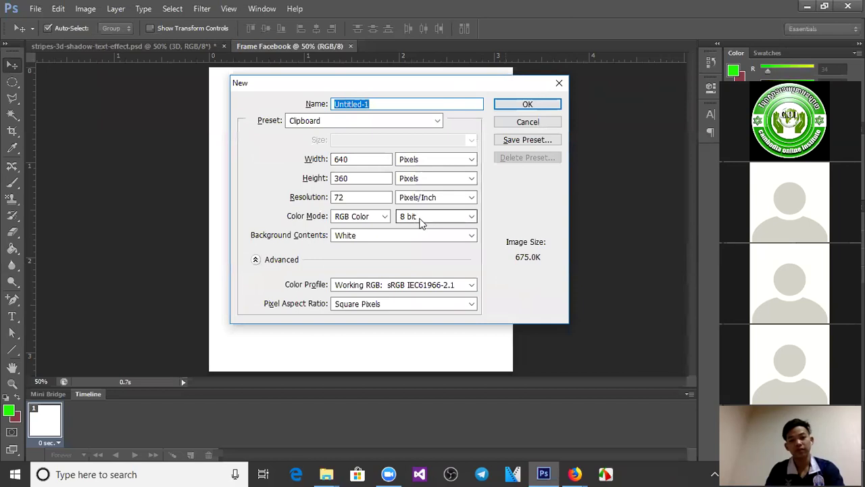
left_click(398, 237)
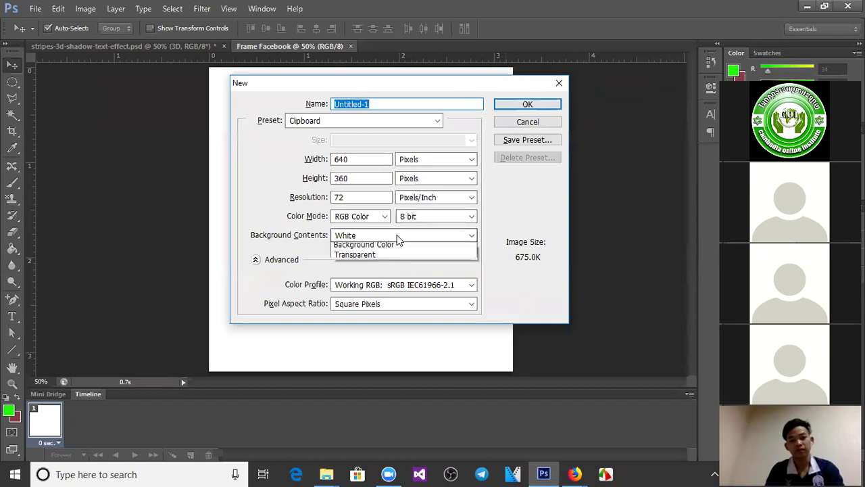
left_click(398, 269)
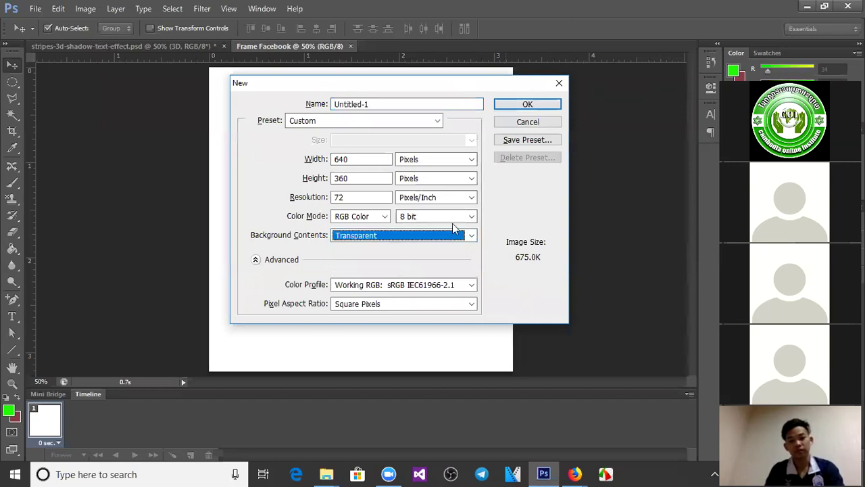
left_click(531, 104)
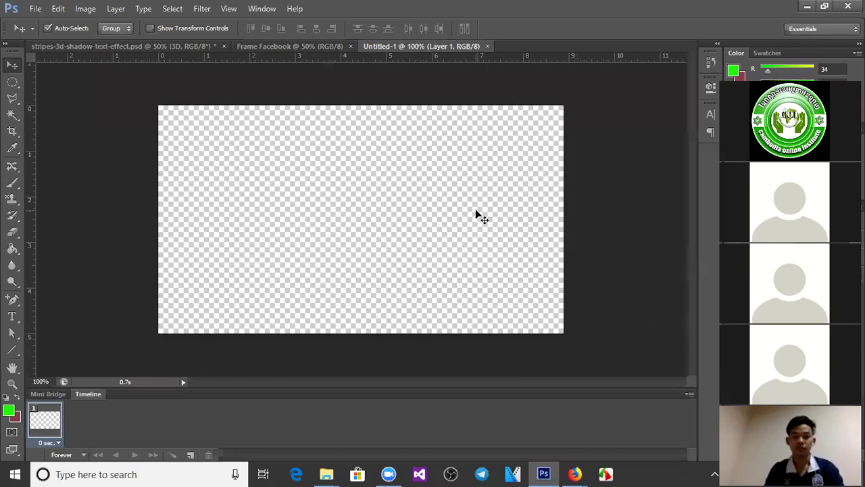
Step: Start a new document with a width and height of 960 pixels and transparent background contents
key("ctrl+n")
left_click(336, 158)
double_click(337, 159)
type("9")
type("6")
key("BackSpace")
type("60")
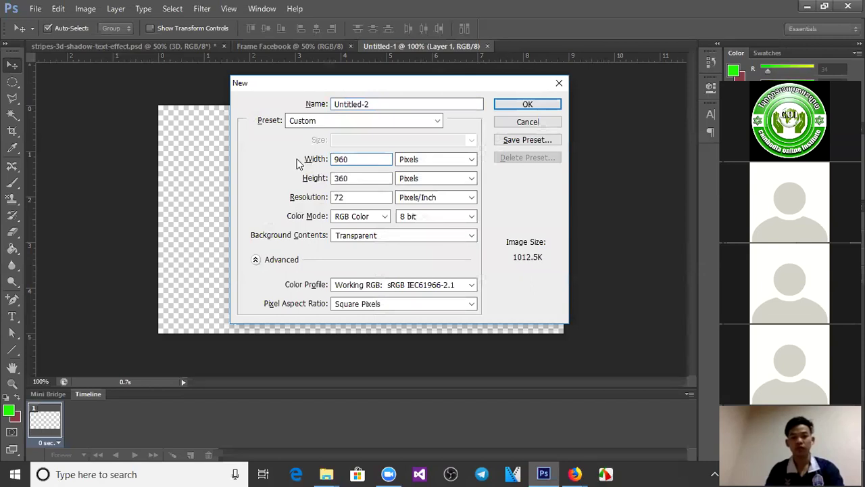
left_click_drag(350, 178, 300, 177)
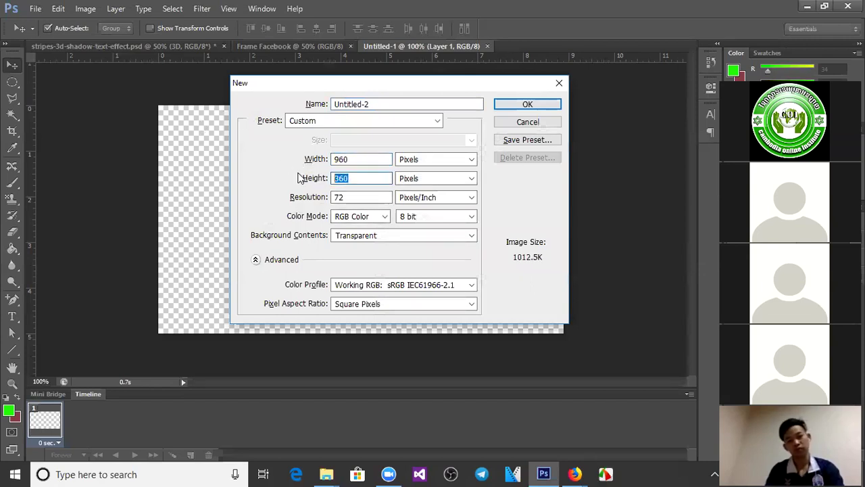
type("960")
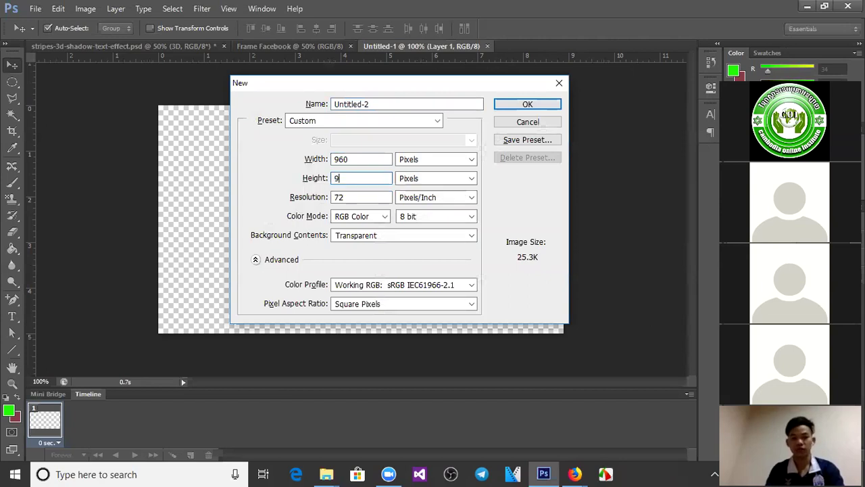
left_click(394, 236)
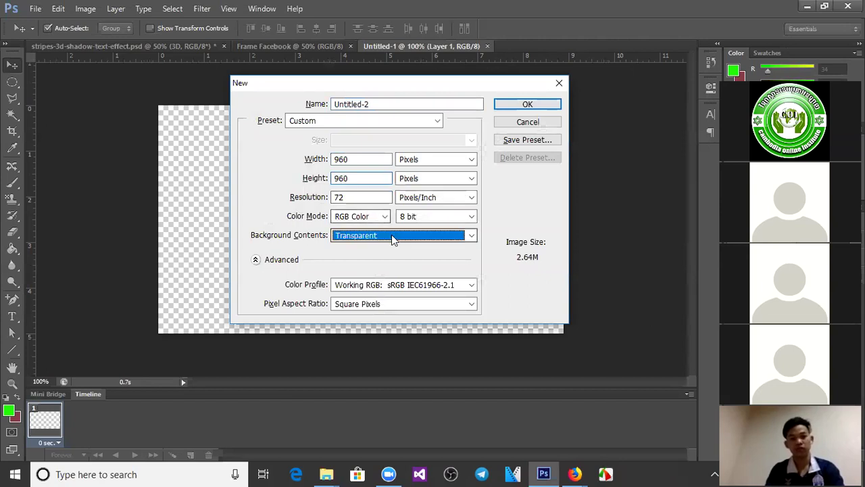
Step: Try resolutions of 300 and 72 pixels/inch, set it to 300, and create the document with the transparent background
left_click(364, 197)
left_click_drag(364, 197, 303, 202)
type("300")
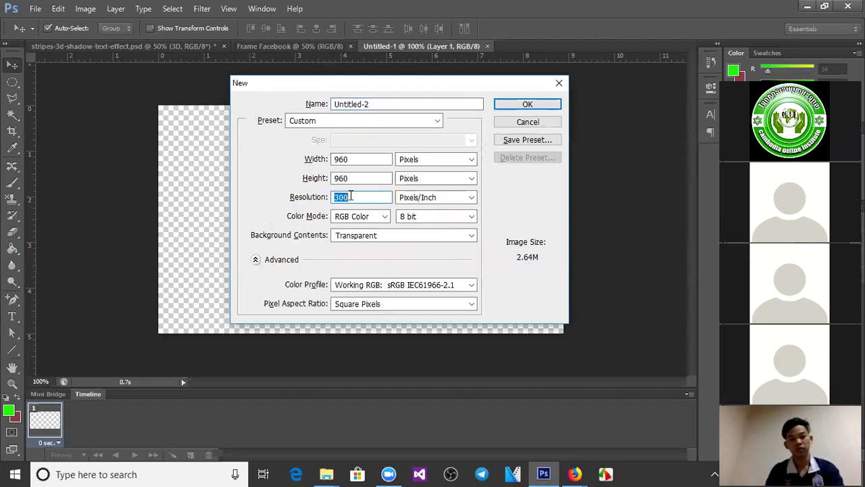
type("72")
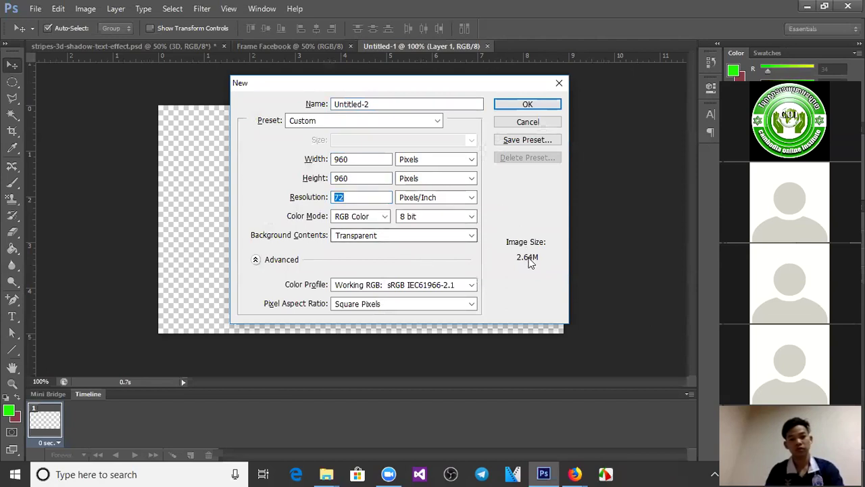
type("300")
left_click(411, 237)
left_click(521, 204)
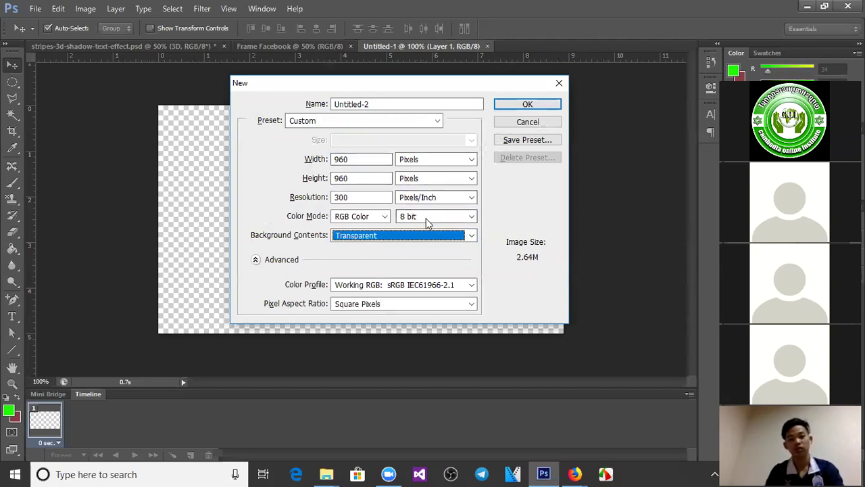
left_click(527, 105)
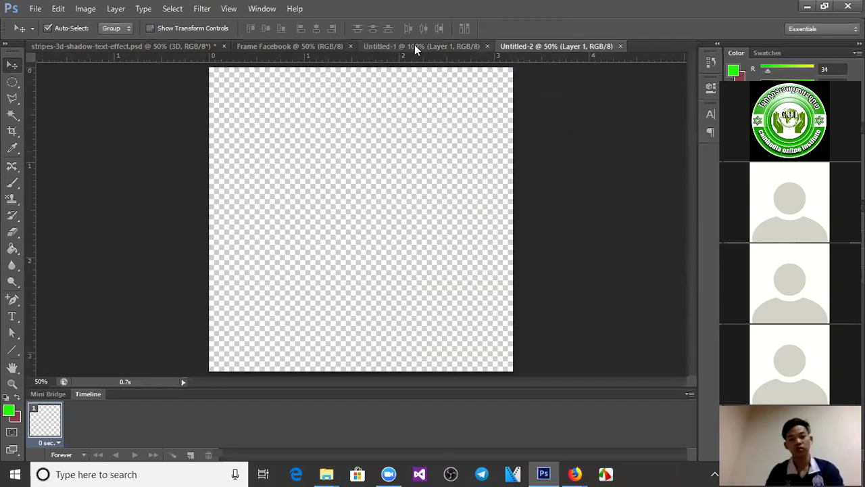
Step: Close the two untitled transparent documents after comparing the 960 x 960 one with the white Frame Facebook document
left_click(417, 45)
left_click(487, 46)
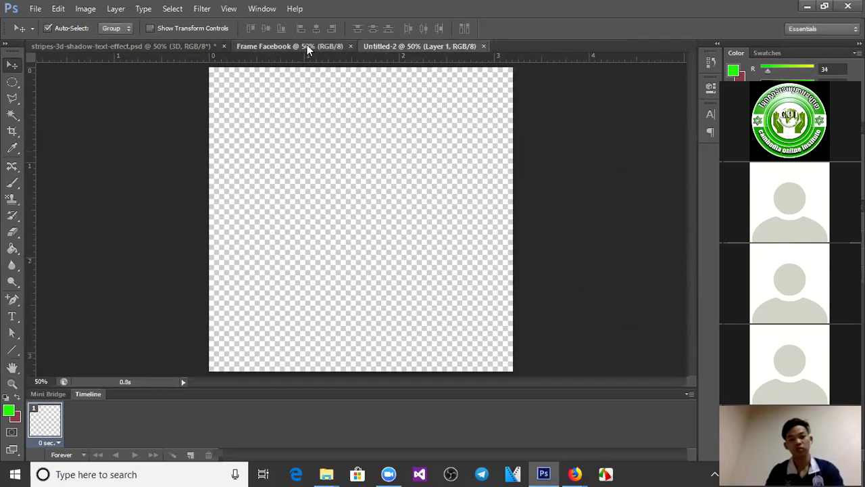
left_click(317, 45)
left_click(412, 46)
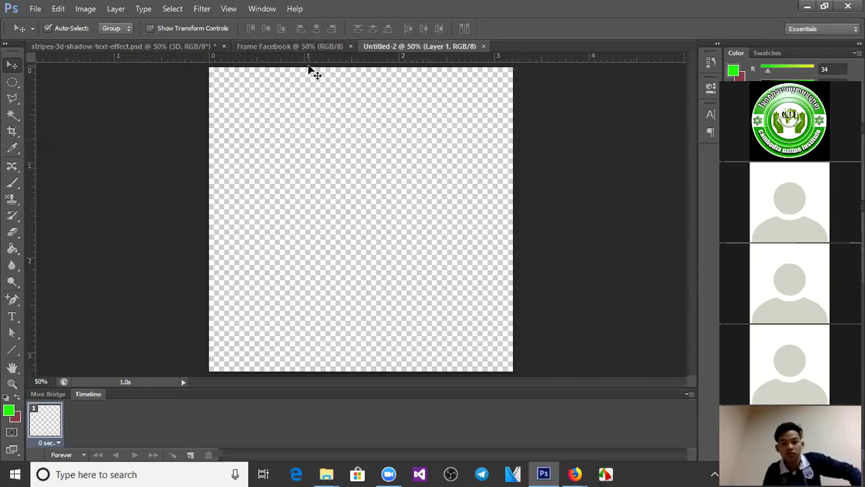
left_click(300, 44)
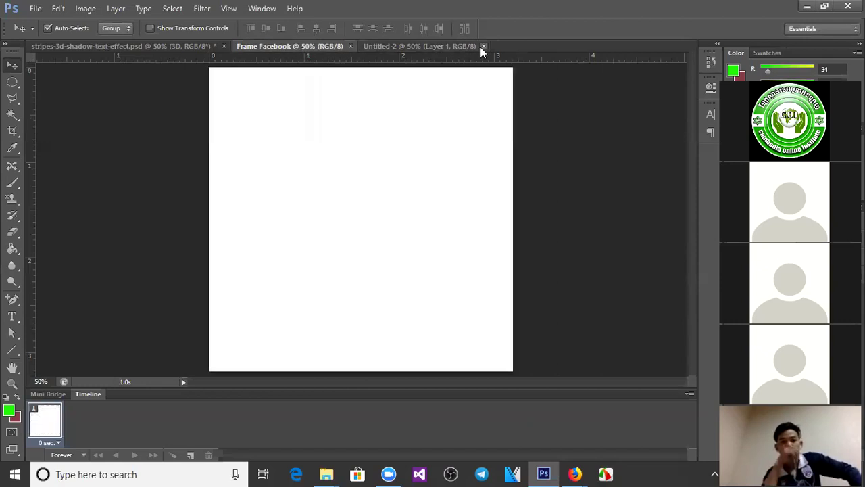
left_click(483, 46)
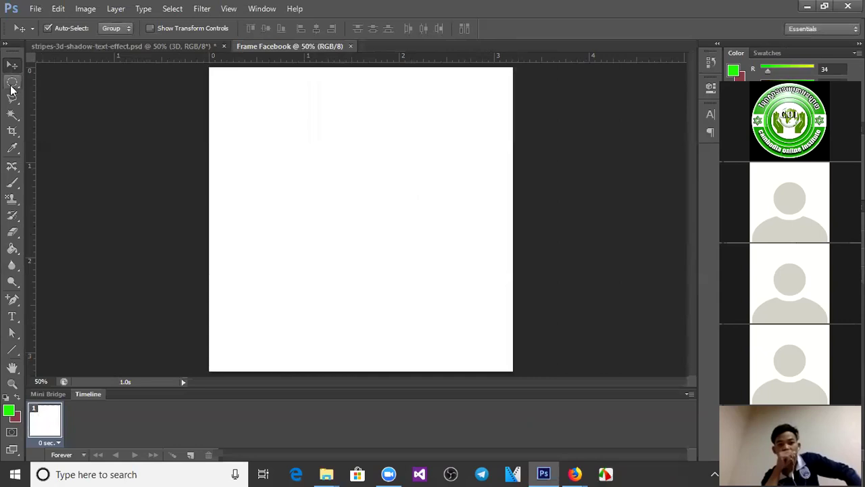
Step: Open the full-hd-3d-wallpaper-25.psd file from the Phtoshop Lesson 1 folder
left_click(11, 86)
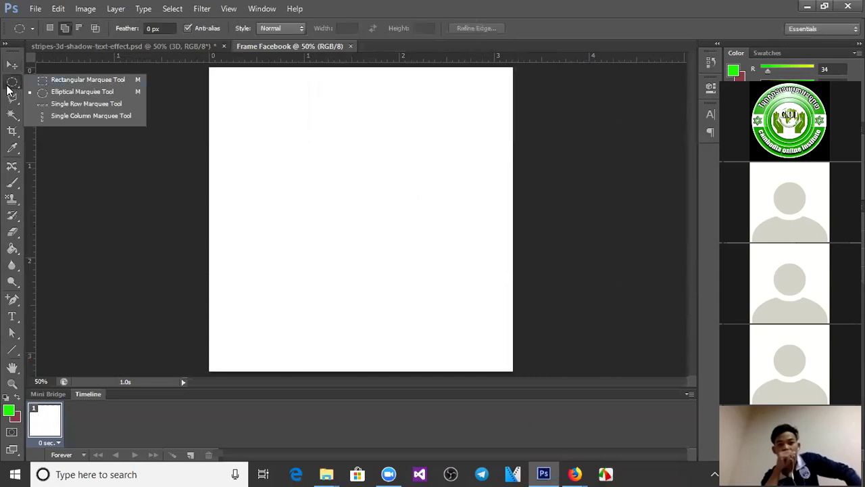
left_click(19, 86)
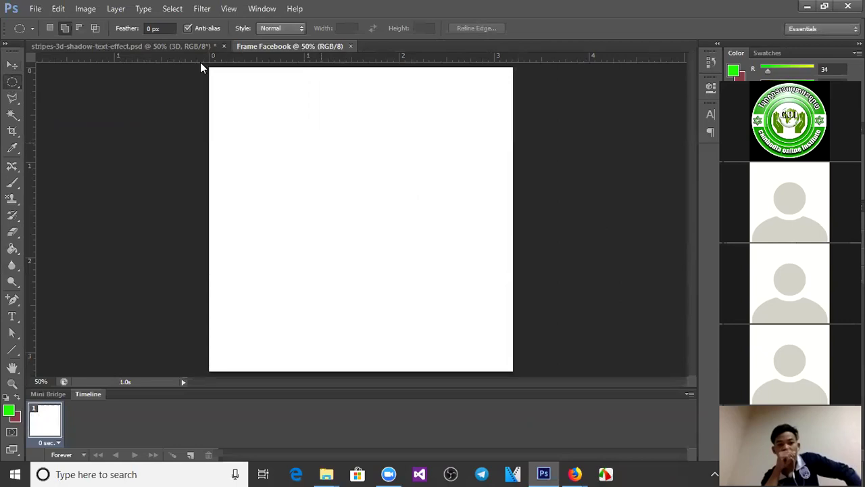
left_click(38, 10)
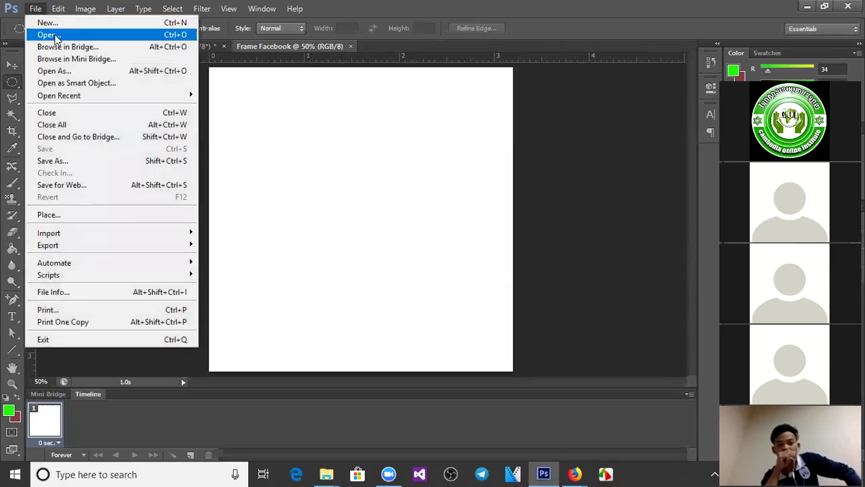
left_click(49, 34)
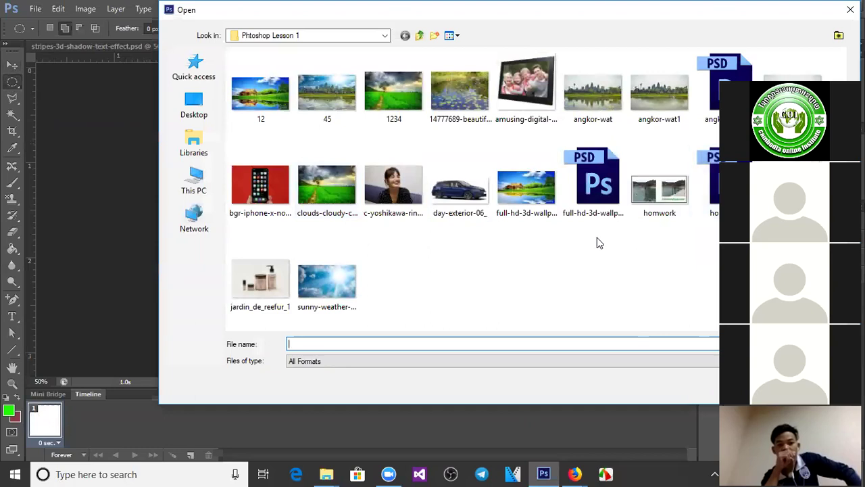
left_click(534, 195)
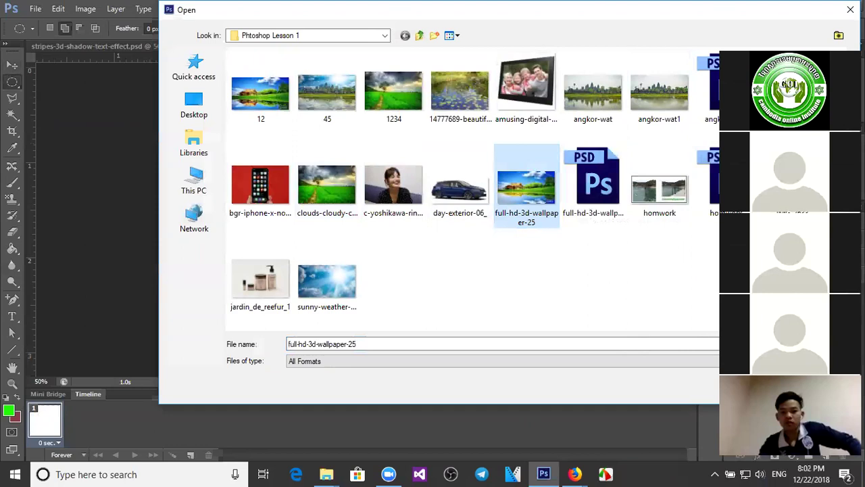
double_click(592, 189)
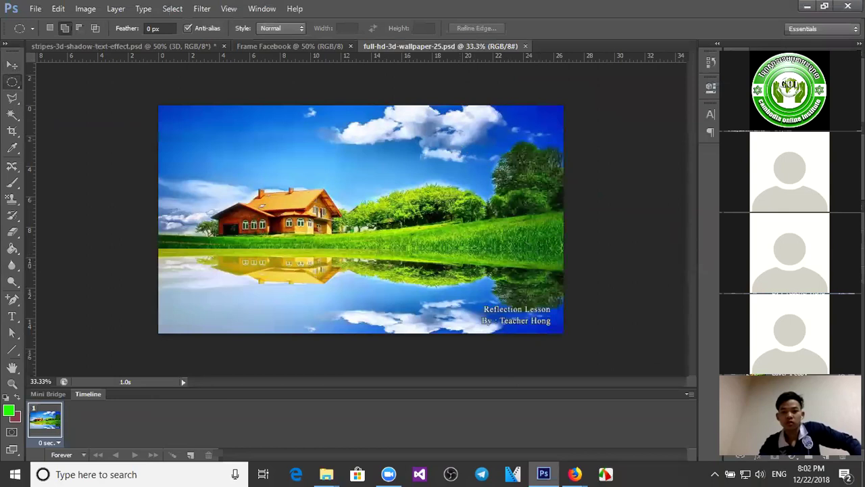
Step: Restore the deleted house layer and remove the water reflection layer below it in the wallpaper document
key("Delete")
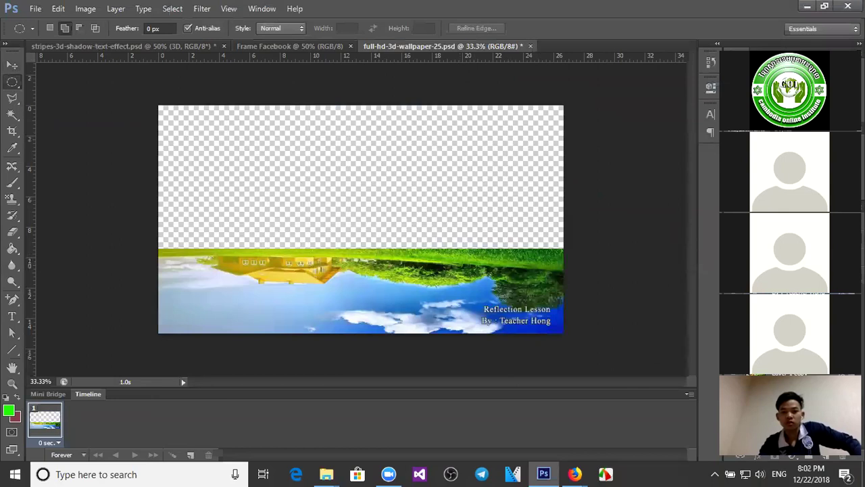
key("ctrl+z")
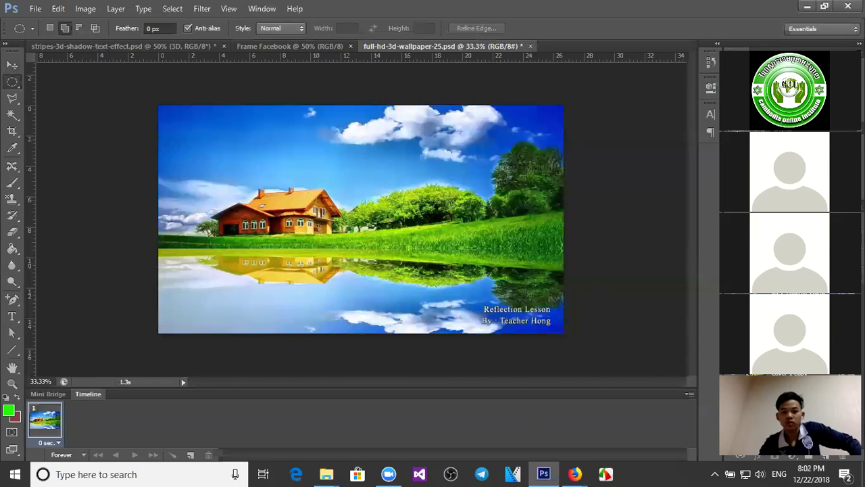
key("ctrl+z")
key("ctrl+z")
key("ctrl+z")
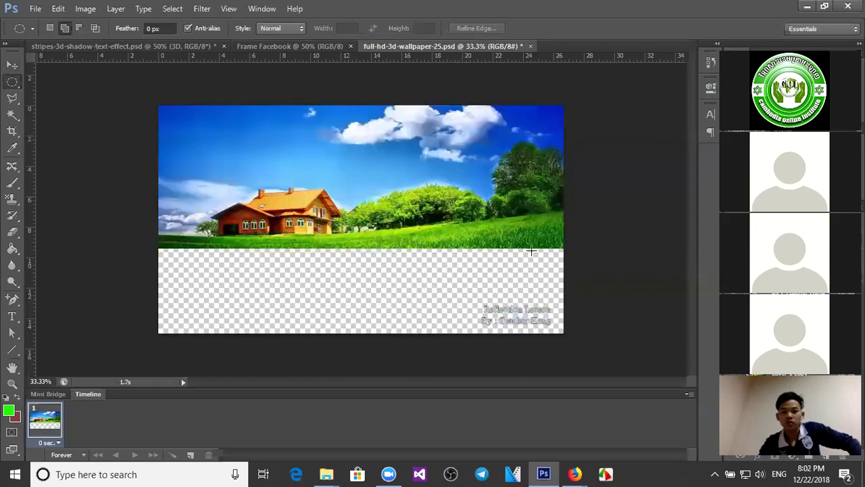
Step: Bring the house landscape into Frame Facebook and scale it to span the full canvas width along the upper edge
left_click(12, 65)
left_click_drag(348, 179, 419, 174)
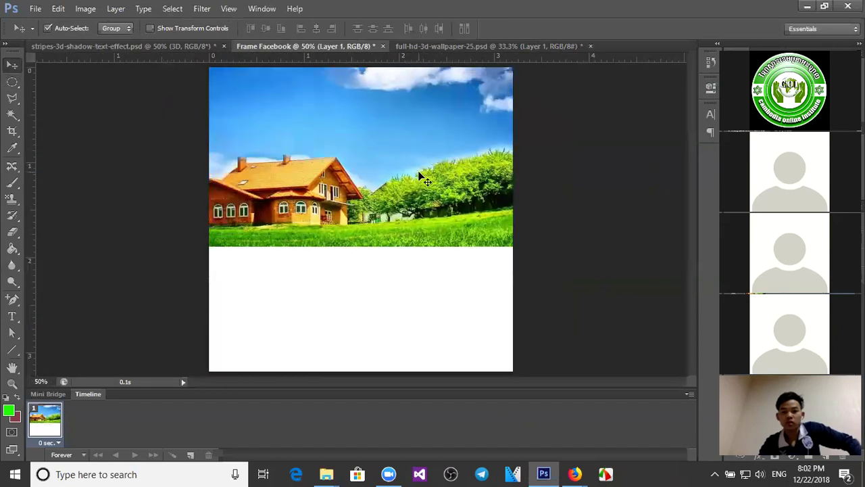
key("ctrl+t")
left_click_drag(138, 61, 124, 123)
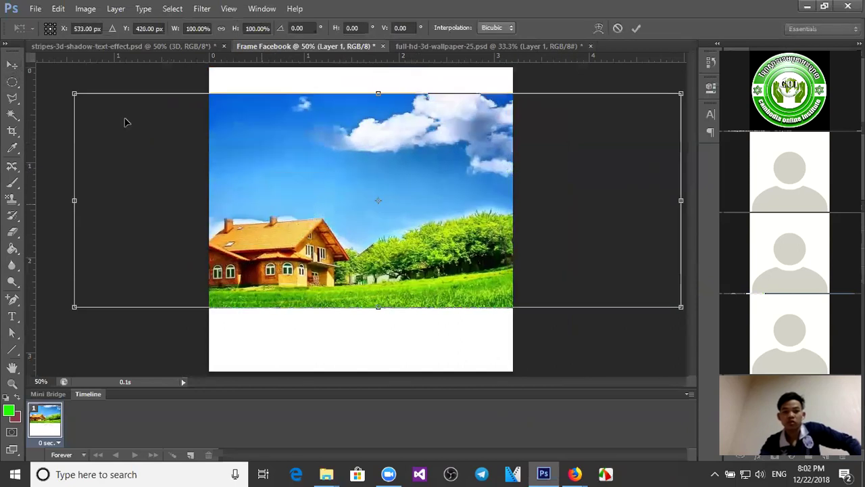
left_click_drag(74, 93, 432, 186)
left_click_drag(470, 206, 284, 104)
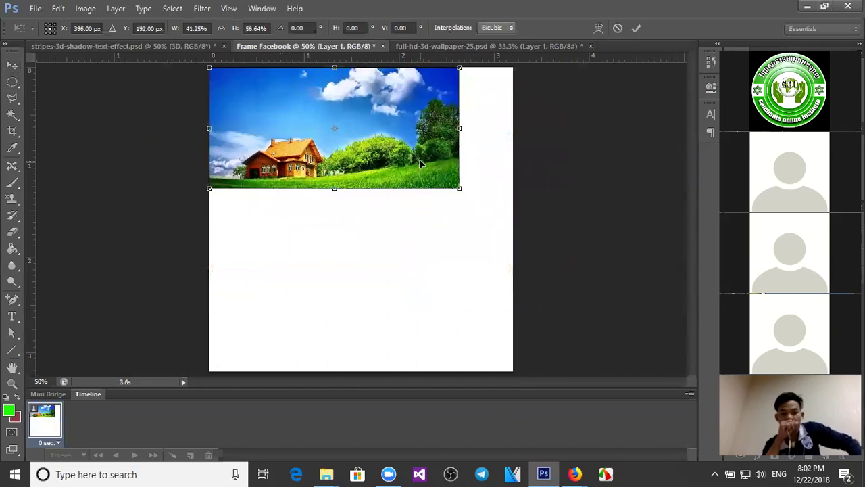
left_click_drag(460, 128, 514, 134)
key("Return")
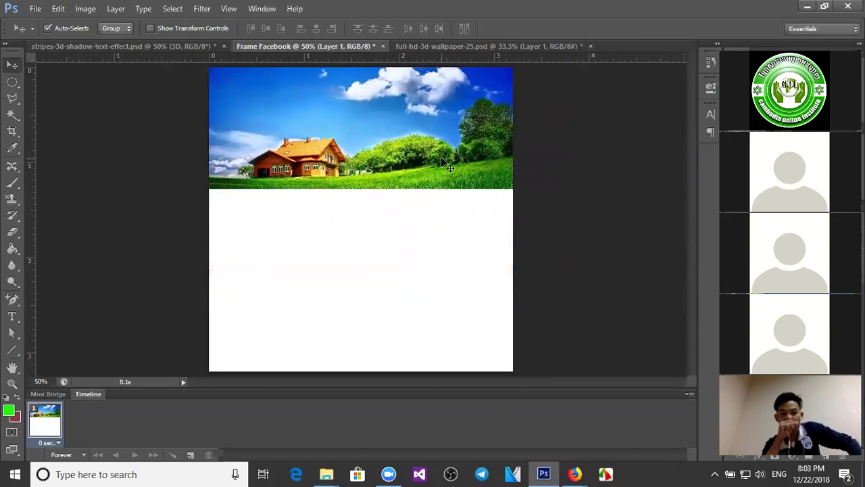
Step: Close the full-hd-3d-wallpaper-25.psd document without saving its changes
left_click(571, 46)
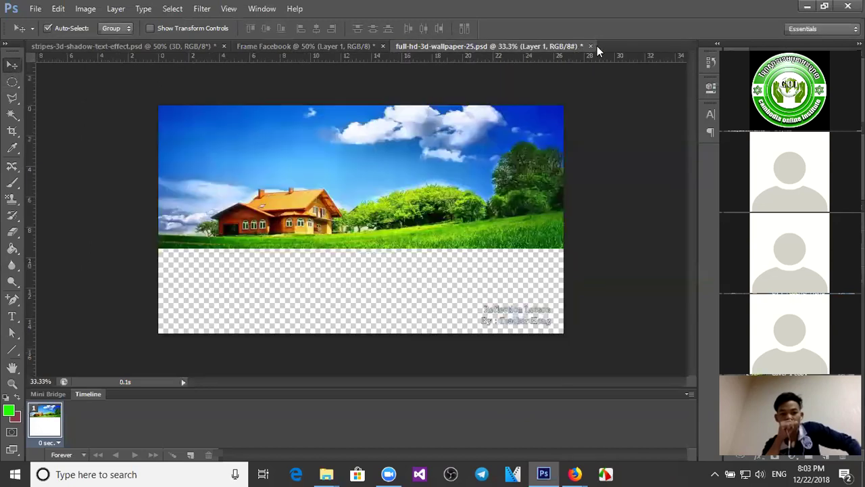
left_click(590, 46)
left_click(453, 186)
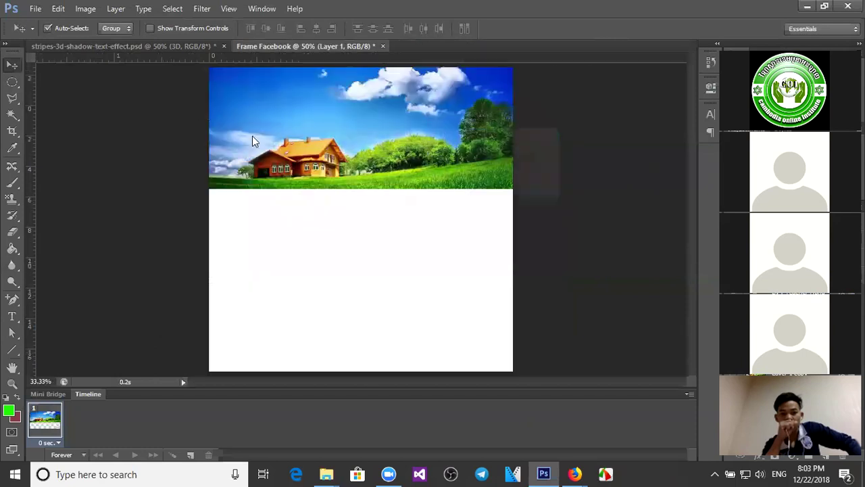
Step: Open the car image day-exterior-06_8X1 from the Phtoshop Lesson 1 folder
left_click(35, 9)
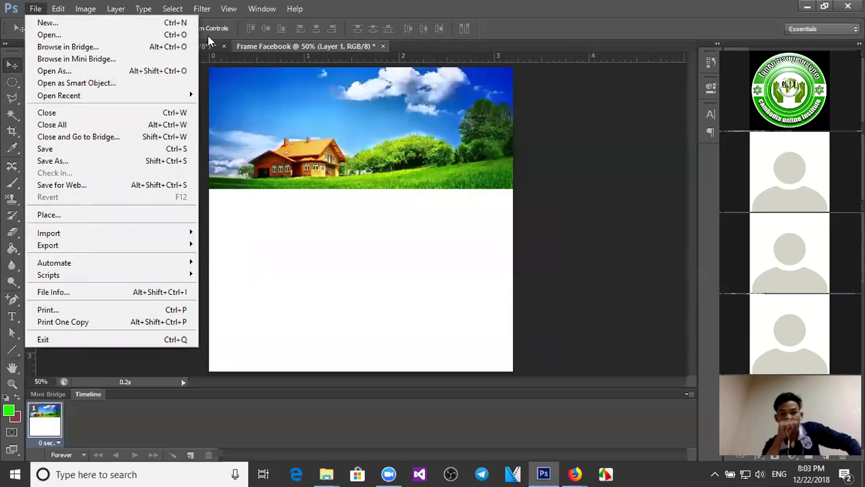
left_click(480, 277)
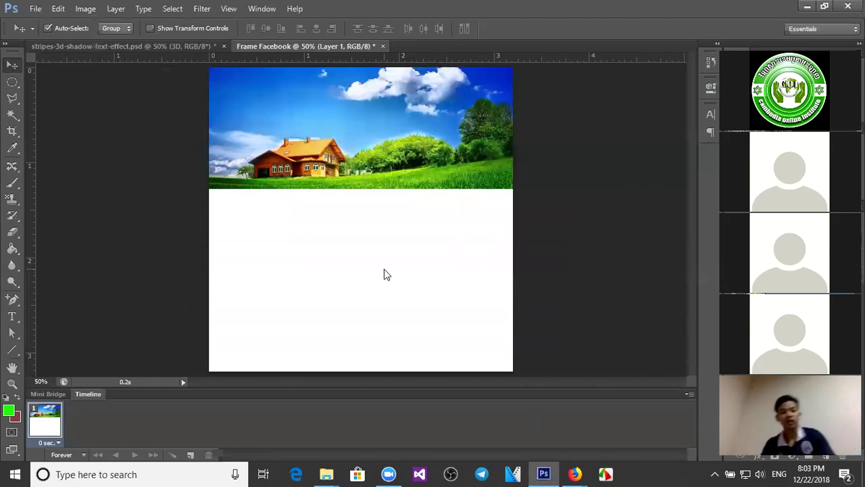
key("ctrl+o")
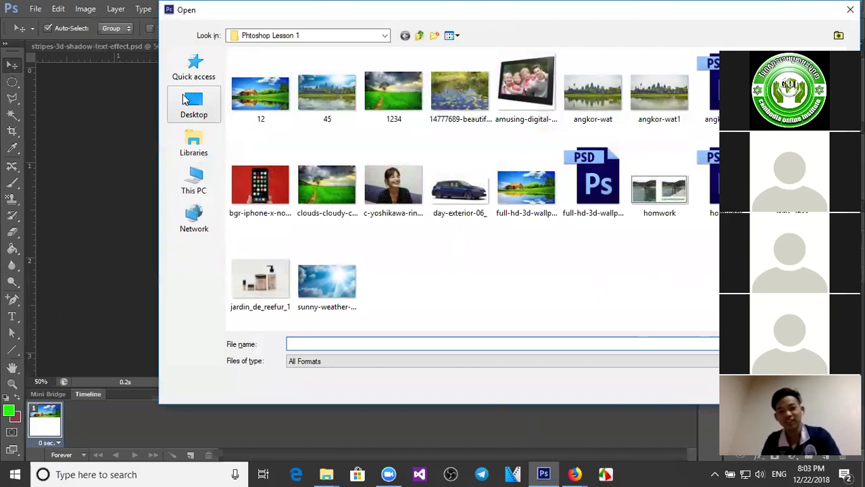
left_click(202, 115)
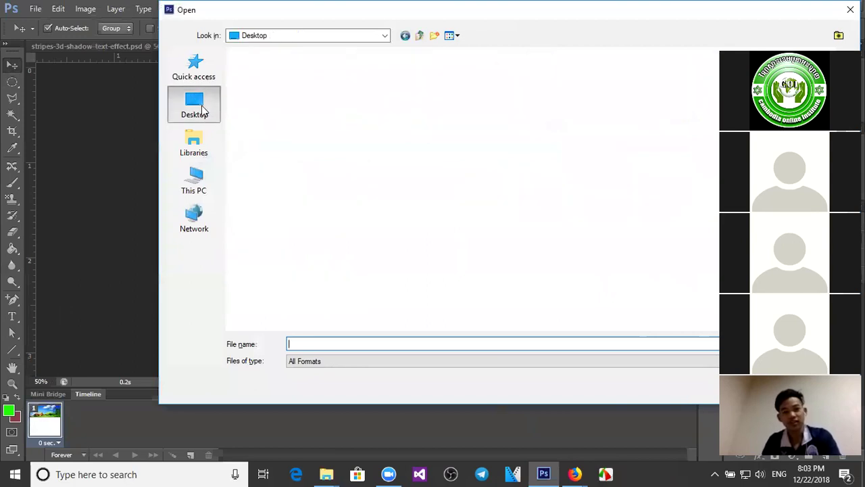
left_click(405, 35)
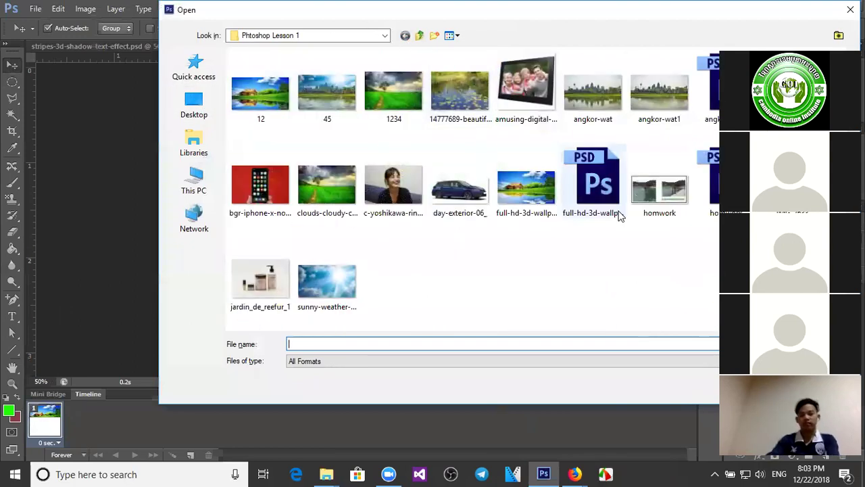
left_click(483, 214)
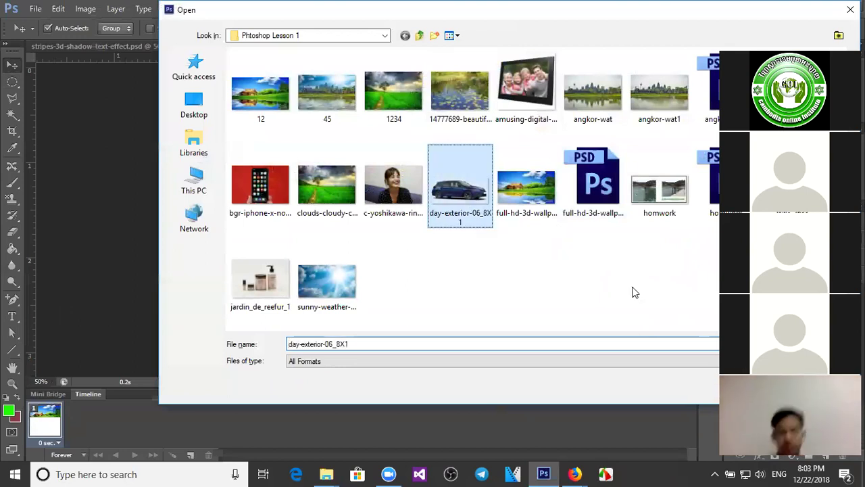
key("Return")
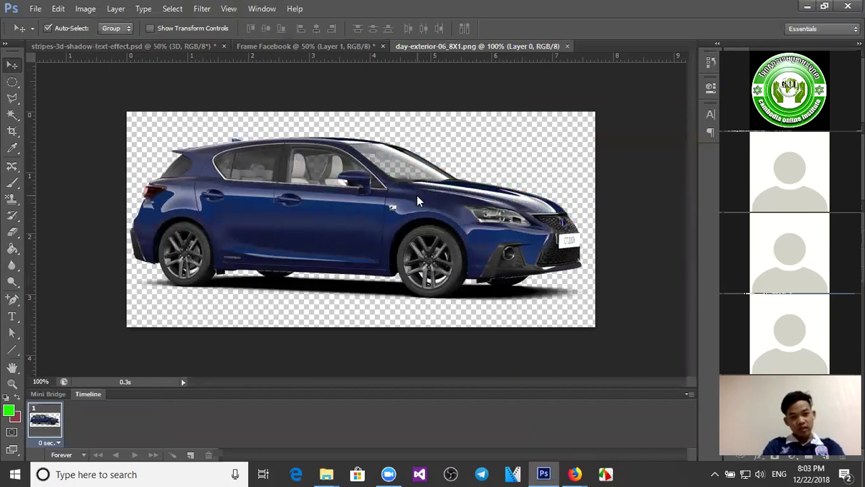
Step: Open the angkor-wat1 picture from the Phtoshop Lesson 1 folder
key("ctrl+o")
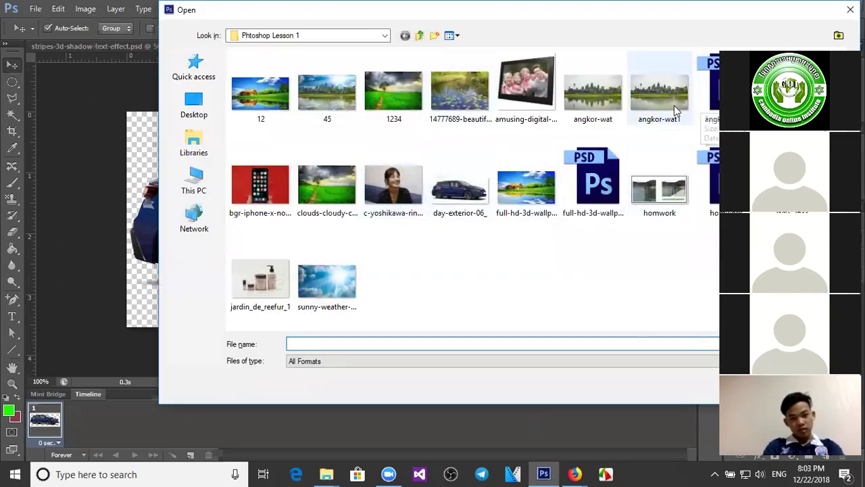
left_click(656, 100)
key("Return")
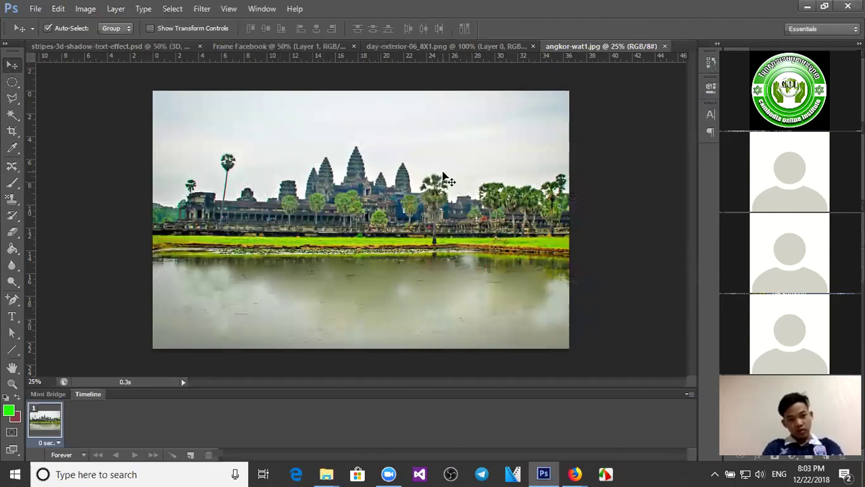
Step: Move the car layer around within its own day-exterior-06_8X1.png document
left_click(477, 46)
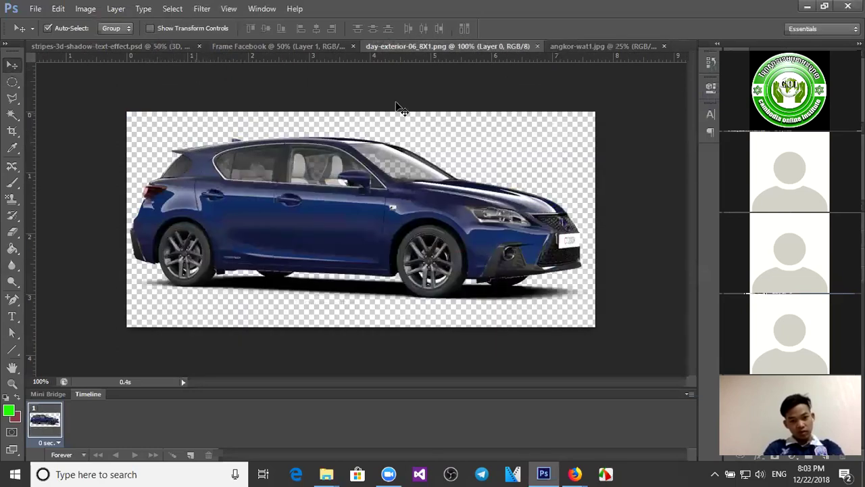
left_click_drag(234, 188, 426, 205)
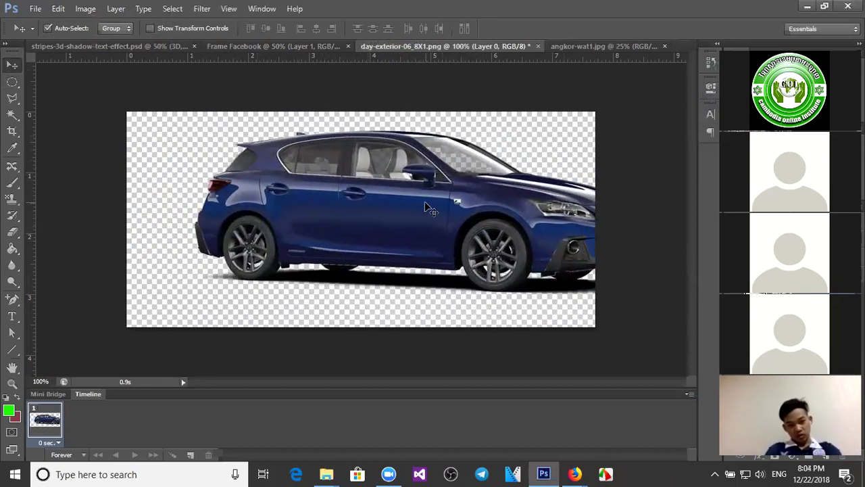
left_click_drag(349, 185, 289, 202)
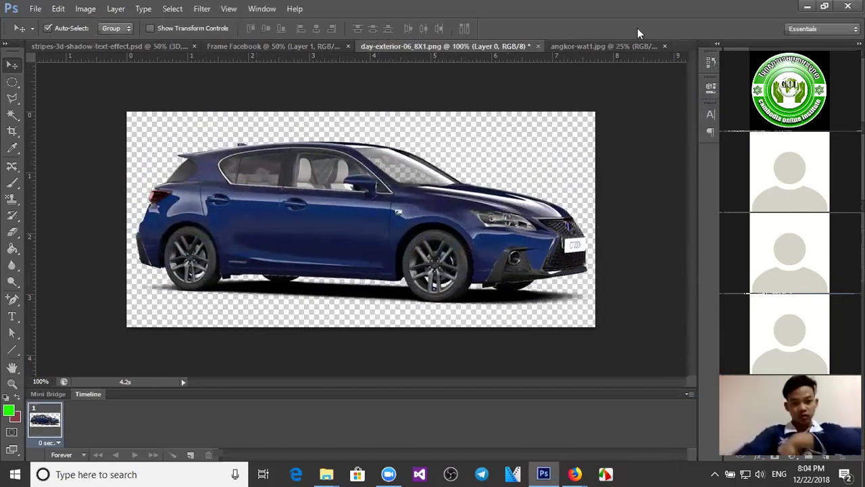
Step: Try to move the picture layer in the angkor-wat1.jpg document
left_click(582, 47)
left_click_drag(433, 176, 412, 240)
left_click(446, 187)
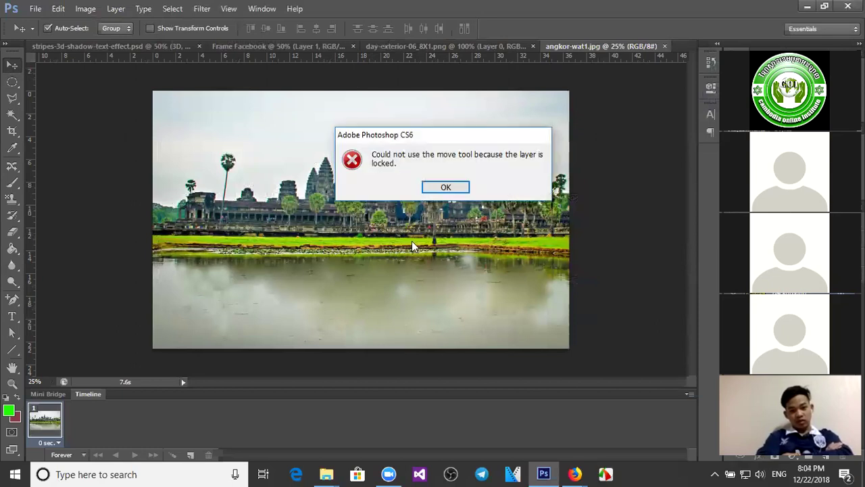
left_click(444, 188)
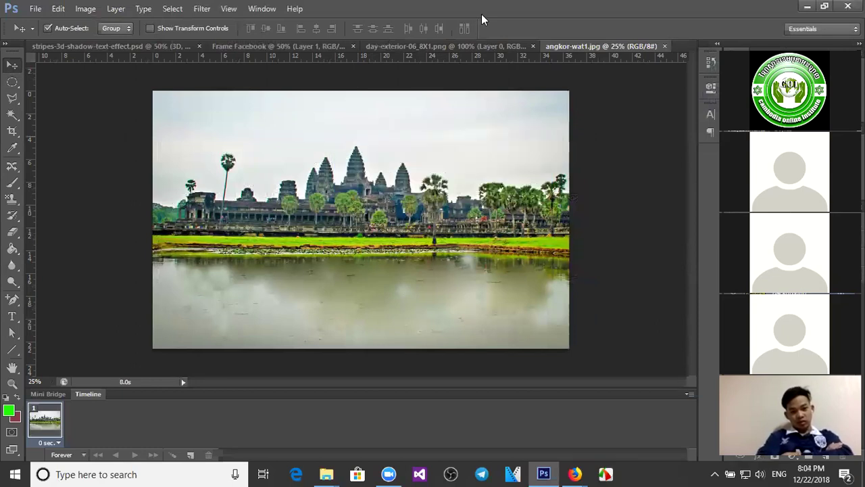
Step: Bring the car into Frame Facebook, scale it to about 61% width and 71% height, and place it below the house landscape
left_click(466, 46)
left_click_drag(352, 226, 372, 268)
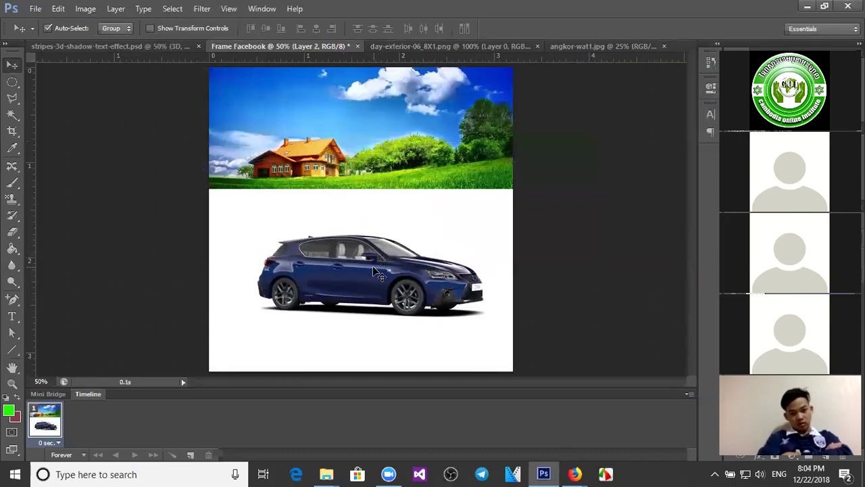
key("ctrl+t")
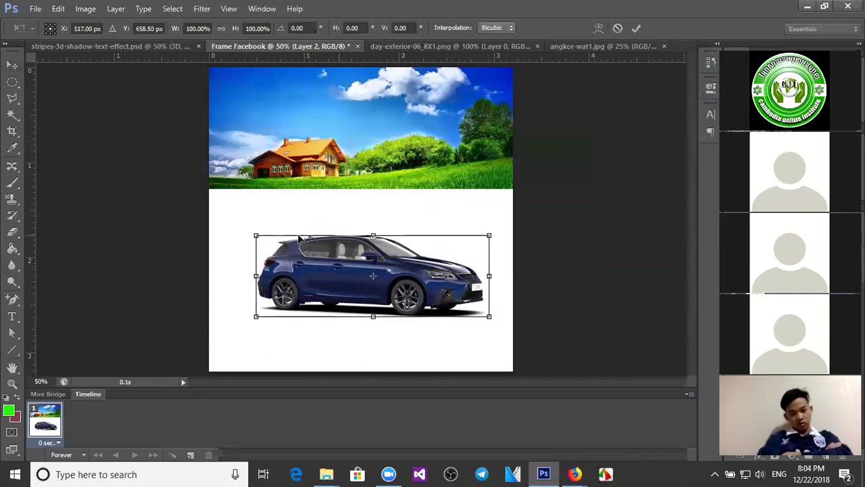
left_click_drag(253, 230, 344, 257)
left_click_drag(385, 276, 323, 231)
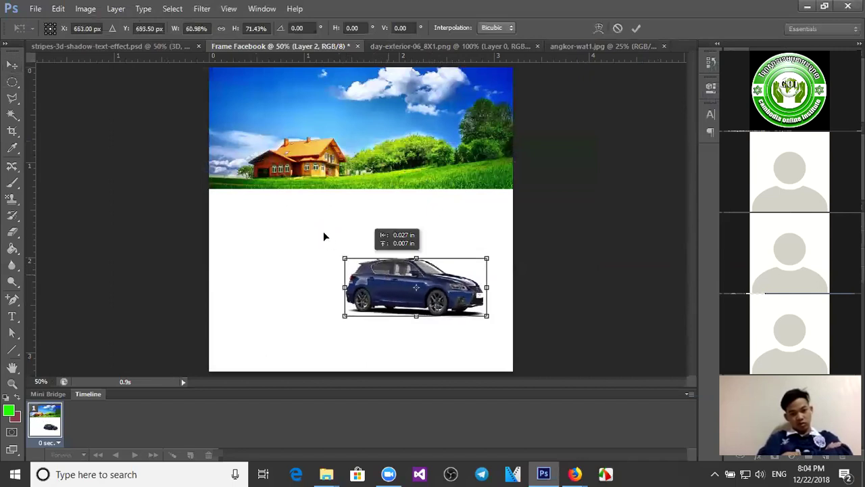
key("Return")
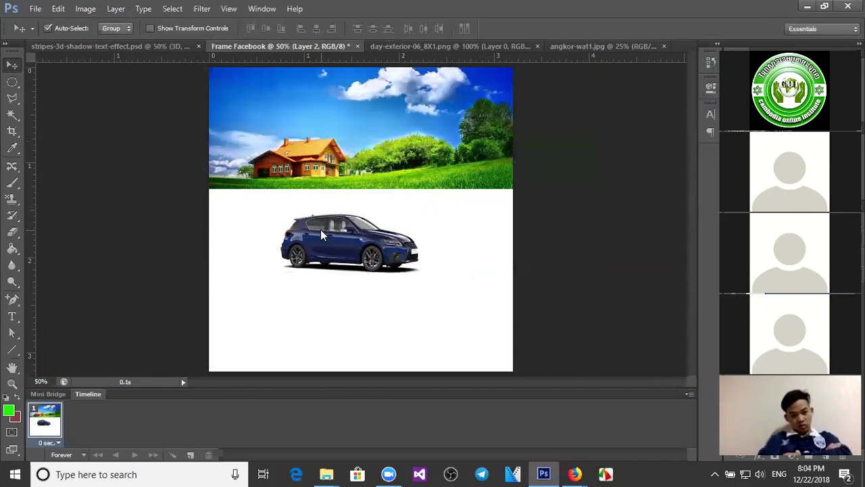
left_click_drag(339, 230, 342, 243)
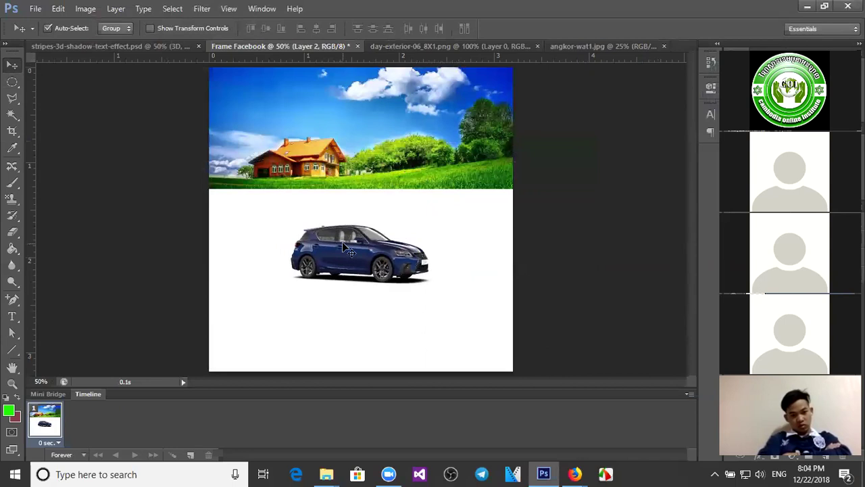
Step: Stretch the car wider and reposition it in the white area just below the house landscape
key("ctrl+t")
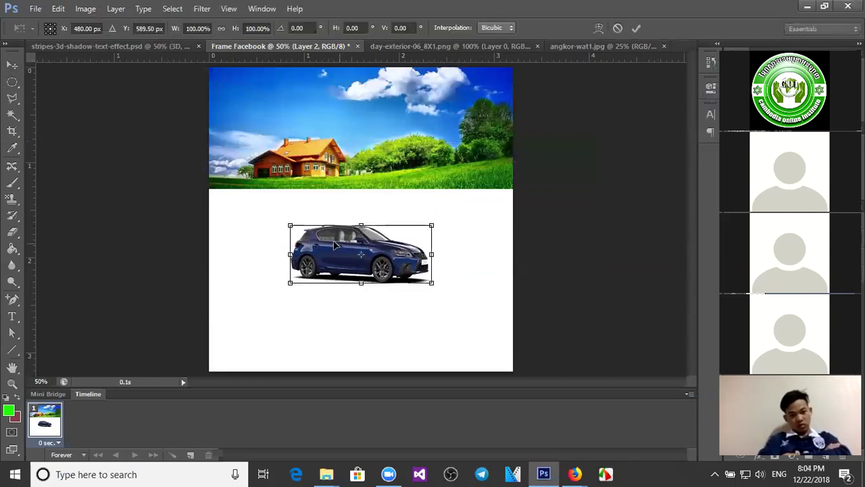
left_click_drag(274, 225, 251, 223)
key("Return")
left_click_drag(366, 266, 383, 266)
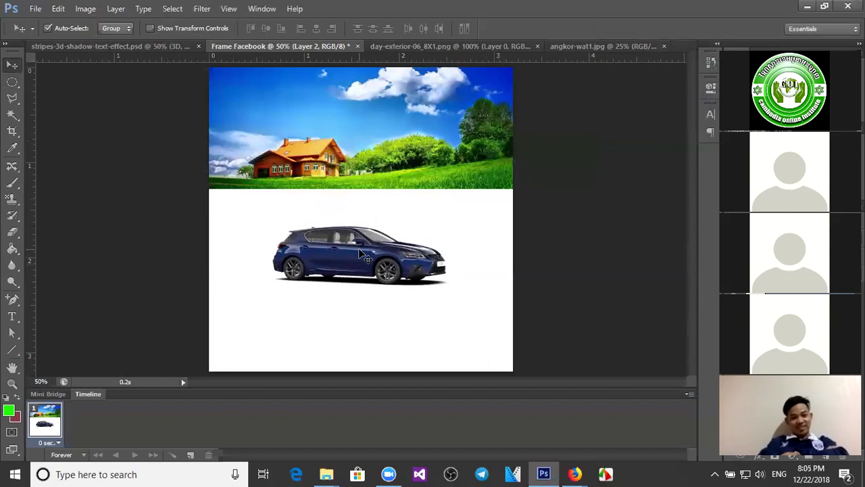
left_click_drag(360, 252, 377, 247)
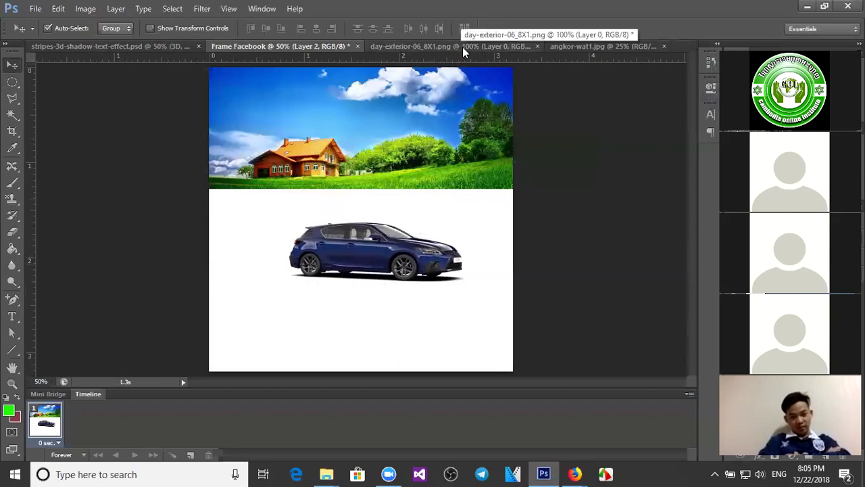
mouse_move(372, 270)
left_mouse_down()
mouse_move(376, 279)
mouse_move(375, 264)
left_mouse_up()
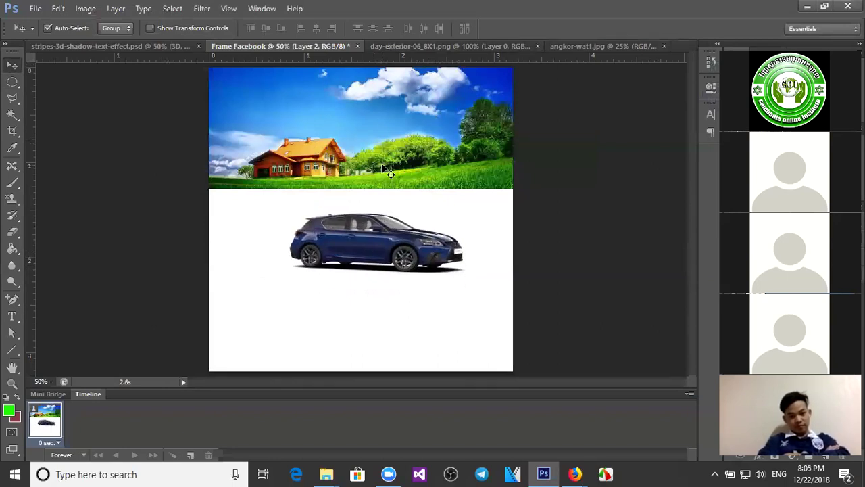
Step: Close the day-exterior-06_8X1.png document without saving its changes, and close angkor-wat1.jpg
left_click(34, 9)
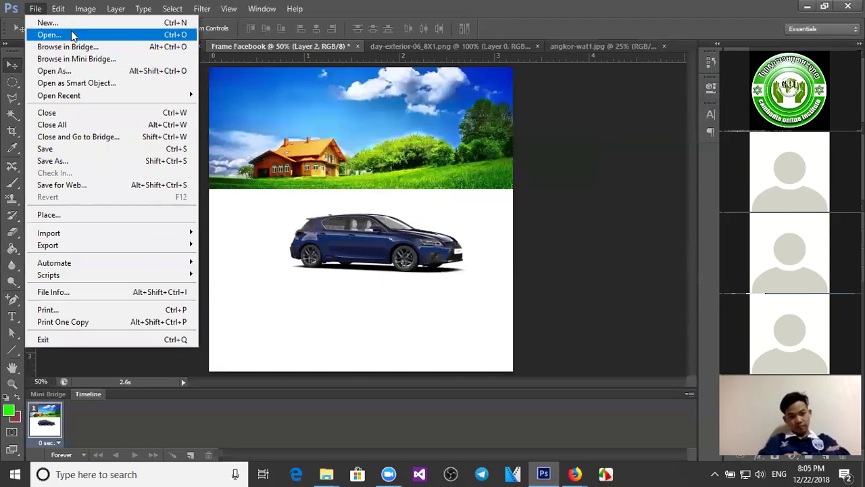
key("Escape")
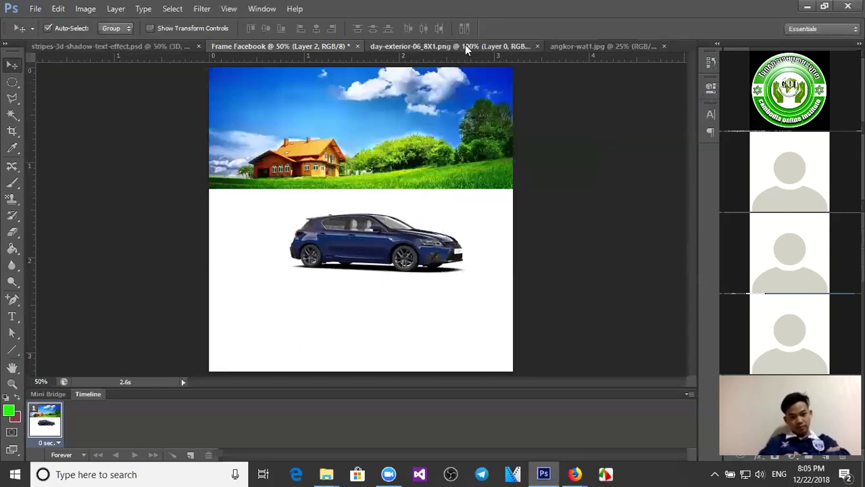
left_click(511, 46)
left_click(539, 46)
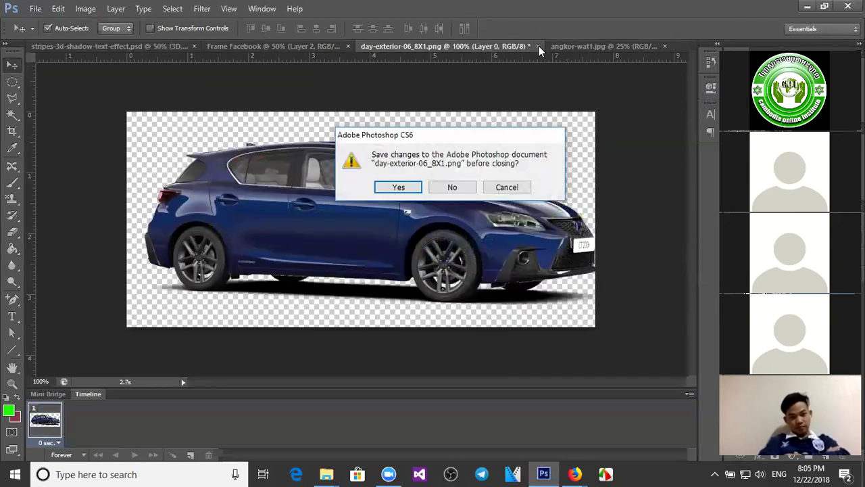
left_click(454, 189)
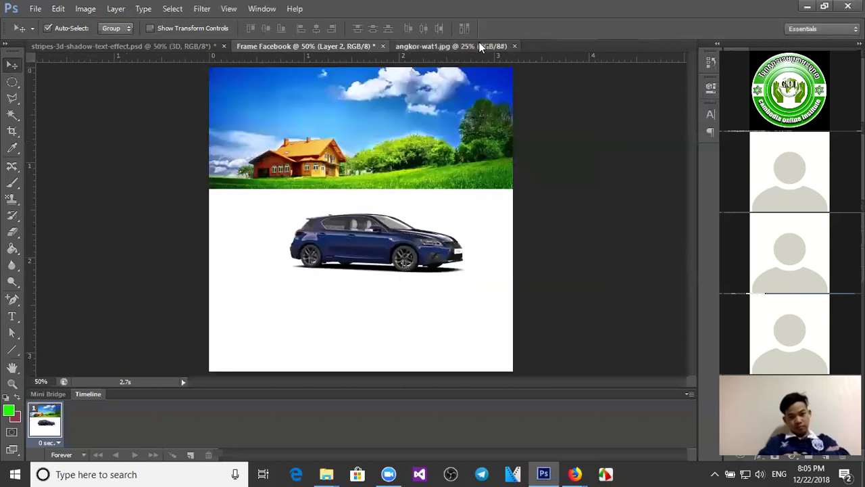
left_click(503, 46)
left_click(515, 46)
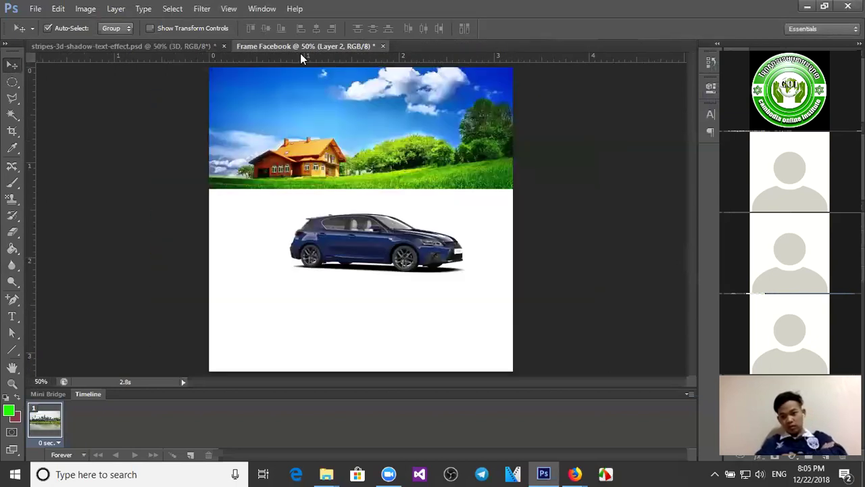
Step: Move the car slightly lower in Frame Facebook, and close stripes-3d-shadow-text-effect.psd without saving its changes
left_click_drag(392, 238, 387, 253)
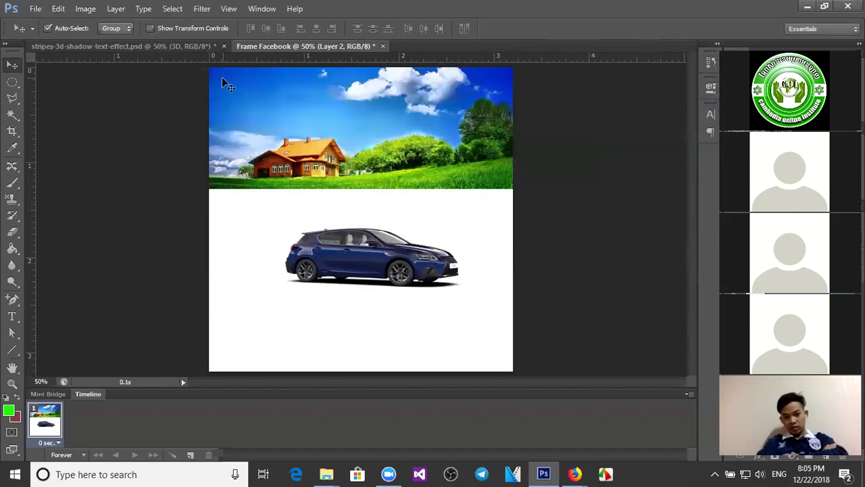
left_click(176, 46)
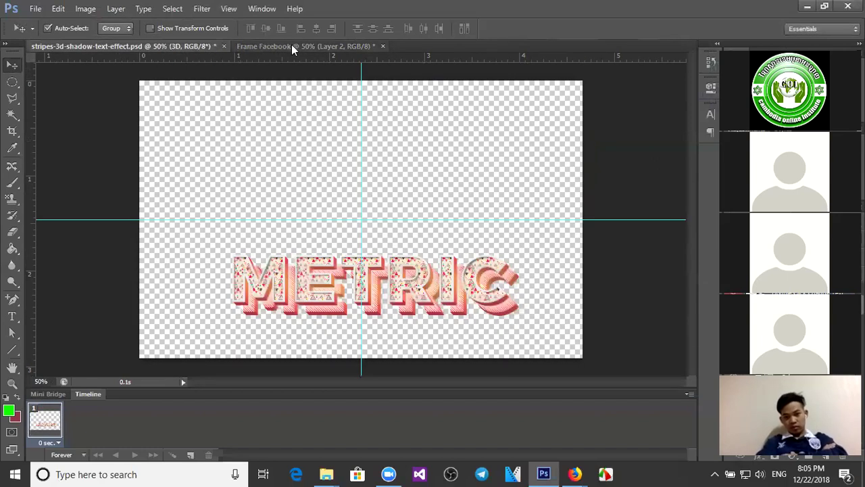
left_click(291, 44)
left_click(185, 46)
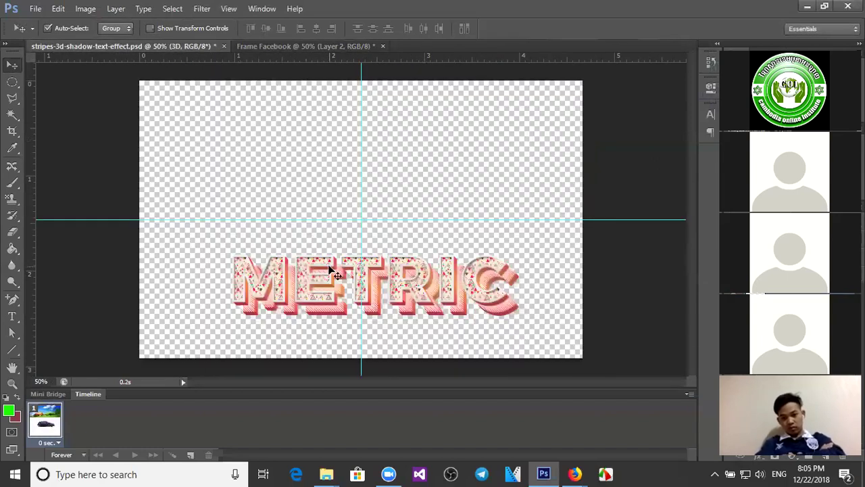
left_click_drag(377, 239, 385, 198)
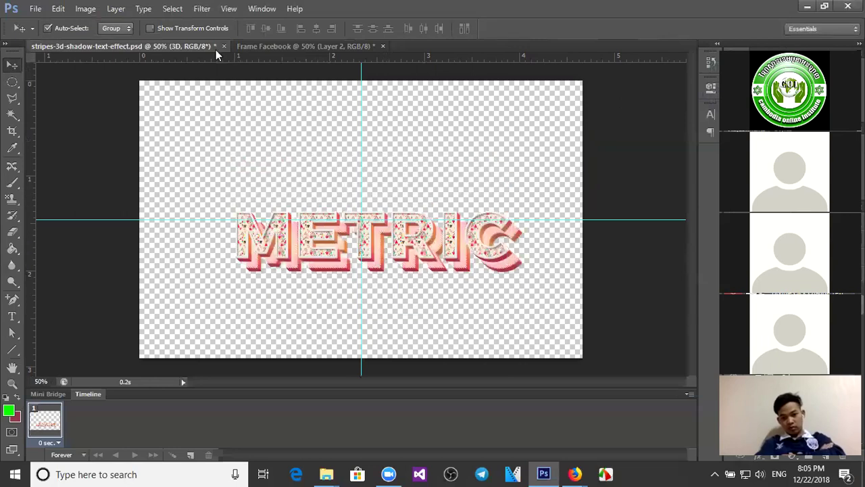
key("ctrl+w")
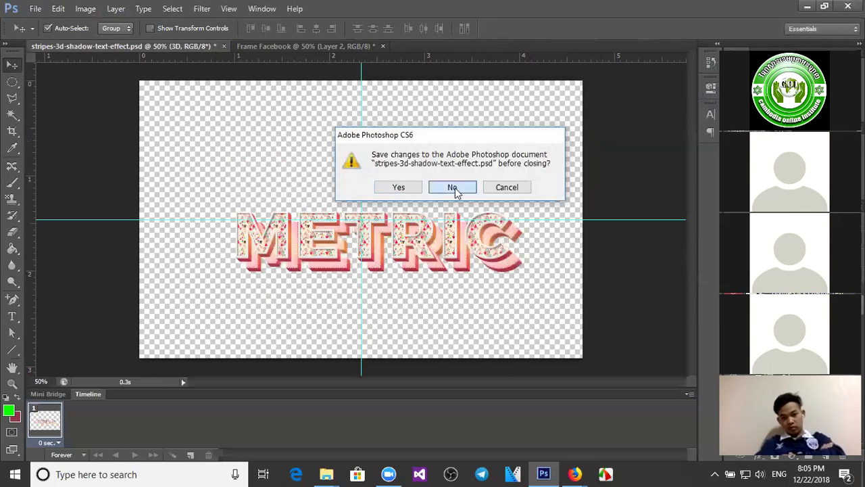
left_click(454, 185)
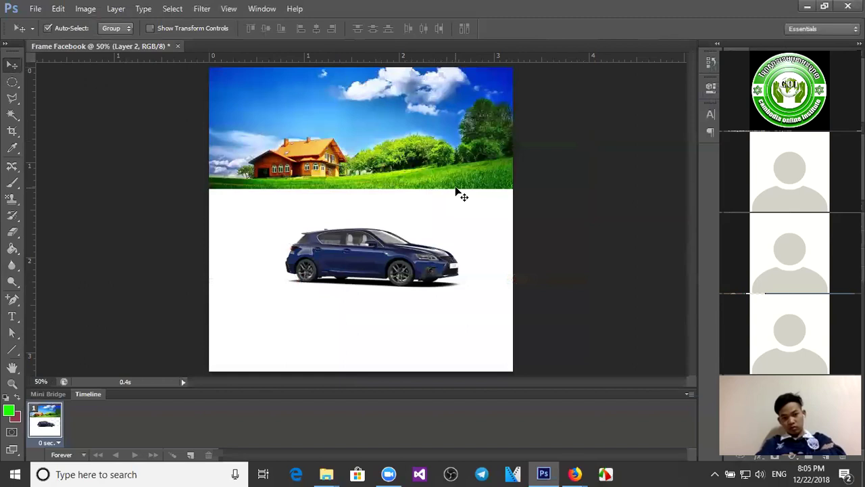
Step: Create a new 640 x 360 pixel RGB document at 72 pixels/inch with a transparent background
key("ctrl+n")
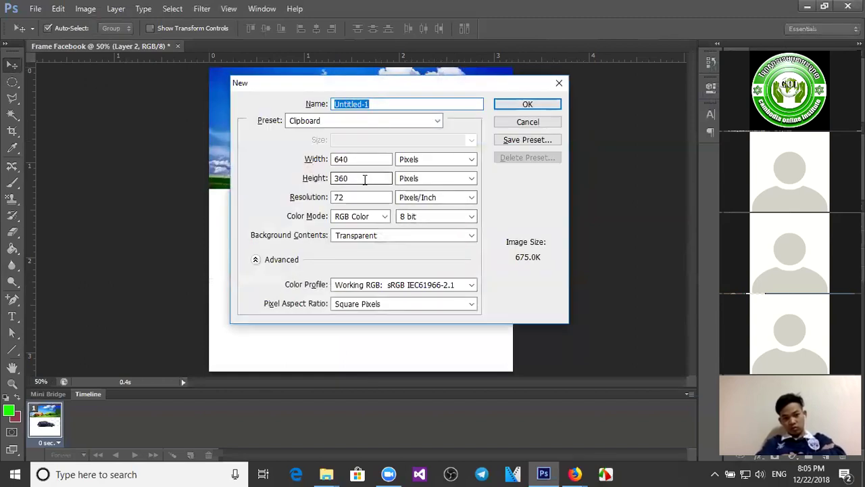
left_click(527, 106)
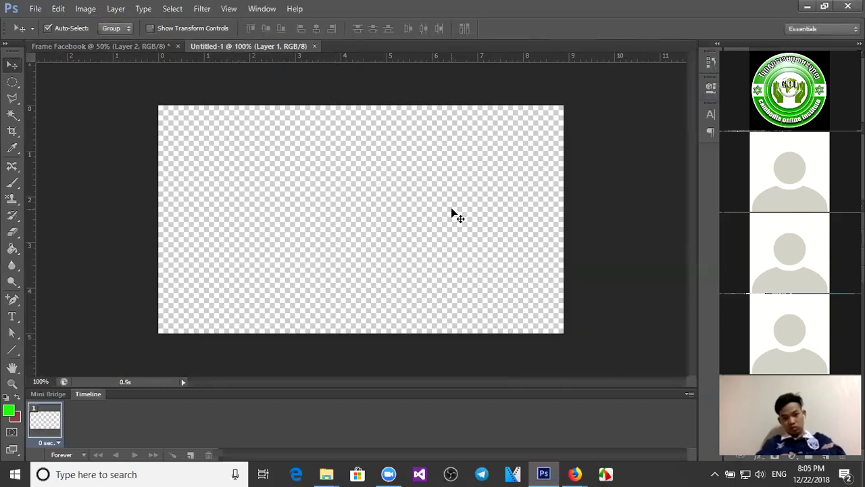
left_click(132, 45)
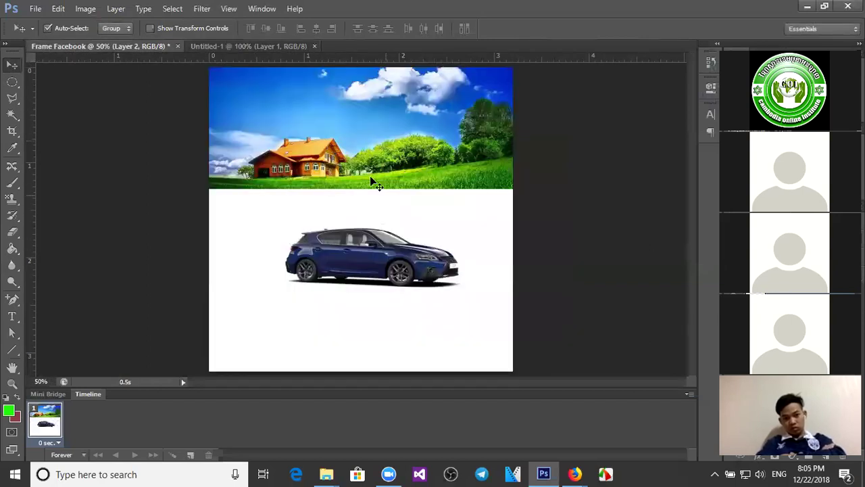
left_click(248, 44)
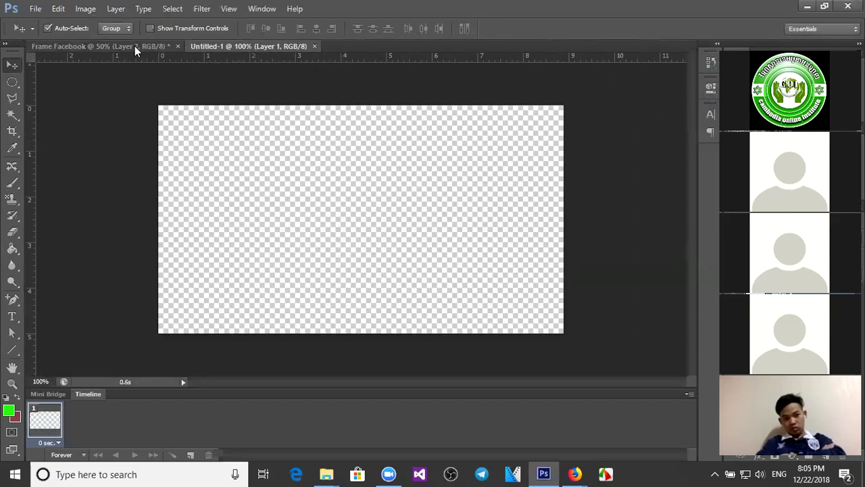
left_click(134, 46)
Step: Open the amusing-digital-frame family picture from the Phtoshop Lesson 1 folder and switch back to the blank transparent document
key("ctrl+o")
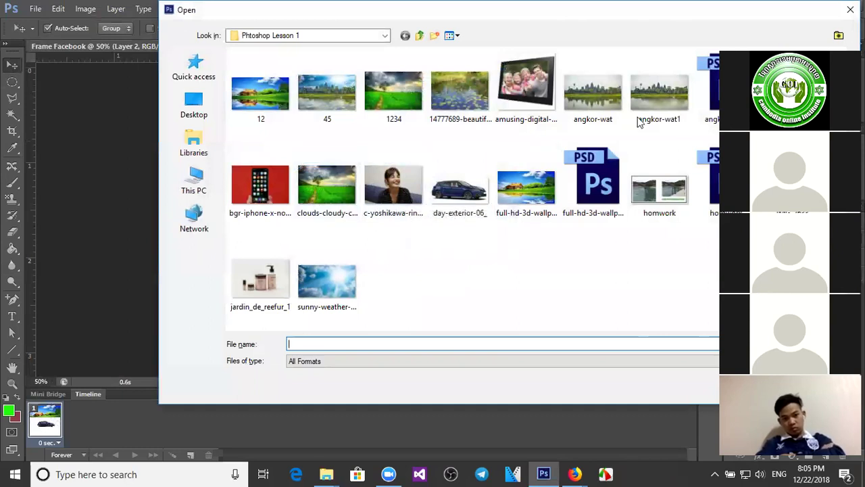
left_click(531, 115)
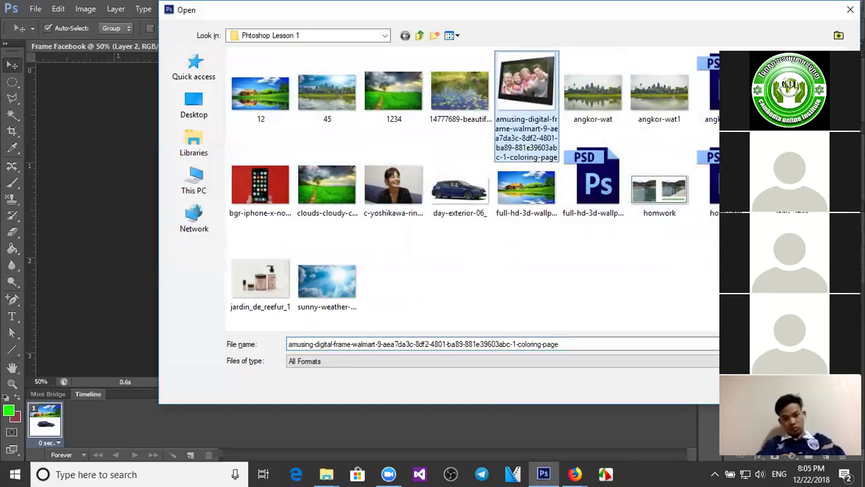
key("Return")
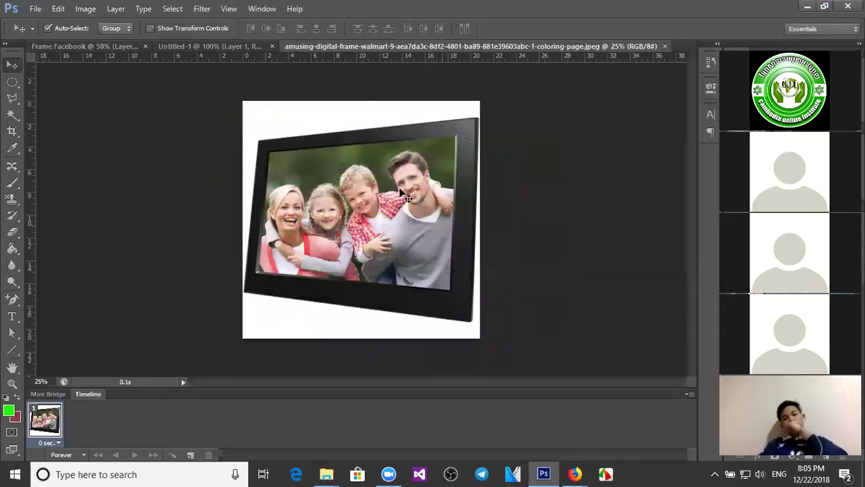
left_click(203, 46)
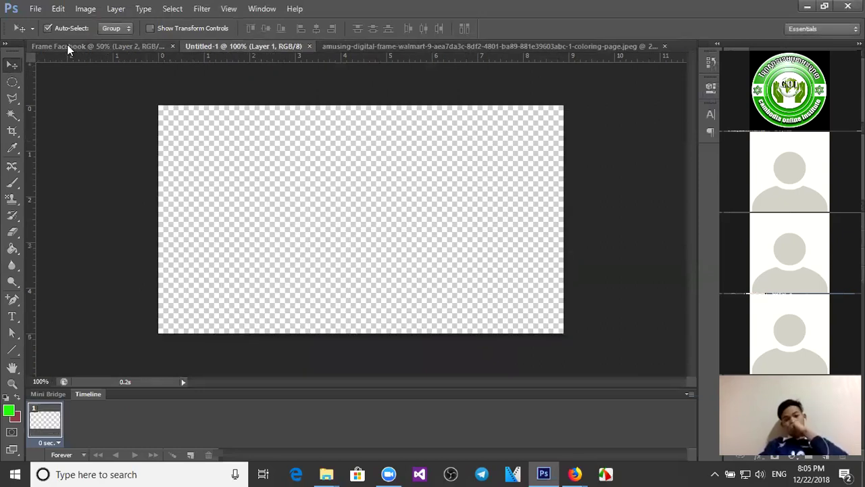
Step: Close the amusing-digital-frame family picture and move the car lower on the white area of Frame Facebook
left_click(67, 46)
left_click(436, 46)
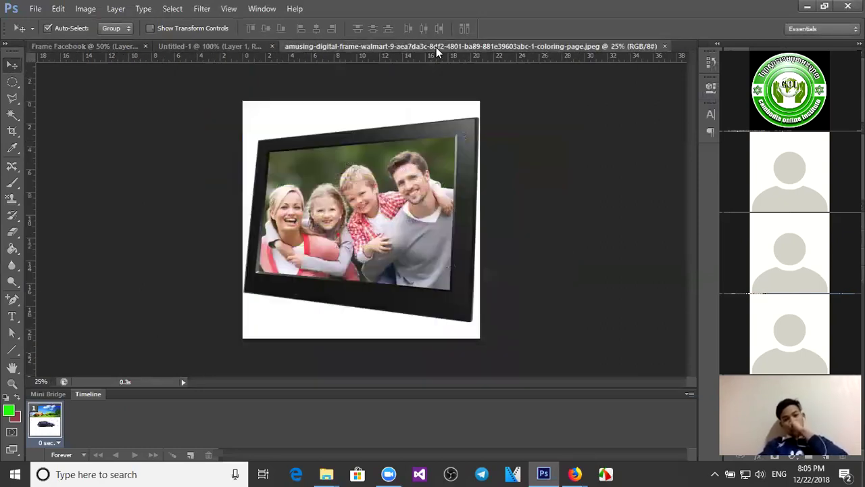
left_click(664, 46)
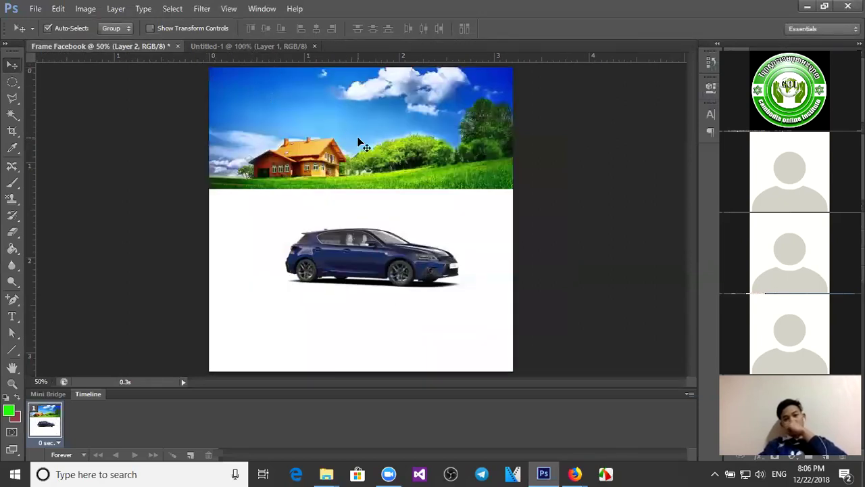
left_click_drag(382, 247, 380, 285)
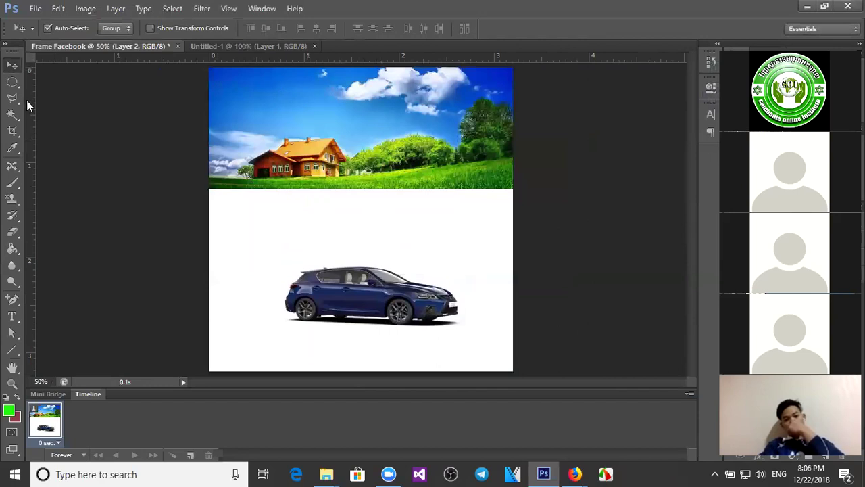
left_click(12, 83)
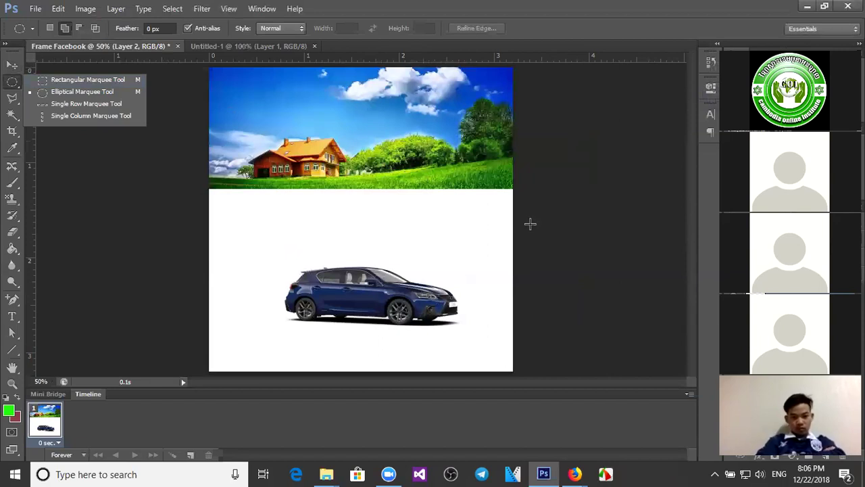
left_click(12, 64)
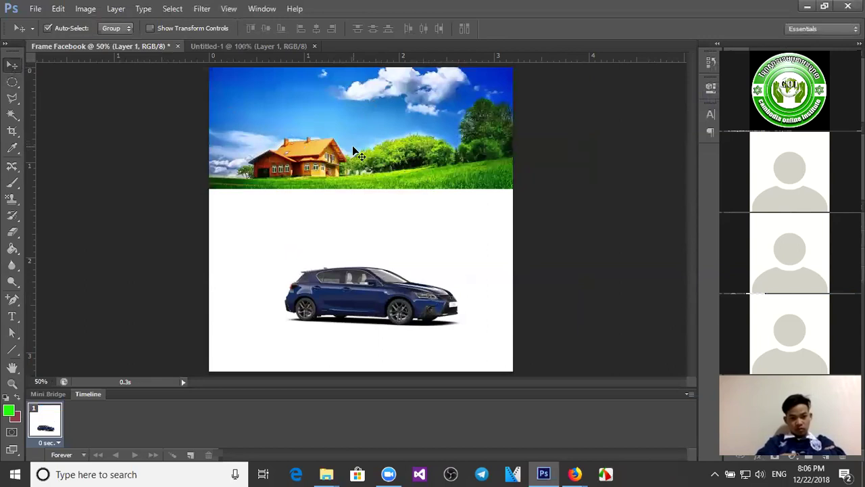
Step: Delete the house landscape layer from Frame Facebook and open the picture 12 from the Phtoshop Lesson 1 folder
key("Delete")
key("ctrl+o")
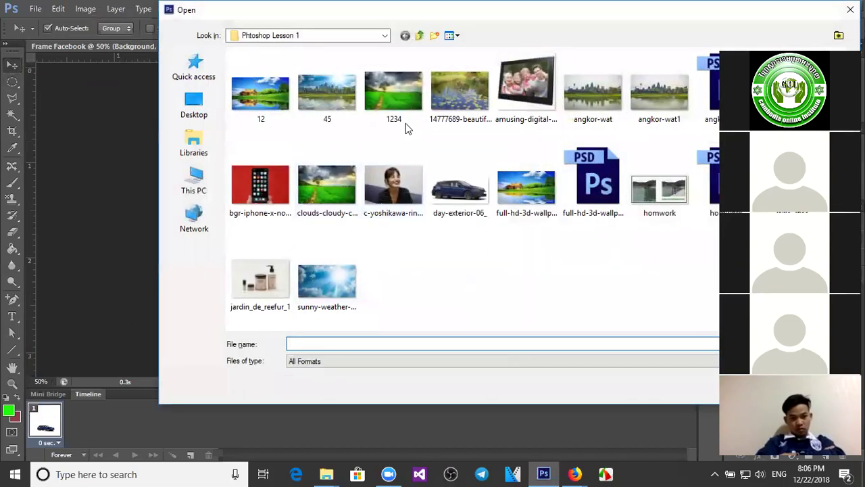
double_click(260, 101)
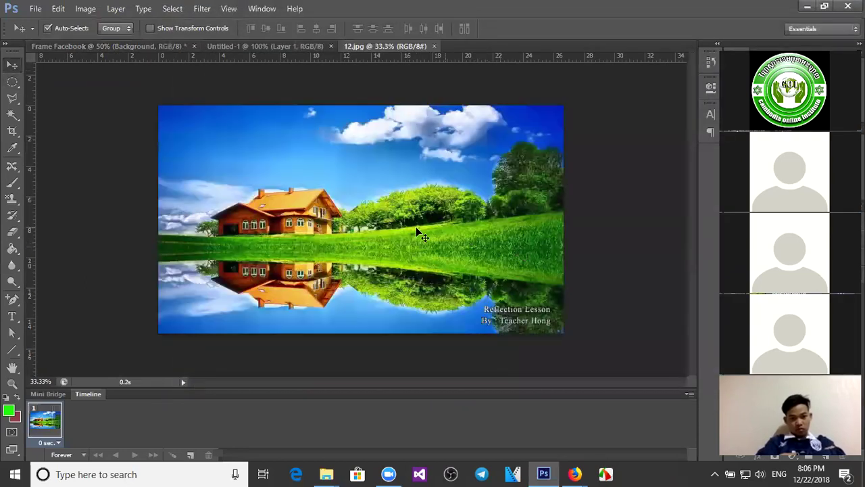
Step: Select the whole 12.jpg picture and clear the selection again, twice
key("ctrl+a")
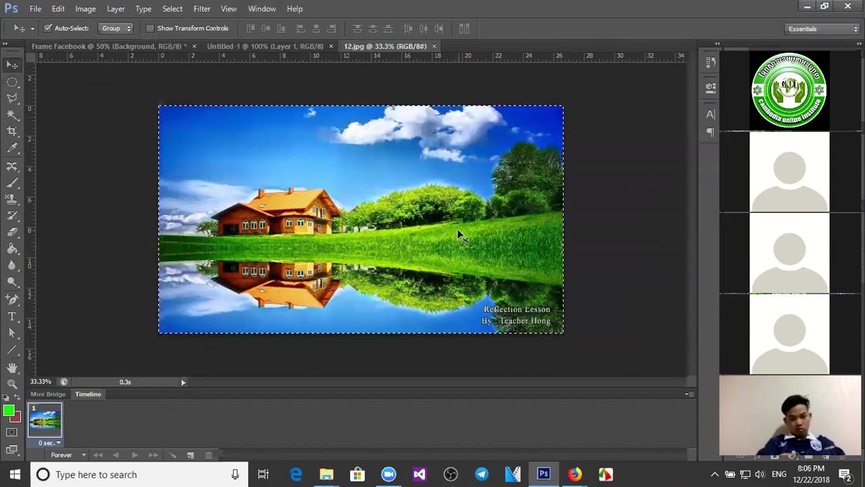
key("ctrl+d")
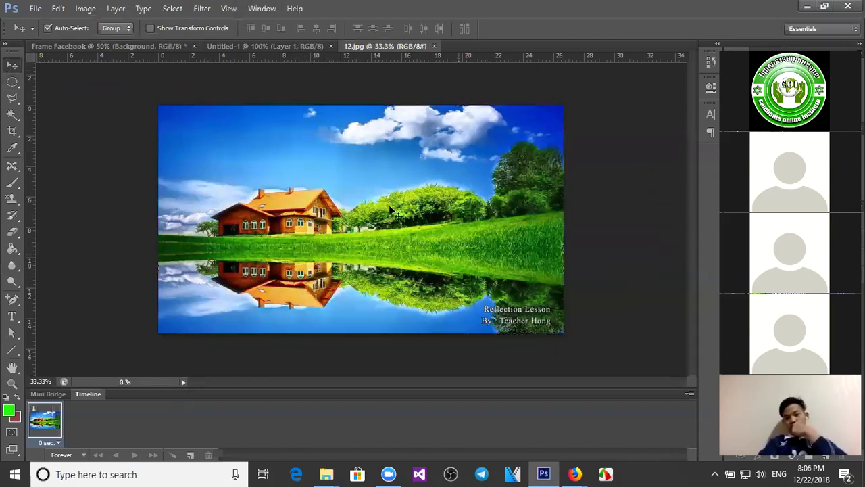
key("ctrl+a")
key("ctrl+d")
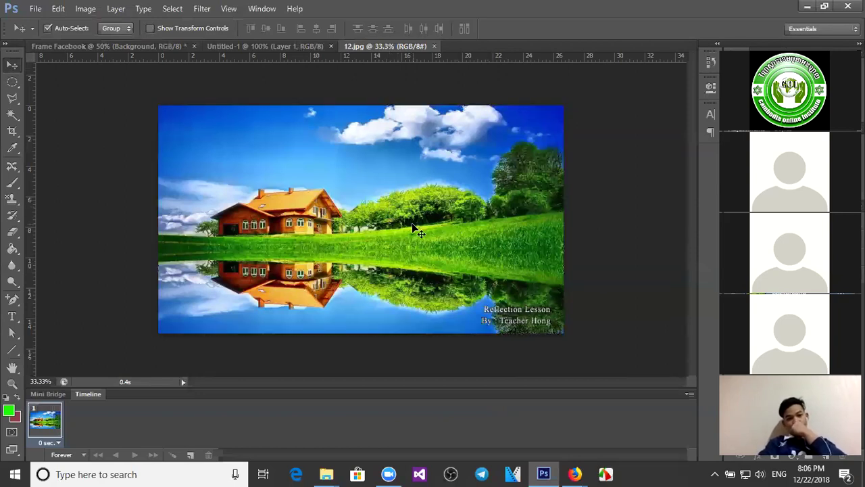
Step: Try to move the locked background picture within 12.jpg
key("ctrl+a")
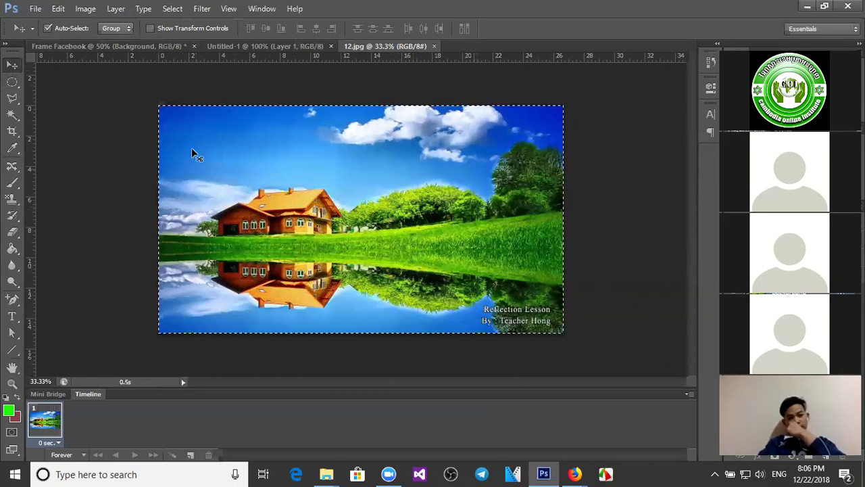
left_click_drag(182, 155, 202, 120)
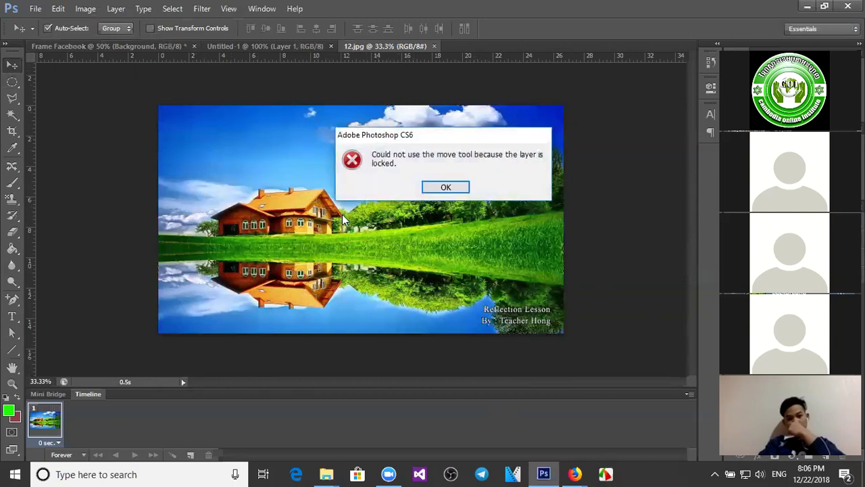
left_click(445, 187)
left_click(287, 189)
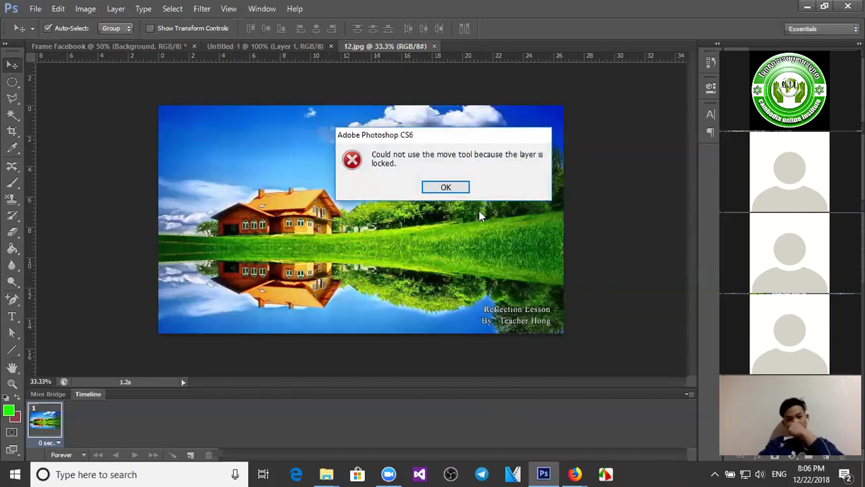
left_click(446, 186)
Step: Copy the entire 12.jpg picture into Frame Facebook and scale it to 50% width, filling the canvas from the top edge down to just above the car
key("ctrl+a")
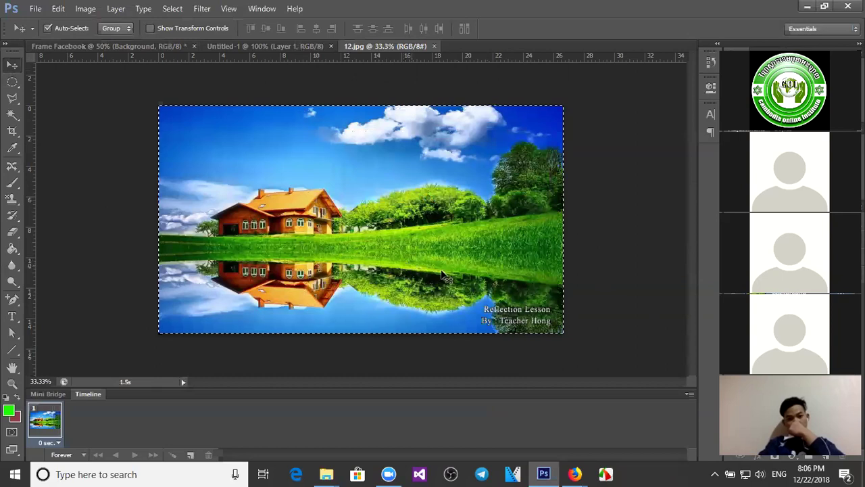
left_click_drag(440, 274, 398, 189)
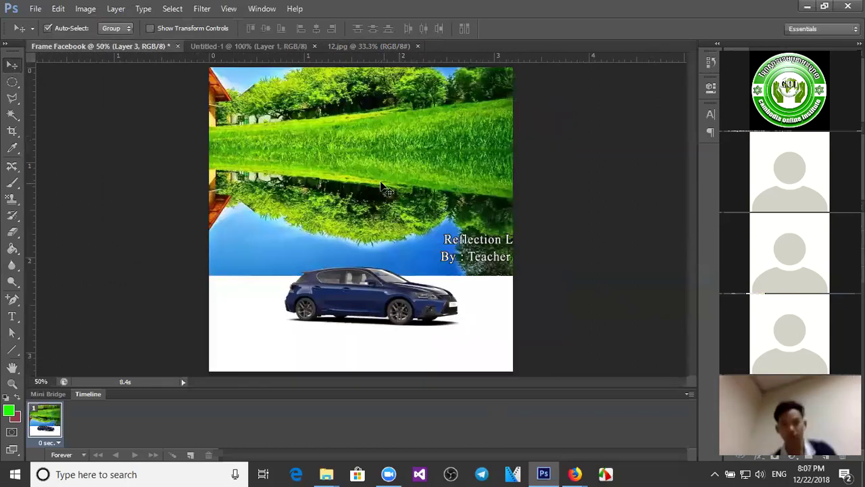
key("ctrl+t")
left_click_drag(323, 152, 465, 297)
left_click_drag(94, 68, 547, 250)
left_click_drag(575, 284, 286, 119)
left_click_drag(337, 249, 338, 197)
left_click_drag(416, 144, 512, 143)
left_click_drag(249, 83, 200, 61)
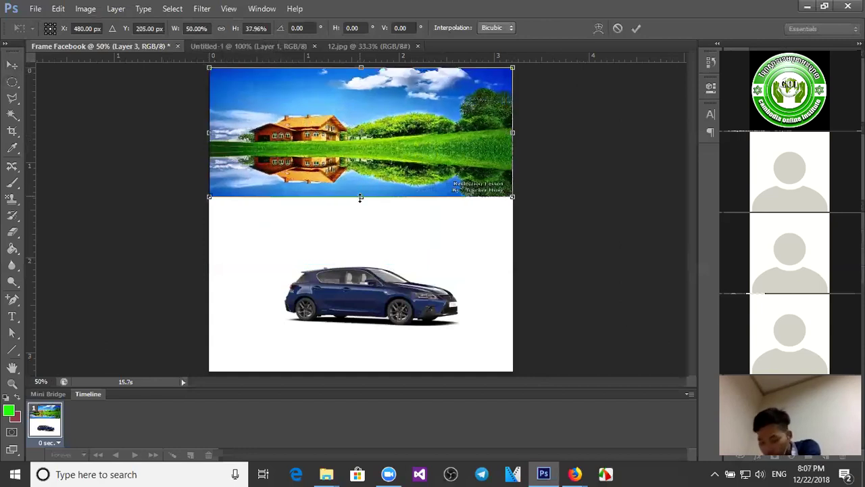
left_click_drag(362, 198, 363, 244)
key("Return")
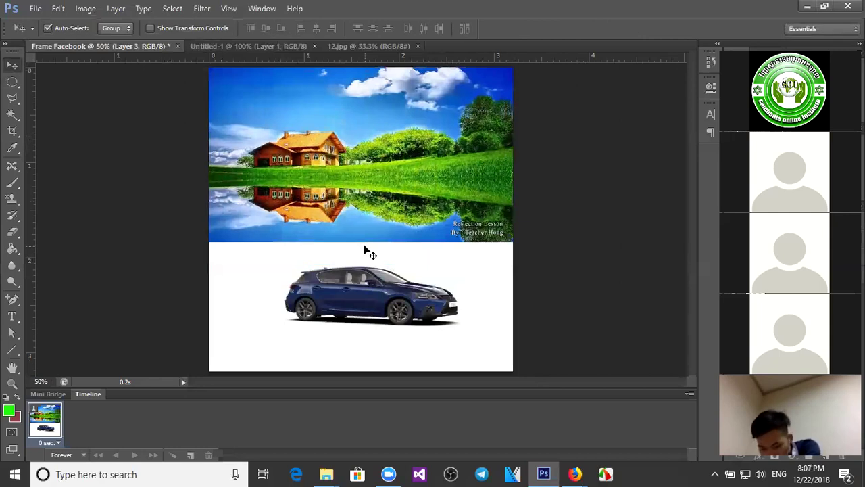
Step: Select the landscape's full-width upper part down to the grass with the Rectangular Marquee tool and separate it with Layer Via Cut
left_click(13, 83)
right_click(15, 85)
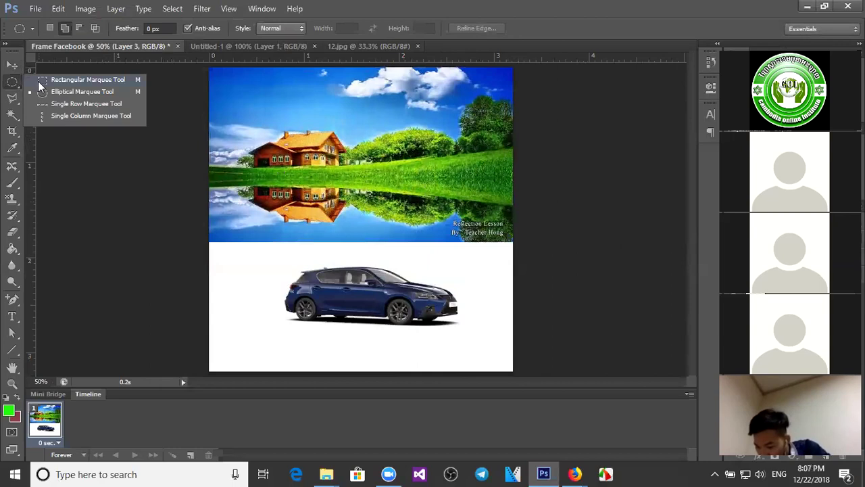
left_click(72, 81)
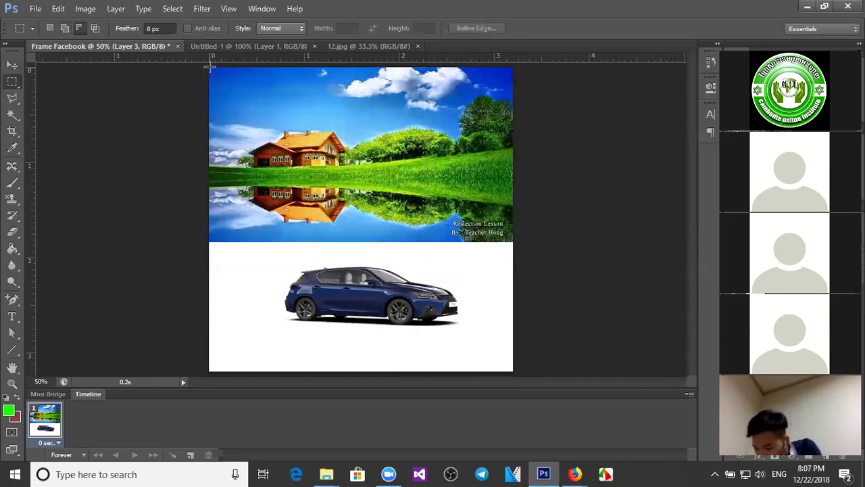
left_click_drag(209, 67, 515, 176)
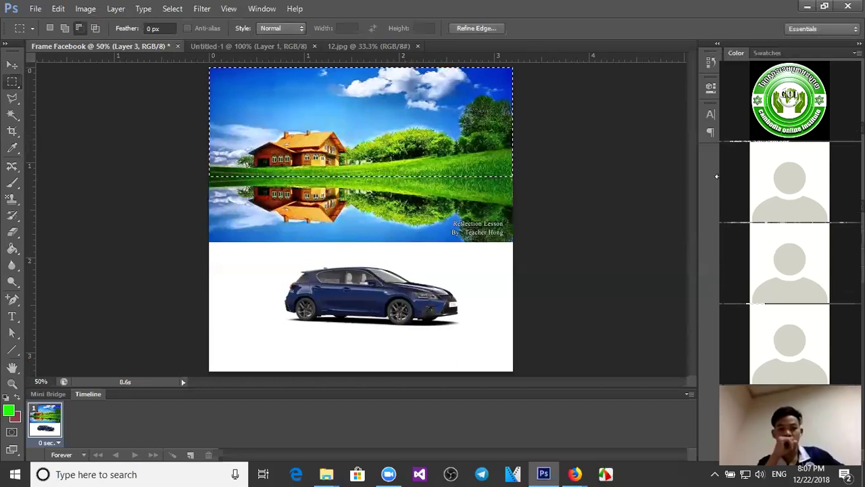
right_click(330, 132)
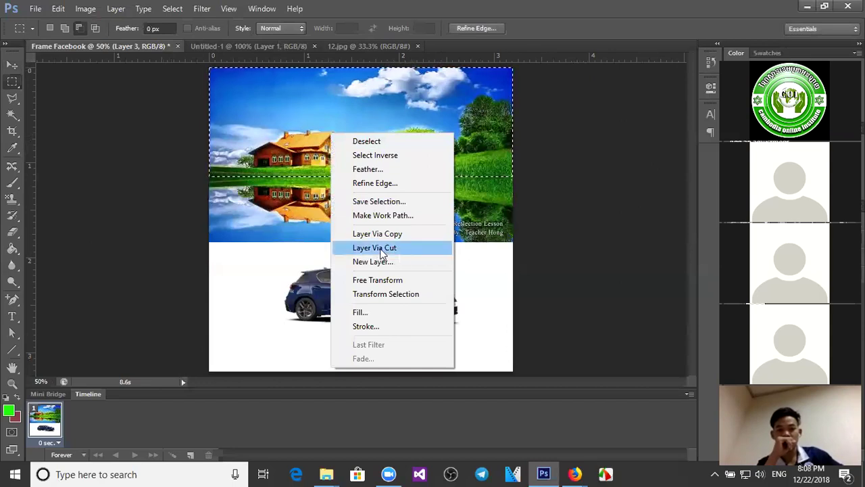
left_click(380, 248)
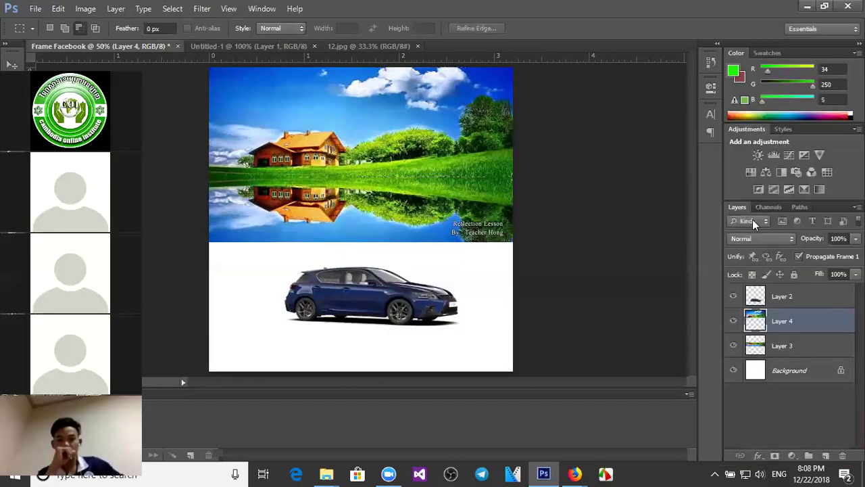
Step: Toggle the visibility of Layer 3 and Layer 4 to check the two cut landscape parts
left_click(734, 346)
left_click(735, 346)
left_click(735, 321)
left_click(735, 321)
left_click(734, 346)
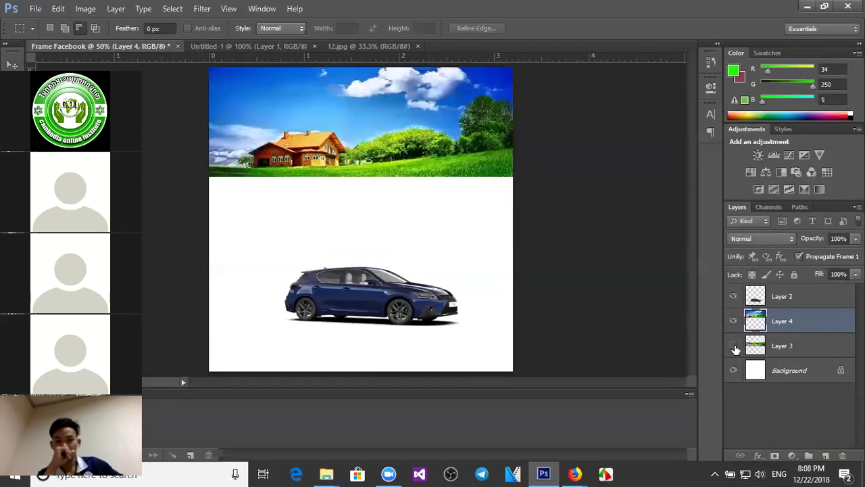
Step: Delete Layer 3, which holds the landscape's lower reflection part
left_click(792, 345)
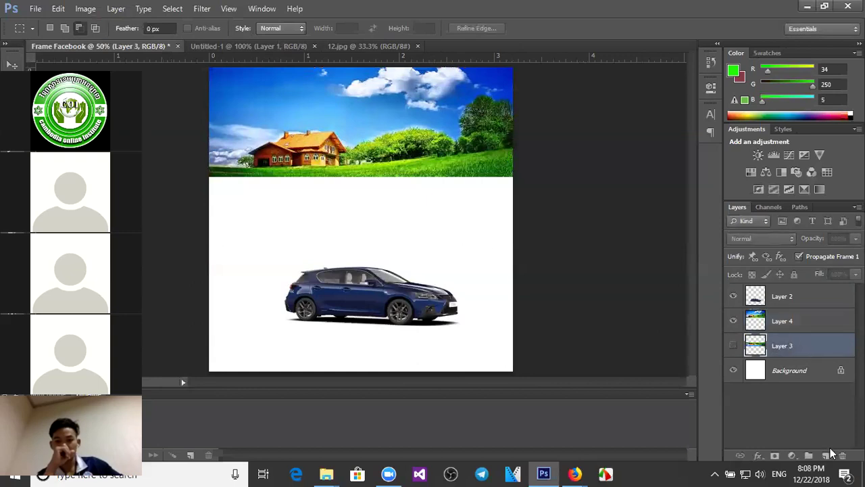
left_click(734, 345)
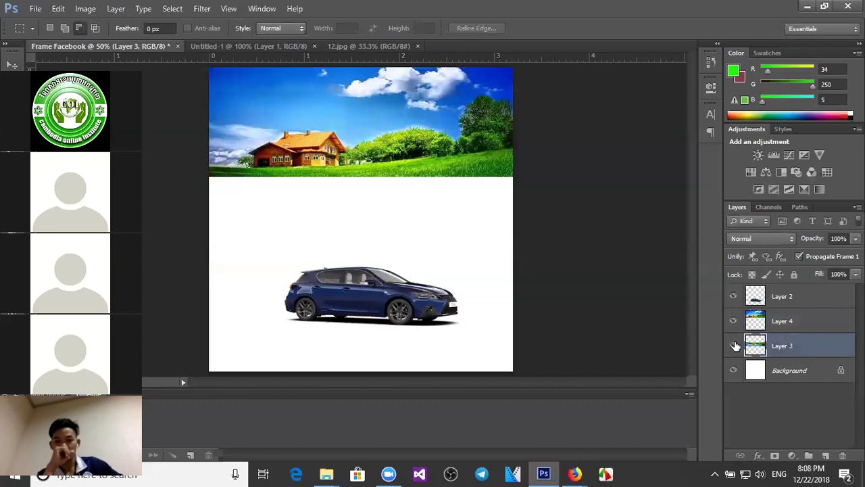
left_click(735, 346)
left_click(734, 345)
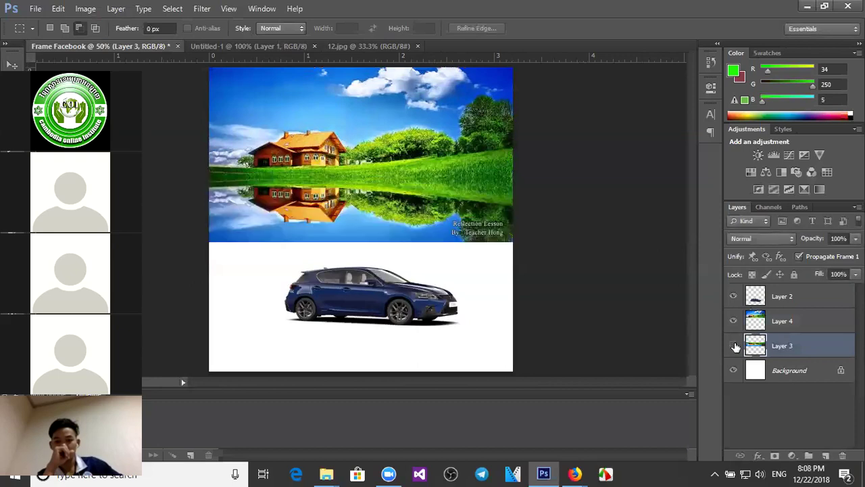
left_click(734, 345)
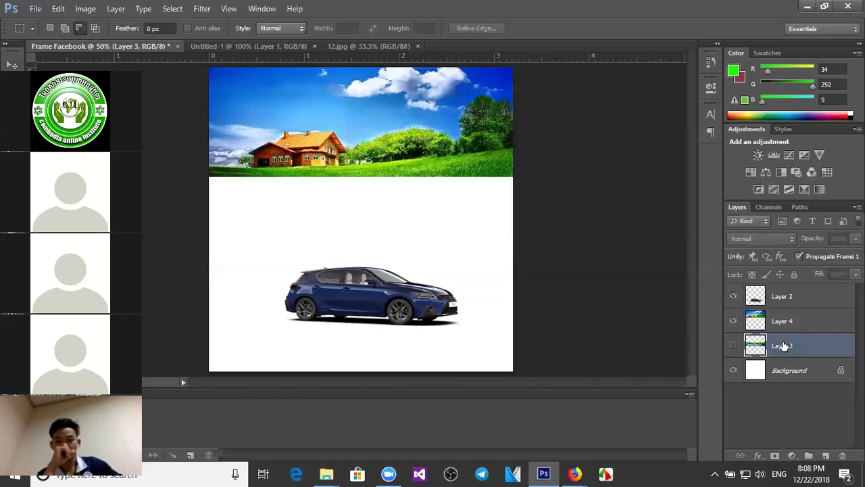
left_click(842, 457)
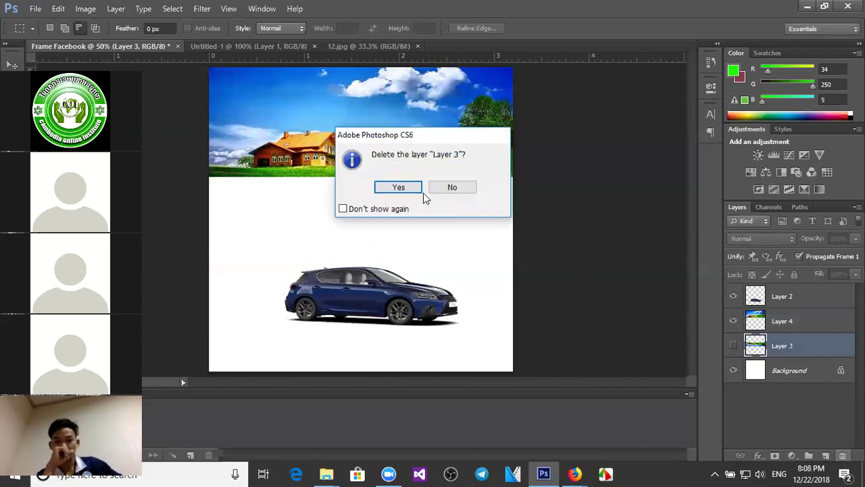
left_click(398, 188)
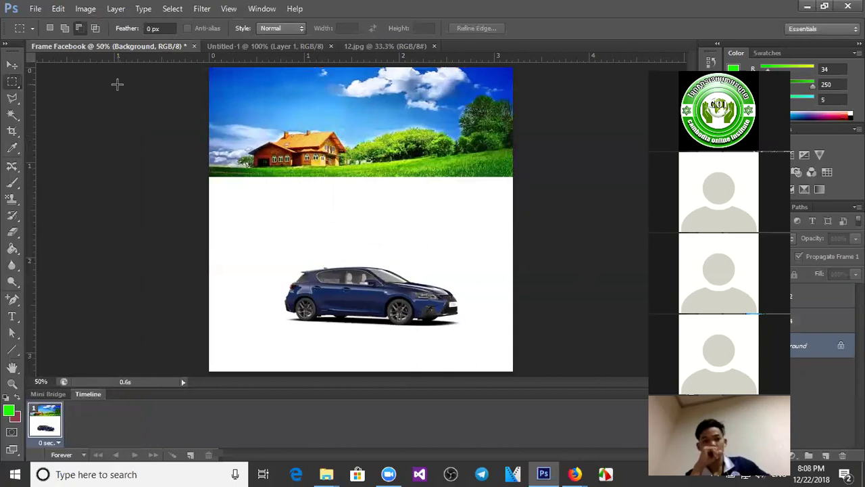
Step: Align the remaining landscape strip with the canvas top edge and move the car up to just below it
key("v")
mouse_move(419, 132)
left_mouse_down()
mouse_move(423, 147)
mouse_move(423, 121)
left_mouse_up()
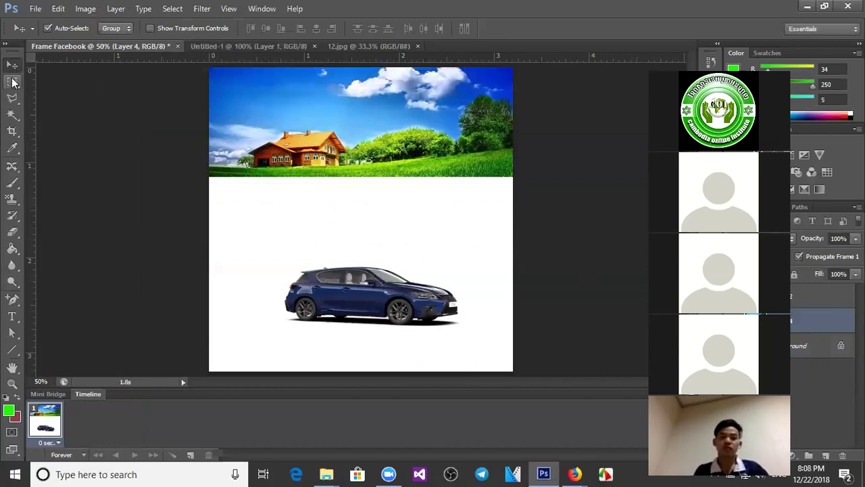
left_click(13, 82)
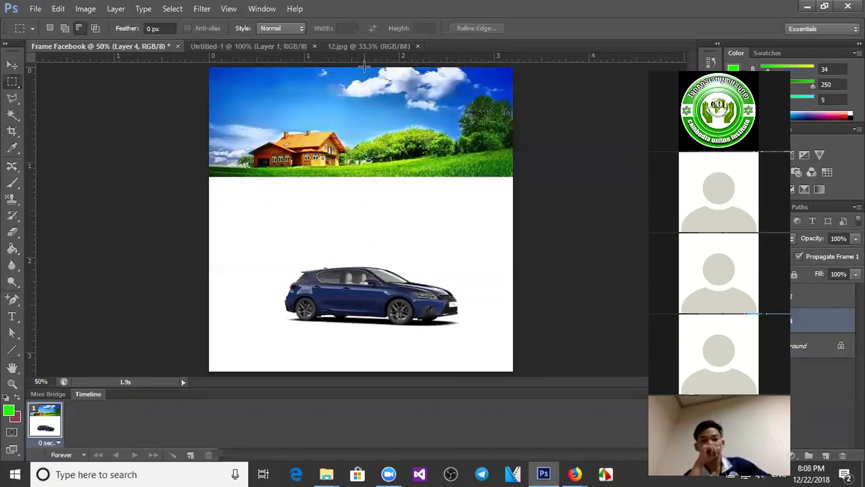
left_click(11, 65)
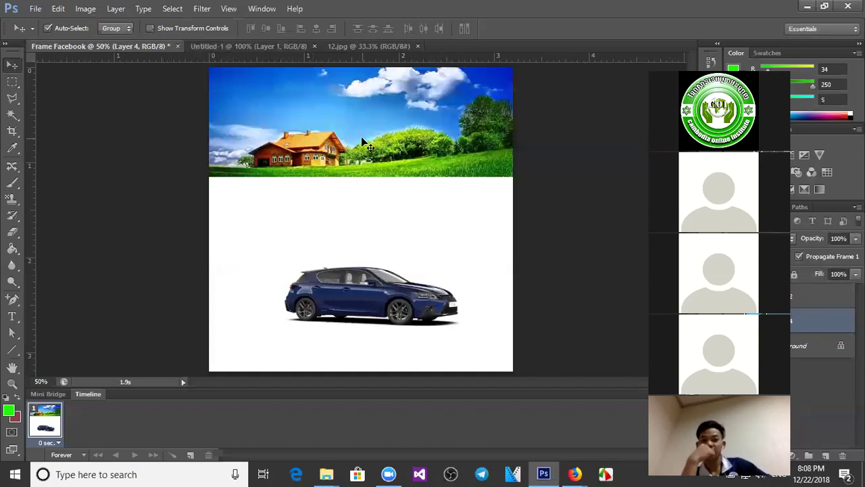
left_click_drag(406, 281, 404, 229)
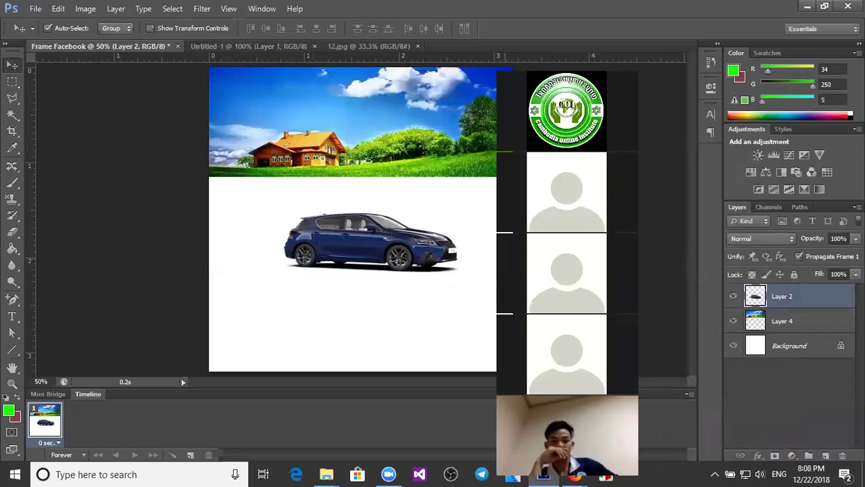
Step: Stretch the car on Layer 2 to 105.35% height with Free Transform and shift it slightly to the right
left_click(794, 349)
left_click(790, 295)
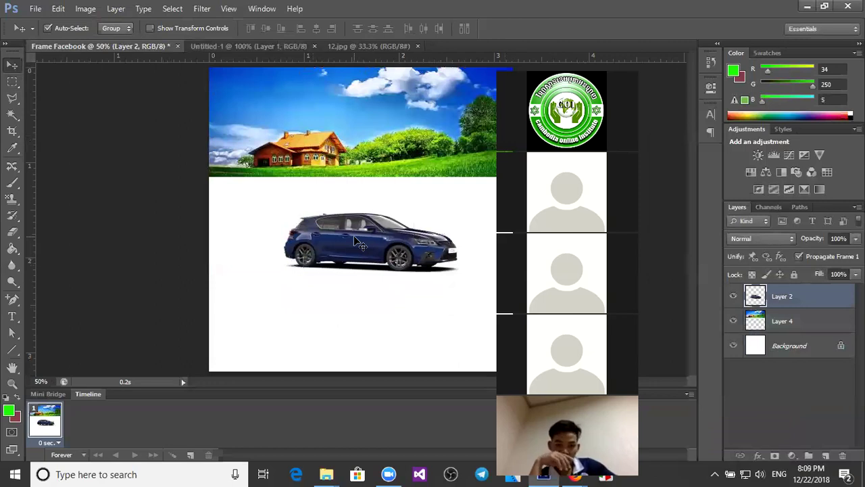
key("ctrl+t")
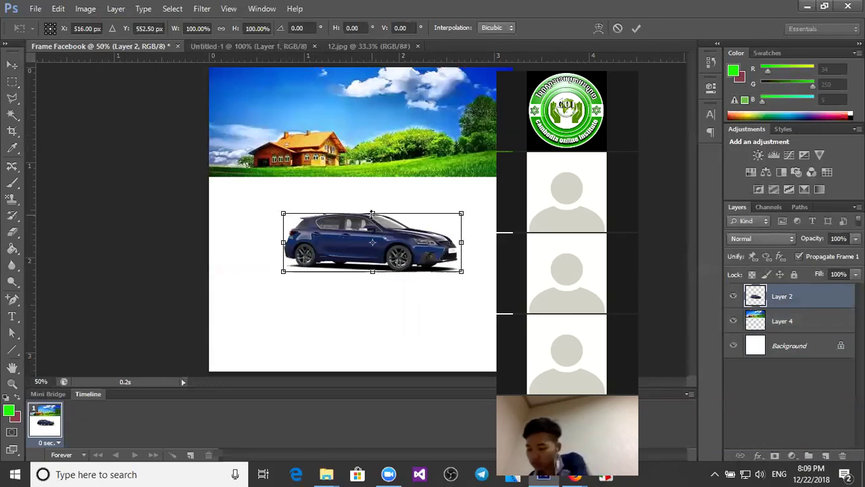
mouse_move(372, 214)
left_mouse_down()
mouse_move(386, 343)
mouse_move(381, 198)
mouse_move(388, 324)
mouse_move(389, 214)
left_mouse_up()
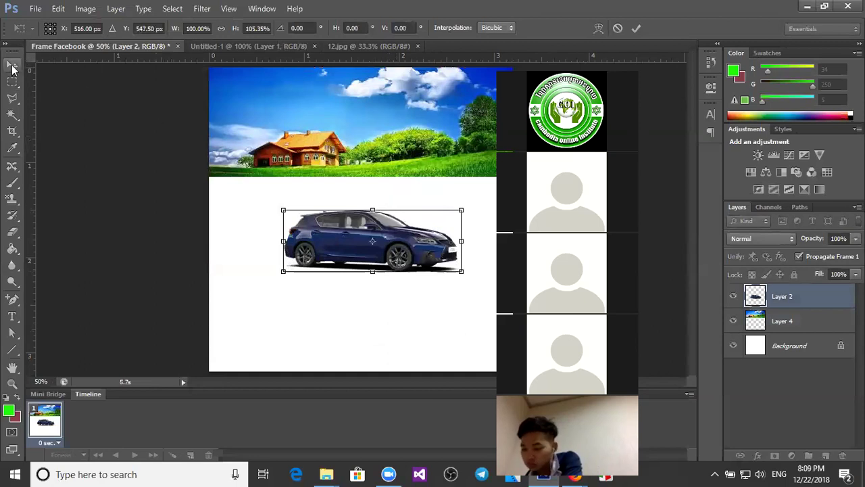
left_click(12, 66)
mouse_move(377, 232)
left_mouse_down()
mouse_move(394, 220)
mouse_move(383, 221)
mouse_move(383, 235)
left_mouse_up()
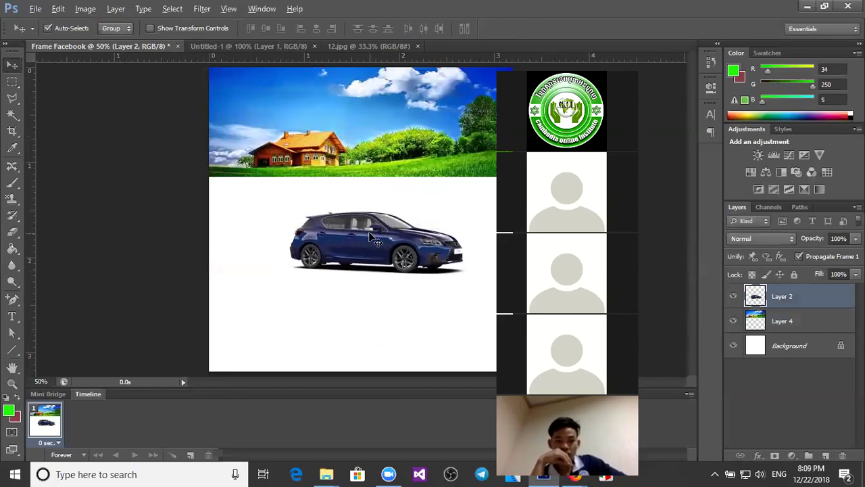
Step: Duplicate the car below the original, try two more copies over the landscape, and undo those two extra copies
left_click_drag(364, 237, 295, 162)
left_click_drag(355, 169, 477, 126)
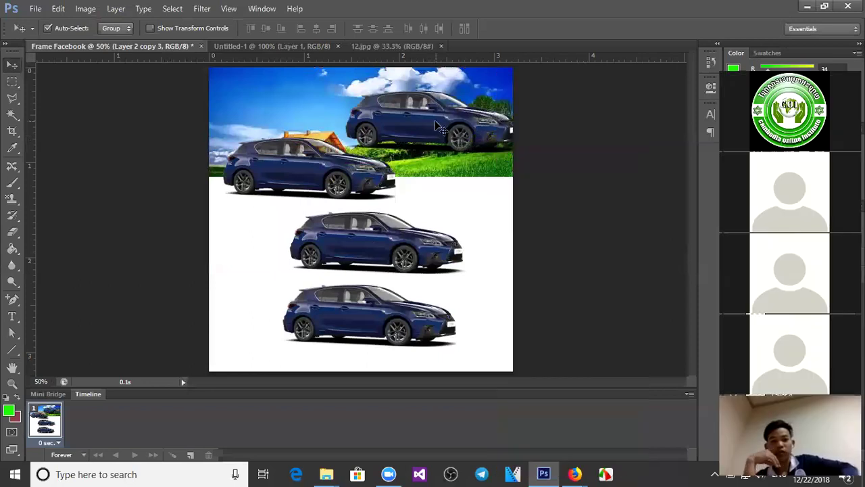
key("ctrl+z")
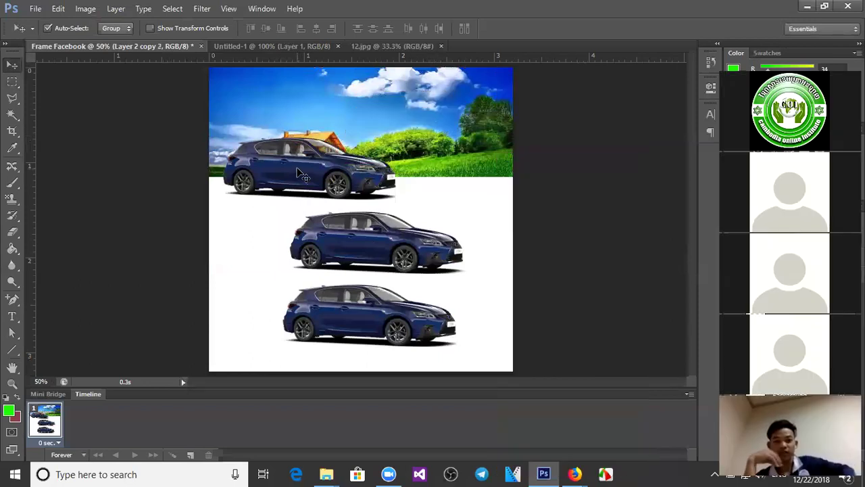
key("ctrl+alt+z")
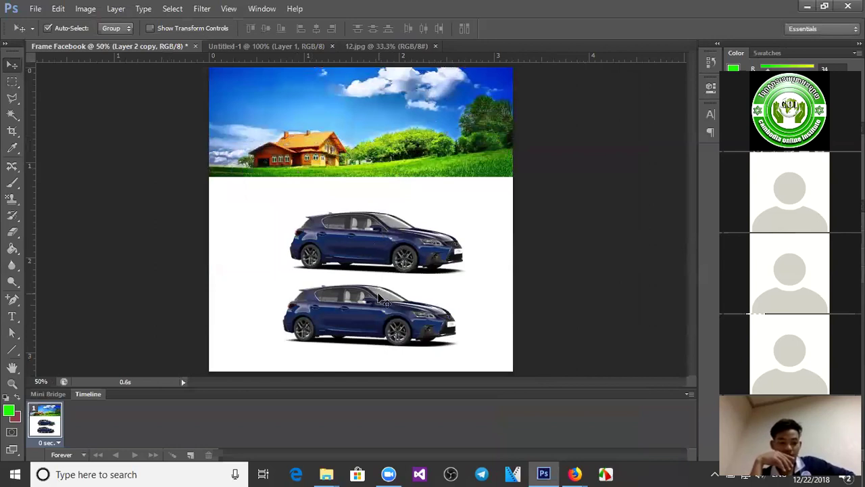
Step: Move the car up and flip its copy upside down directly beneath it with Free Transform at -77.66% height
left_click_drag(372, 251, 369, 236)
left_click_drag(387, 298, 382, 300)
key("ctrl+t")
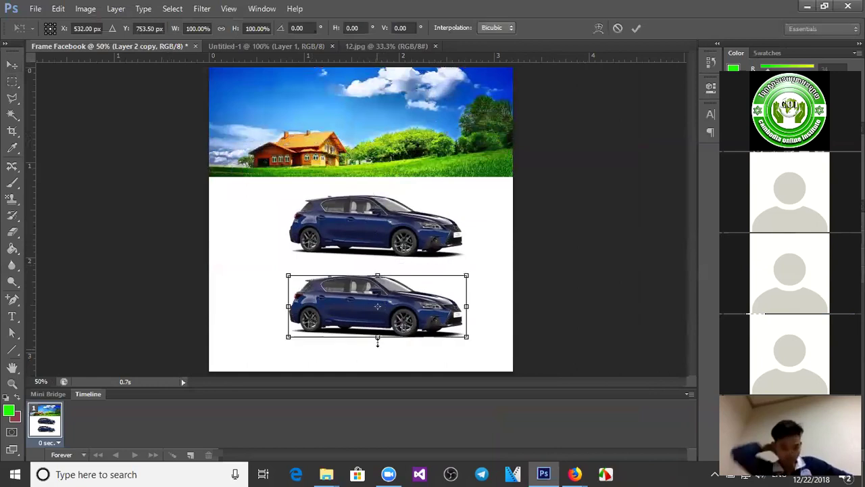
left_click_drag(377, 343, 399, 269)
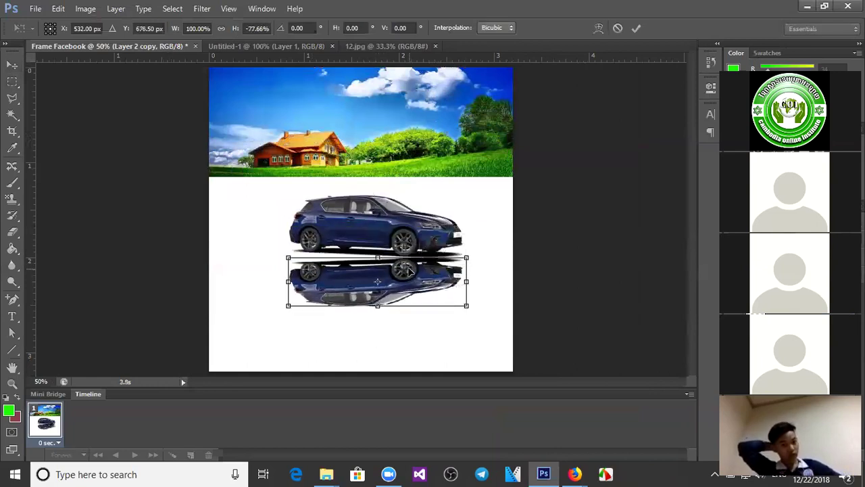
key("Return")
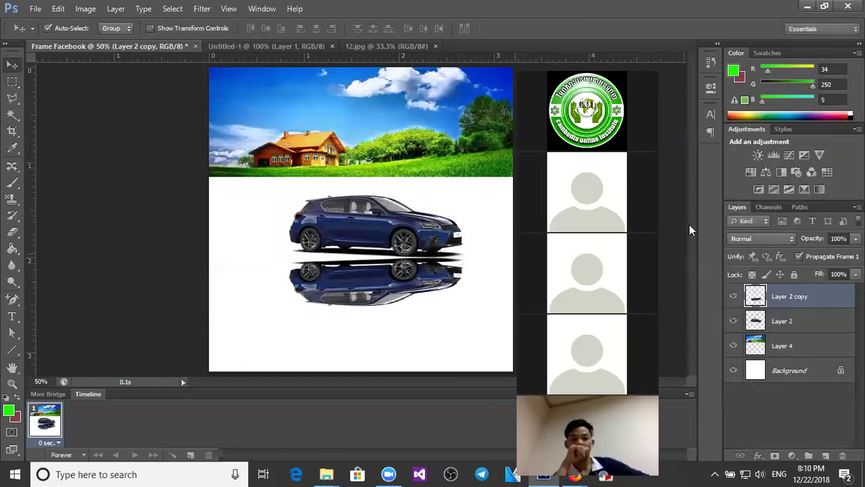
Step: Lower the opacity of the flipped car copy to 21% for a faint reflection
left_click_drag(808, 241, 815, 242)
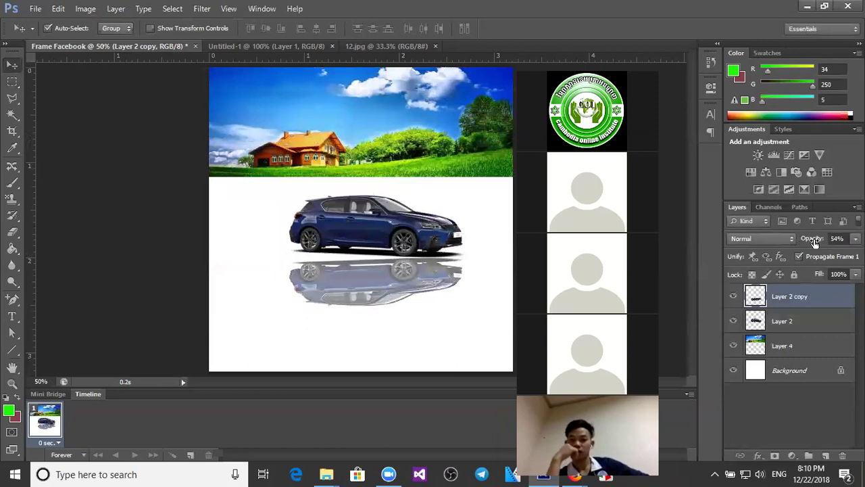
left_click_drag(817, 241, 815, 240)
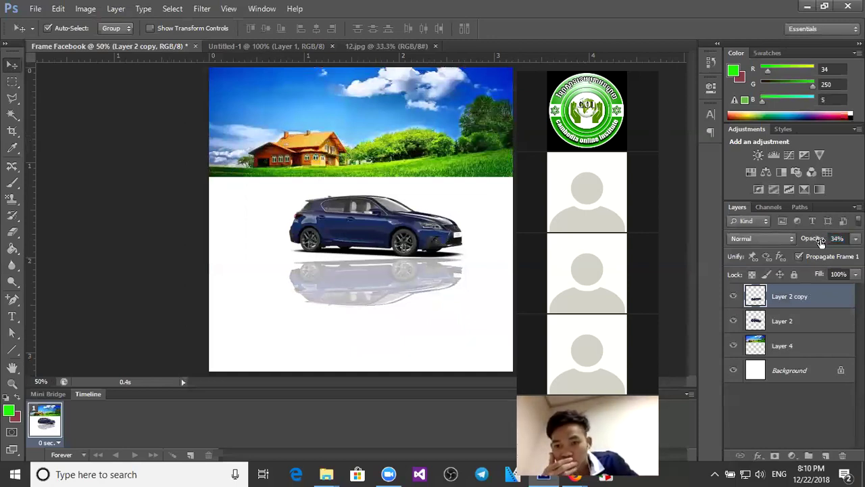
left_click_drag(819, 241, 817, 242)
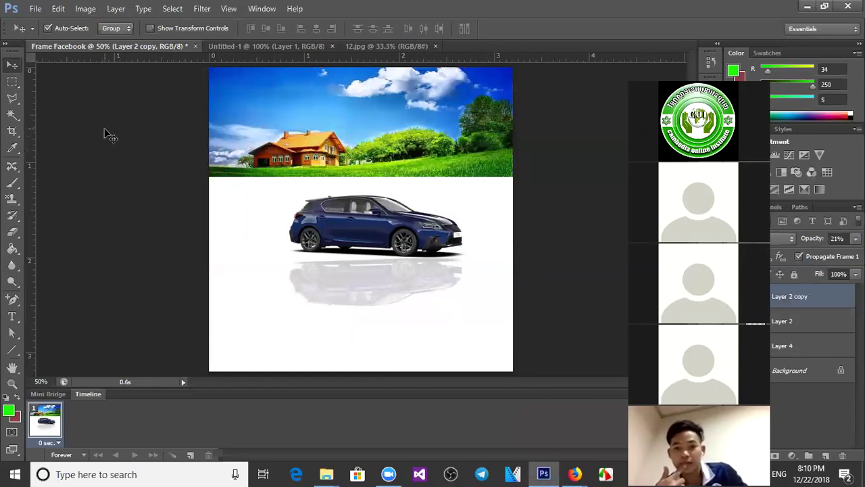
Step: Select the car and its reflection together on the canvas and move both down in the white area
mouse_move(378, 228)
left_mouse_down()
mouse_move(370, 215)
mouse_move(383, 202)
mouse_move(372, 219)
mouse_move(383, 228)
left_mouse_up()
left_click_drag(546, 197, 311, 316)
left_click_drag(420, 224, 412, 255)
left_click(492, 238)
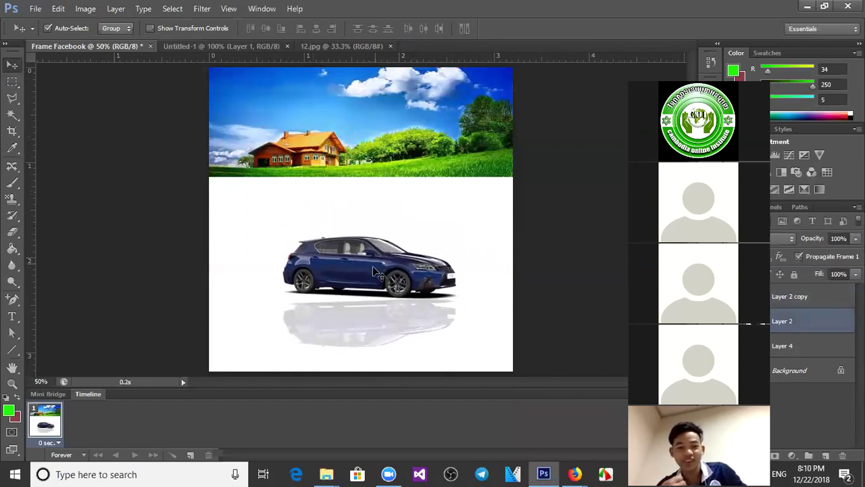
left_click(366, 318, "shift")
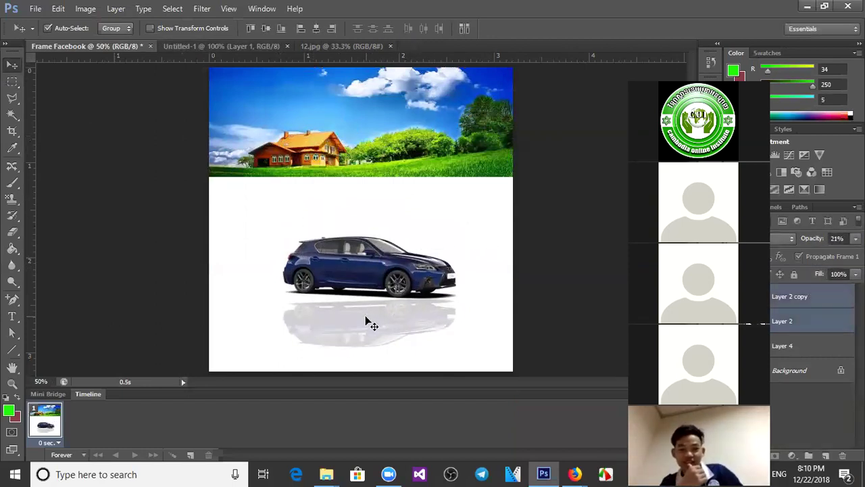
left_click(534, 265)
left_click(394, 272)
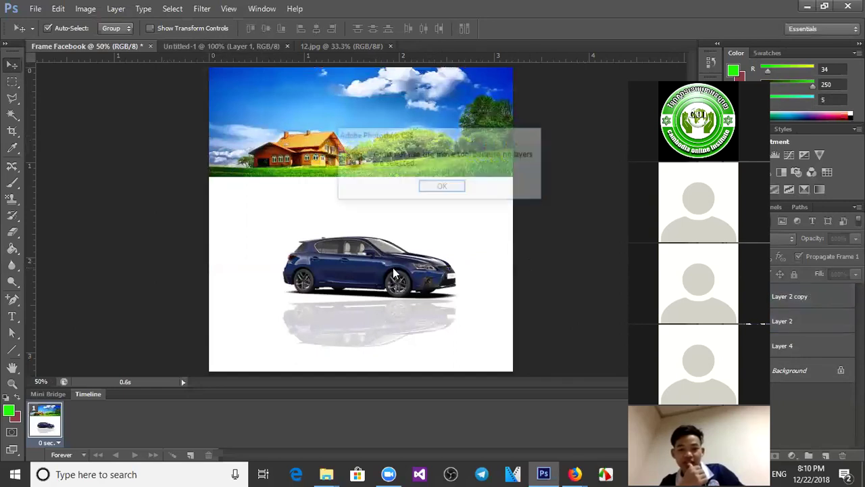
left_click(442, 188)
Step: Select Layer 2 and Layer 2 copy together, move the car with its reflection toward the canvas's right edge, and deselect them
left_click(365, 296)
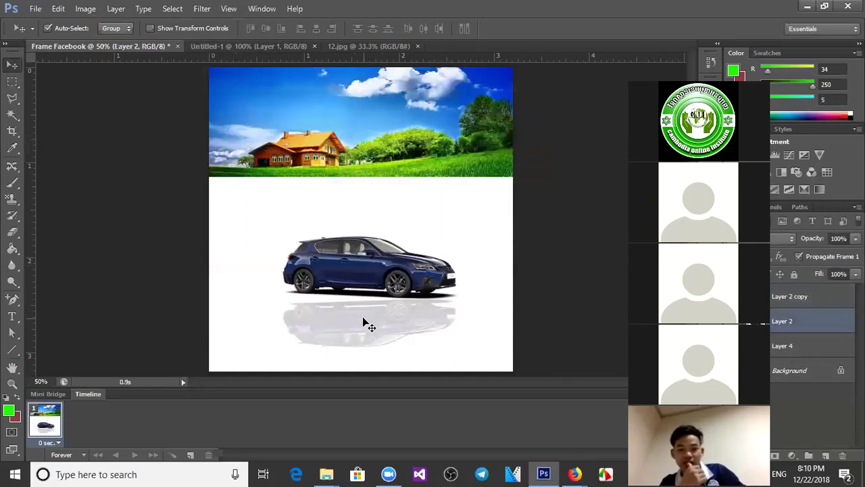
left_click(801, 298, "ctrl")
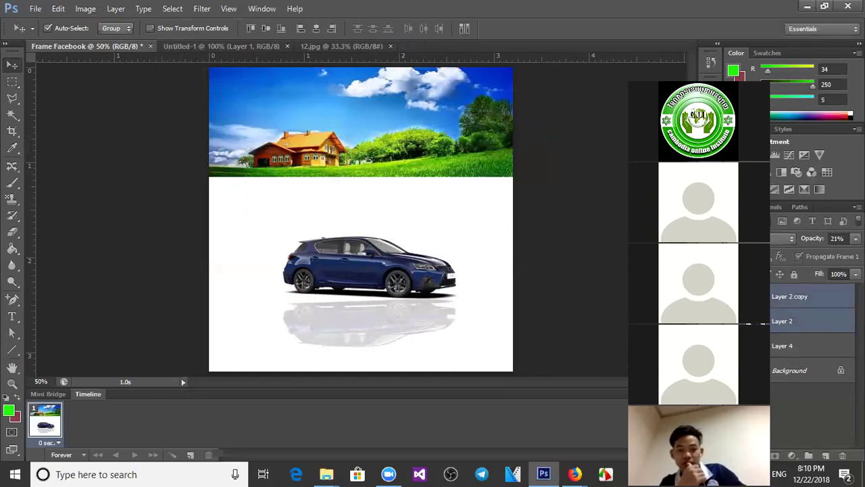
left_click(792, 325, "ctrl")
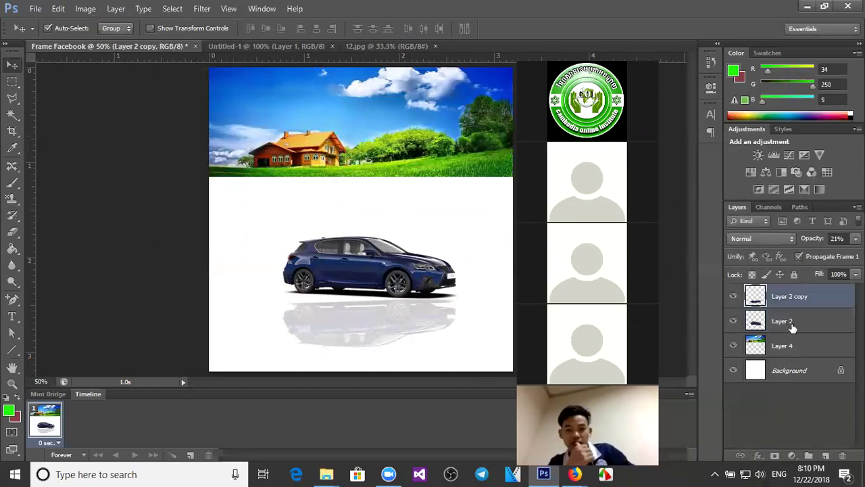
left_click(794, 324, "ctrl")
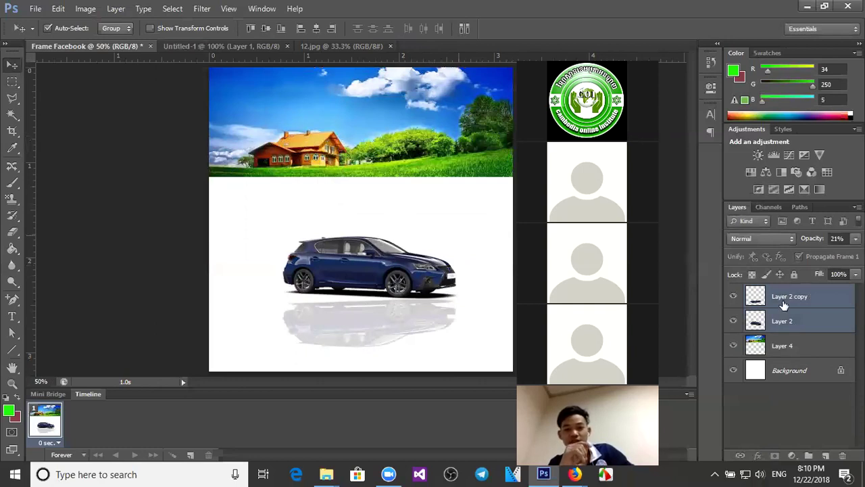
left_click_drag(400, 290, 442, 291)
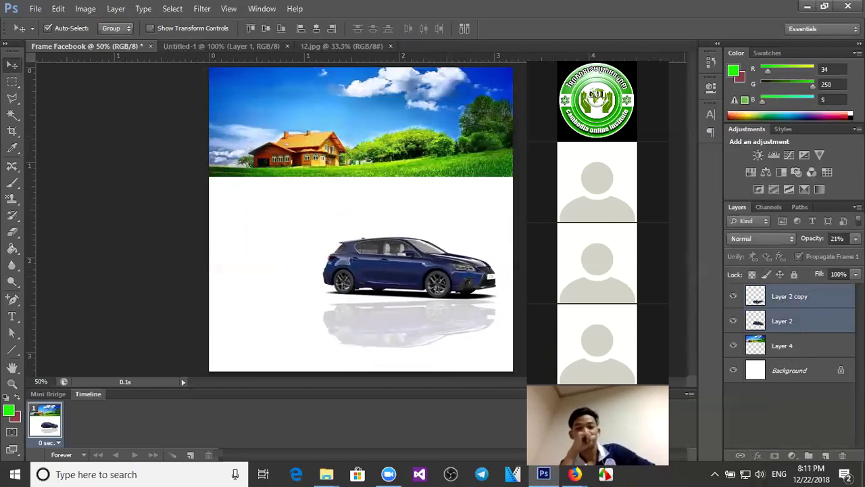
left_click(604, 267)
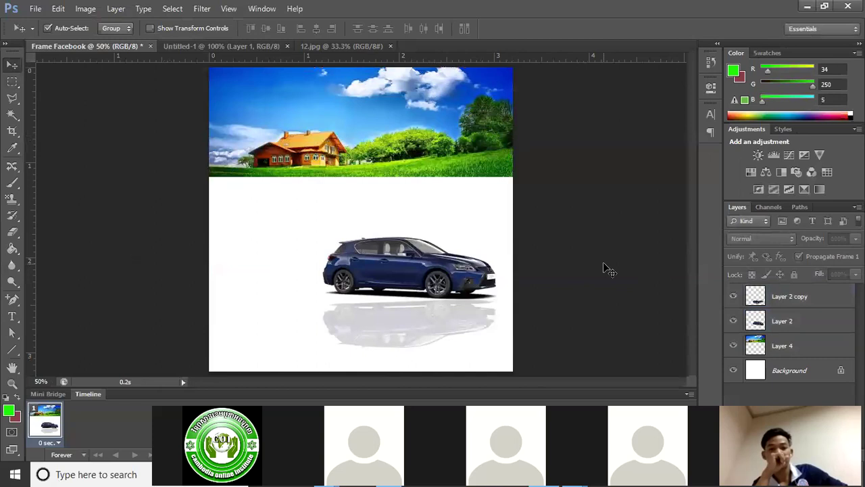
Step: Select the whole landscape strip on Layer 4 with the Rectangular Marquee tool
left_click(373, 132)
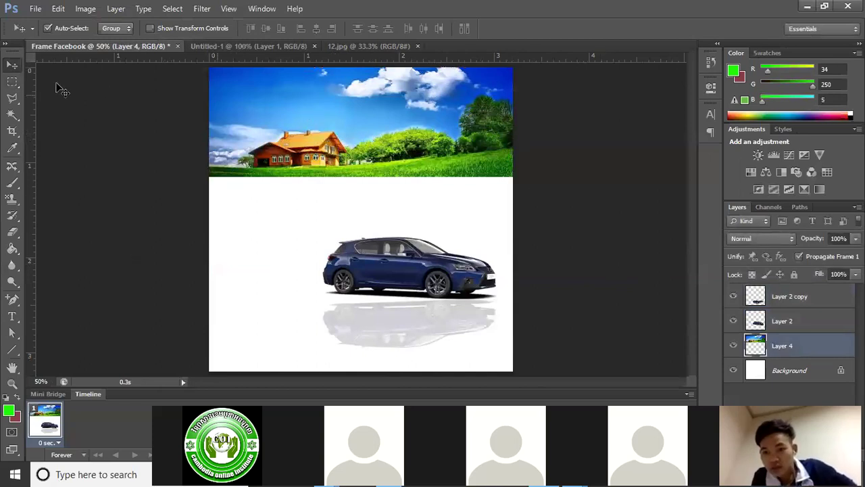
left_click(14, 81)
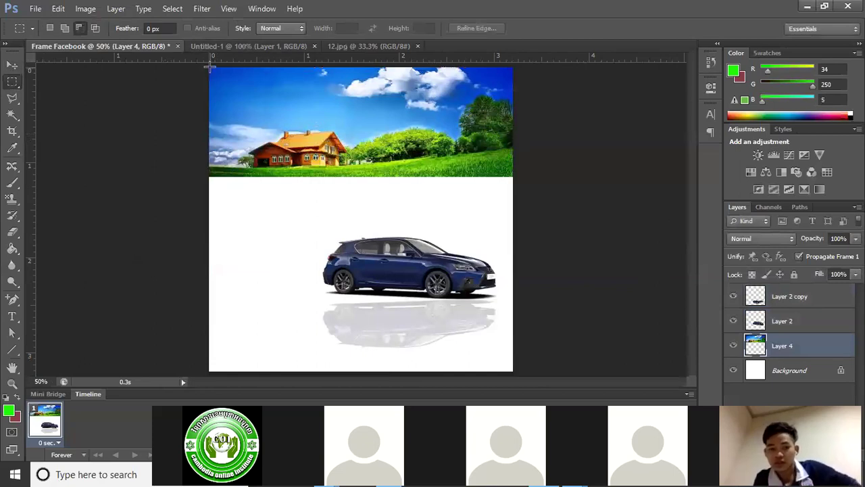
left_click_drag(209, 67, 515, 177)
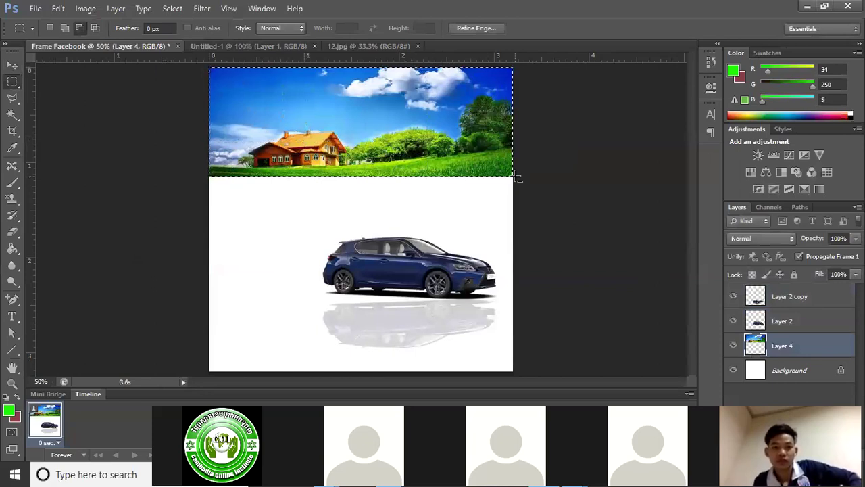
right_click(371, 126)
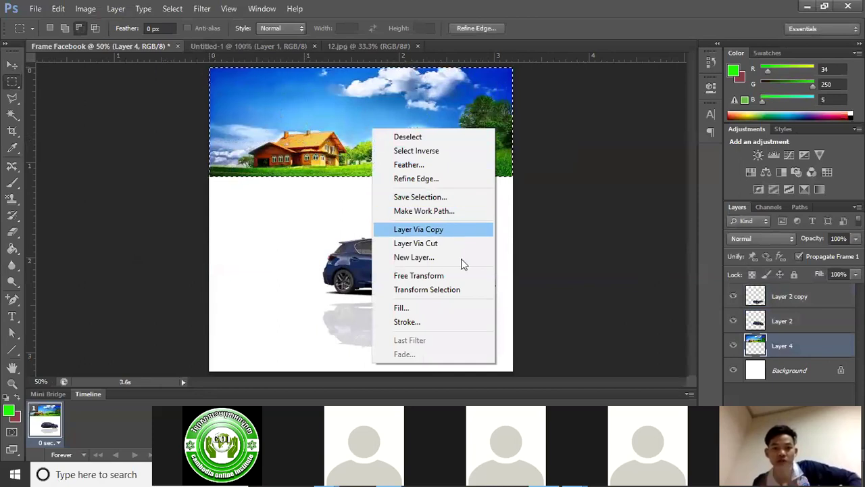
left_click(443, 290)
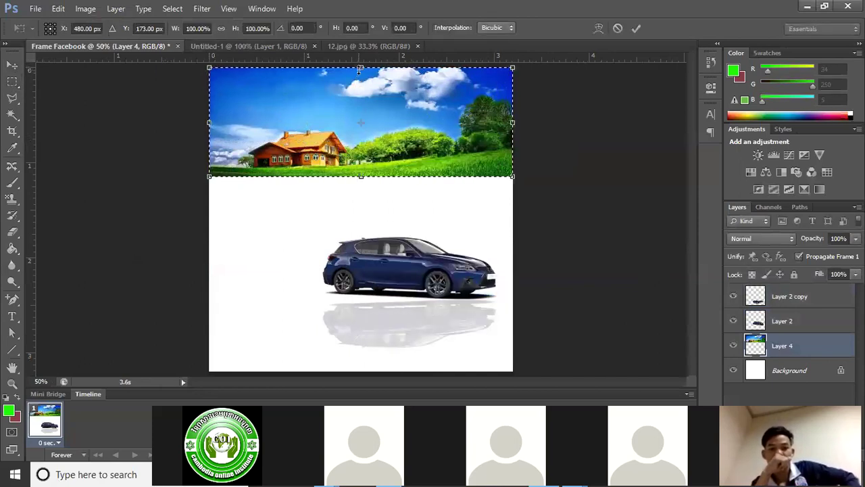
left_click_drag(360, 69, 390, 65)
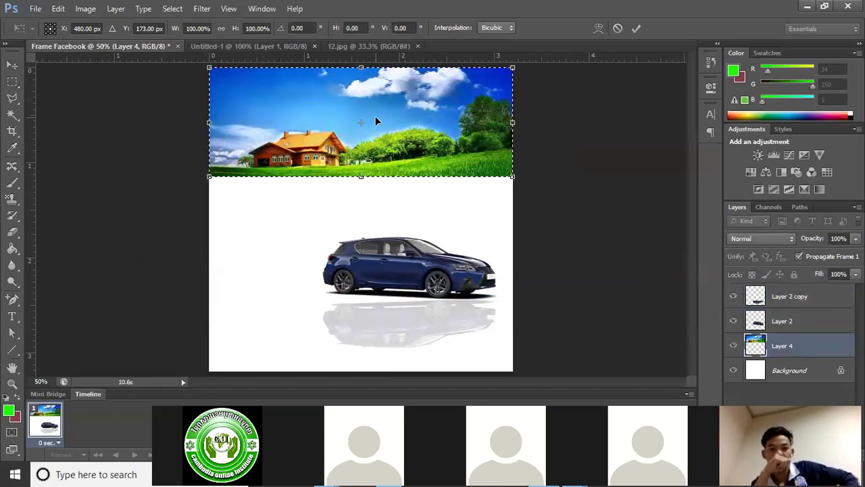
right_click(376, 117)
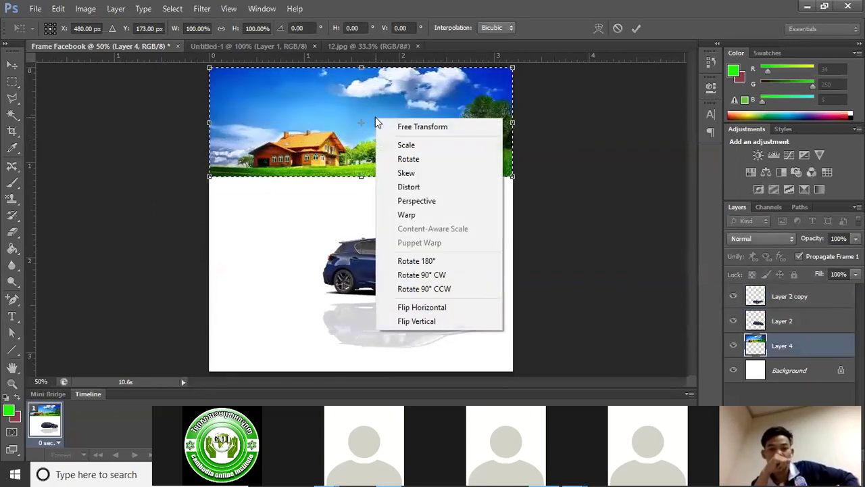
key("Escape")
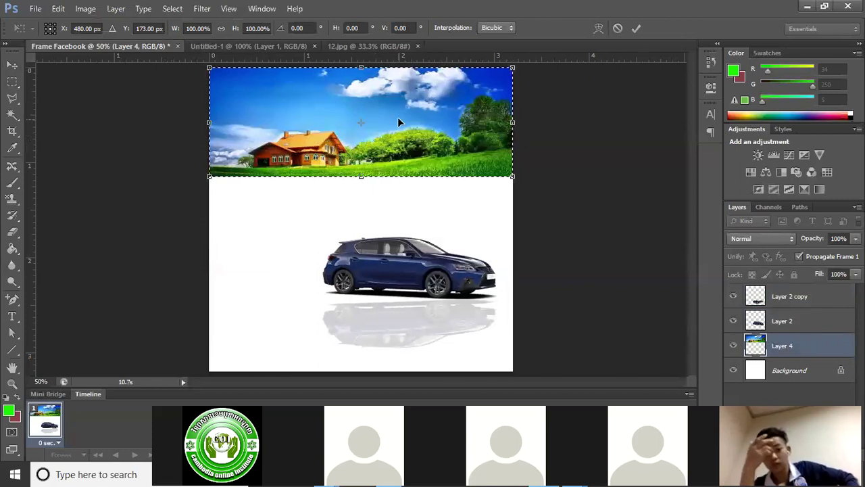
right_click(398, 122)
left_click(279, 108)
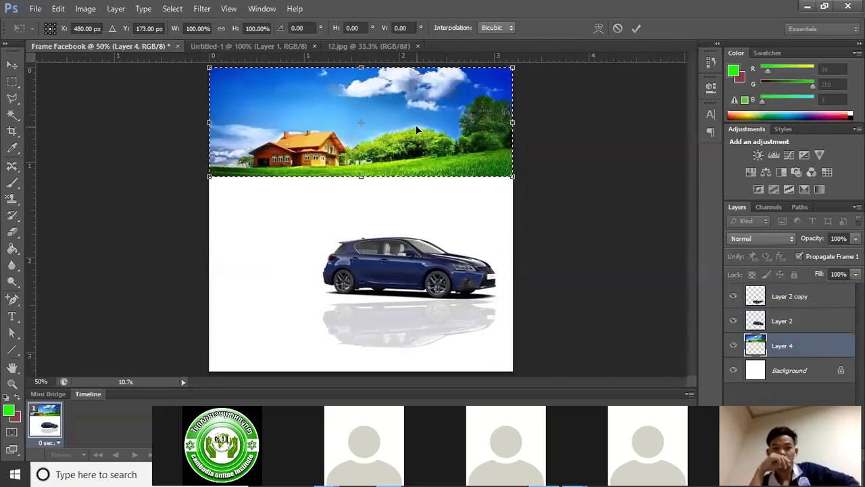
right_click(392, 123)
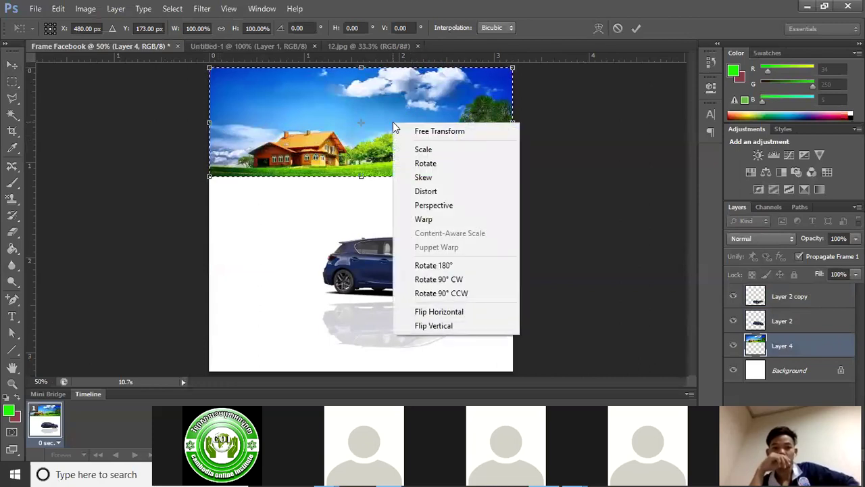
left_click(633, 28)
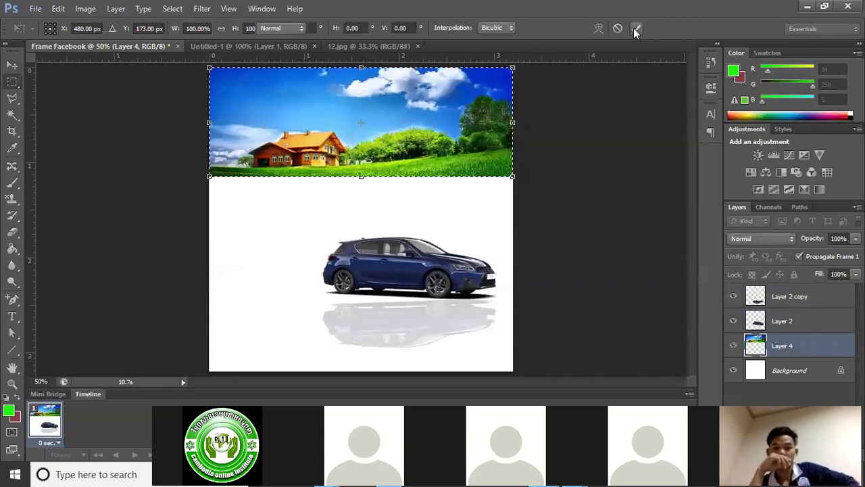
left_click(634, 28)
Step: Squash the selected landscape strip from its top edge to about two thirds of its height with Free Transform
right_click(366, 126)
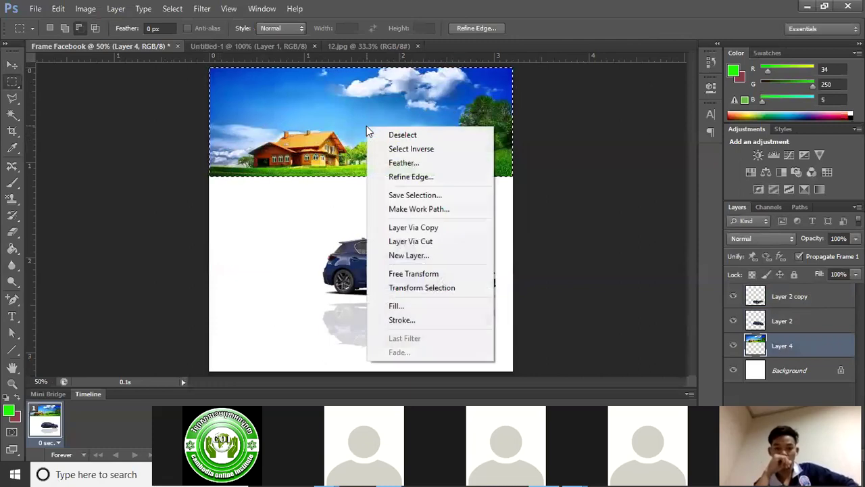
left_click(427, 275)
left_click_drag(361, 68, 378, 108)
key("Return")
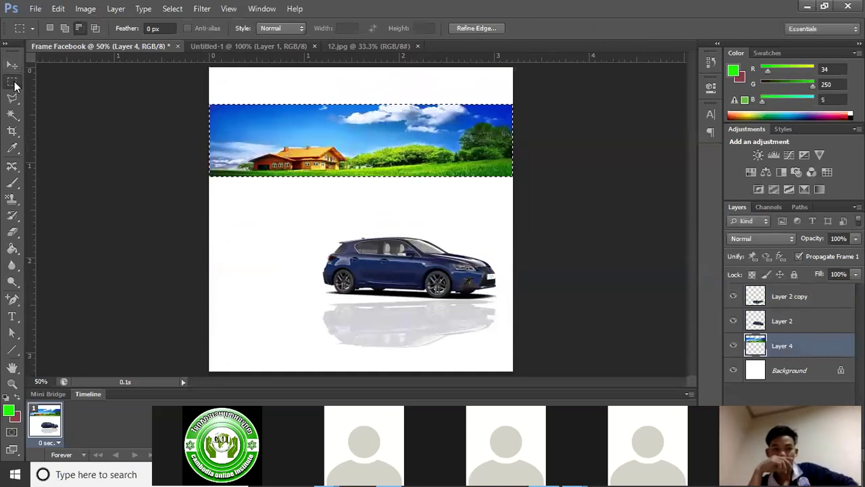
Step: Marquee-select the area around the house, extend the selection outline above and below the strip with Transform Selection, and deselect it
left_click(282, 119)
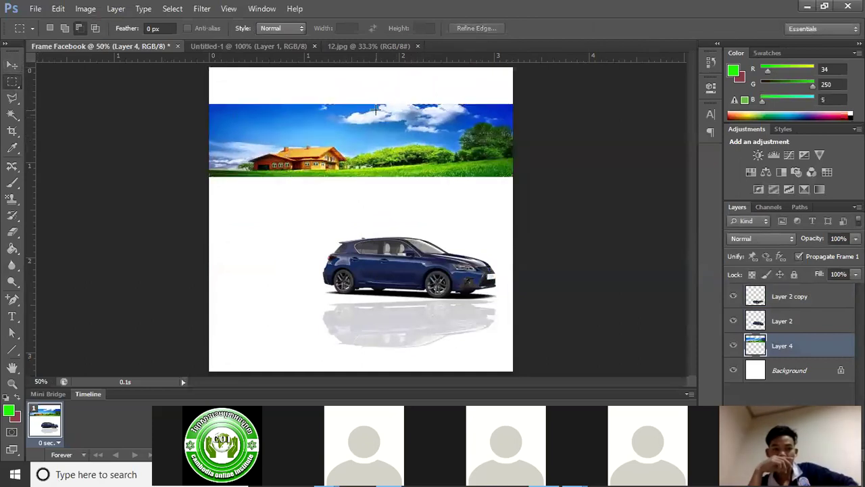
left_click_drag(209, 135, 377, 171)
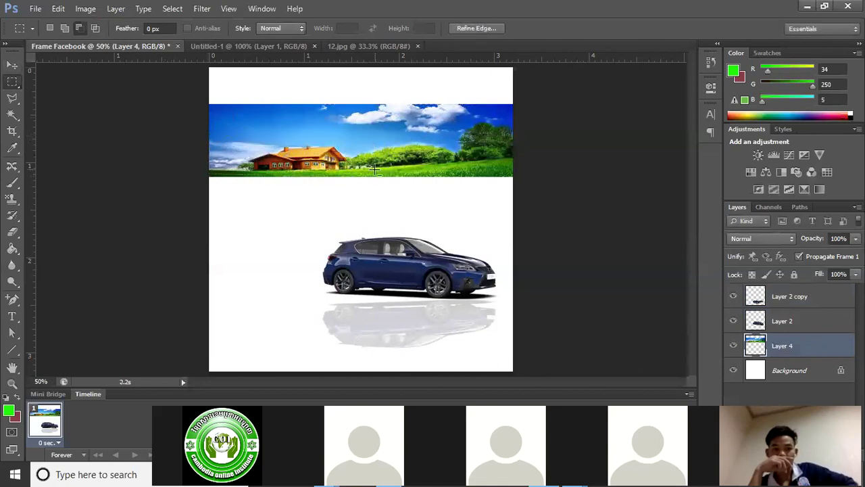
right_click(308, 153)
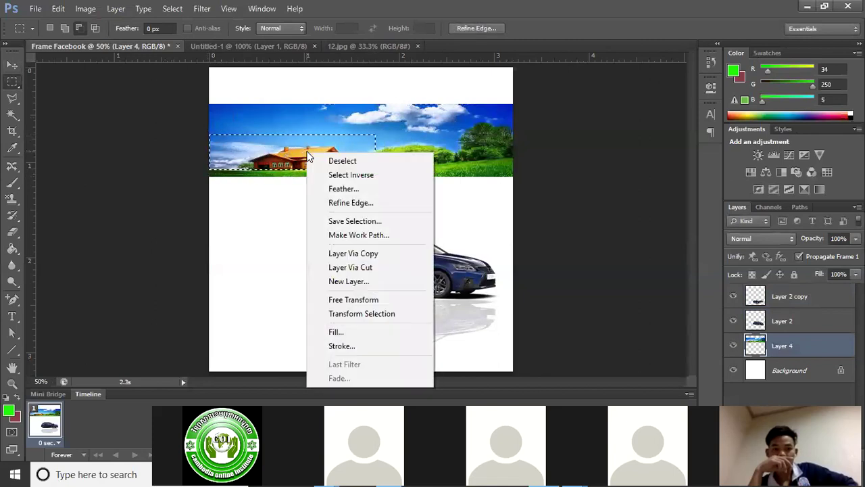
left_click(380, 315)
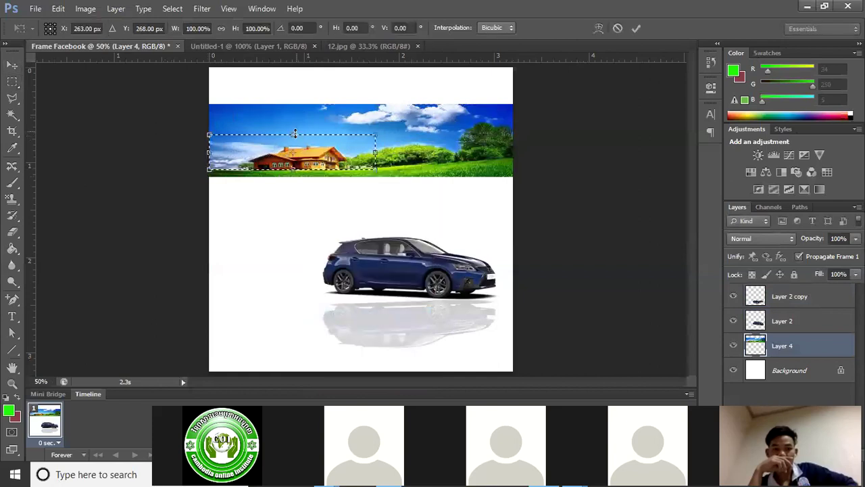
left_click_drag(294, 154, 334, 210)
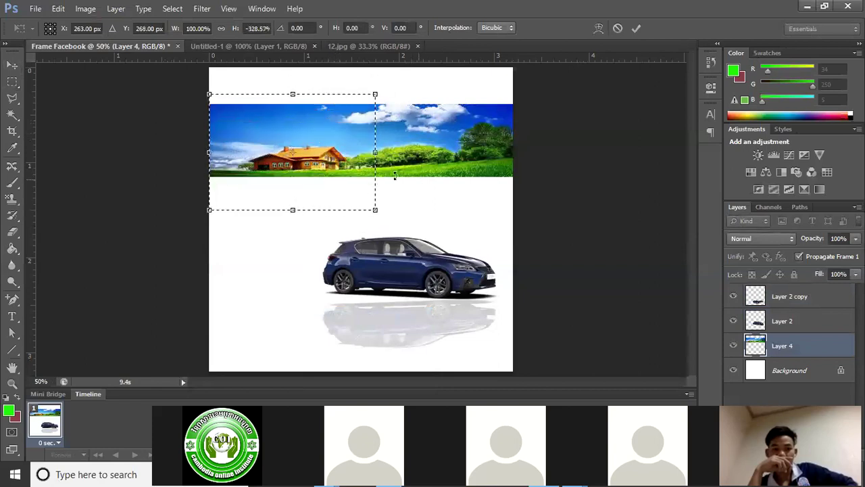
key("Return")
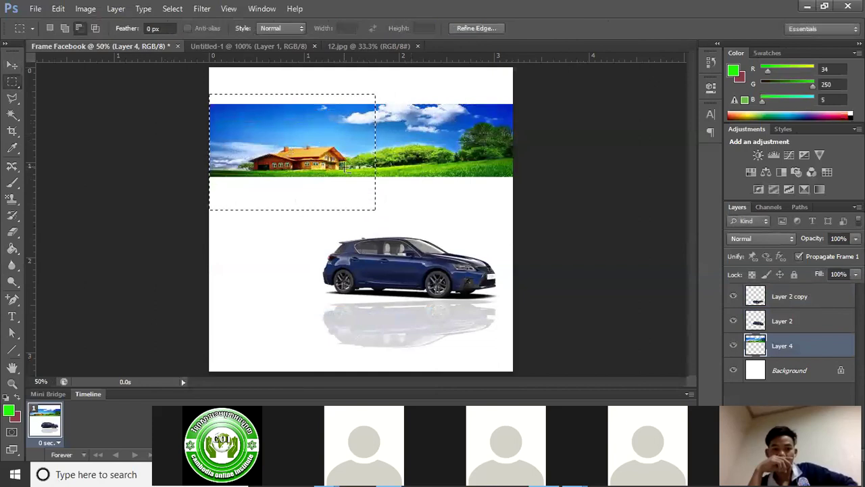
left_click(12, 65)
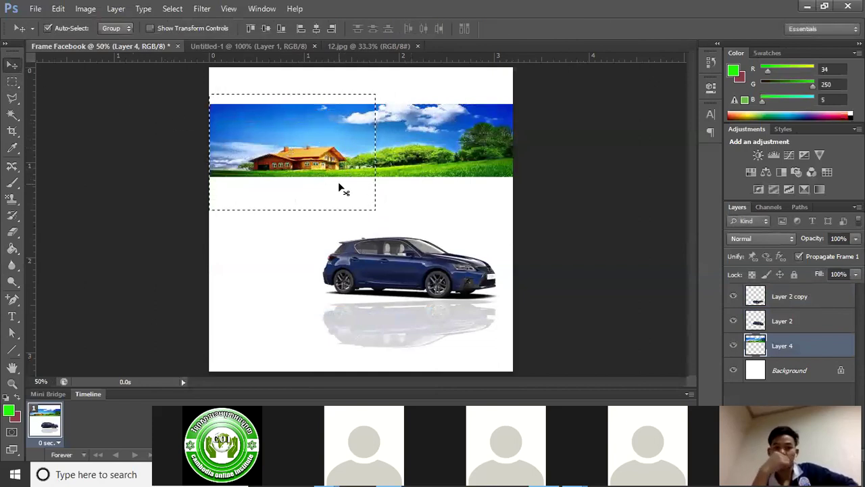
key("ctrl+d")
key("ctrl+plus")
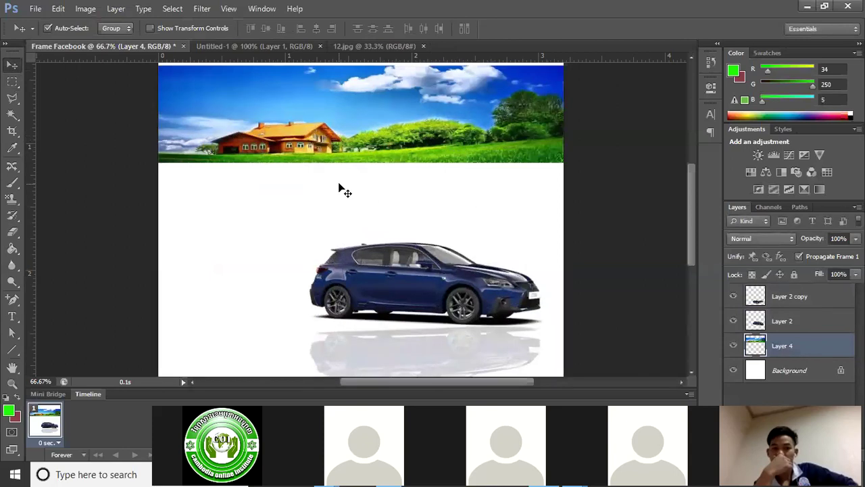
key("ctrl+plus")
key("ctrl+minus")
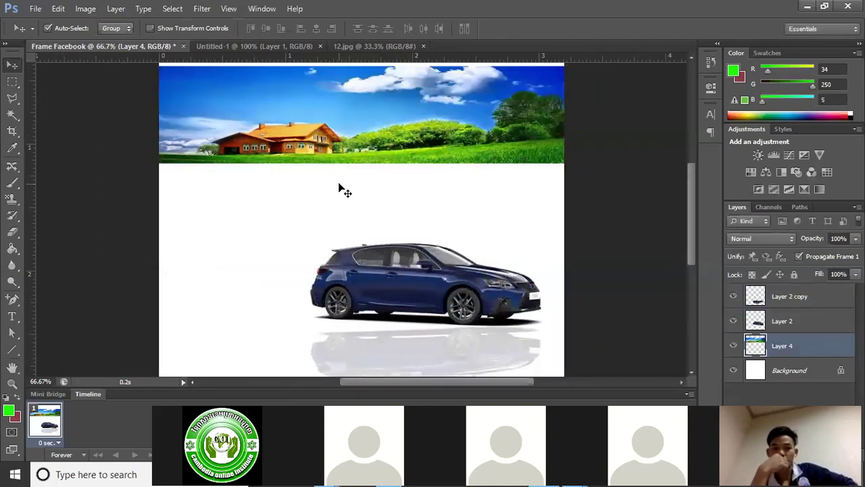
key("ctrl+minus")
key("ctrl+minus")
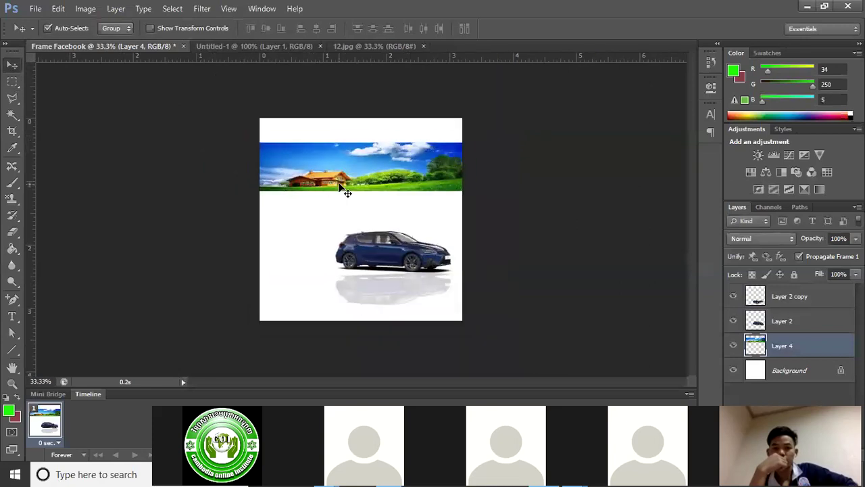
key("ctrl+plus")
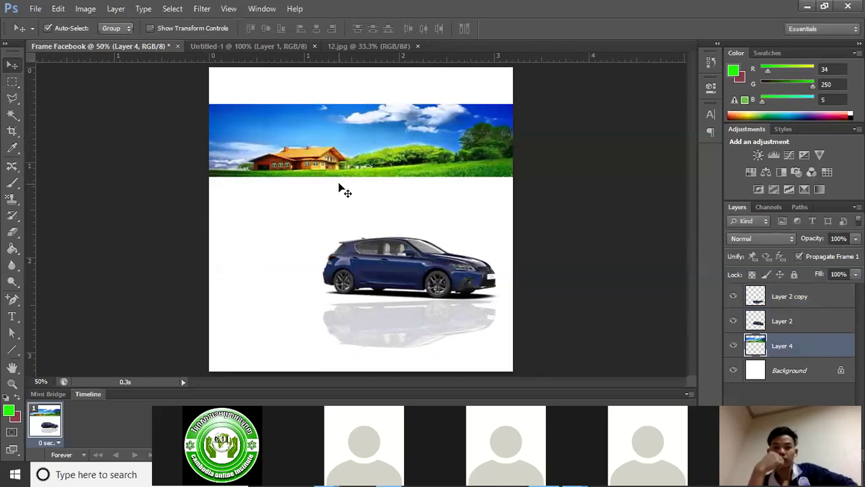
key("ctrl+plus")
key("ctrl+plus")
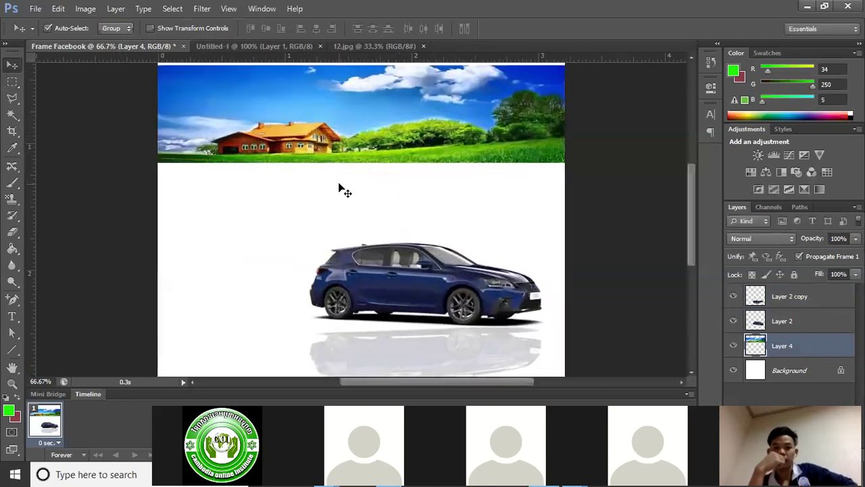
key("ctrl+minus")
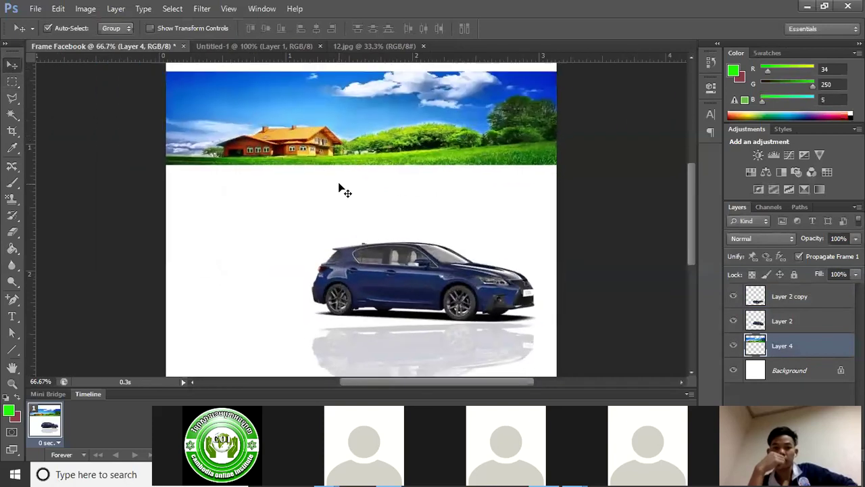
key("ctrl+minus")
key("ctrl+plus")
key("ctrl+plus")
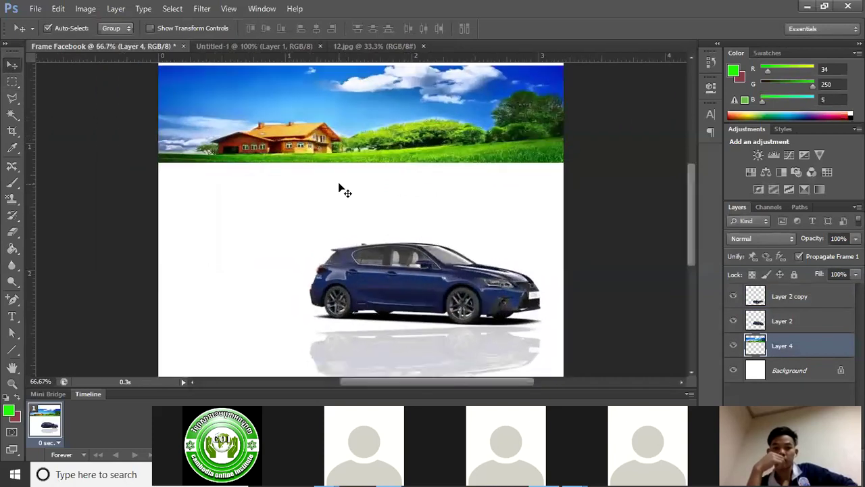
Step: Move the landscape strip on Layer 4 up to just below the canvas's upper edge, spanning the full canvas width
left_click_drag(296, 134, 327, 201)
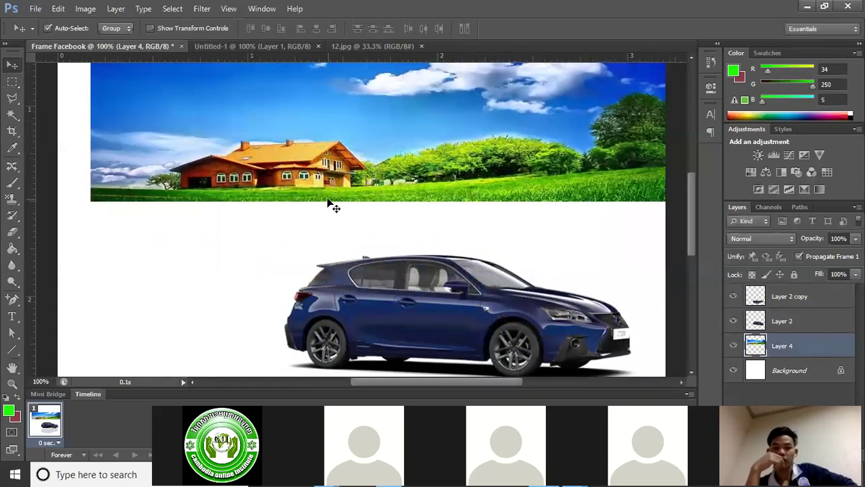
key("ctrl+minus")
key("ctrl+minus")
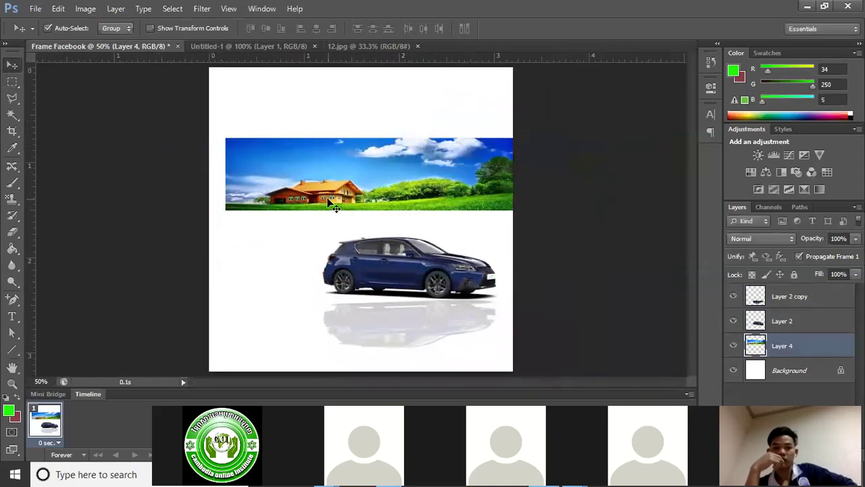
left_click_drag(354, 203, 344, 139)
Step: Stretch the landscape strip downward to about 145% height with Free Transform and move it against the canvas's upper edge
key("ctrl+t")
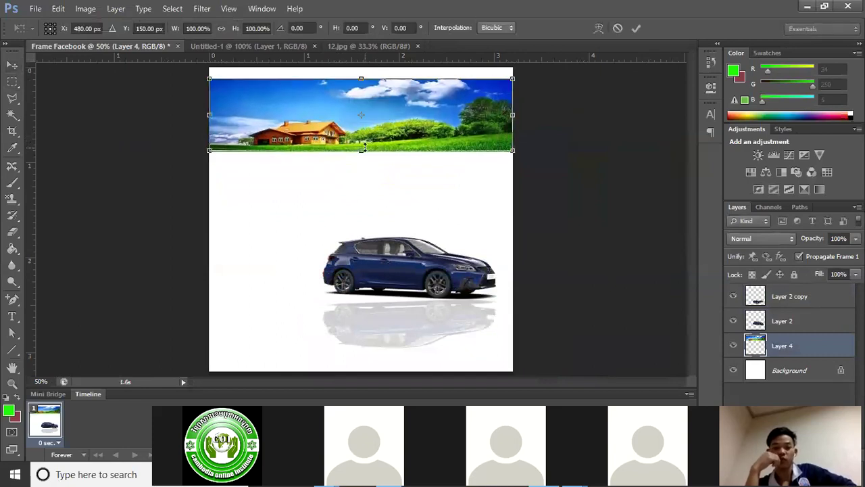
left_click_drag(357, 170, 359, 185)
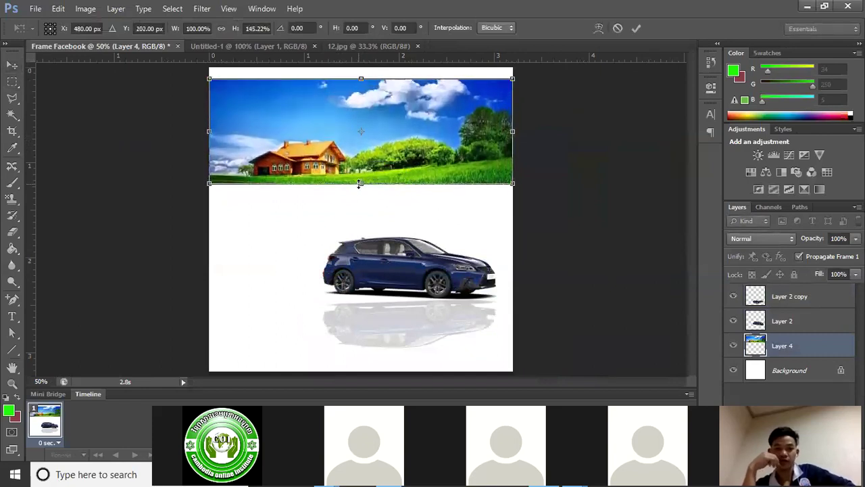
key("Return")
left_click_drag(420, 162, 421, 150)
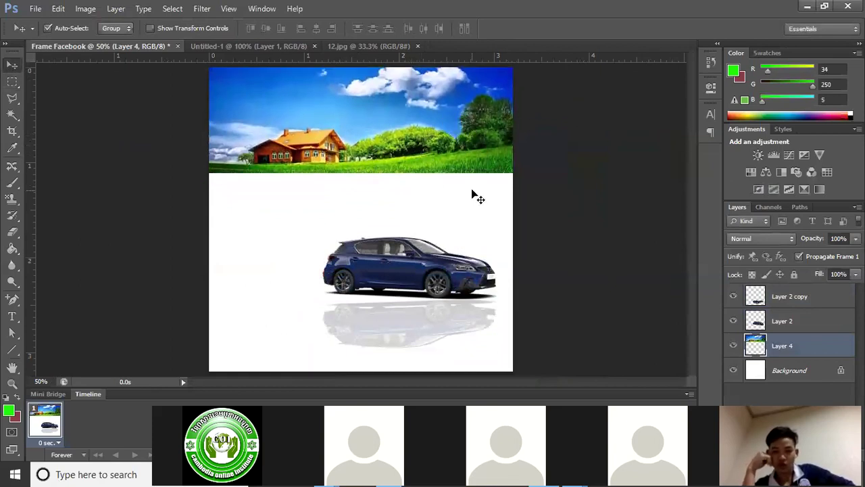
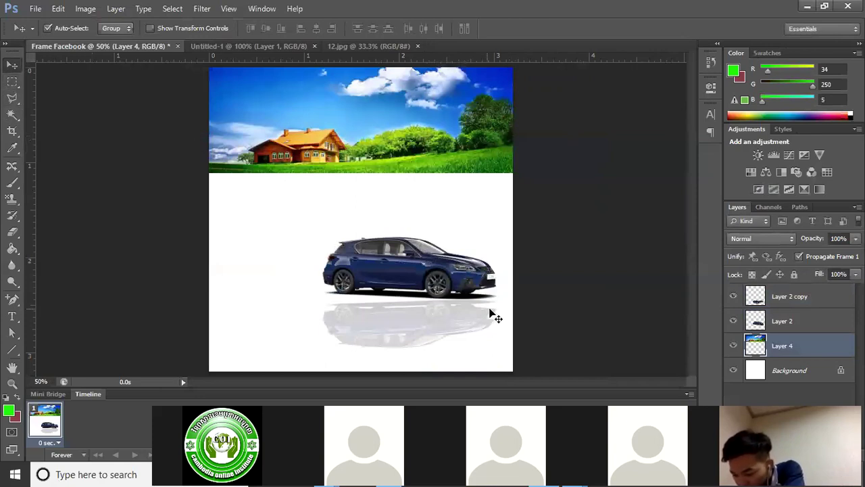
Step: Try to flip a full-width marquee band of the landscape downward with Free Transform, undo the change, and deselect
left_click(12, 81)
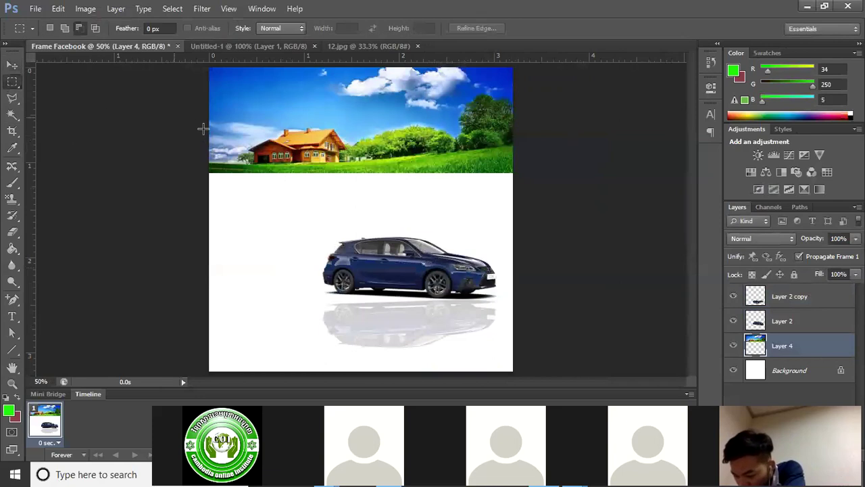
left_click_drag(209, 100, 513, 127)
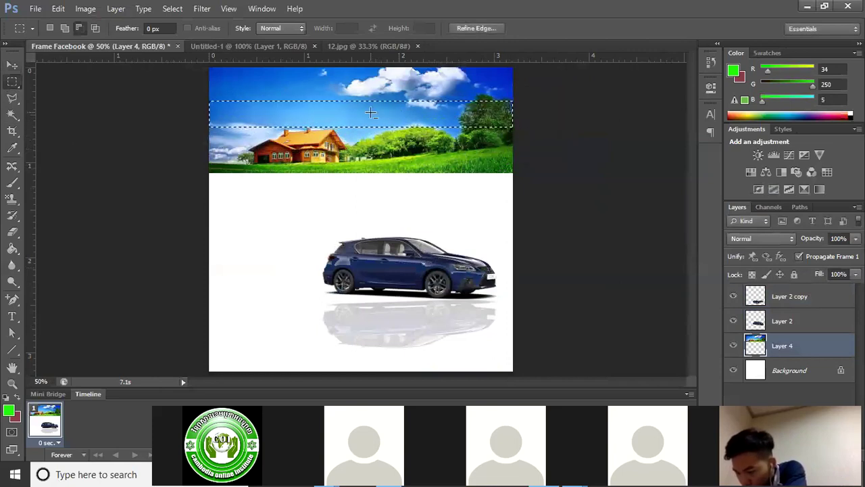
key("ctrl+t")
left_click_drag(361, 101, 370, 176)
key("ctrl+z")
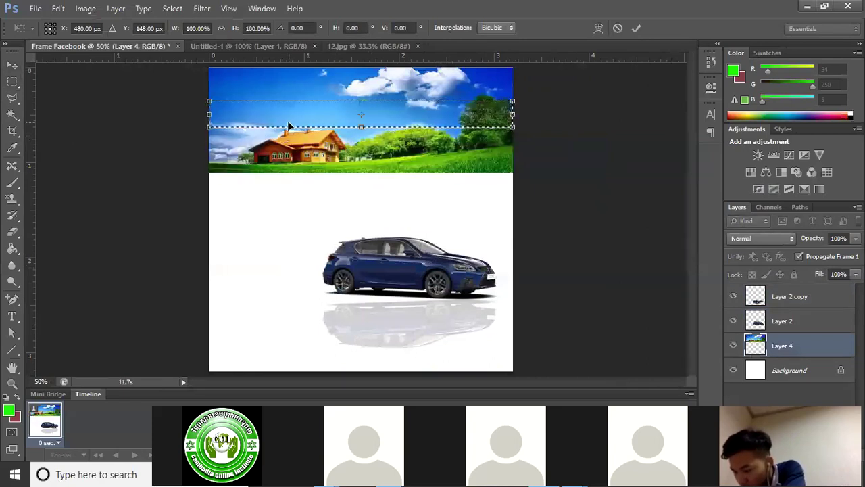
key("Return")
key("m")
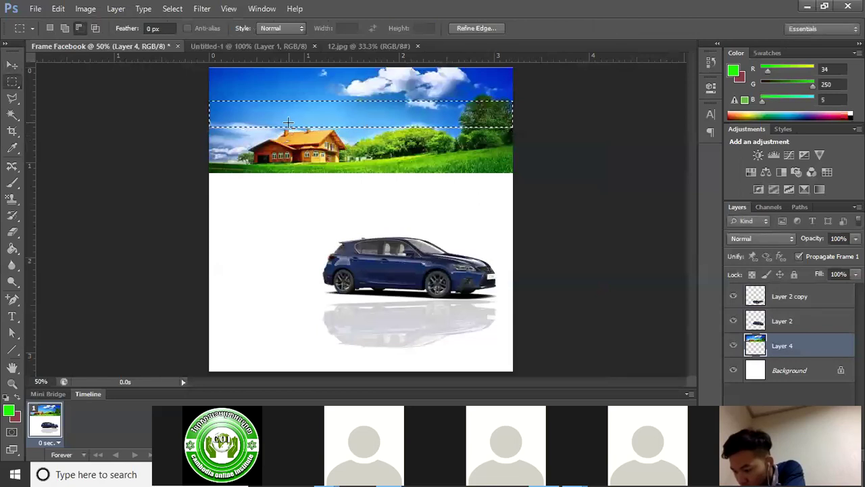
key("ctrl+d")
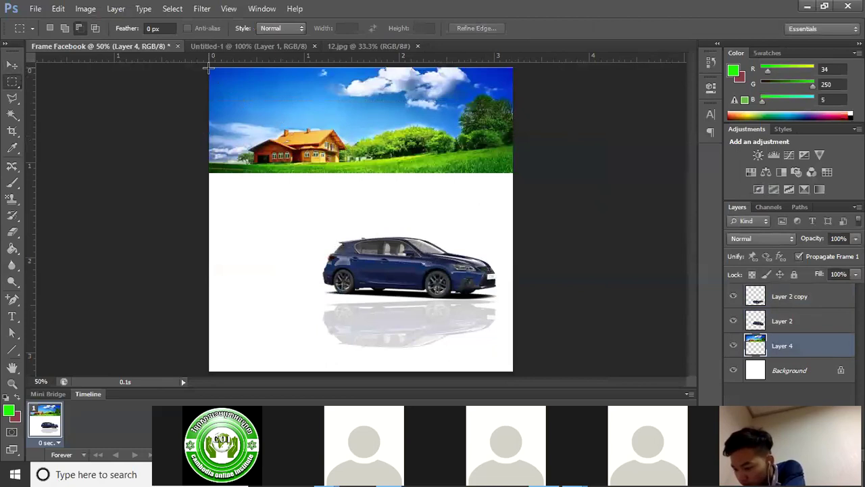
Step: Marquee-select the landscape strip and shrink the selection outline from its upper edge to about 45% height with Transform Selection
left_click_drag(209, 67, 511, 173)
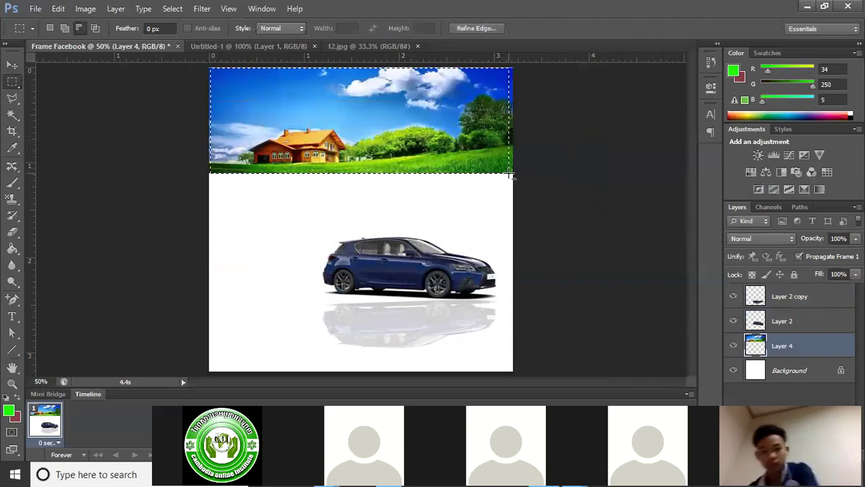
right_click(340, 100)
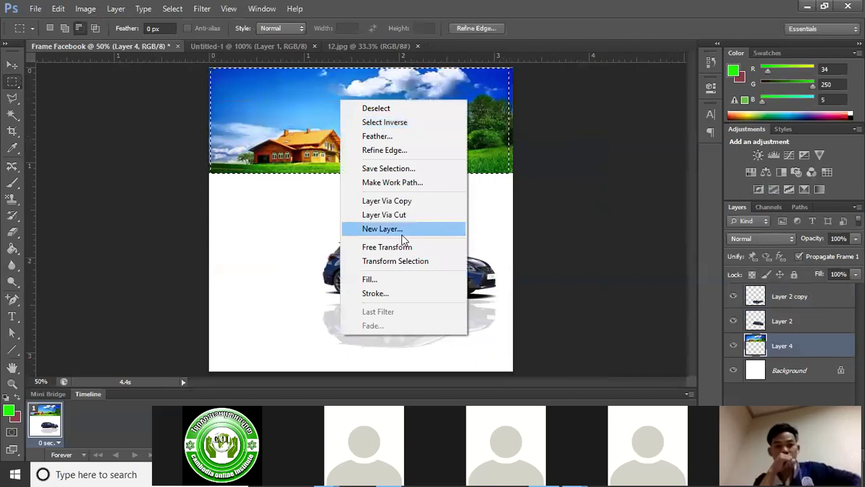
left_click(409, 261)
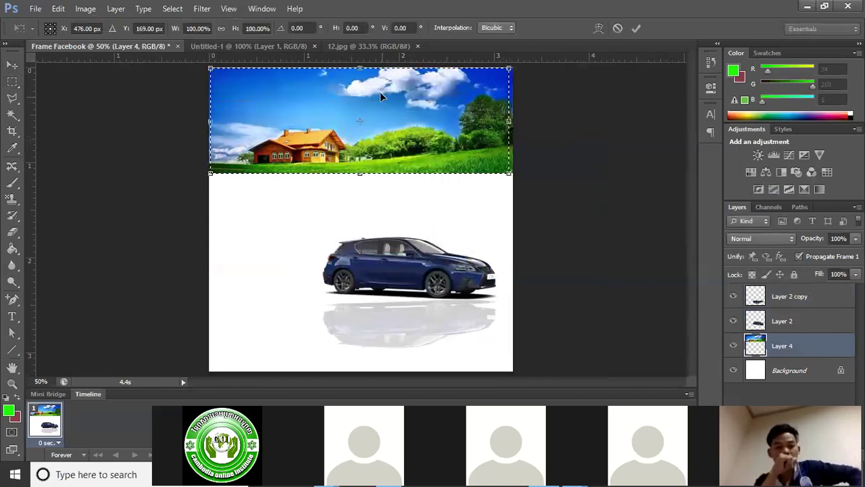
left_click_drag(362, 70, 359, 127)
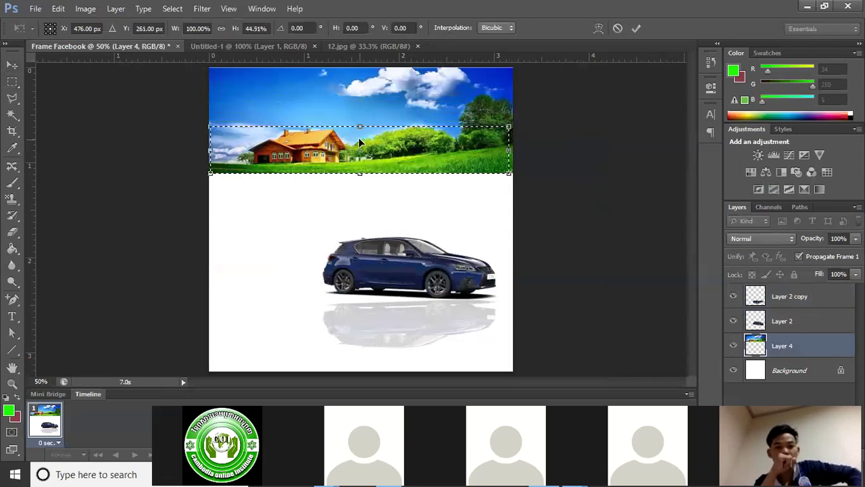
right_click(359, 139)
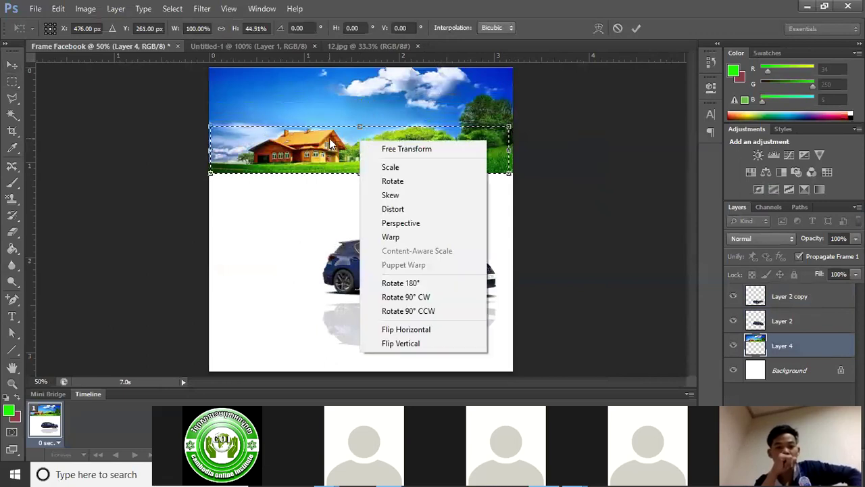
left_click(370, 131)
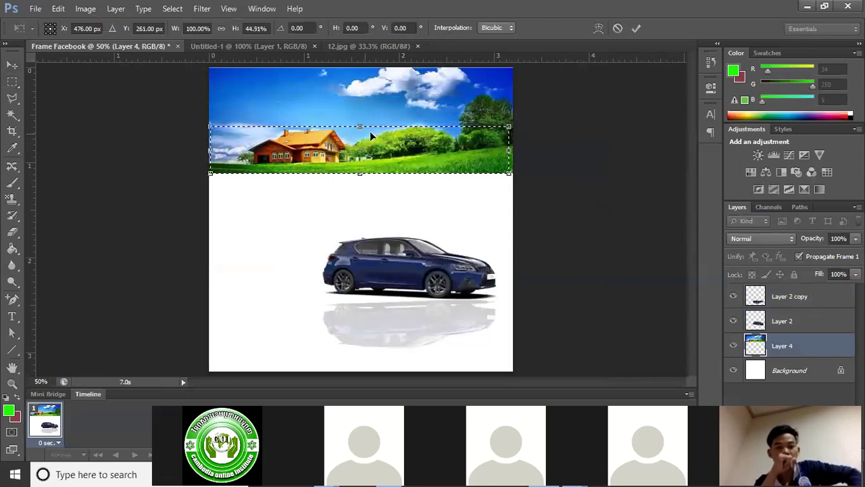
left_click(636, 28)
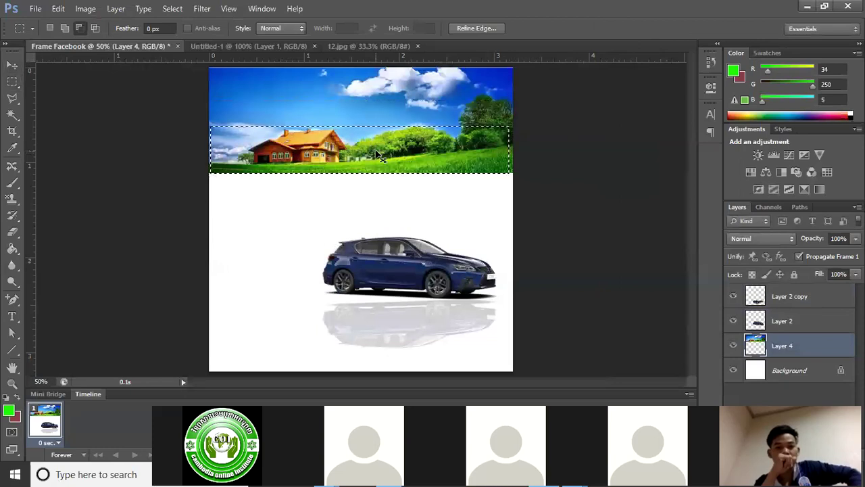
Step: Flip the selected landscape band downward to about -91% height with Free Transform, widen it to the canvas edges, and move it slightly up
key("ctrl+t")
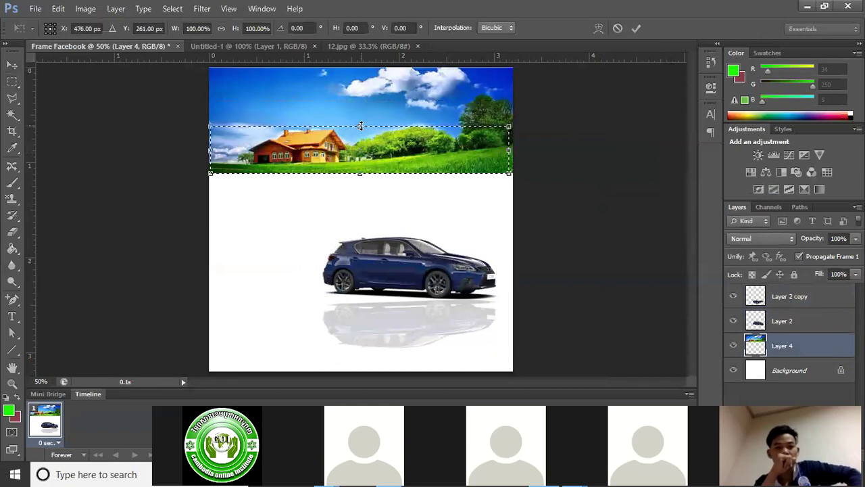
left_click_drag(361, 125, 363, 218)
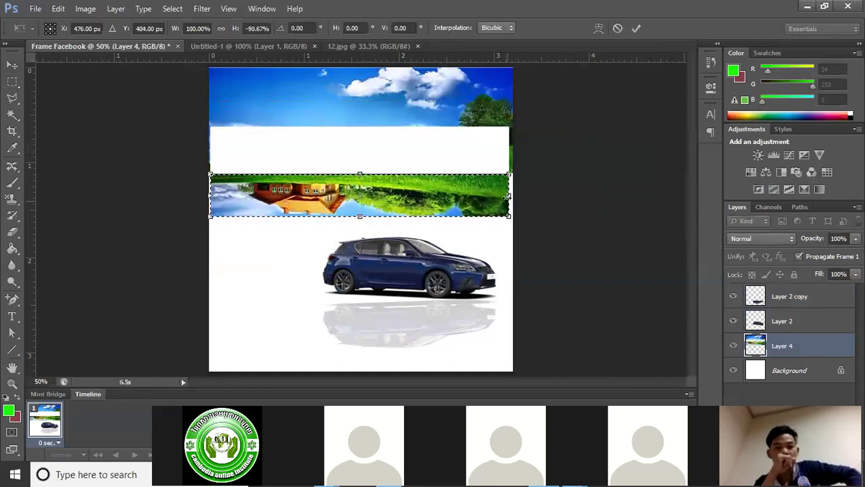
left_click_drag(512, 196, 515, 196)
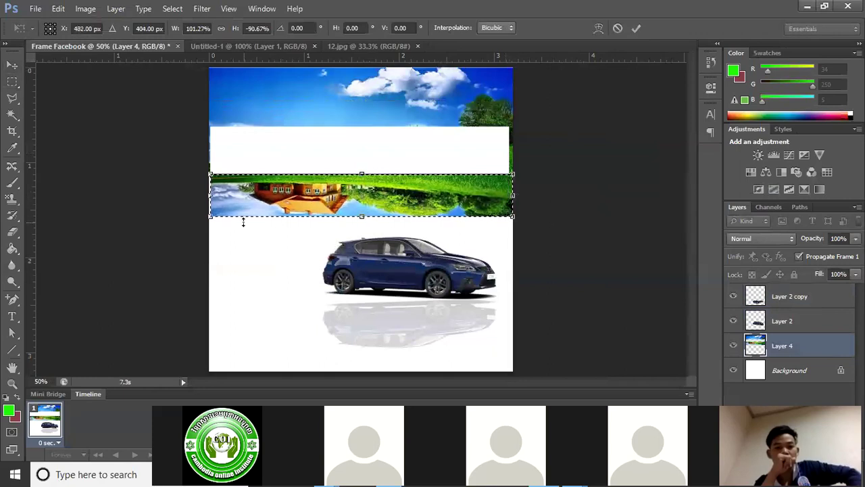
left_click_drag(205, 195, 204, 195)
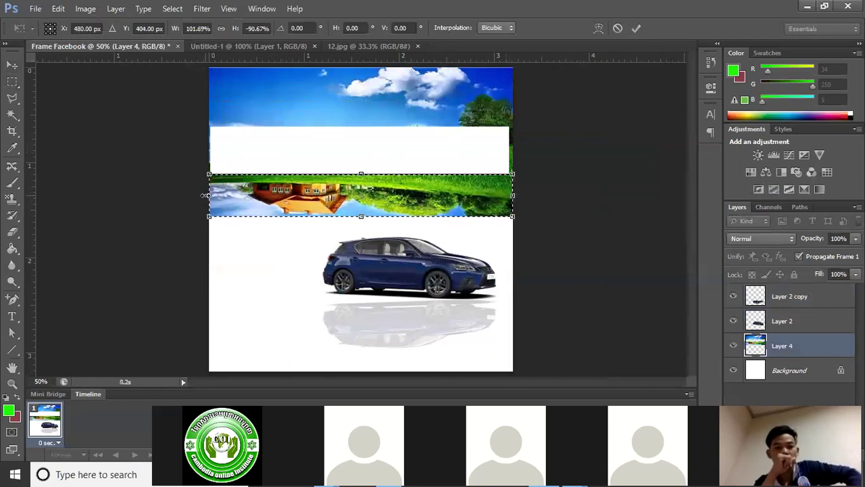
key("Return")
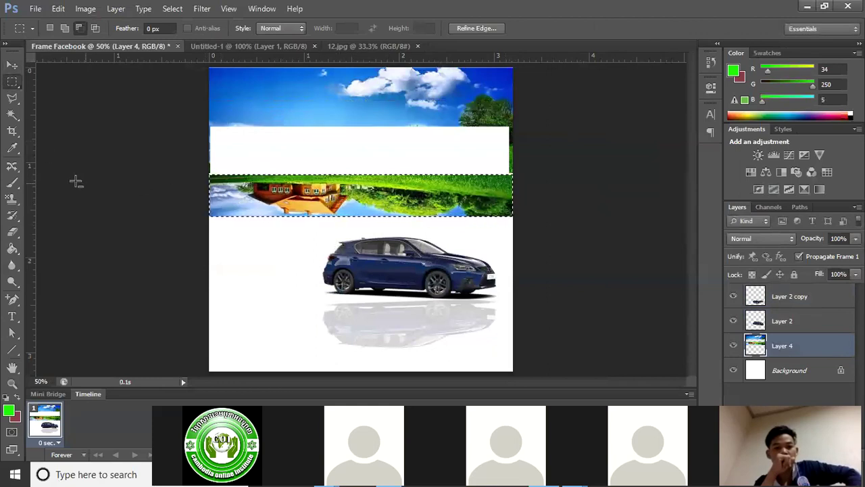
key("v")
left_click_drag(375, 203, 389, 188)
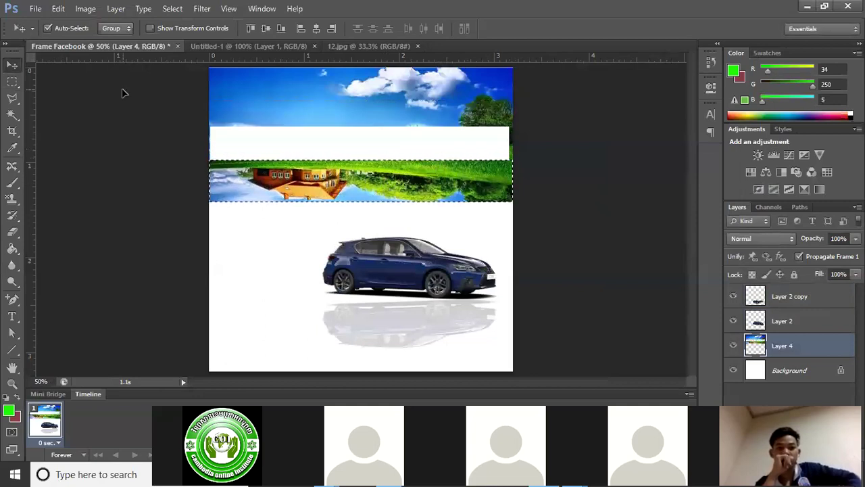
Step: Rotate the selected landscape band 90° clockwise twice so the house stands upright
left_click(116, 9)
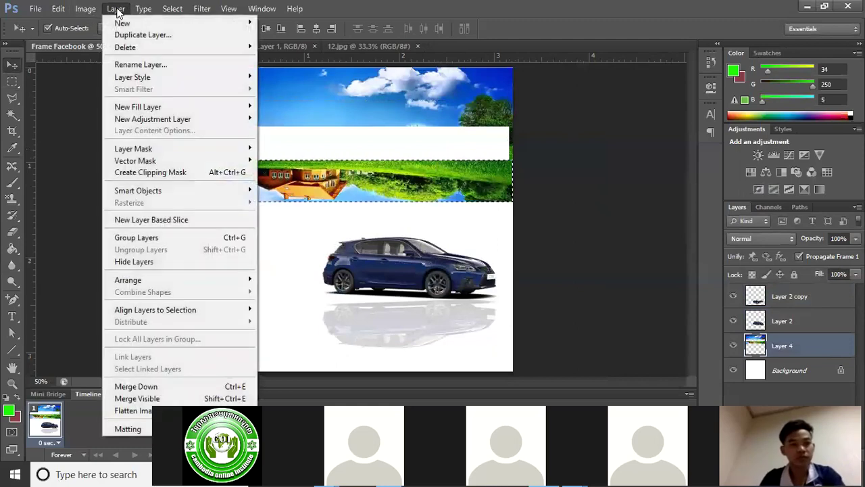
left_click(97, 12)
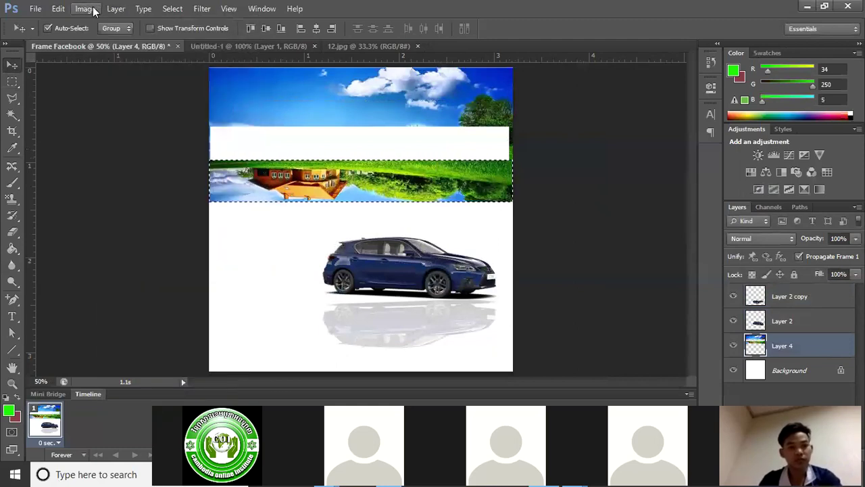
left_click(95, 11)
mouse_move(59, 8)
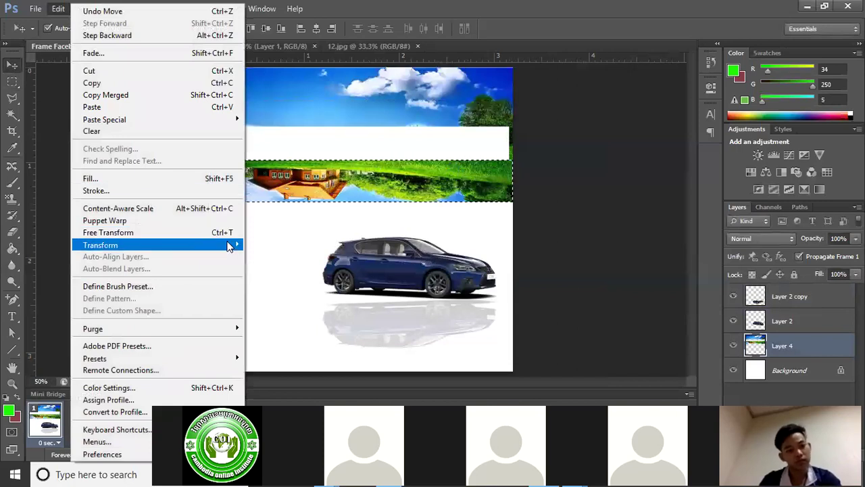
mouse_move(233, 244)
left_click(298, 352)
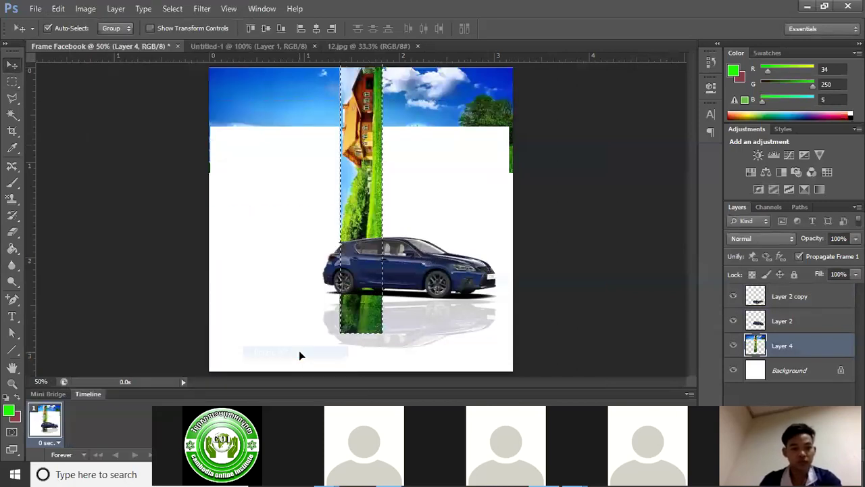
left_click(58, 10)
mouse_move(196, 246)
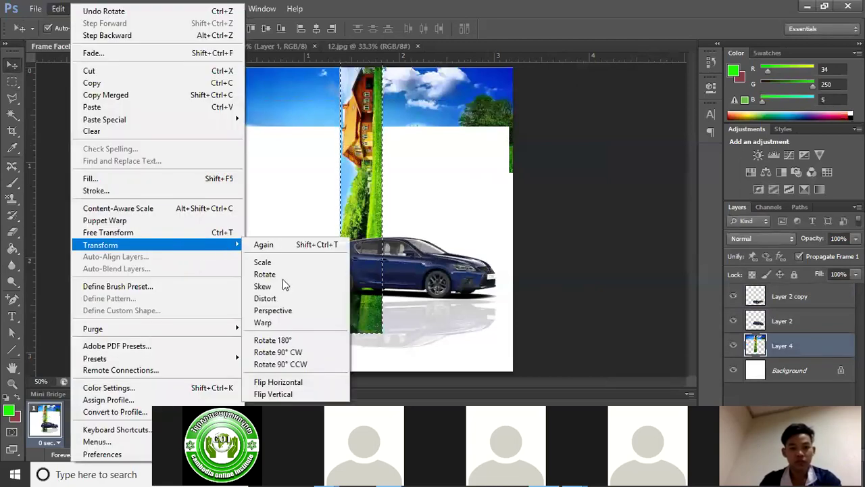
left_click(299, 352)
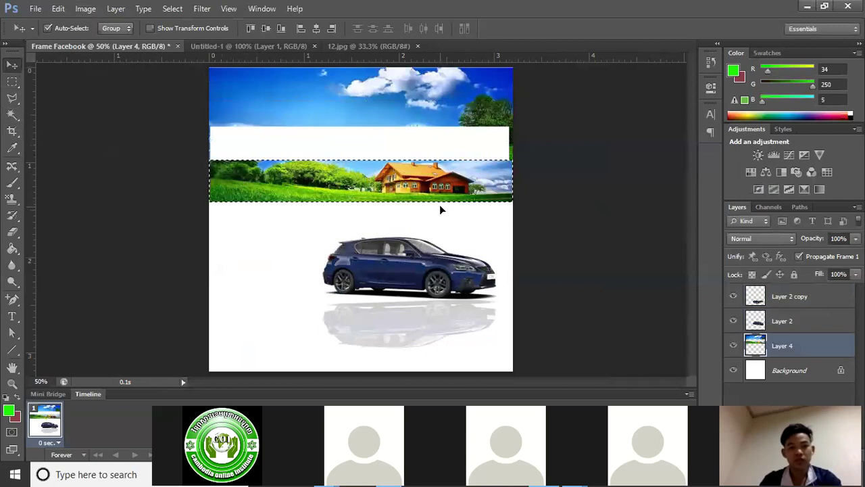
Step: Deselect, tilt the whole landscape layer clockwise with Free Transform, and rotate it 90° counterclockwise
key("ctrl+d")
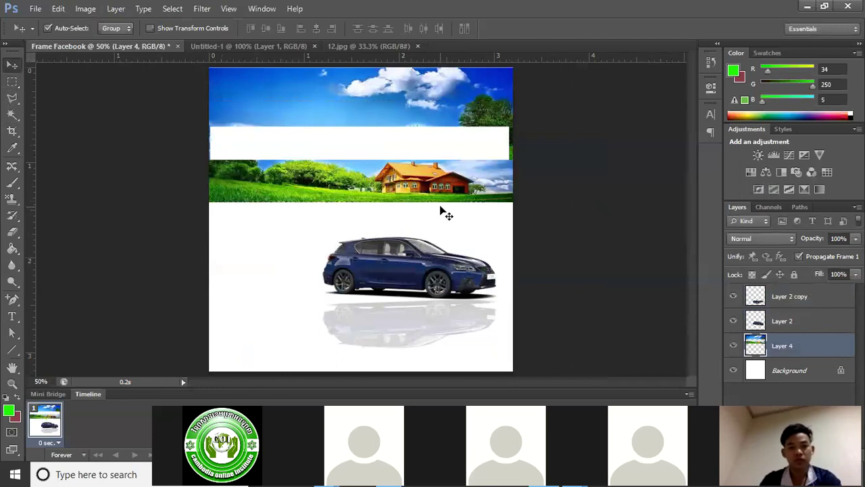
key("ctrl+t")
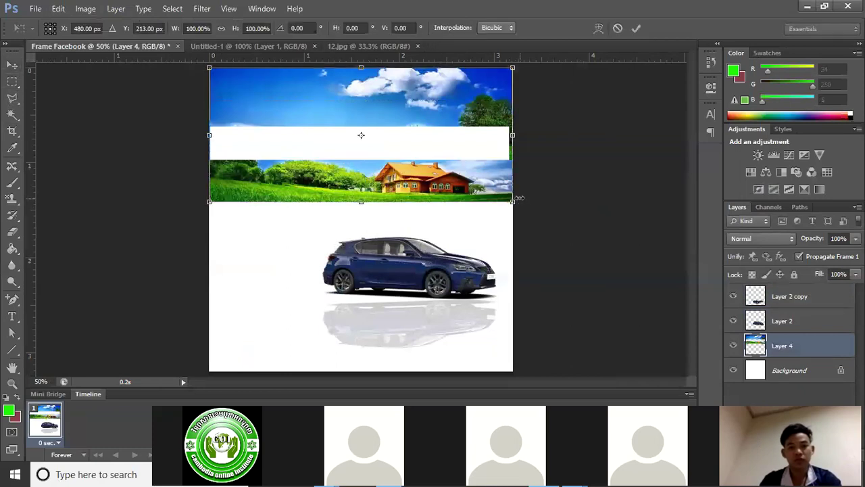
left_click_drag(553, 149, 415, 178)
key("Return")
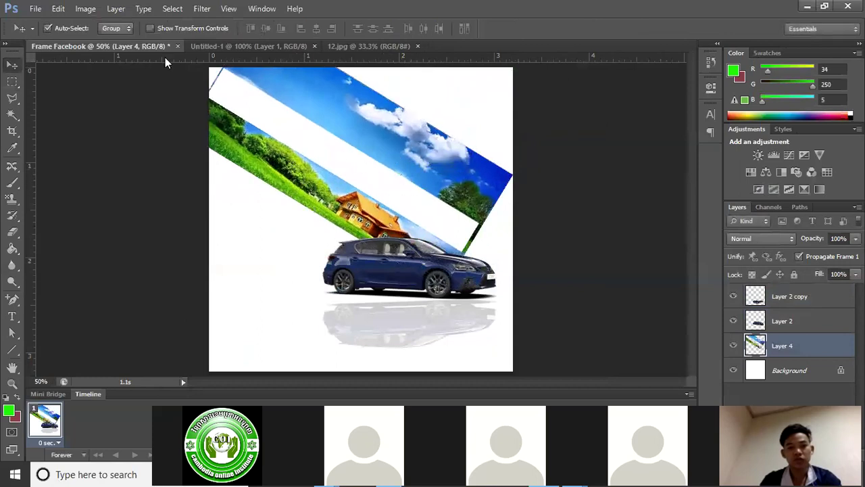
left_click(86, 9)
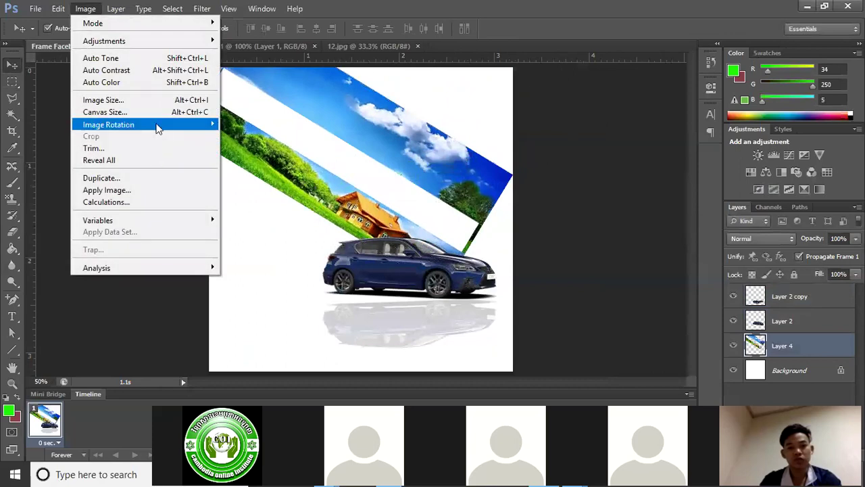
mouse_move(58, 10)
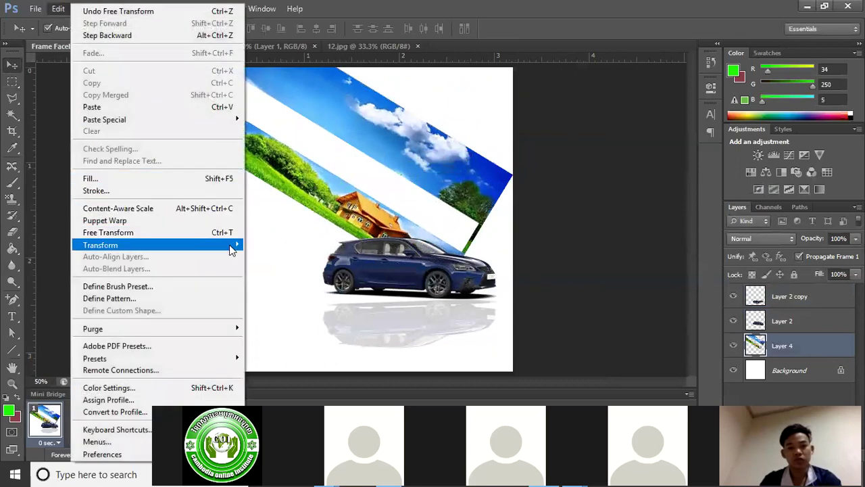
mouse_move(230, 250)
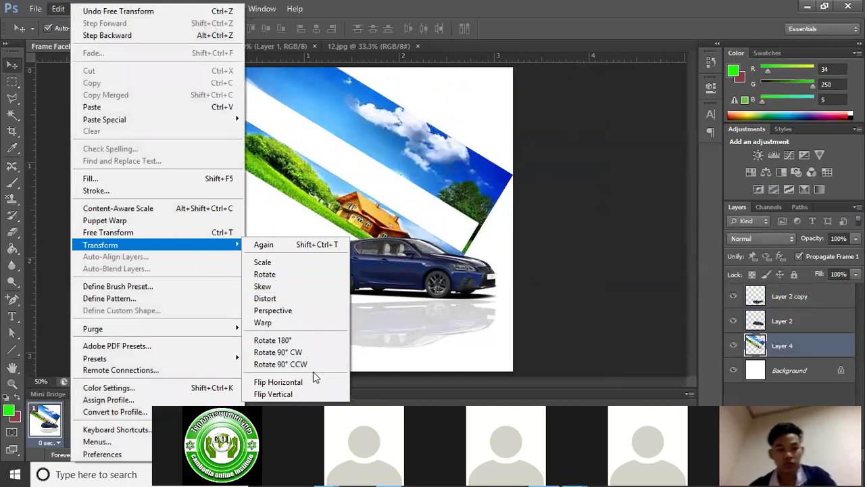
left_click(291, 364)
Step: Delete the landscape strip on Layer 4
left_click_drag(418, 165, 382, 223)
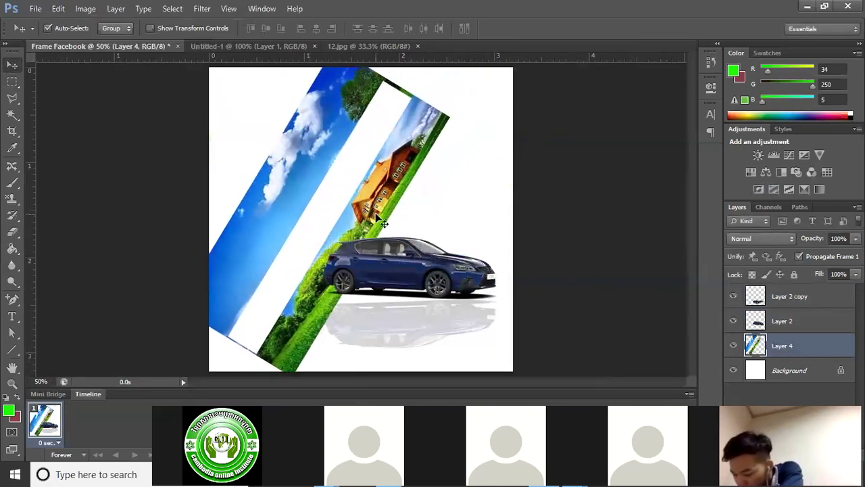
key("Delete")
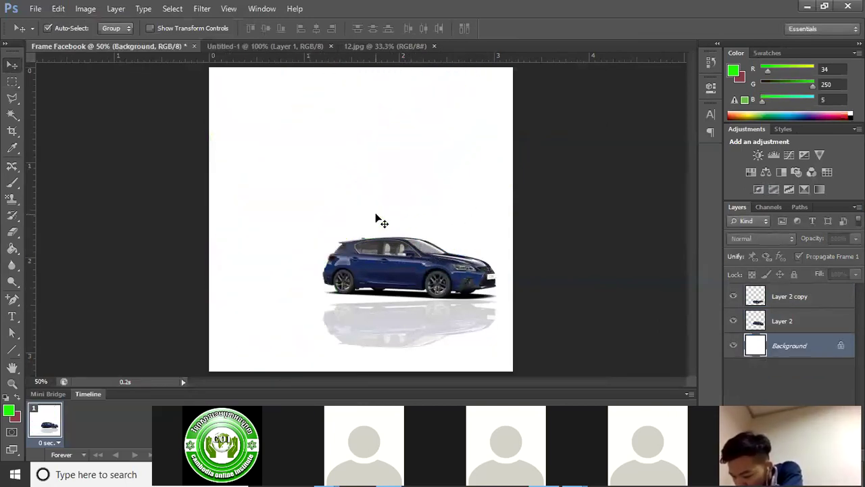
Step: Draw a full-width rectangular marquee selection from the upper part of the car's reflection down to the canvas's lower edge
left_click(14, 82)
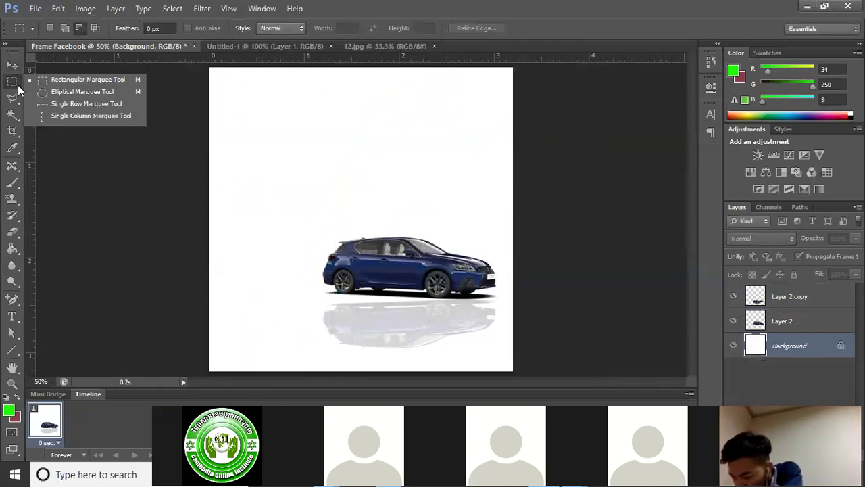
left_click(321, 145)
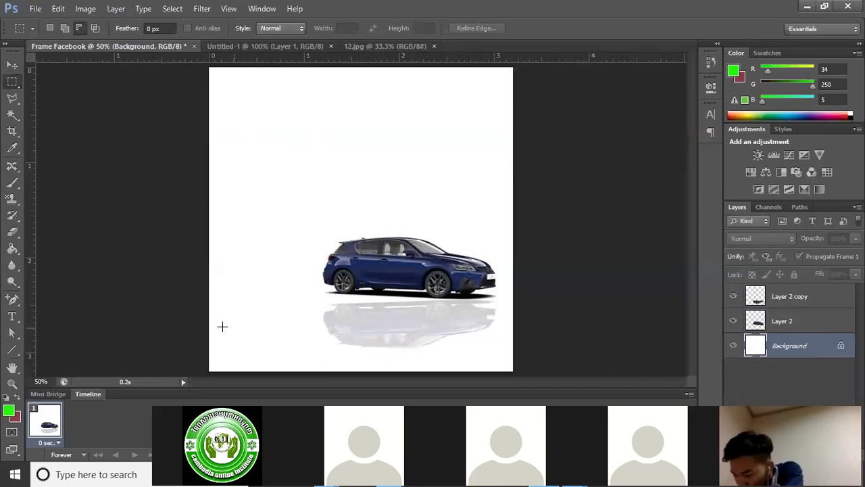
left_click_drag(209, 310, 516, 371)
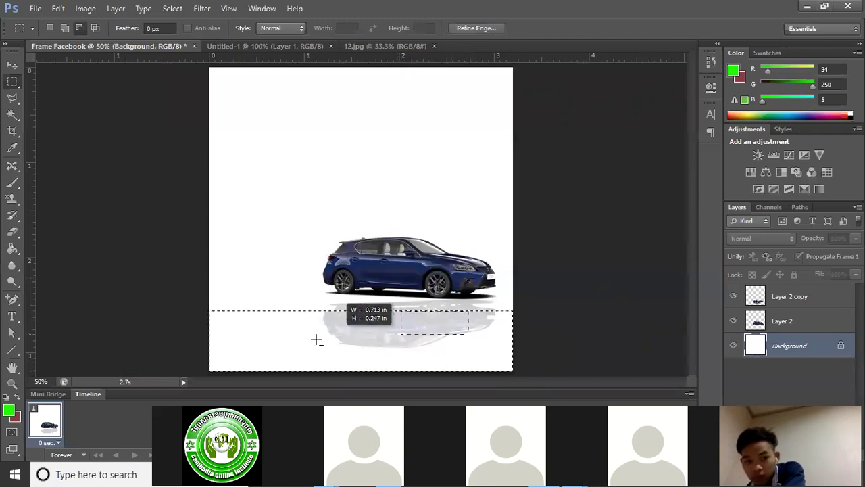
Step: Subtract successively shorter rectangles from the marquee selection's upper left part to form three descending steps toward the canvas's left edge
left_click_drag(243, 336, 197, 334)
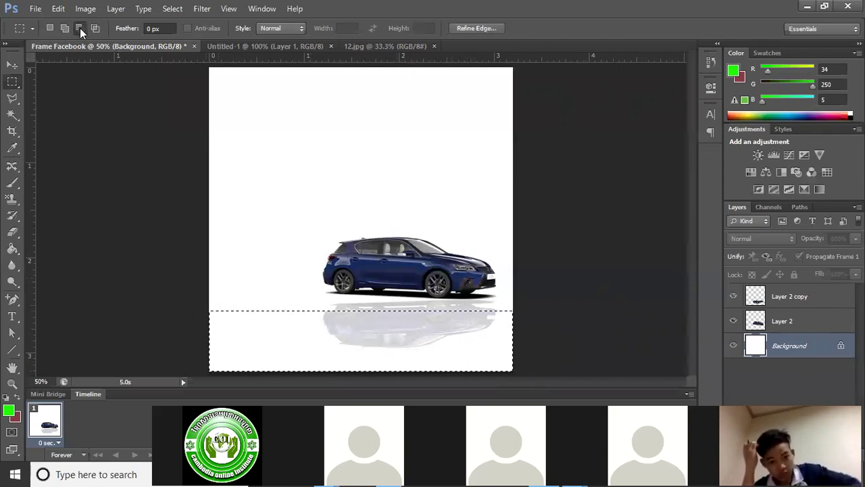
left_click(80, 27)
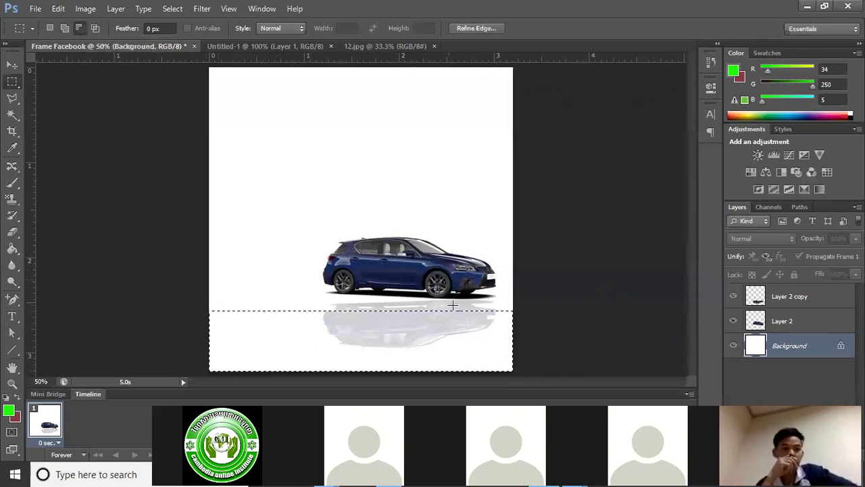
left_click_drag(212, 341, 197, 336)
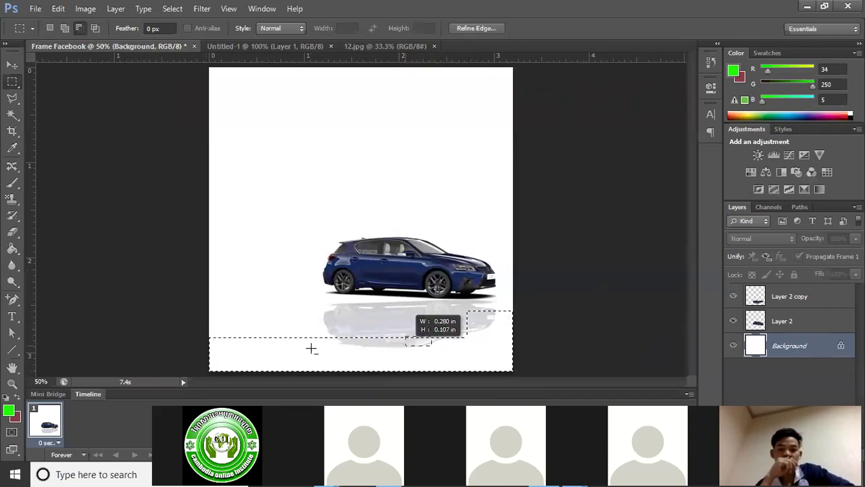
left_click_drag(219, 360, 194, 351)
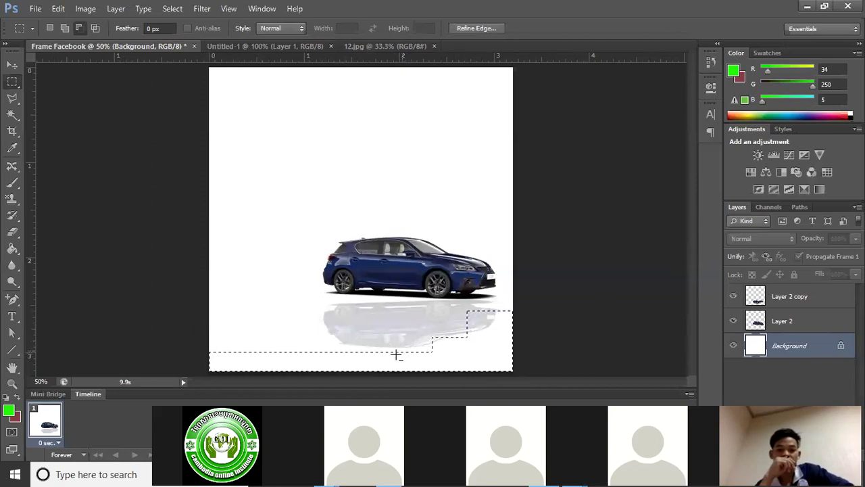
left_click_drag(203, 360, 203, 360)
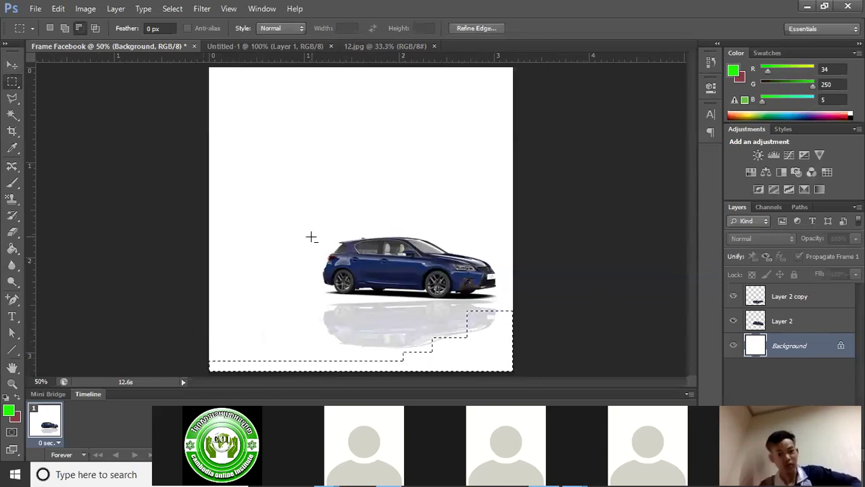
Step: Add a new layer with the default settings directly above the Background
right_click(458, 354)
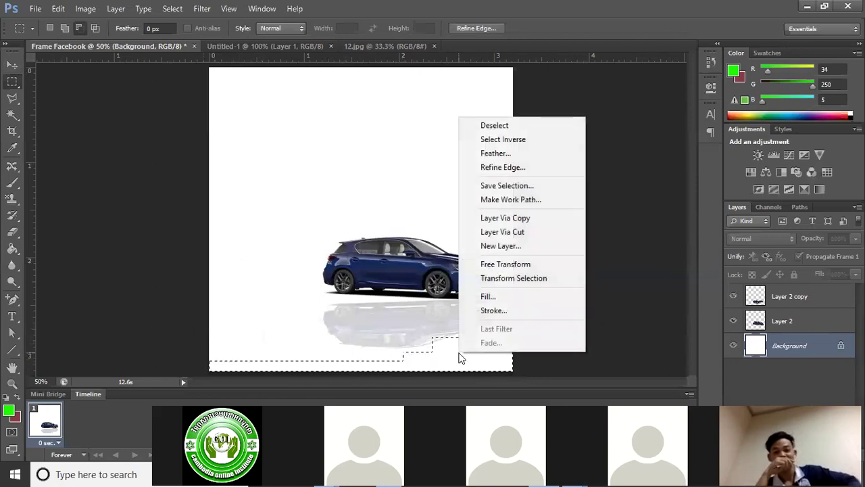
left_click(519, 246)
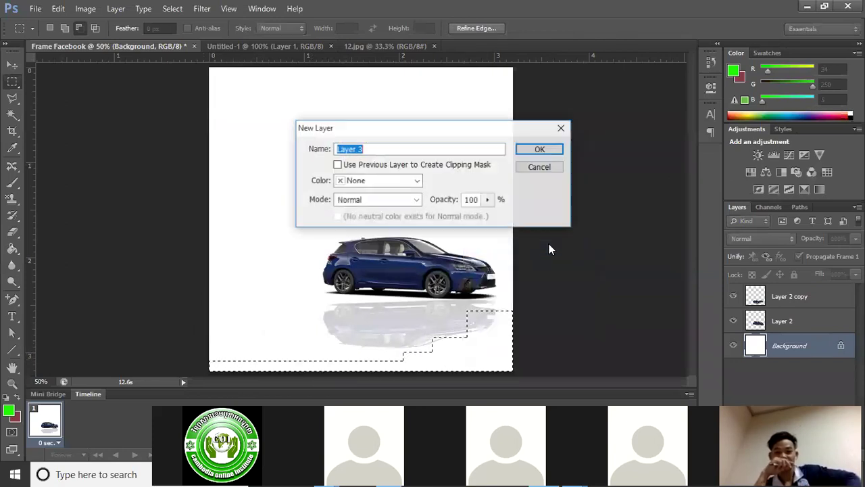
left_click(544, 150)
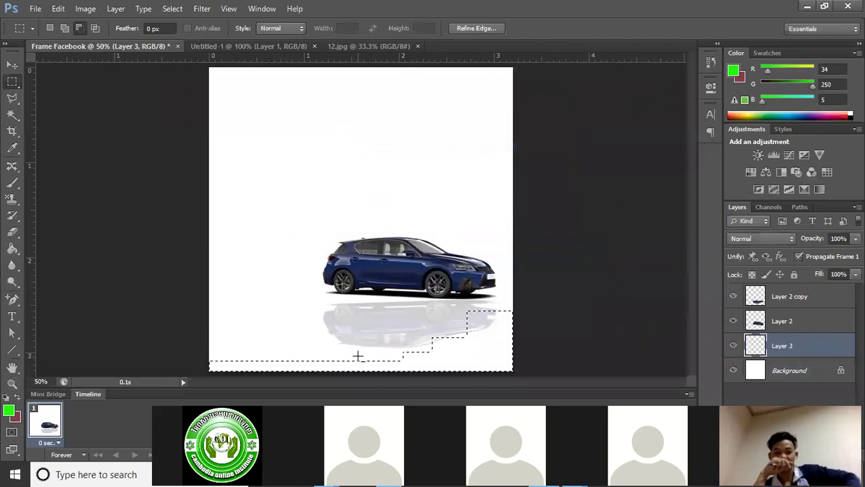
Step: Open the Color Picker for the foreground color
left_click(9, 410)
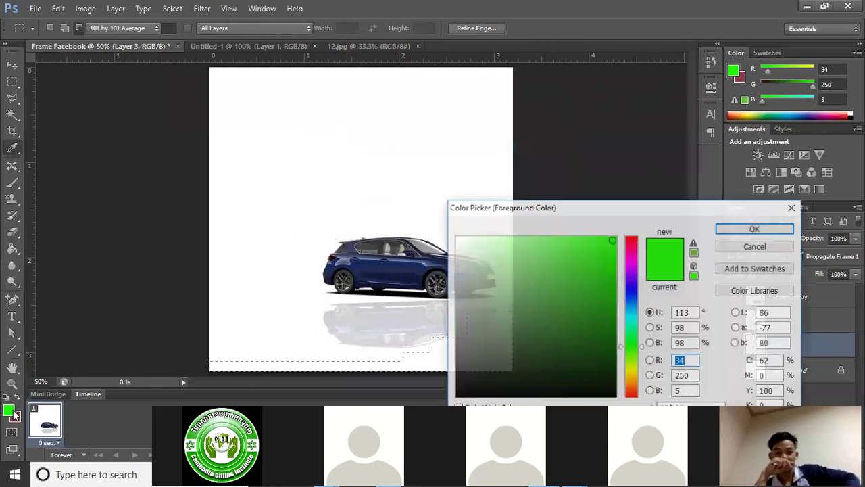
Step: Set the foreground colour to bright green (R 36, G 247, B 8) and try it as a fill in the stepped selection
left_click_drag(559, 266, 611, 242)
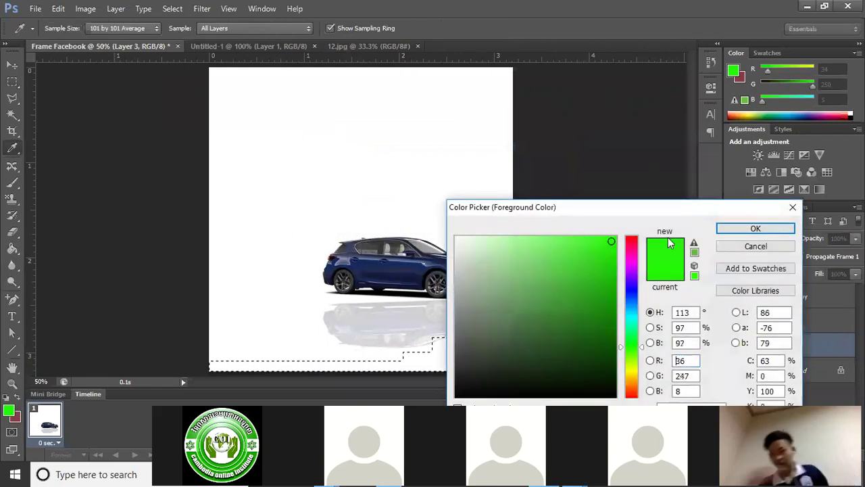
left_click(751, 228)
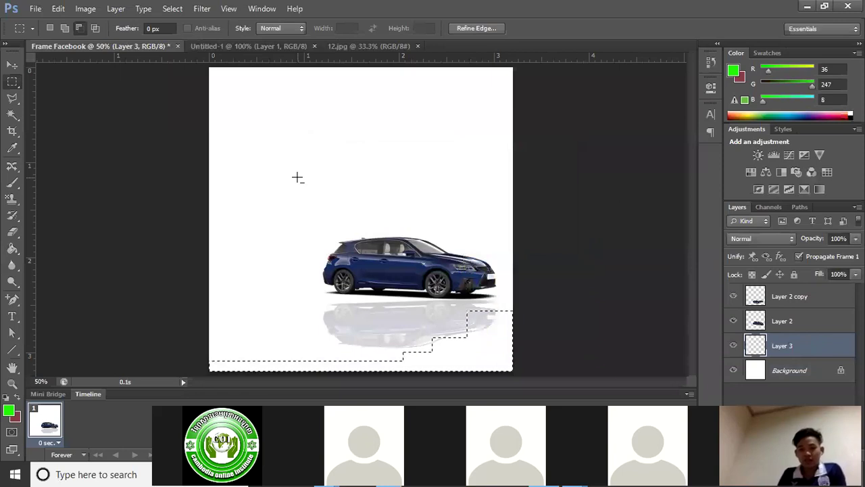
key("alt+BackSpace")
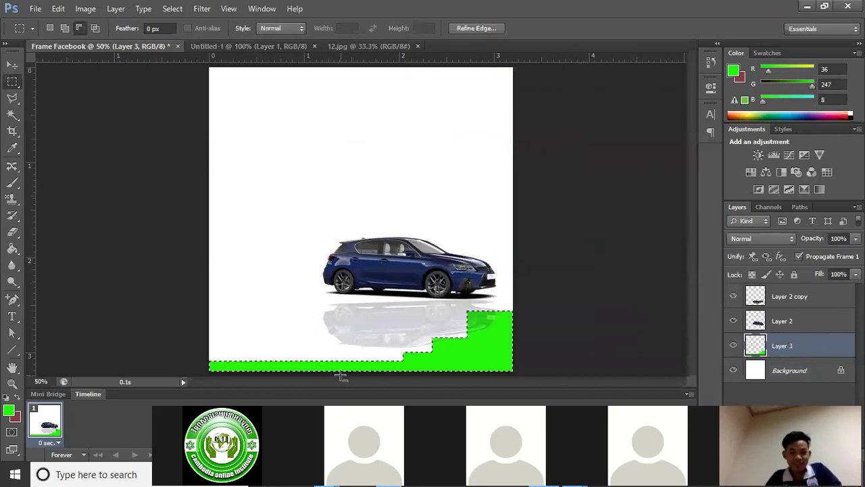
key("Delete")
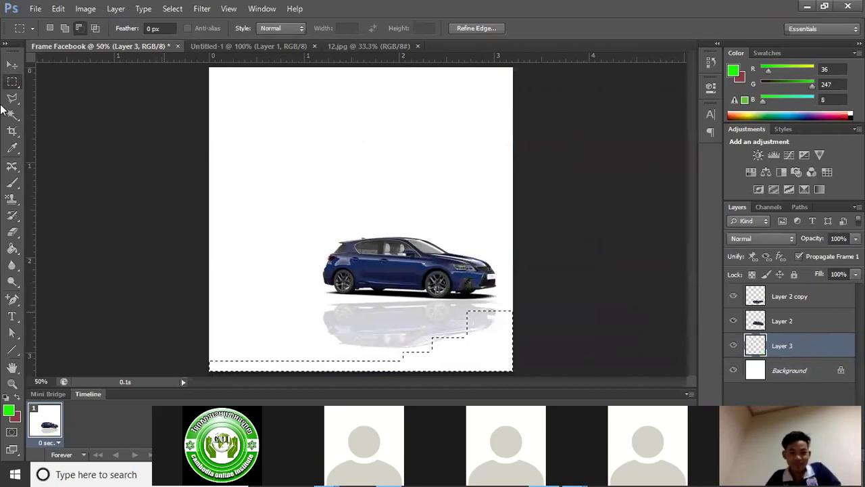
Step: Fill the stepped selection on Layer 3 with the green foreground colour using the Paint Bucket tool
left_click(12, 63)
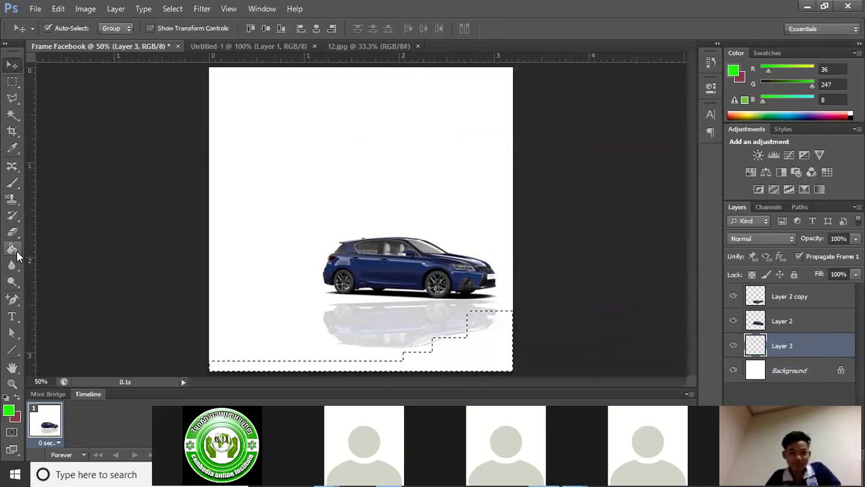
left_click(13, 249)
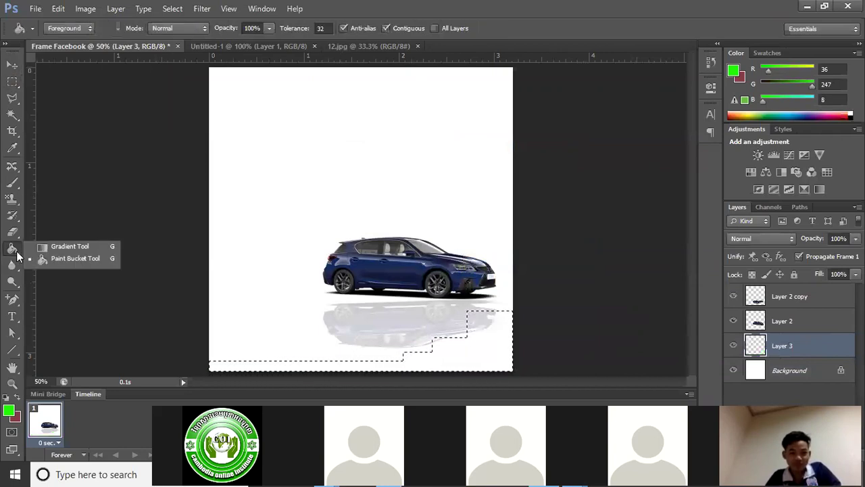
left_click(80, 259)
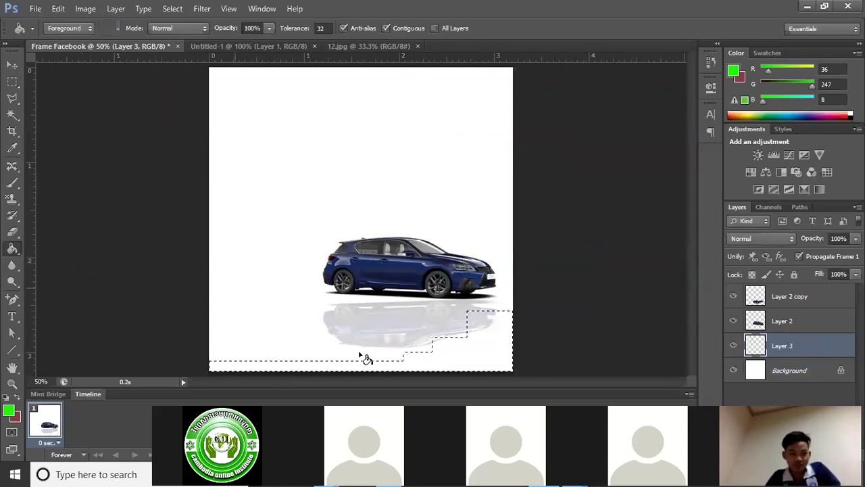
left_click(473, 343)
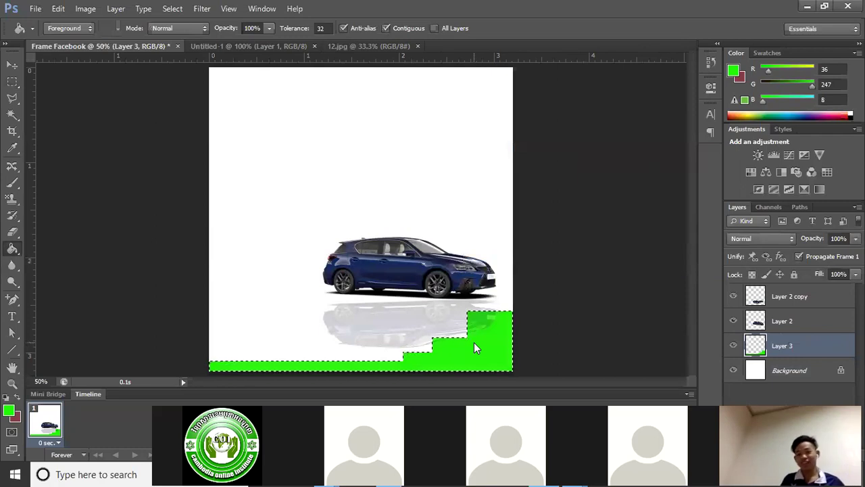
left_click(11, 65)
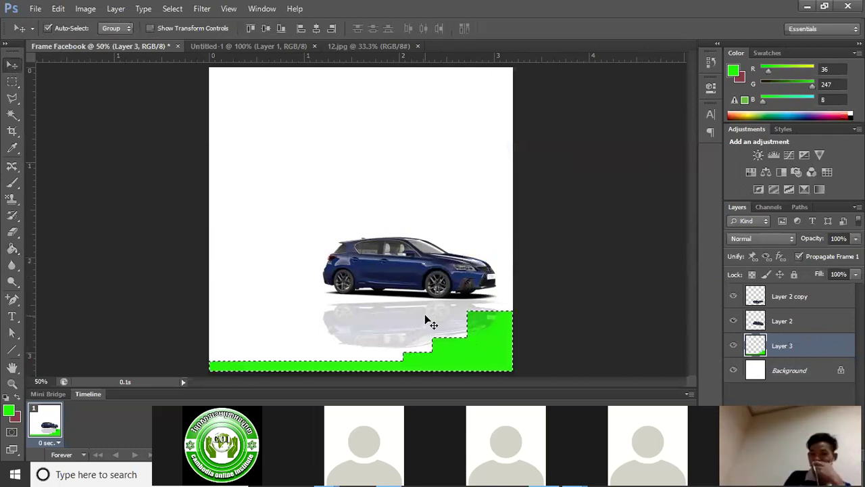
Step: Round off the corners of the green stepped shape with a hard 25 px eraser, clearing the selection
left_click(12, 233)
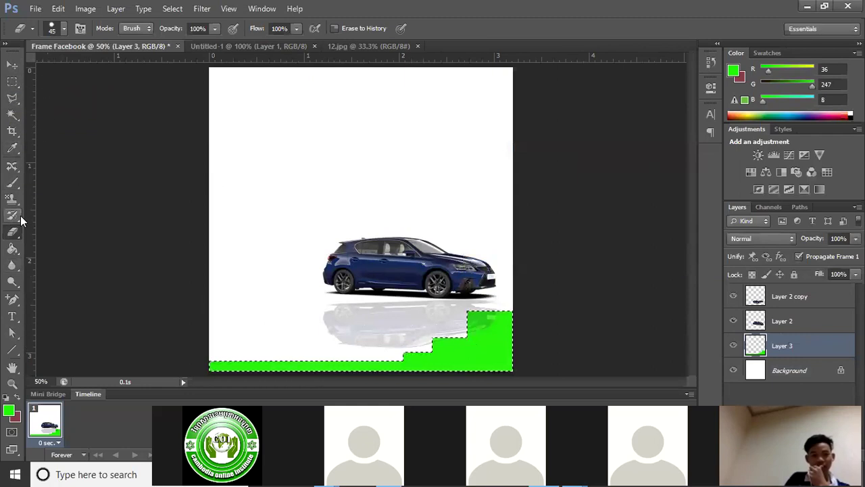
left_click(63, 29)
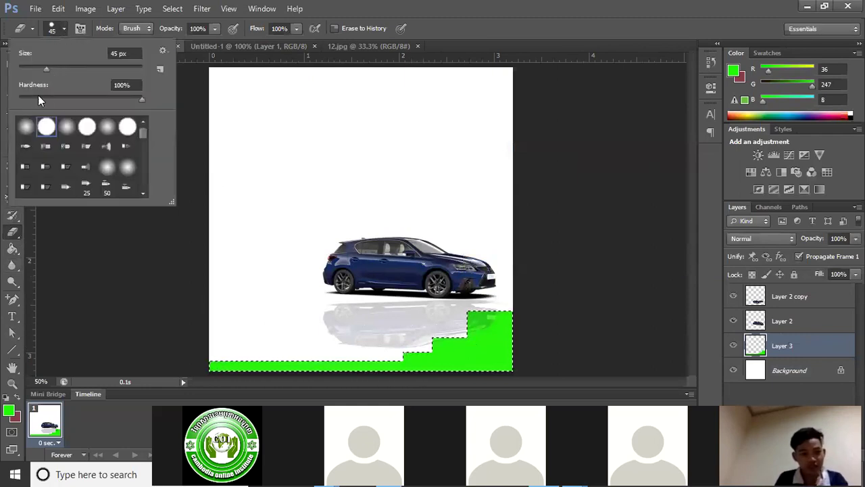
left_click_drag(37, 64, 33, 64)
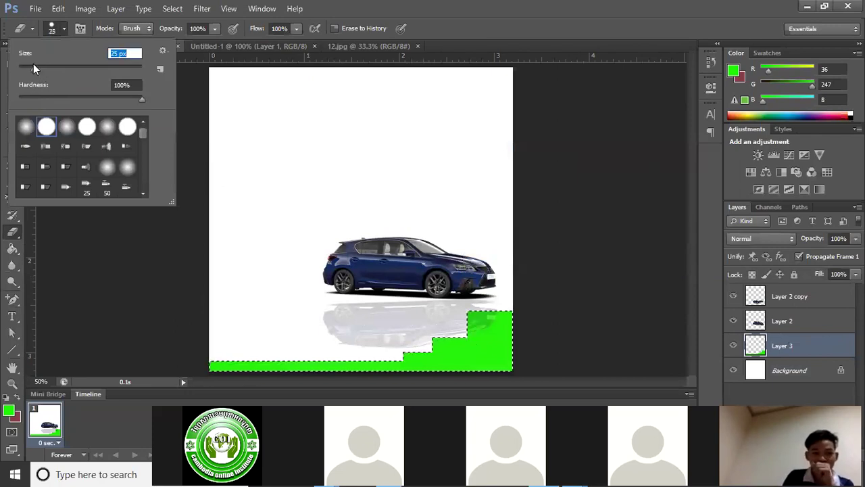
left_click(474, 304)
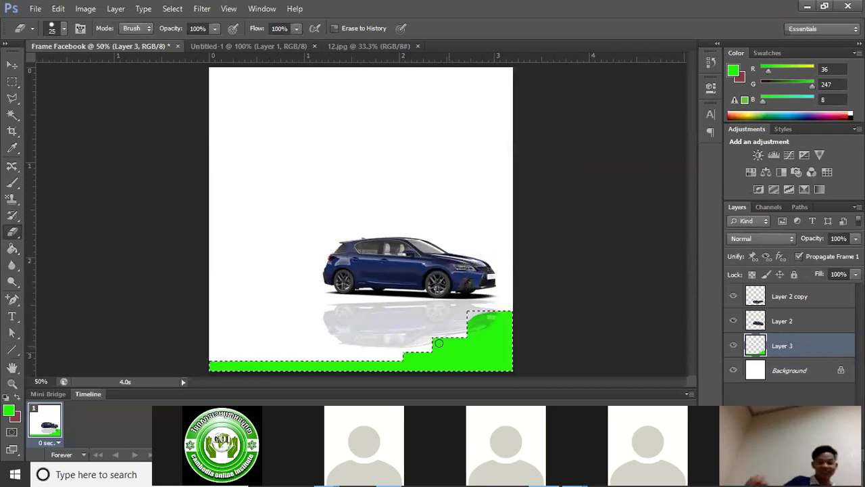
key("ctrl+d")
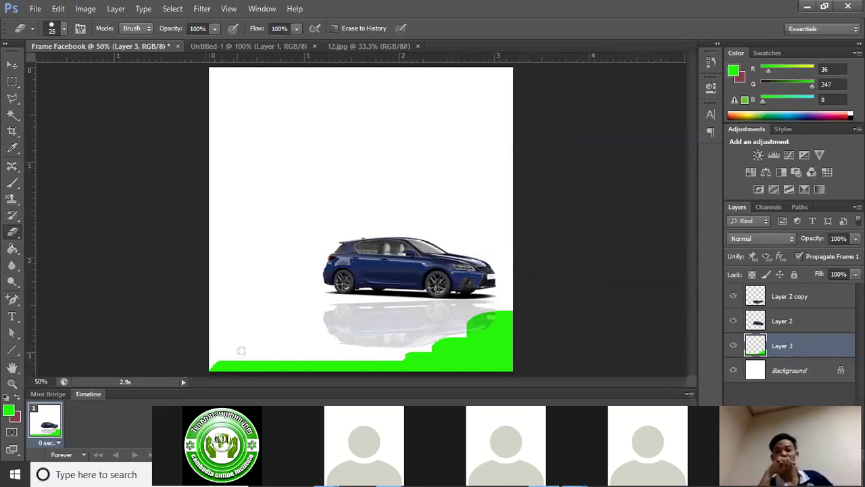
left_click_drag(213, 365, 258, 353)
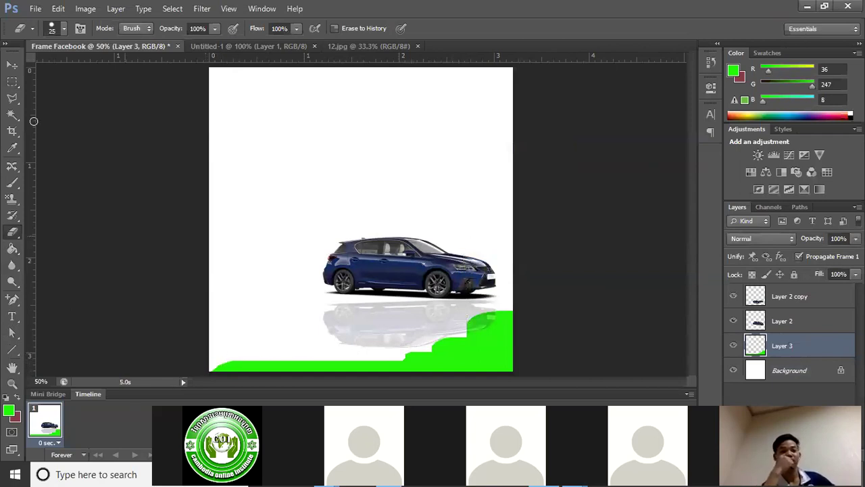
Step: Move the blue car and its reflection to the left part of the canvas, keeping them aligned
left_click(11, 65)
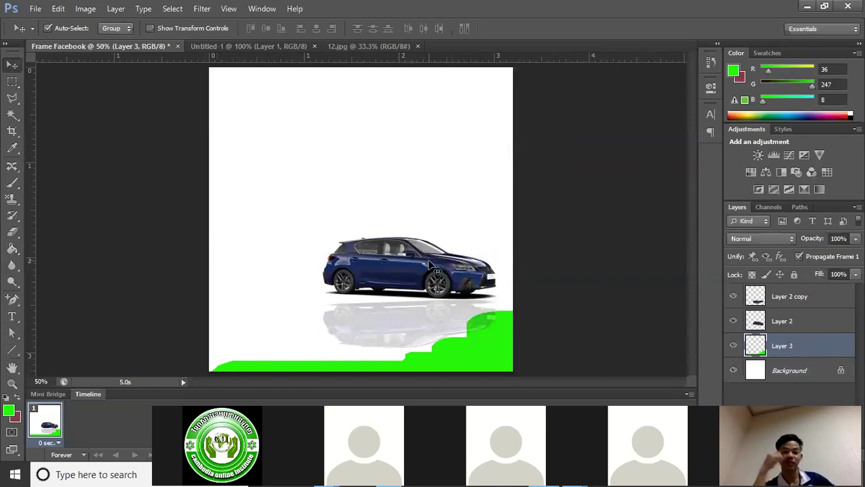
left_click_drag(429, 263, 345, 258)
left_click_drag(405, 328, 317, 325)
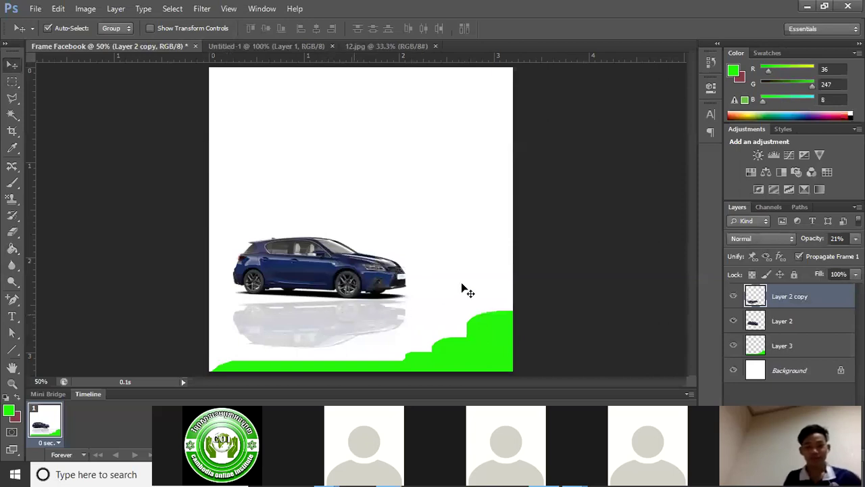
Step: Set up a soft round eraser of 119 px with 0% hardness and try it on the tallest green step of Layer 3
left_click(488, 365)
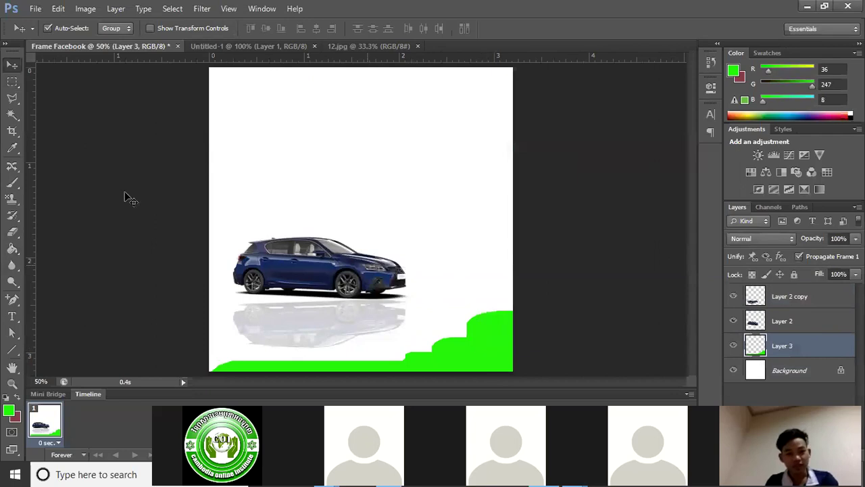
left_click(12, 231)
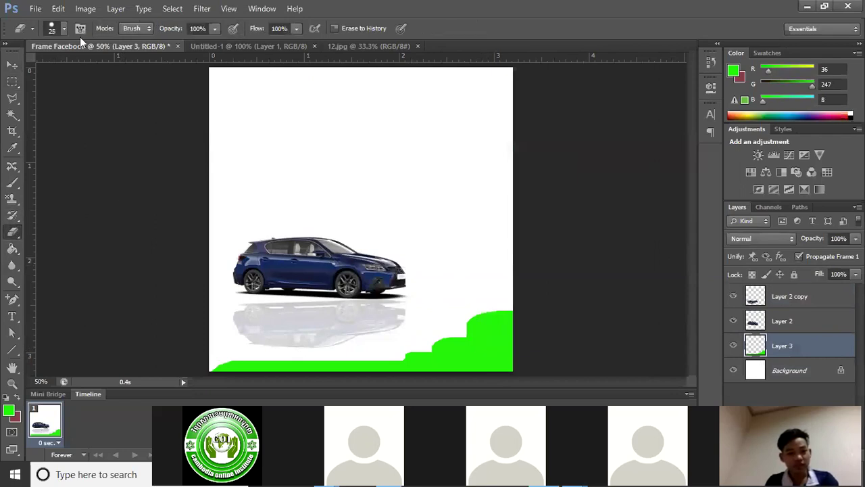
left_click(64, 29)
left_click(27, 127)
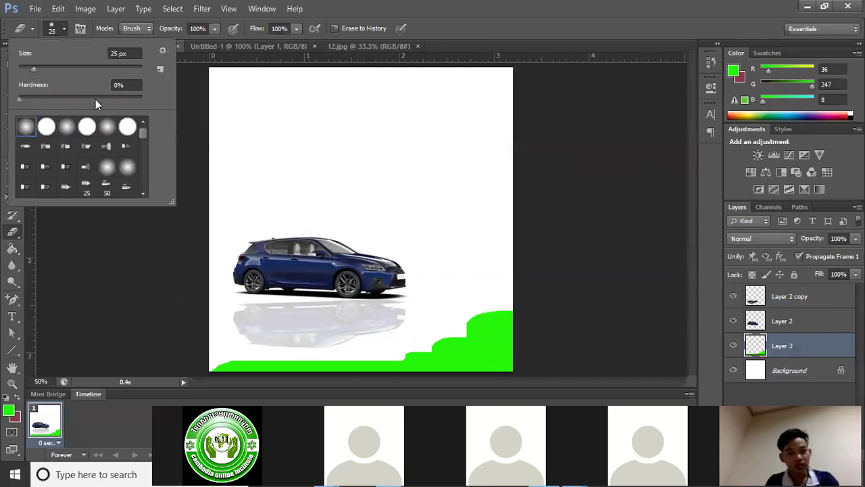
left_click_drag(36, 67, 86, 68)
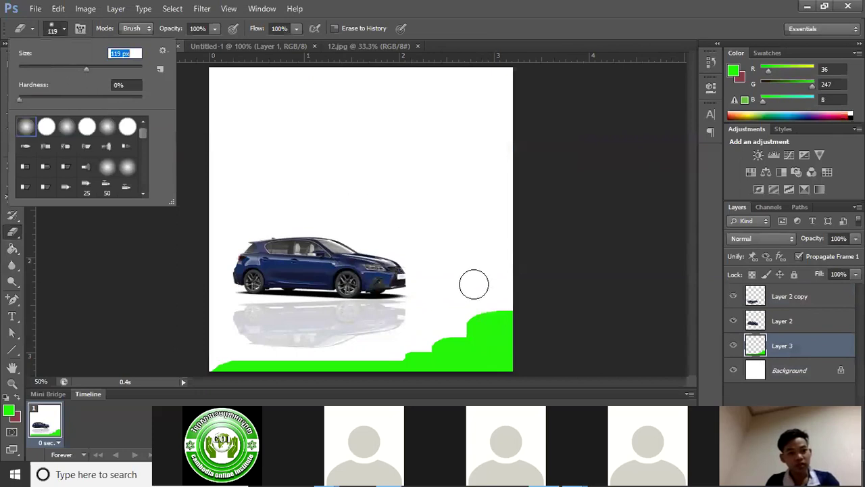
left_click(474, 324)
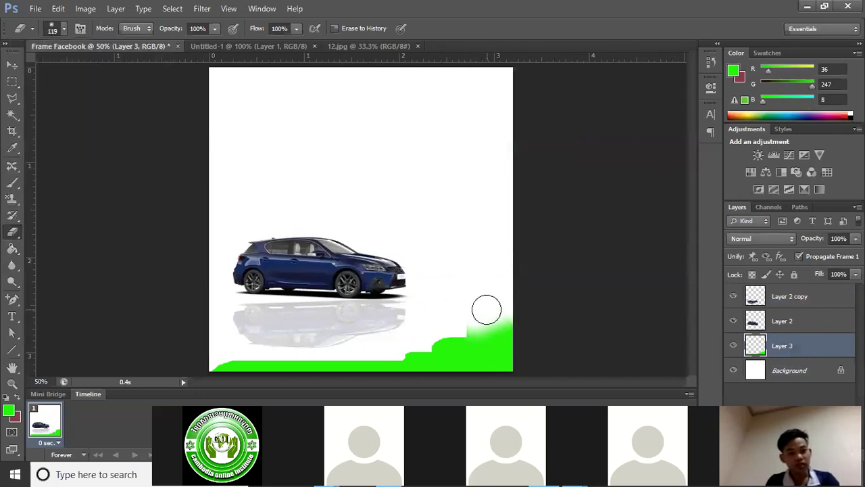
Step: Lower the eraser opacity to 21% and softly fade the upper edges of the green shape down to its thin left end
left_click(214, 29)
left_click_drag(177, 42, 163, 42)
left_click(523, 312)
mouse_move(522, 311)
left_mouse_down()
mouse_move(468, 327)
mouse_move(538, 316)
mouse_move(458, 337)
mouse_move(525, 313)
left_mouse_up()
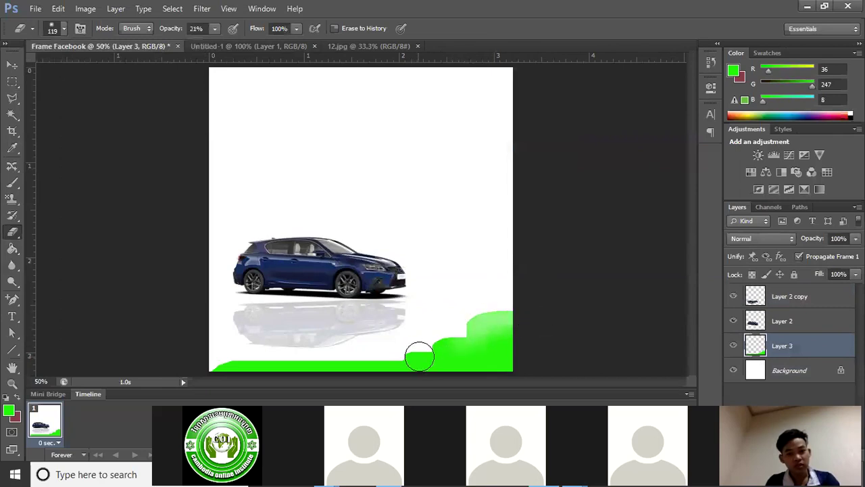
mouse_move(271, 349)
left_mouse_down()
mouse_move(219, 362)
mouse_move(337, 357)
mouse_move(218, 361)
left_mouse_up()
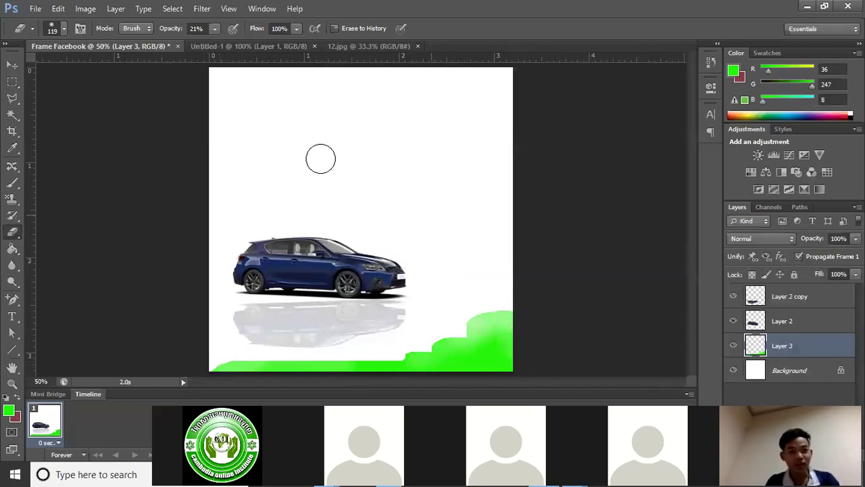
left_click(12, 64)
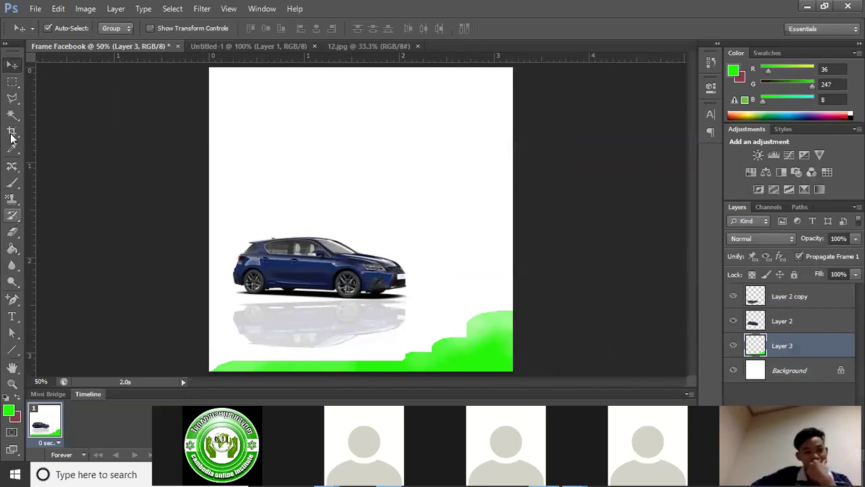
left_click(16, 184)
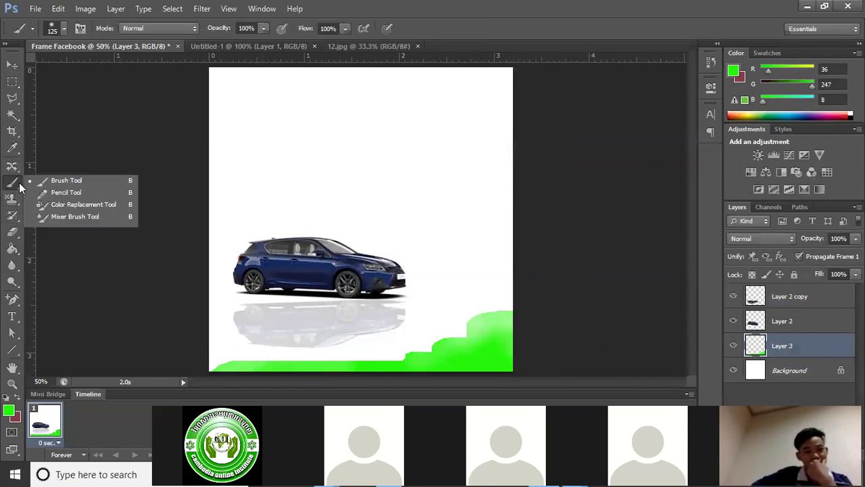
left_click(14, 66)
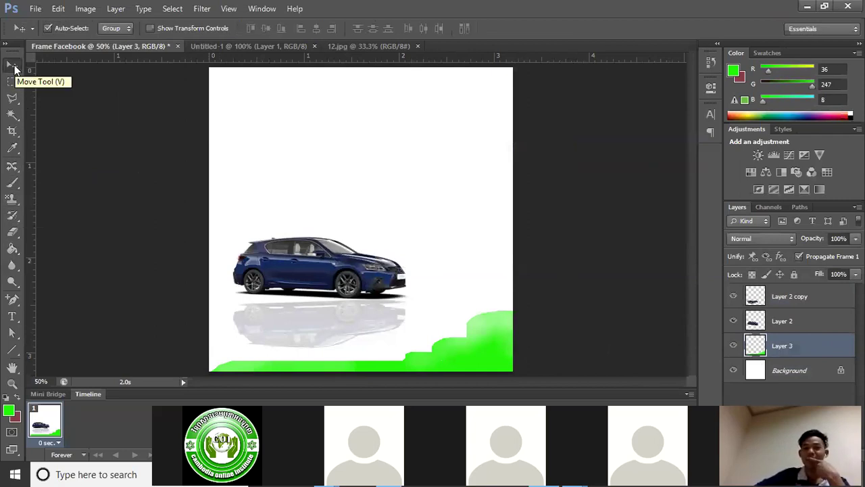
left_click_drag(13, 84, 52, 79)
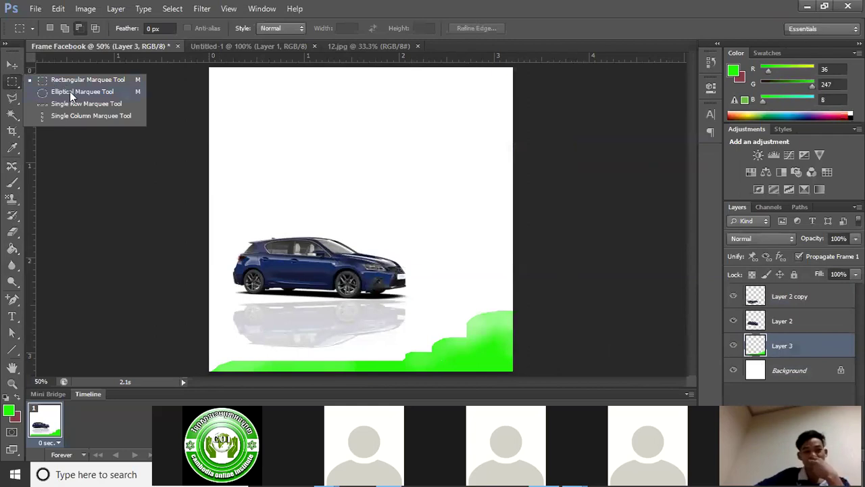
left_click(61, 91)
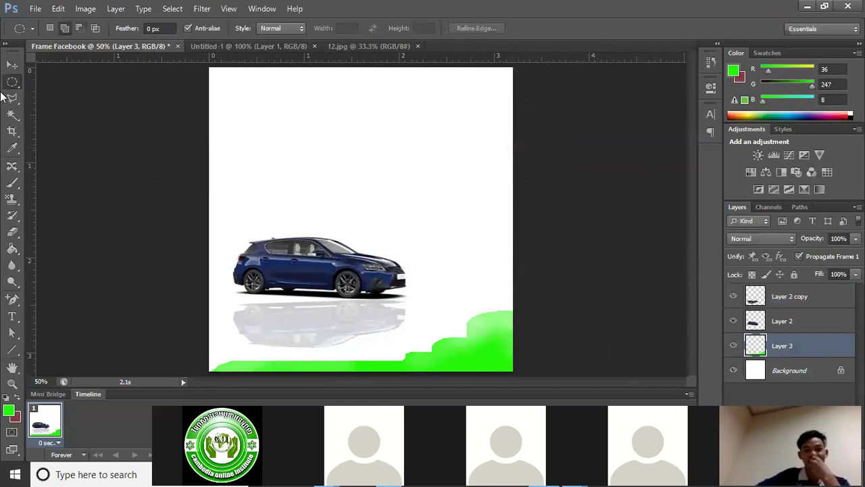
left_click(13, 83)
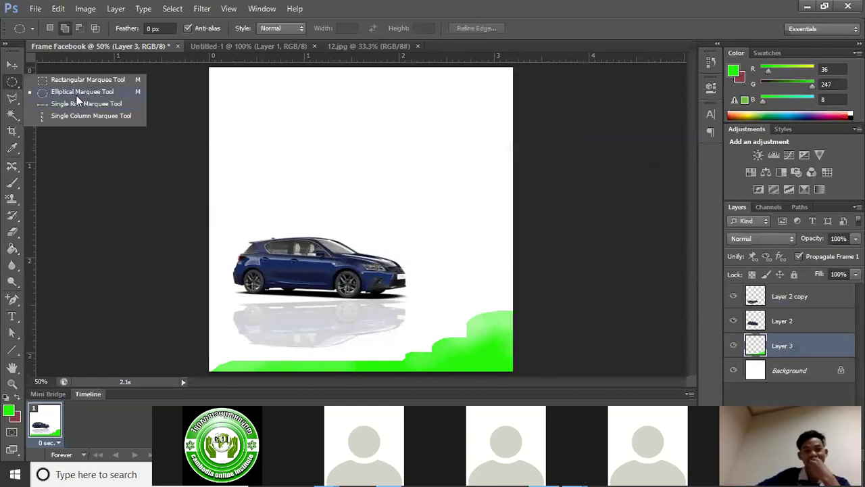
left_click(77, 94)
Step: Draw a wide rectangular marquee selection spanning the upper part of the canvas on Layer 3
left_click(13, 82)
left_click(58, 79)
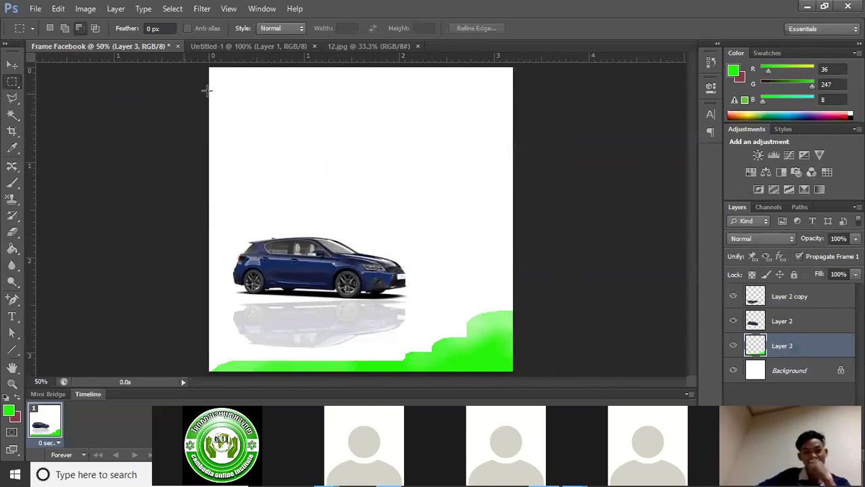
left_click_drag(212, 71, 513, 161)
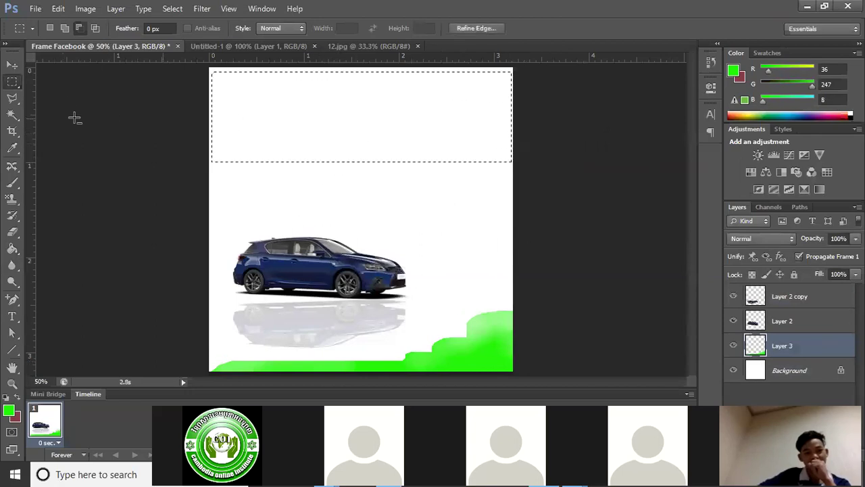
Step: Add a wide elliptical marquee to the rectangular selection so its lower edge bulges downward in the middle
left_click(13, 82)
left_click(59, 94)
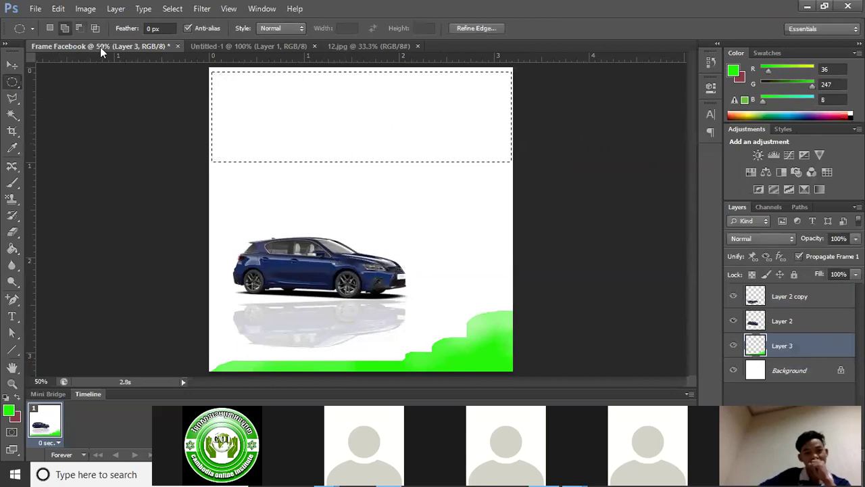
left_click(63, 30)
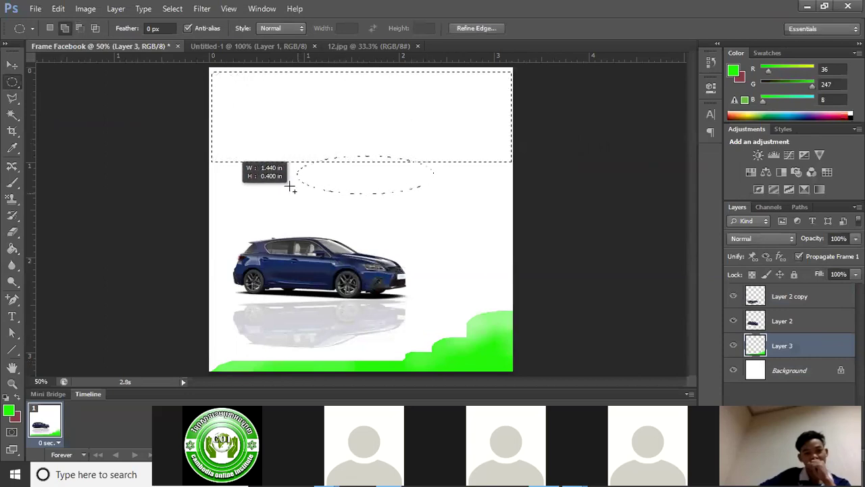
left_click_drag(286, 177, 285, 172)
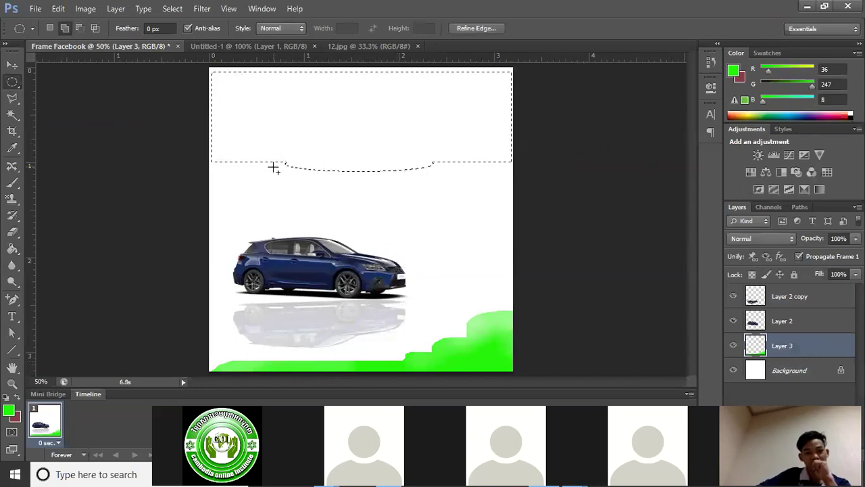
Step: Deepen the added ellipse at the selection's lower edge, and subtract an ellipse about 1.99 by 1.09 in to leave an arch-shaped cutout
left_click_drag(434, 196, 442, 201)
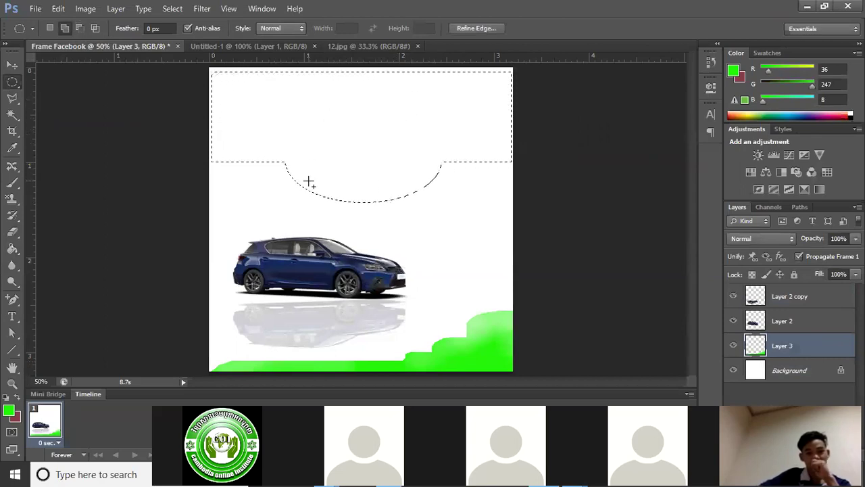
left_click(79, 29)
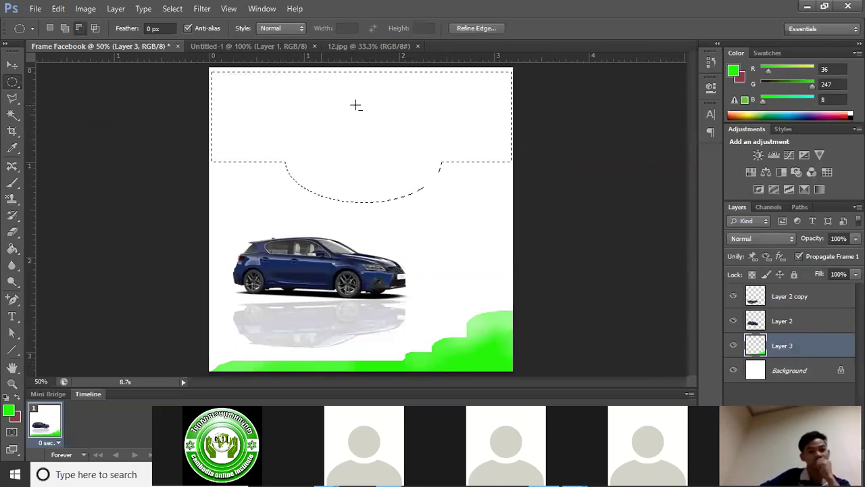
left_click_drag(272, 107, 460, 211)
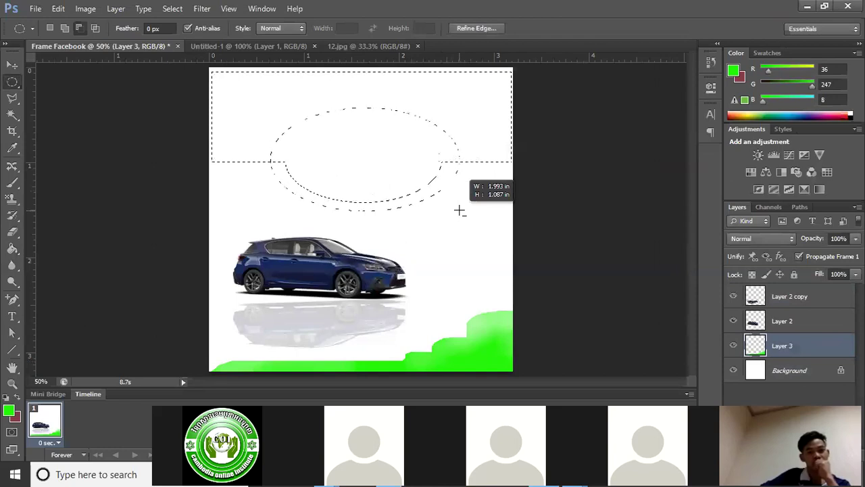
left_click_drag(459, 211, 460, 212)
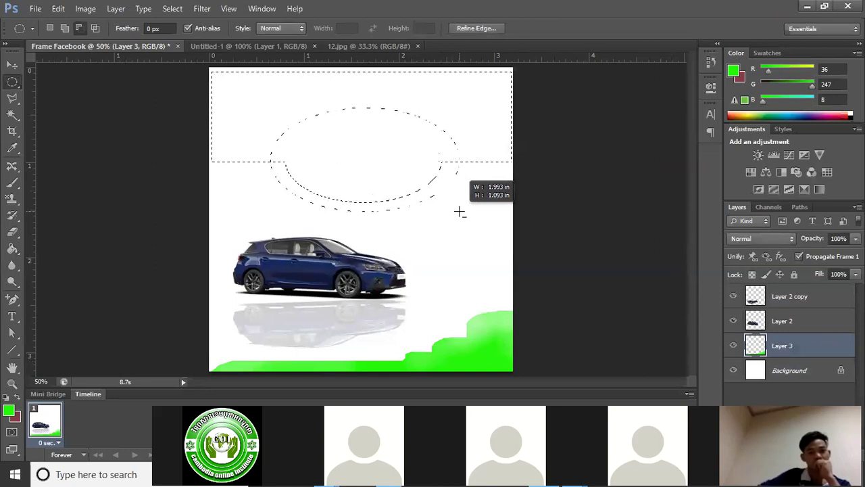
left_click_drag(460, 212, 459, 210)
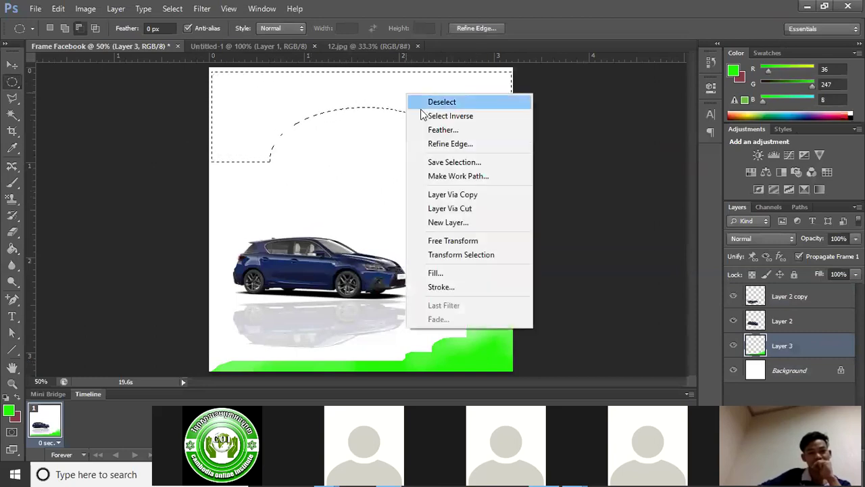
Step: Create a new layer named Layer 4 above Layer 3 with Normal mode and 100% opacity
left_click(463, 224)
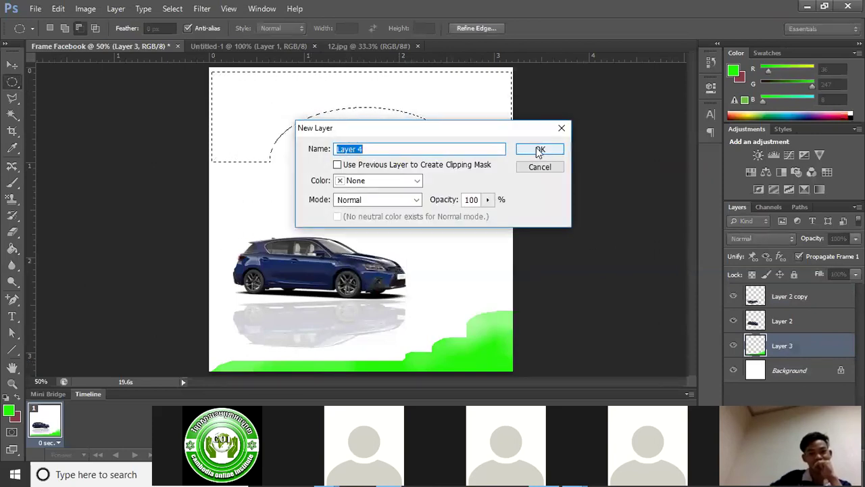
left_click(540, 149)
left_click(10, 412)
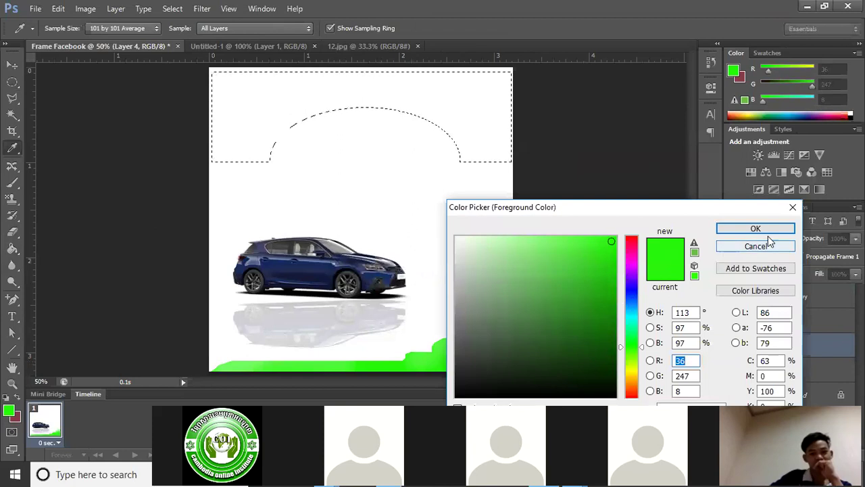
left_click_drag(766, 248, 765, 327)
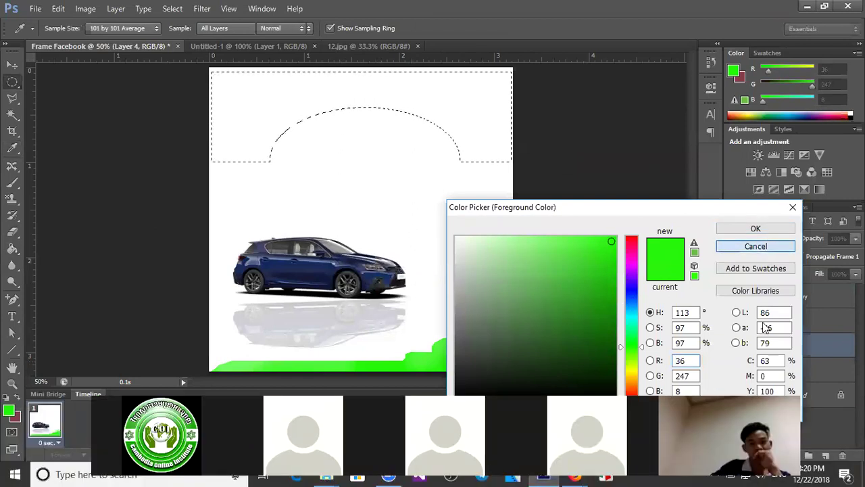
key("Return")
Step: Apply the red, orange and purple gradient style preset to Layer 4 and fill the arched selection with the foreground green
left_click(757, 454)
left_click(524, 160)
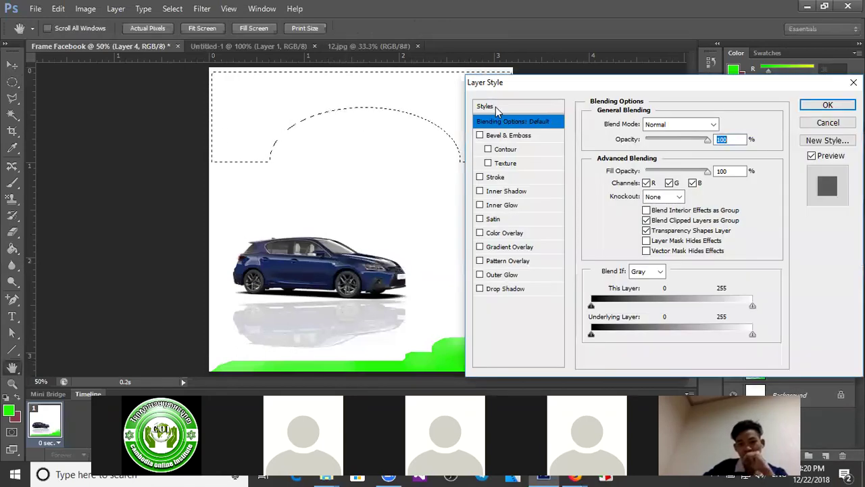
left_click(495, 107)
left_click(734, 158)
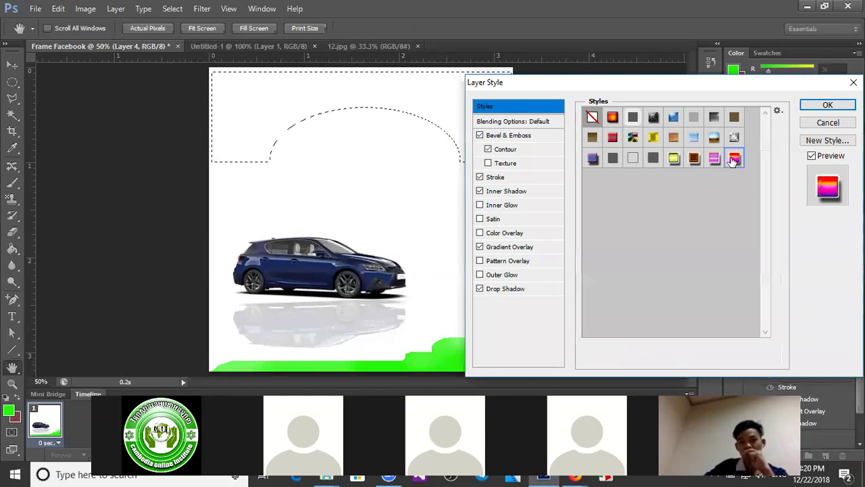
left_click(827, 106)
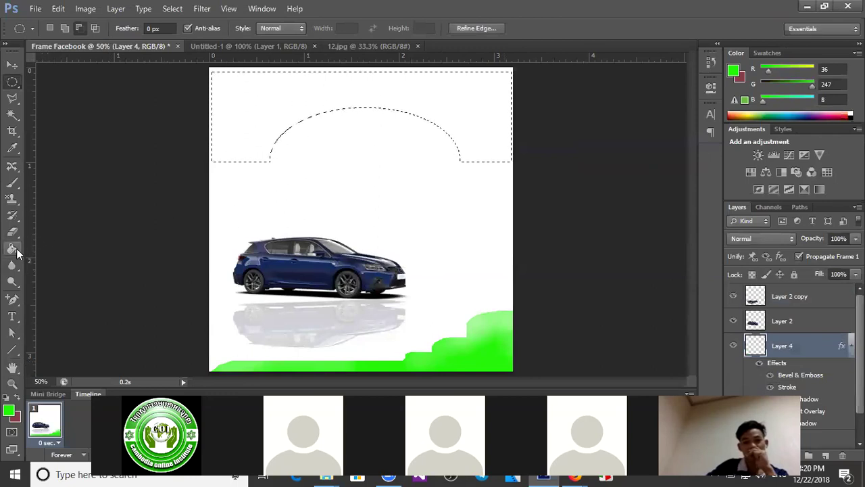
left_click(13, 248)
left_click(248, 101)
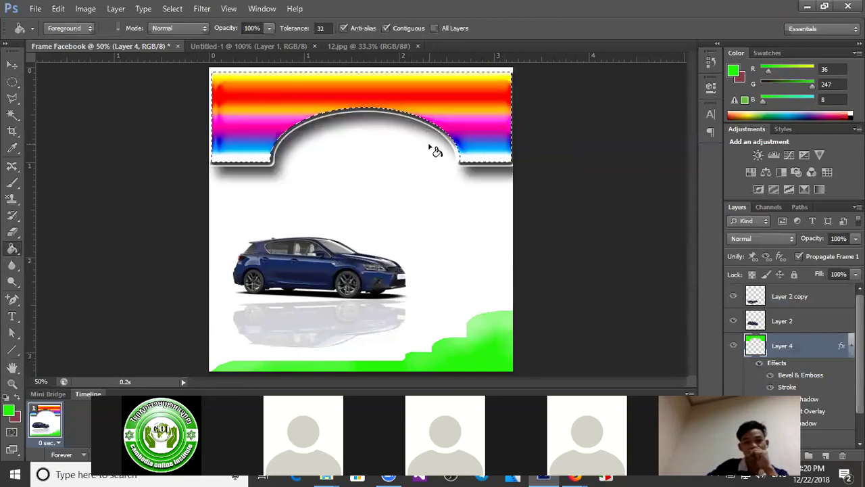
Step: Set the foreground colour to RGB 36, 246, 8 and hide all effects of Layer 4
left_click(10, 409)
left_click(601, 256)
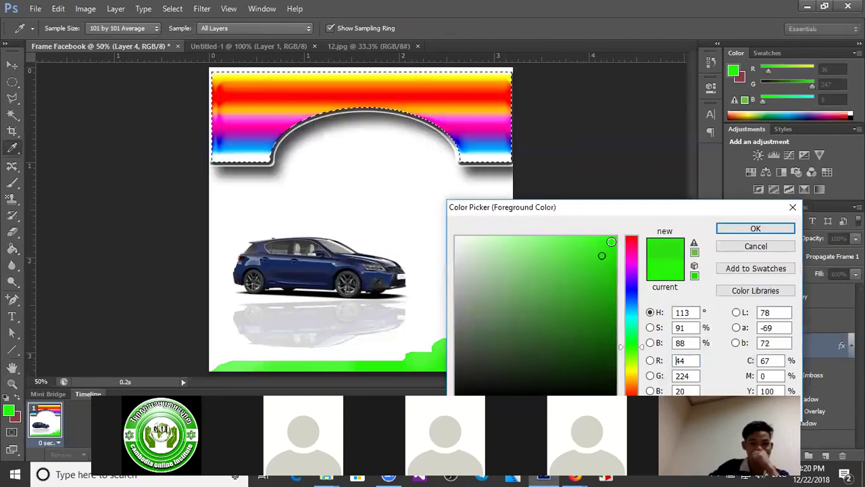
left_click(735, 227)
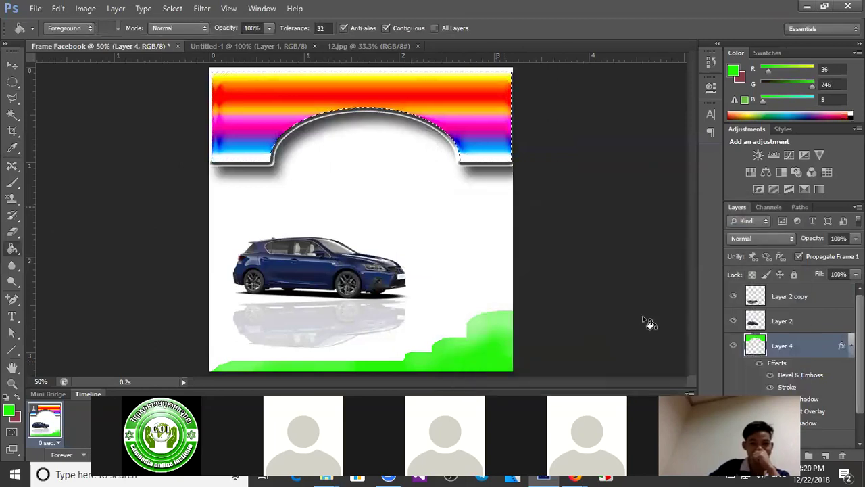
left_click(759, 364)
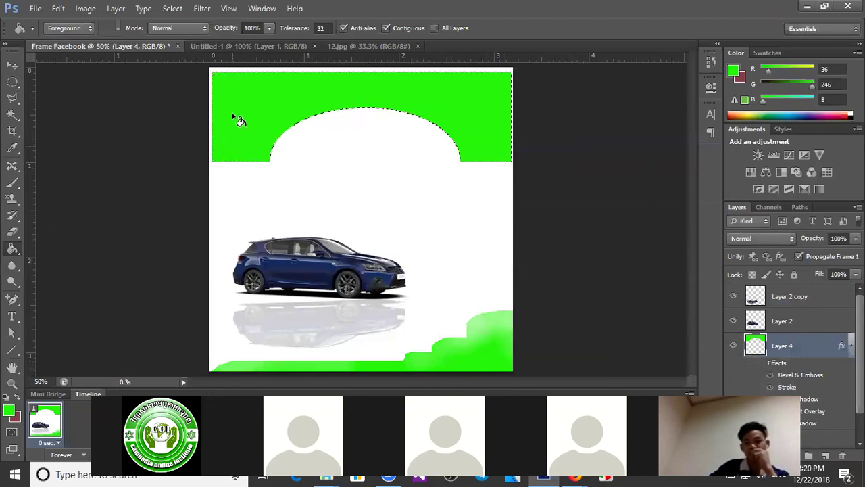
Step: Fit the green arch flush with the canvas's upper, left and right edges by moving and stretching it, and clear the selection
left_click(13, 64)
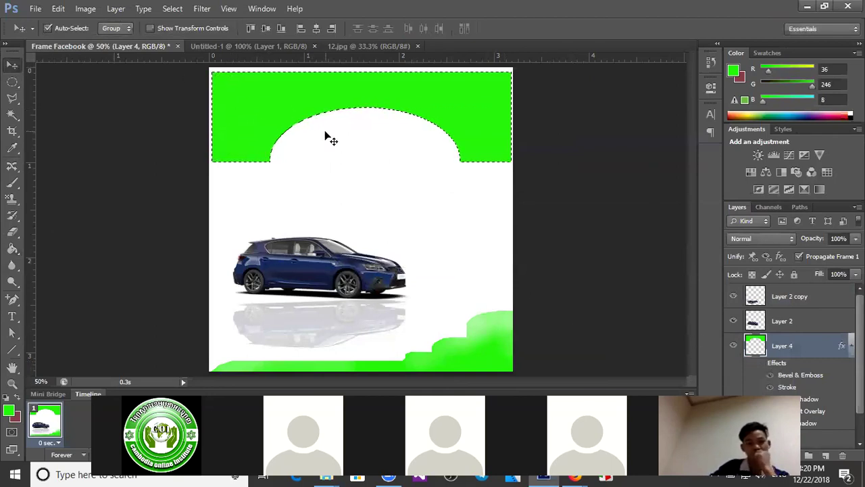
left_click_drag(284, 100, 281, 96)
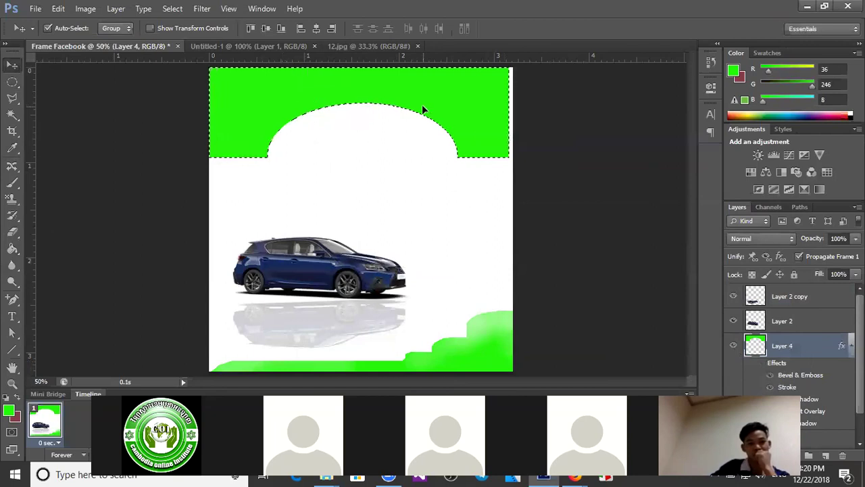
key("ctrl+t")
left_click_drag(509, 113, 515, 114)
key("Return")
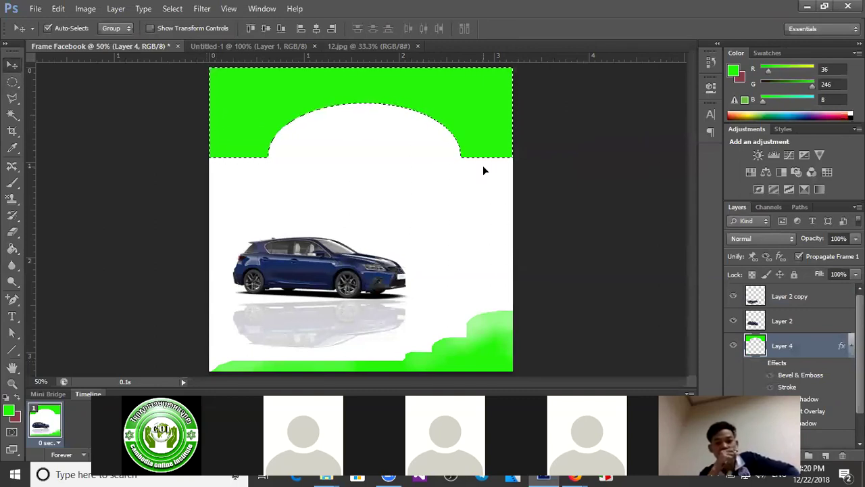
key("ctrl+d")
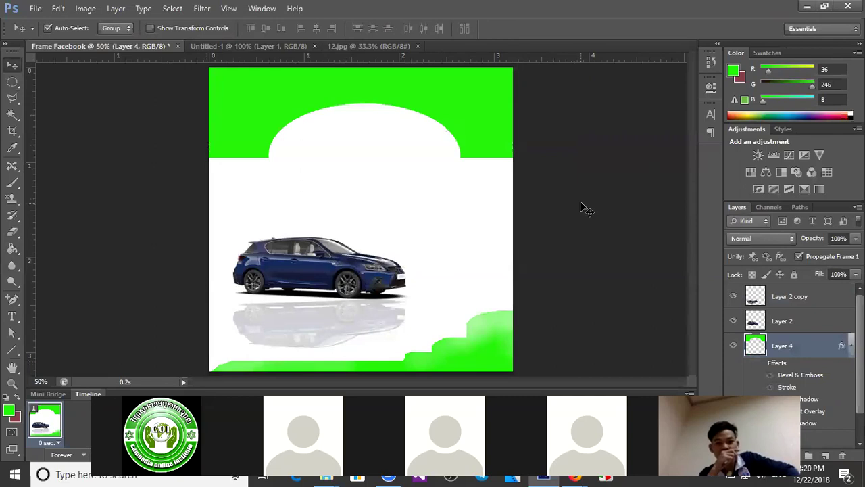
key("ctrl+z")
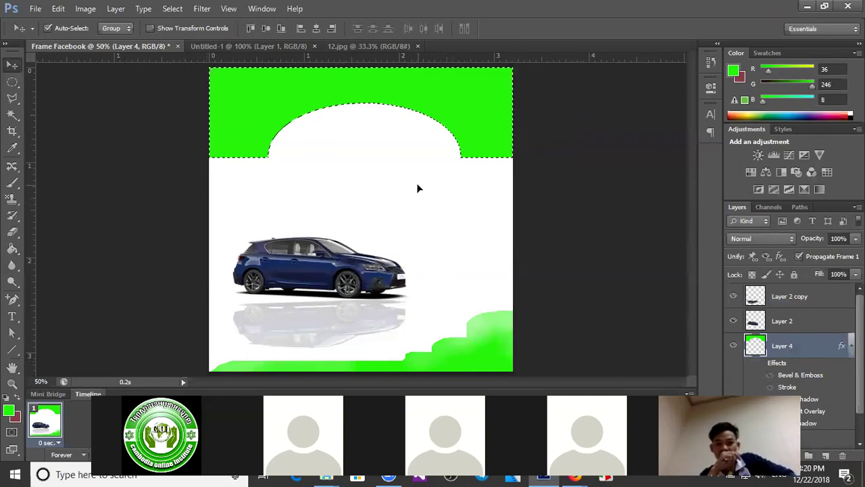
key("ctrl+d")
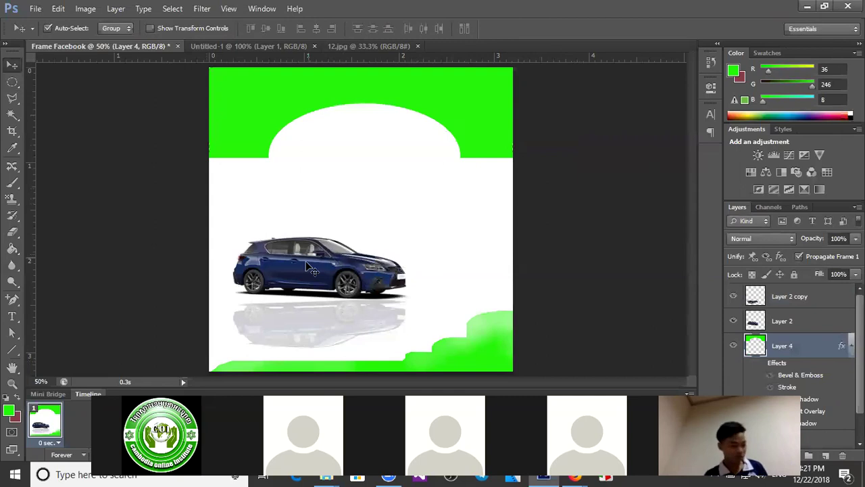
Step: Move the car about 0.53 in right and 1.24 in up into the arch, and align its reflection directly beneath it
left_click_drag(312, 261, 368, 152)
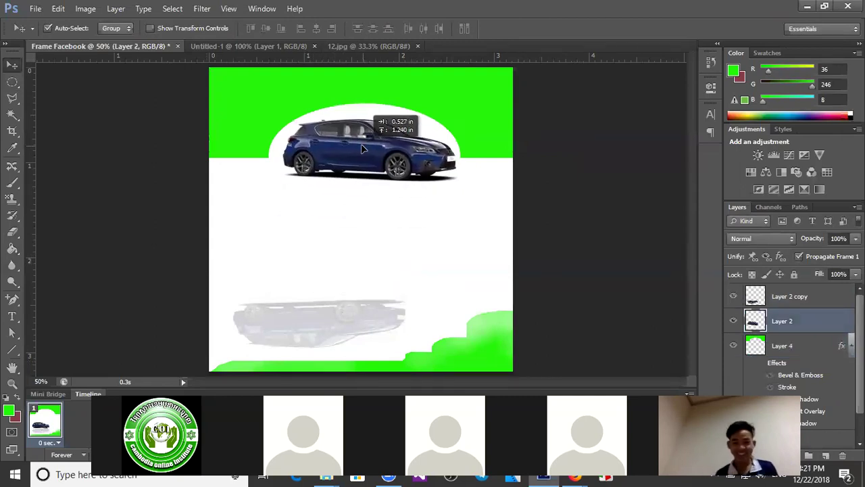
left_click_drag(329, 327, 382, 210)
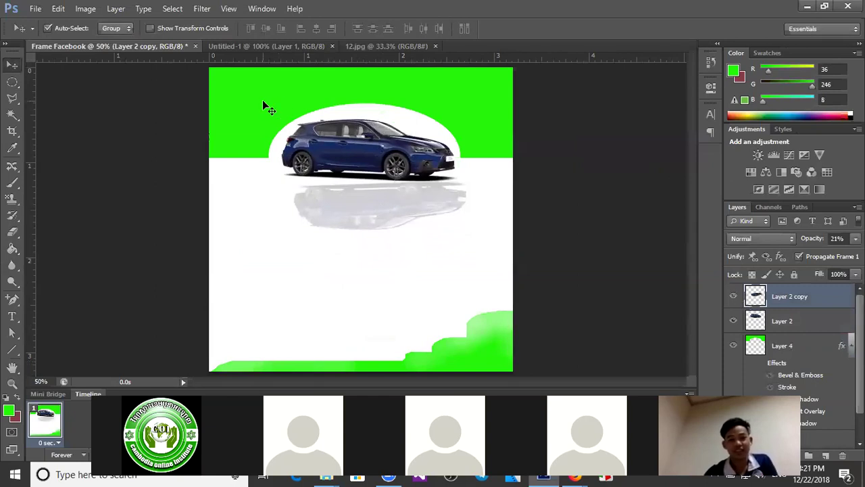
left_click(489, 264)
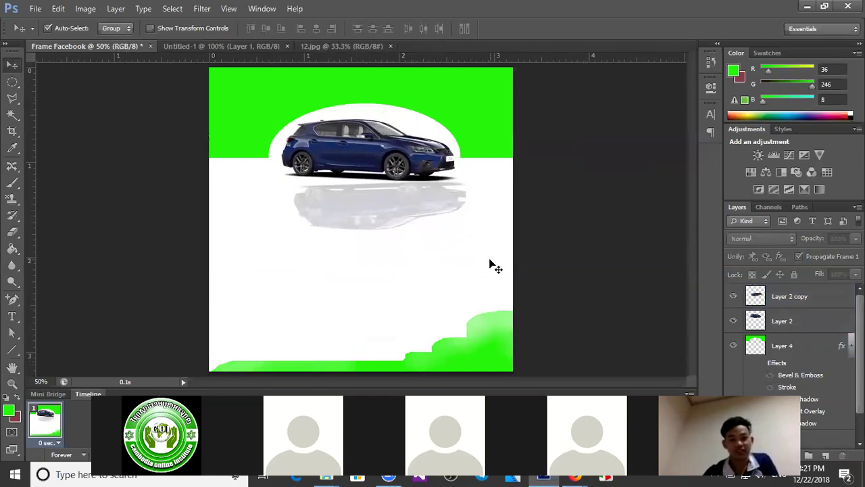
left_click_drag(394, 216, 382, 217)
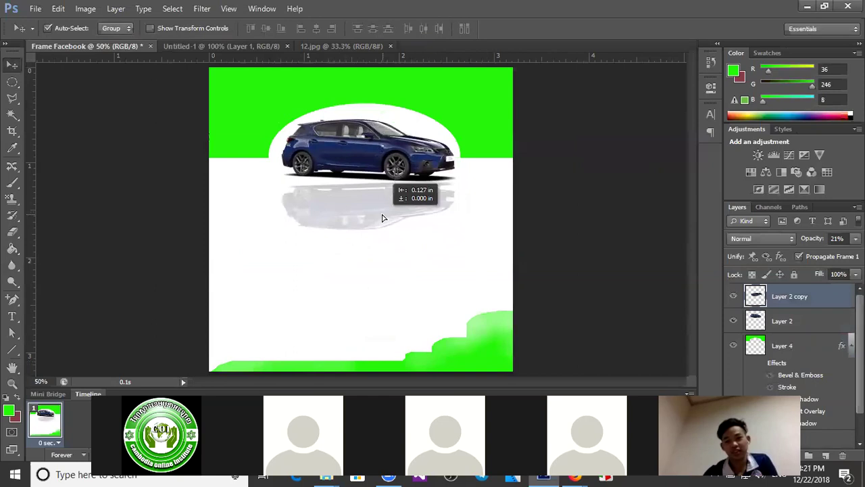
left_click(393, 286)
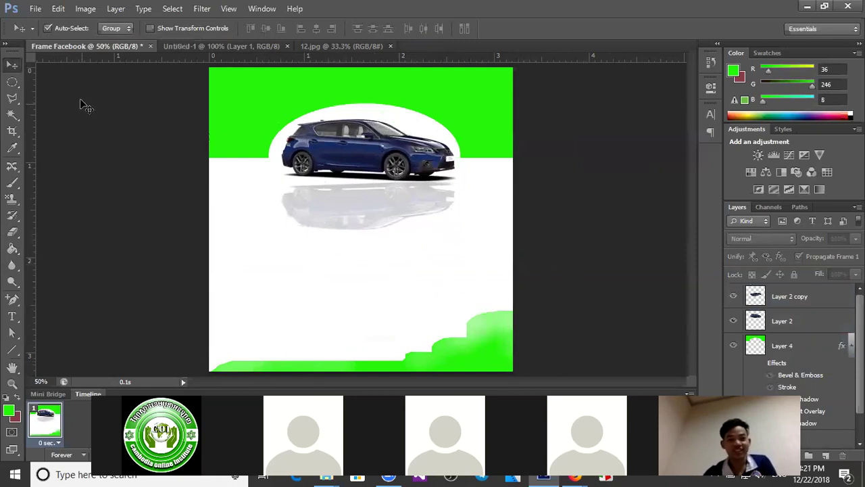
Step: Open the landscape image 1234 from the Phtoshop Lesson 1 folder
left_click(35, 9)
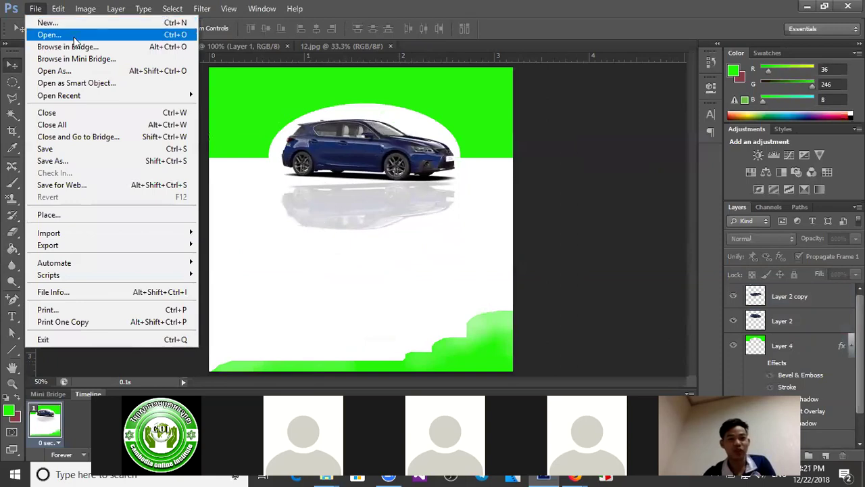
left_click(71, 34)
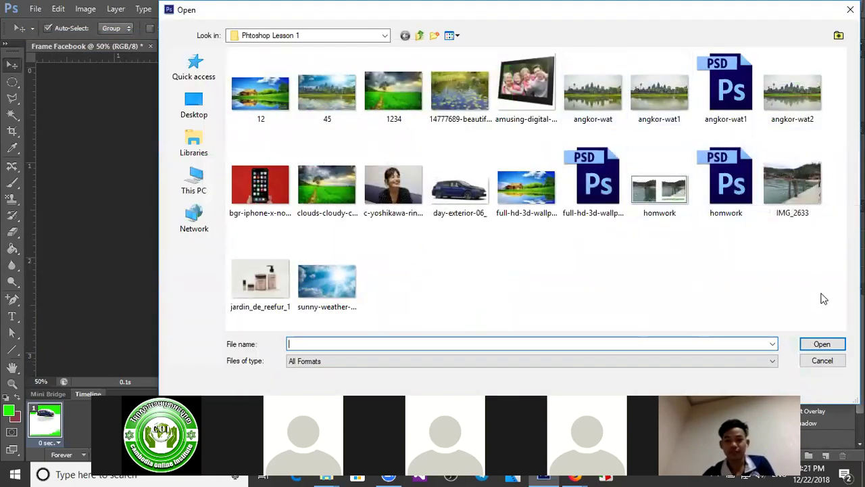
left_click(393, 91)
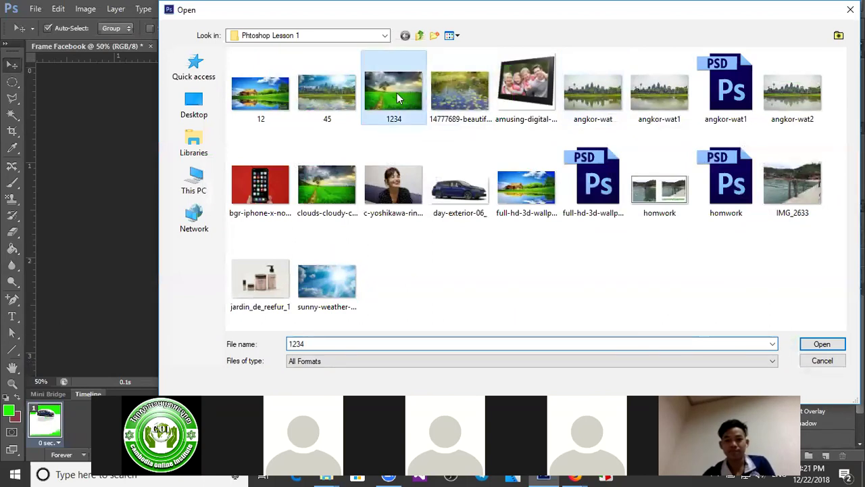
left_click(821, 344)
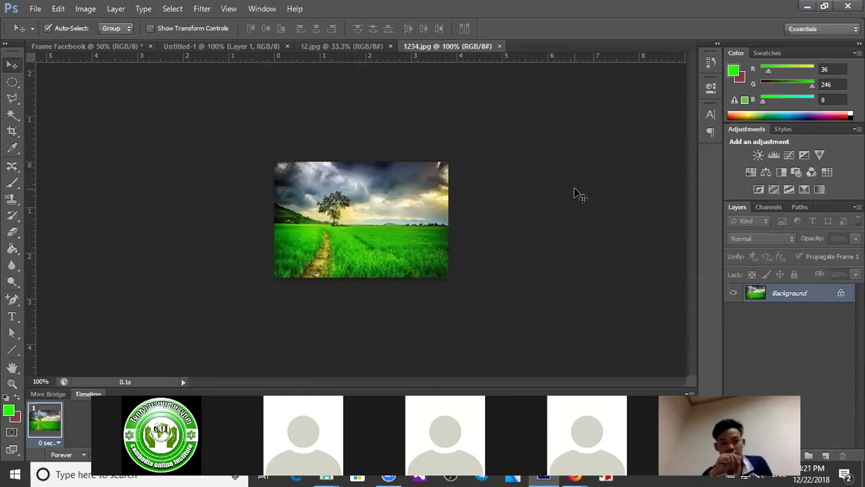
Step: Create a new transparent document 1920 pixels wide and 1080 pixels high
key("ctrl+n")
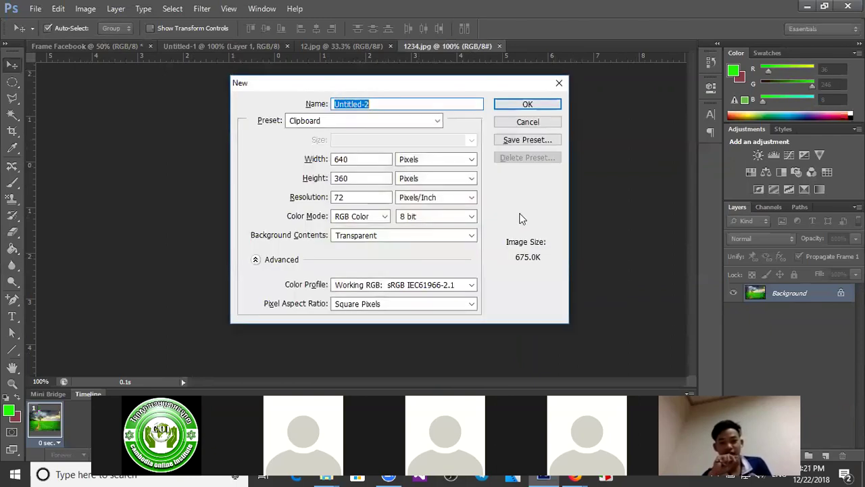
left_click(362, 159)
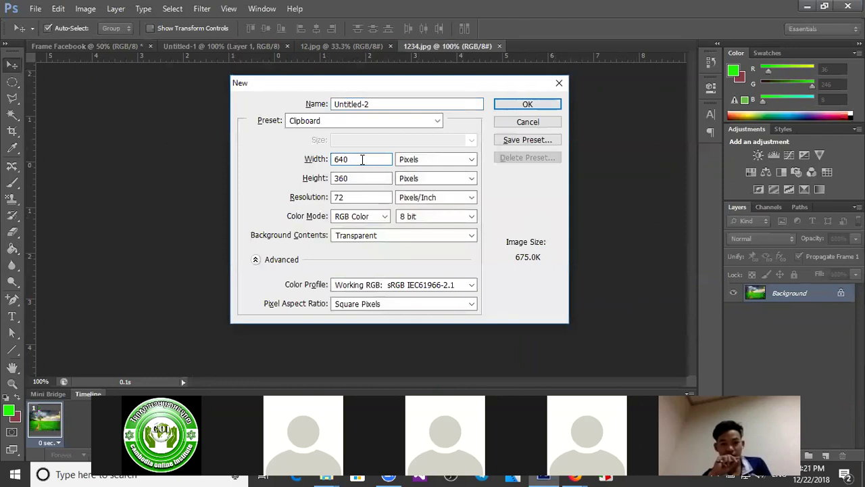
left_click_drag(353, 159, 324, 159)
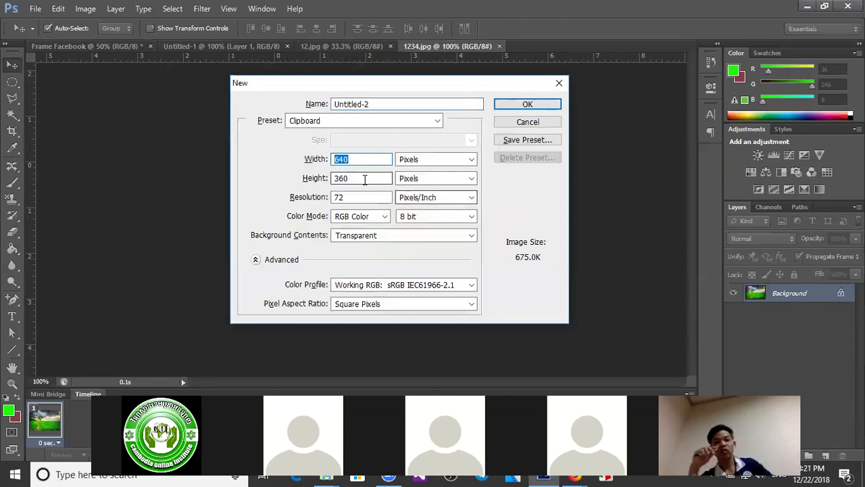
left_click(351, 177)
left_click_drag(351, 174, 311, 159)
left_click(357, 160)
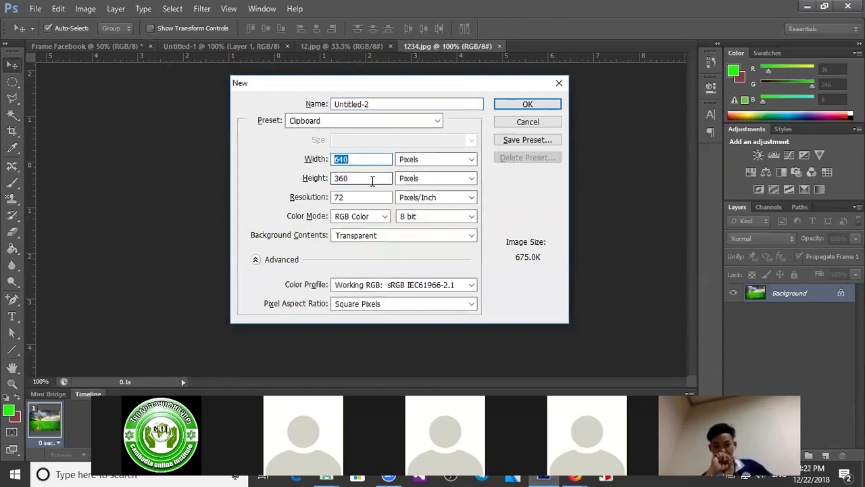
type("1920")
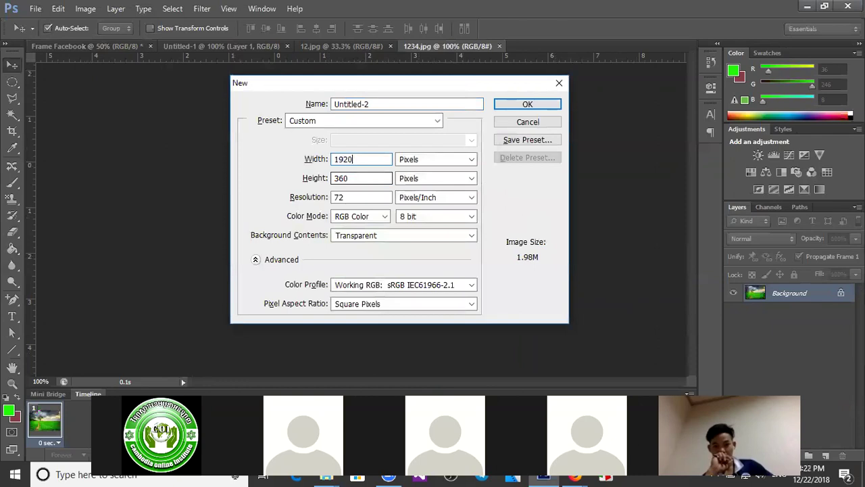
left_click_drag(355, 177, 310, 176)
type("1")
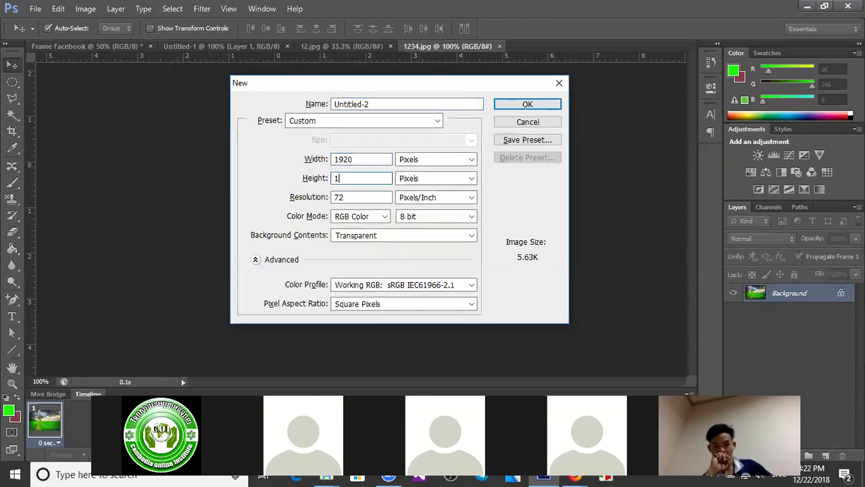
type("080")
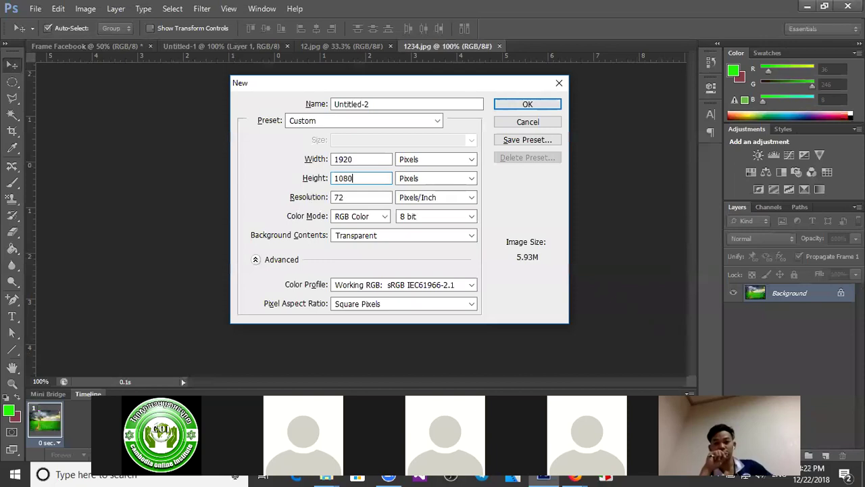
left_click(529, 106)
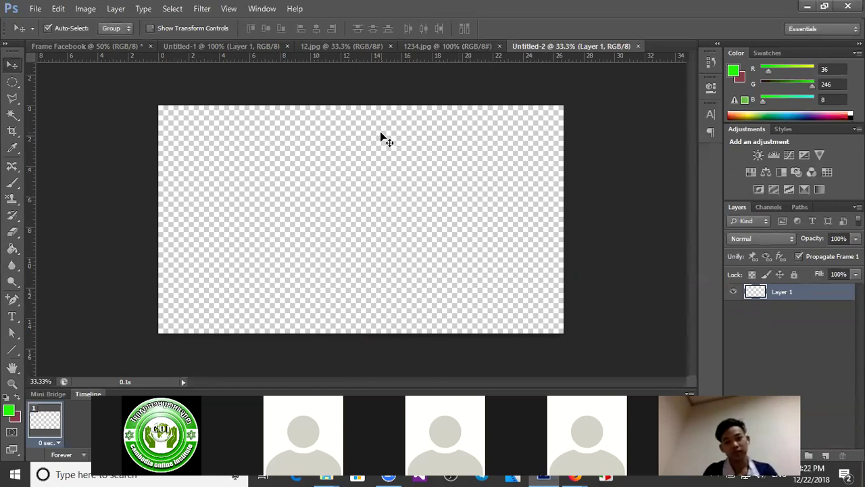
Step: Close the 12.jpg, 1234.jpg and Untitled-1 documents, and return to the blank Untitled-2 document
left_click(338, 46)
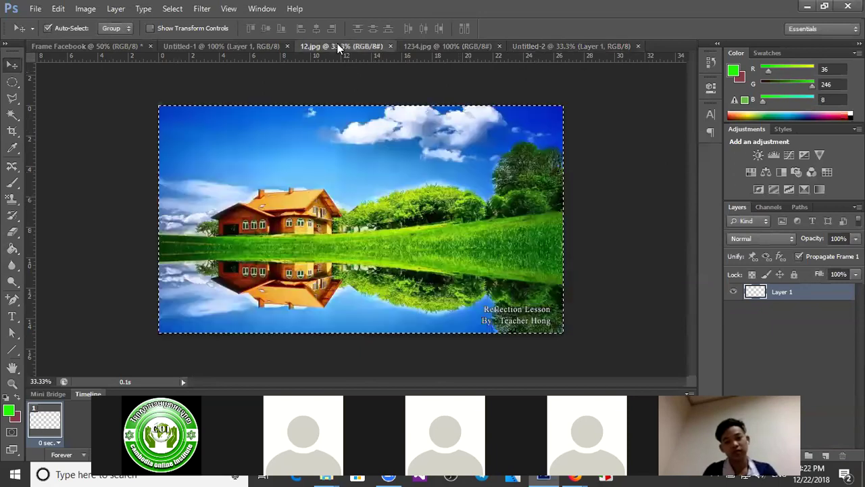
left_click(577, 46)
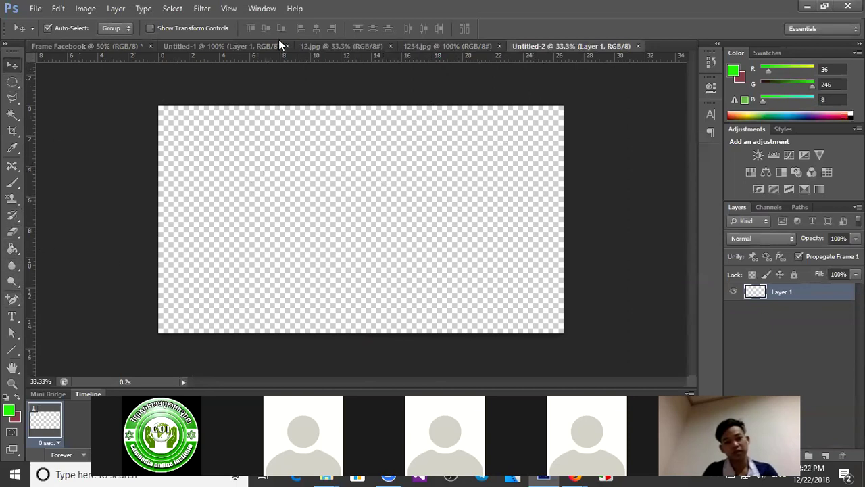
left_click(448, 46)
key("ctrl+w")
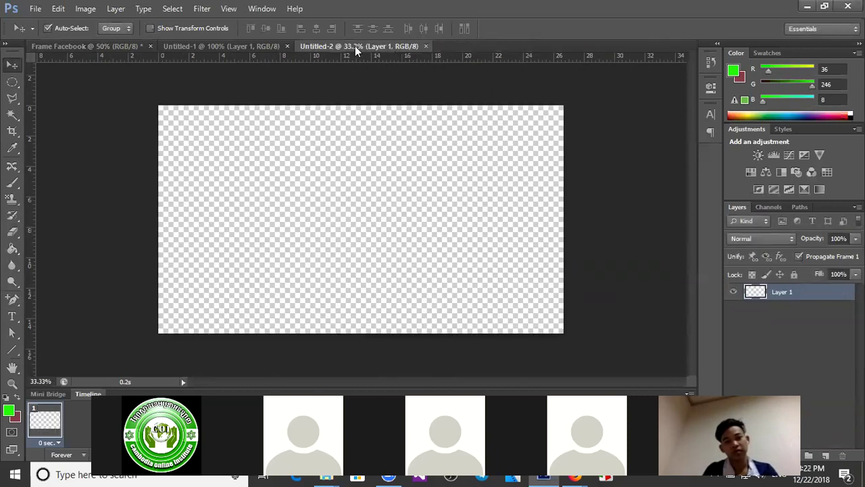
left_click(390, 46)
left_click(251, 46)
left_click(288, 46)
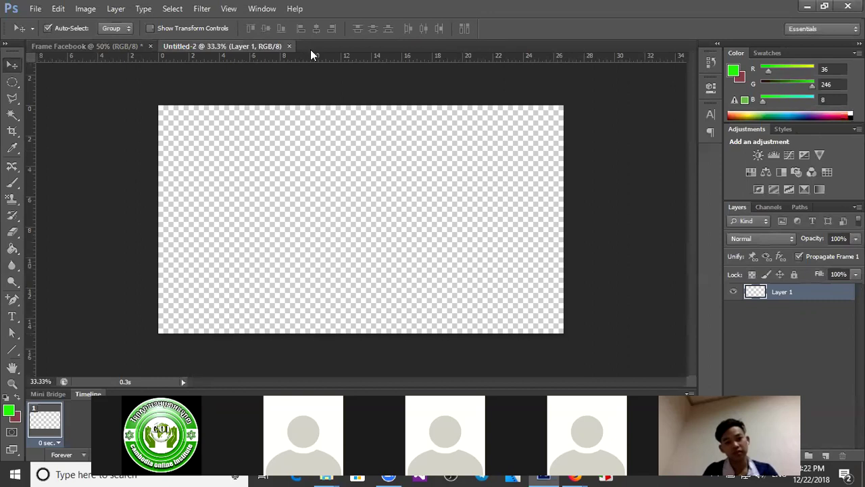
left_click(123, 45)
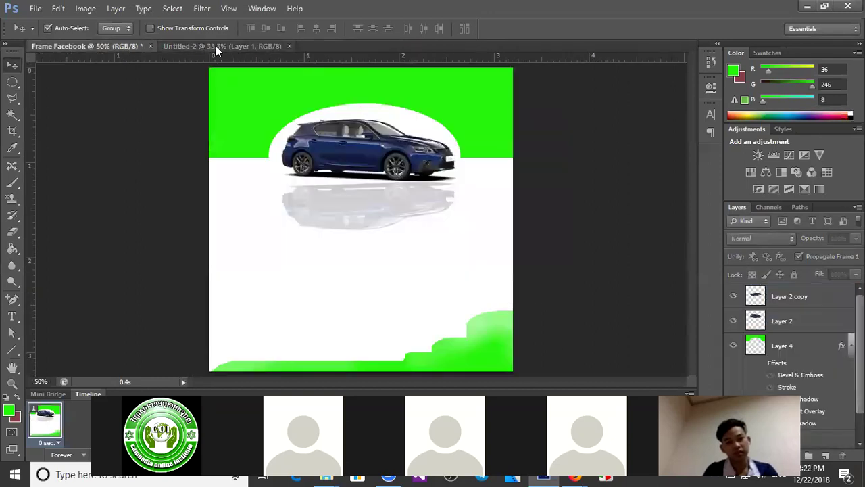
left_click(217, 46)
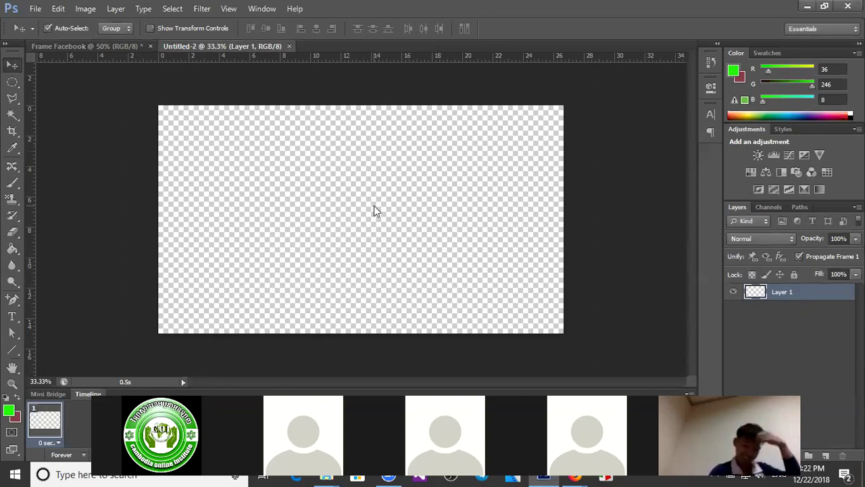
Step: Open the car image day-exterior-06_8X1 from the Phtoshop Lesson 1 folder
key("ctrl+o")
left_click(465, 197)
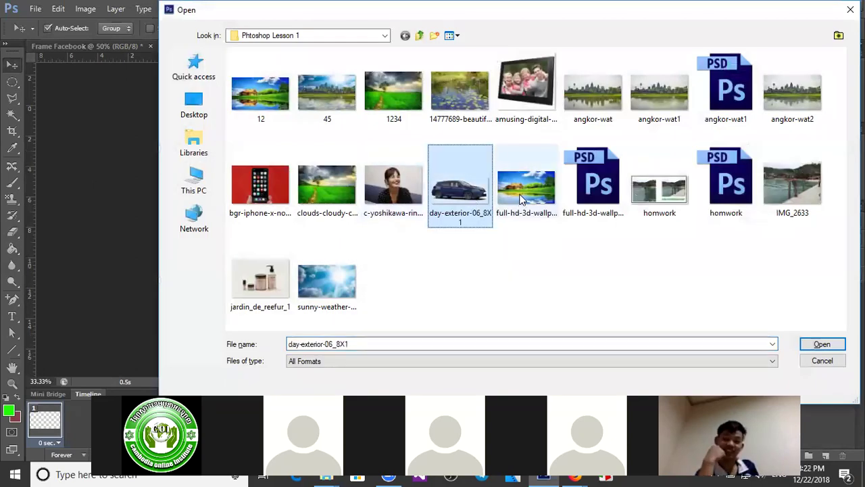
left_click(822, 344)
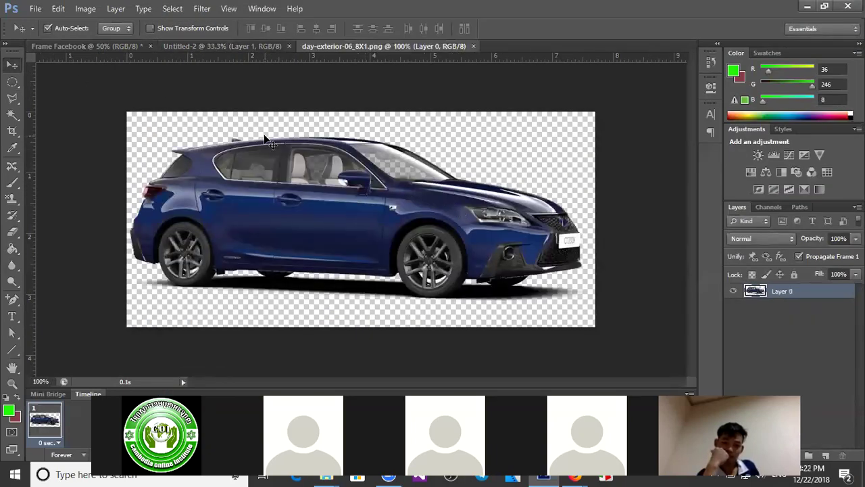
Step: Copy the entire car image into Untitled-2 and place it slightly above the centre of the canvas
key("ctrl+a")
left_click_drag(392, 209, 227, 49)
left_click_drag(230, 48, 295, 175)
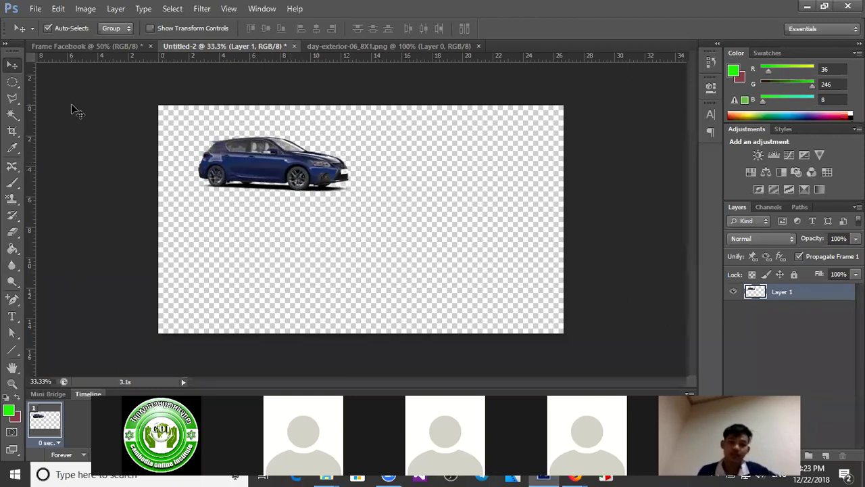
left_click_drag(276, 168, 370, 198)
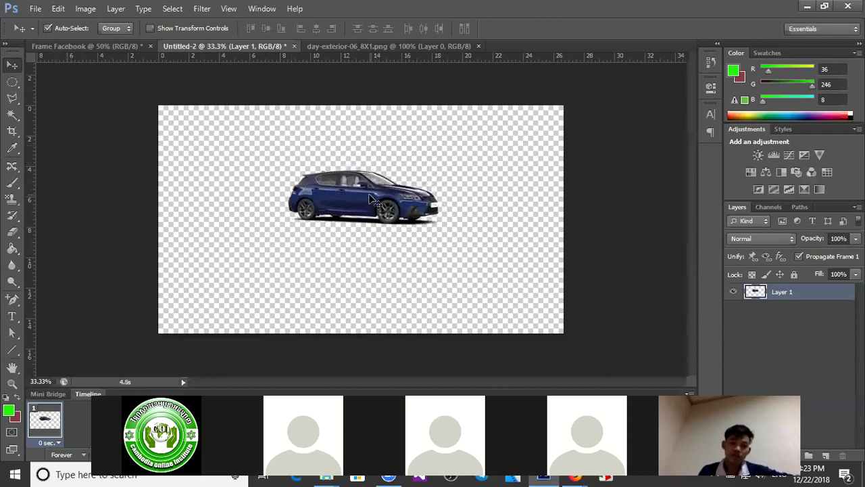
mouse_move(366, 198)
left_mouse_down()
mouse_move(351, 181)
mouse_move(358, 184)
left_mouse_up()
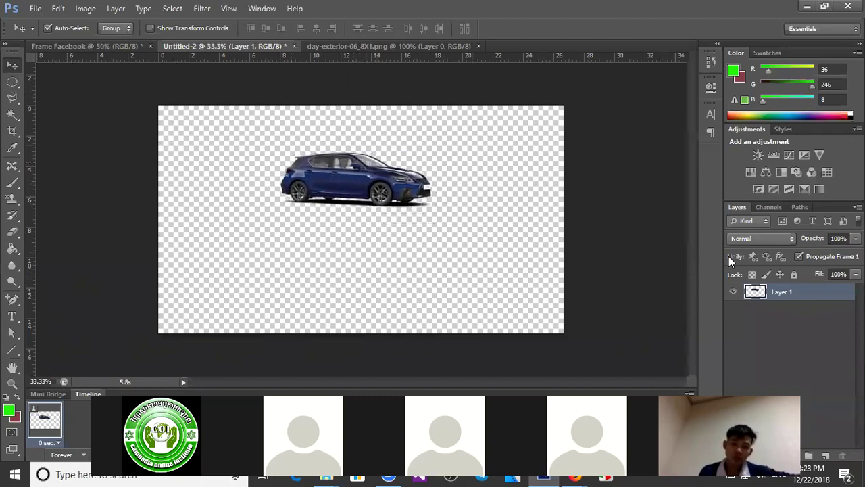
right_click(754, 293)
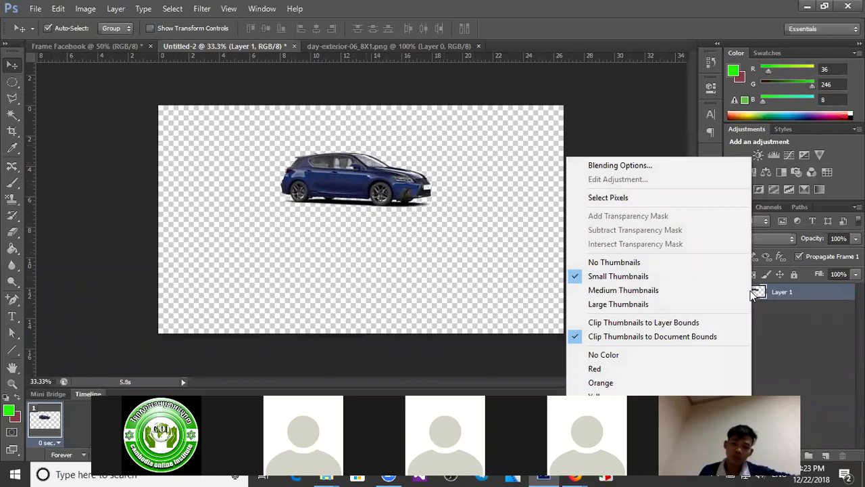
left_click(764, 292)
right_click(764, 292)
left_click(777, 292)
right_click(777, 292)
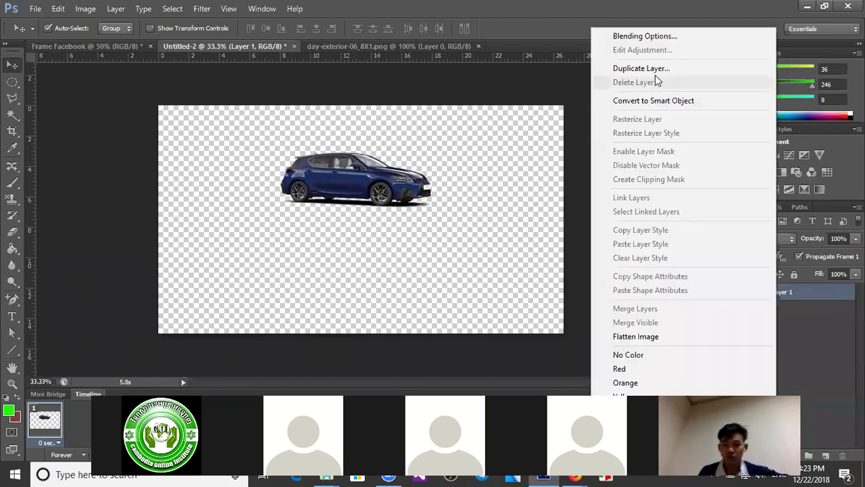
left_click(801, 297)
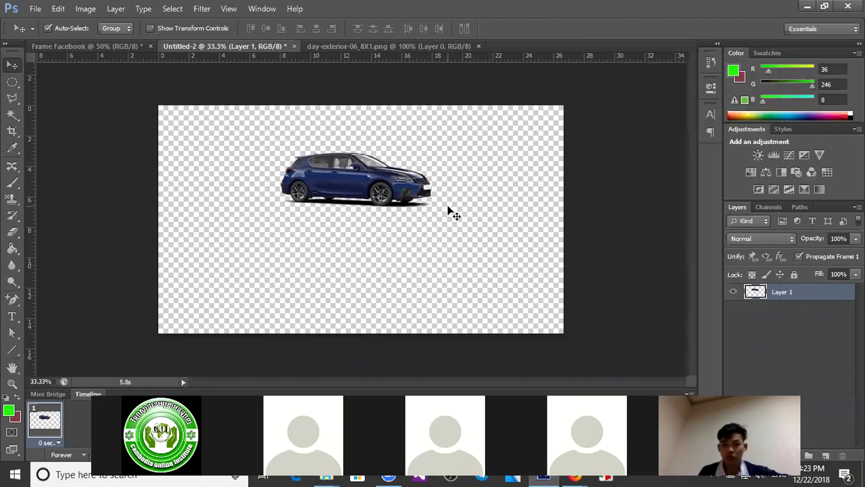
Step: Duplicate the car layer, Layer 1, within the same document
right_click(781, 294)
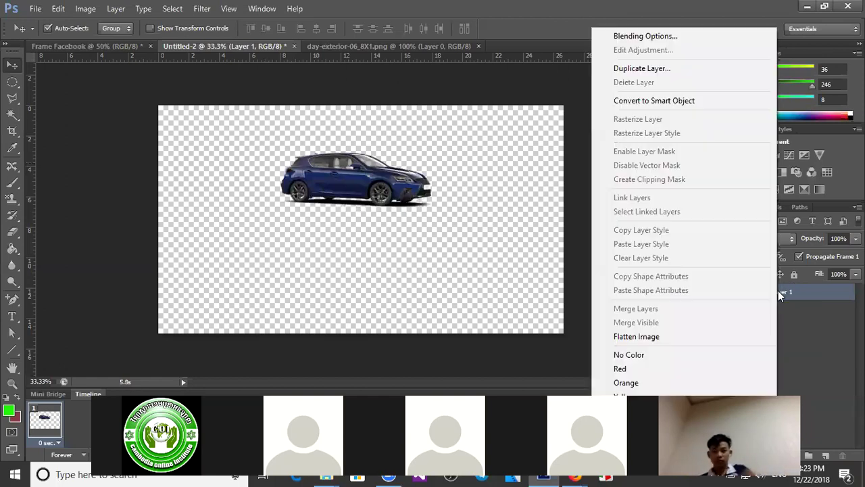
left_click(642, 68)
left_click(542, 142)
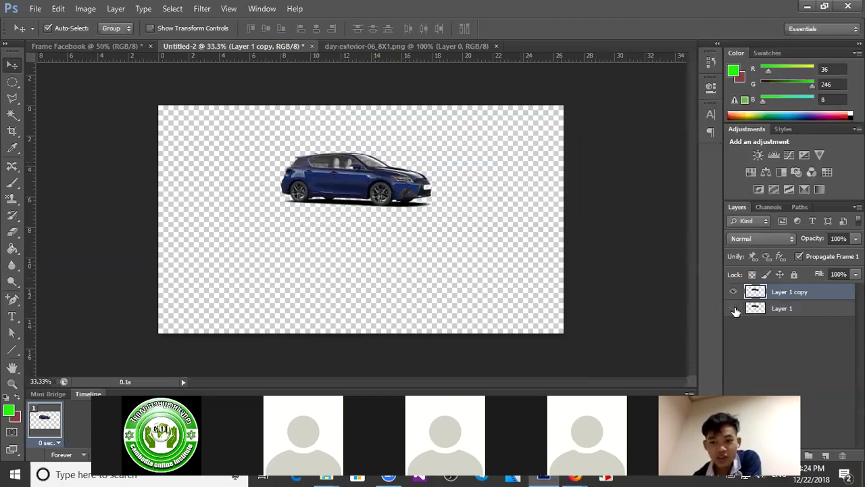
Step: Check the two overlapping car layers by toggling the original's visibility and moving the copy below it, undoing each move
left_click(734, 309)
left_click(734, 308)
left_click(734, 308)
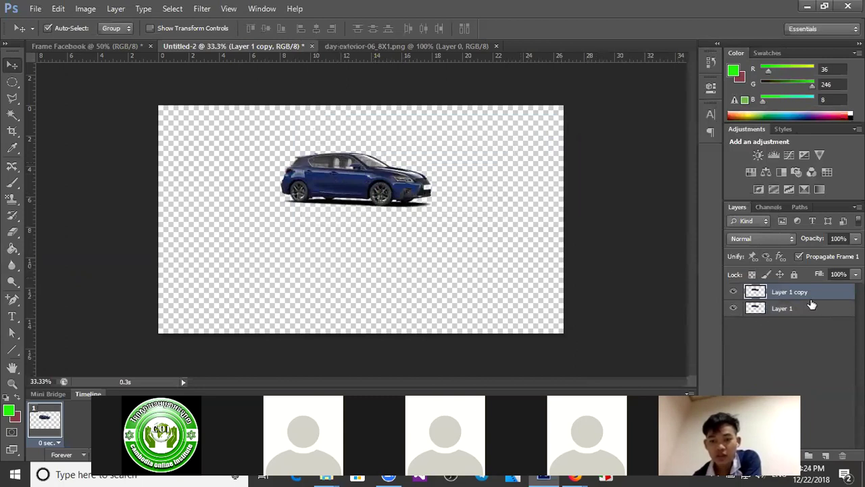
left_click_drag(375, 179, 387, 246)
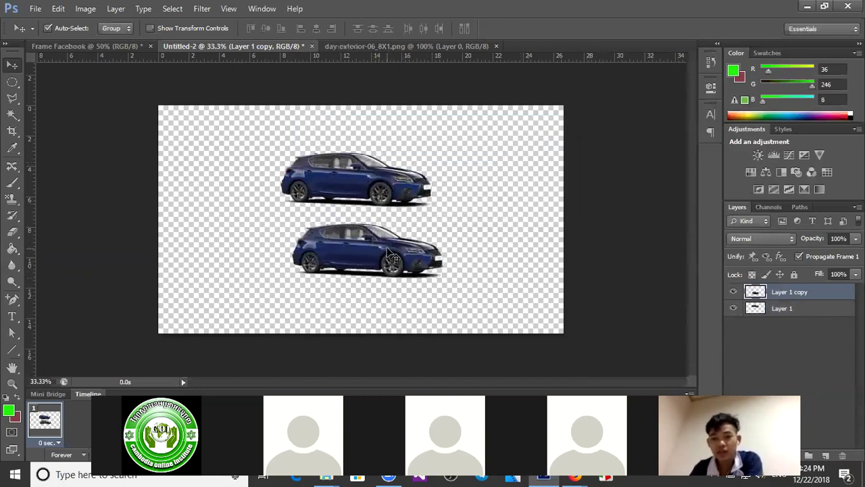
key("ctrl+z")
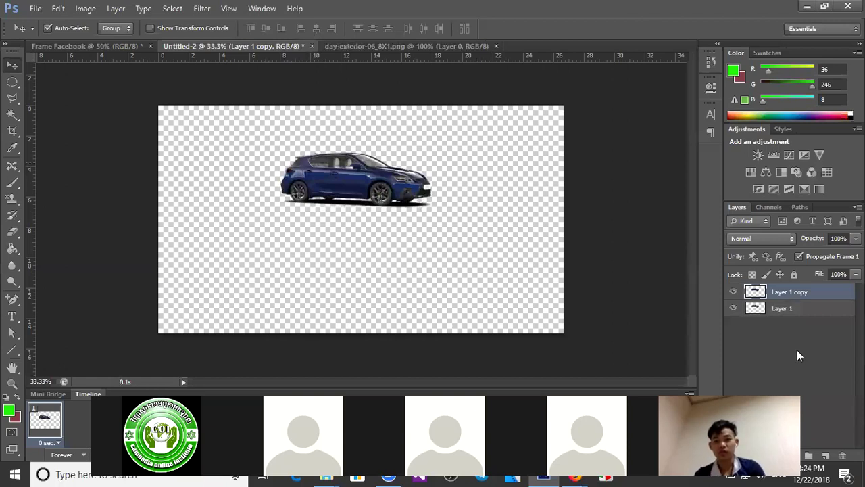
left_click_drag(371, 184, 388, 265)
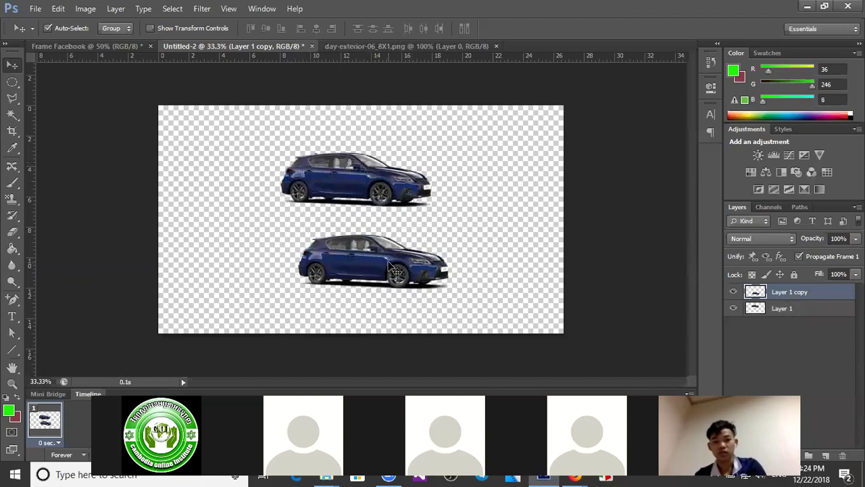
key("ctrl+z")
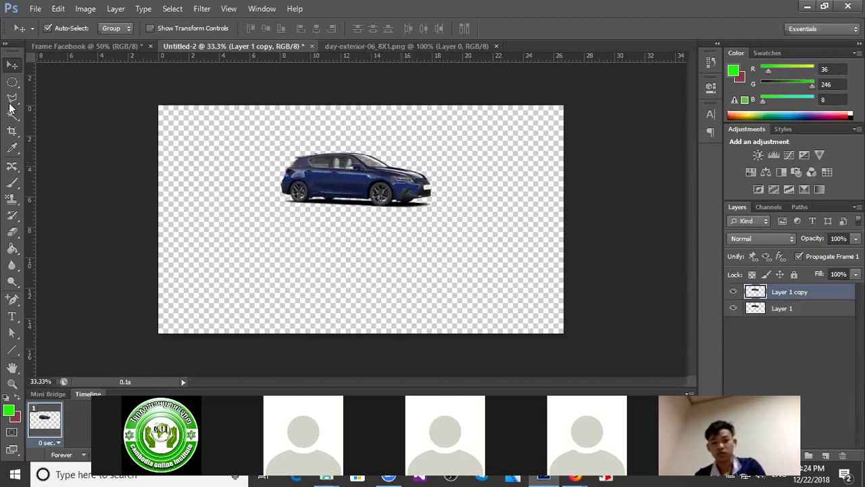
Step: Flip the car copy vertically at -72% height using a rectangular selection, position it directly beneath the original car, and clear the selection
left_click(12, 82)
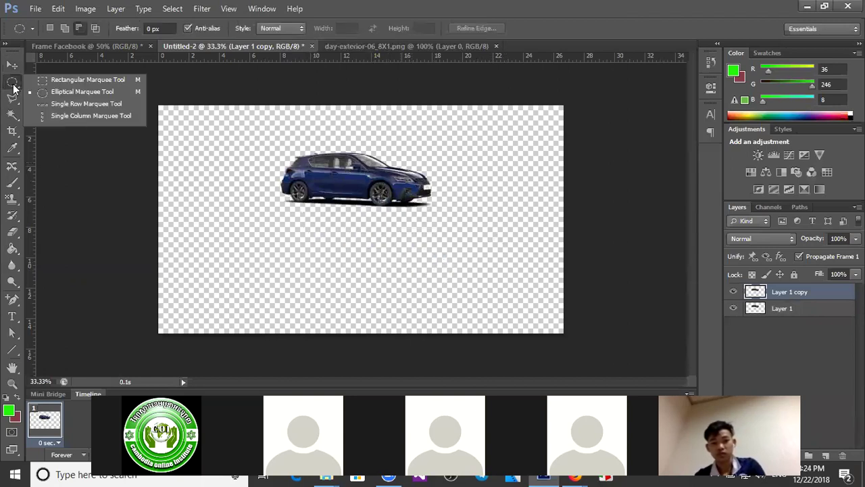
left_click(71, 80)
left_click_drag(248, 131, 453, 223)
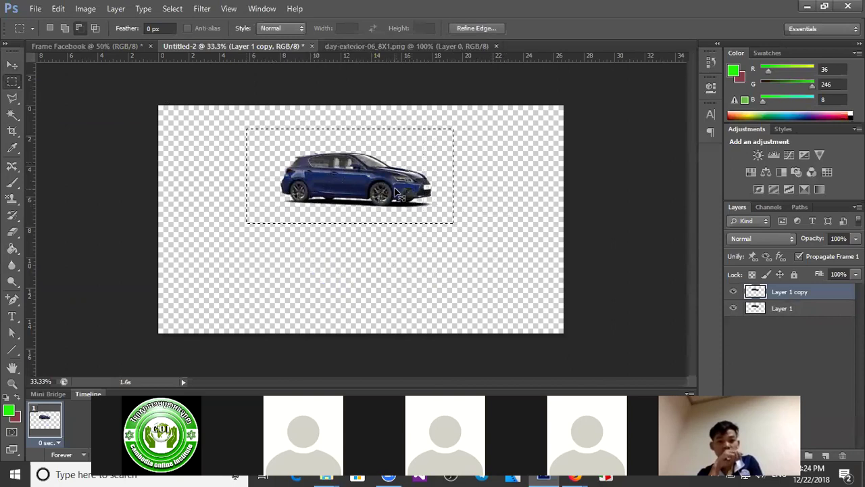
key("ctrl+t")
left_click_drag(350, 129, 365, 292)
left_click_drag(382, 252, 387, 231)
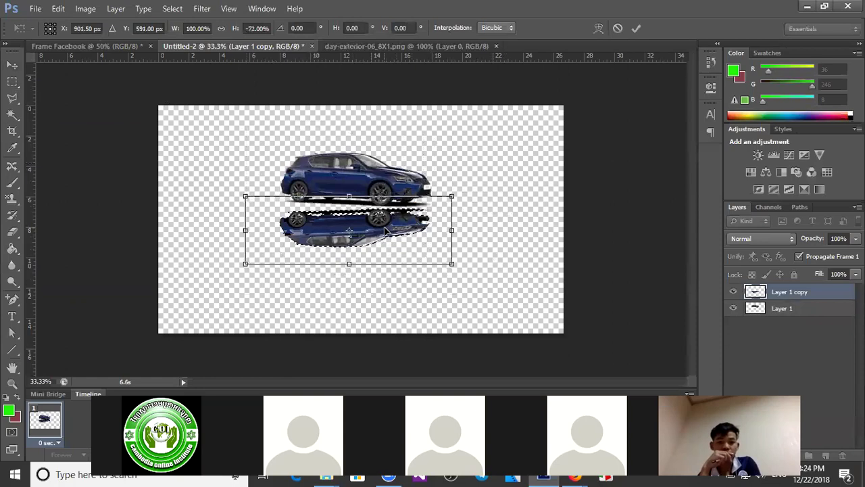
key("Return")
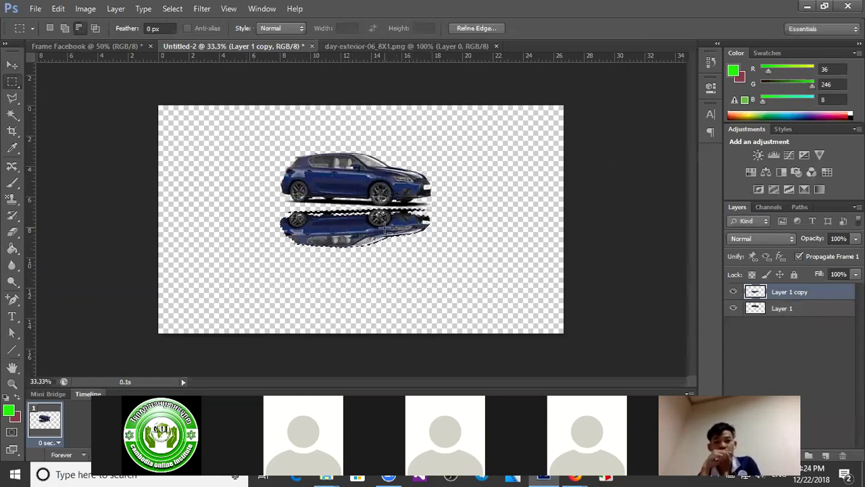
key("Return")
key("ctrl+d")
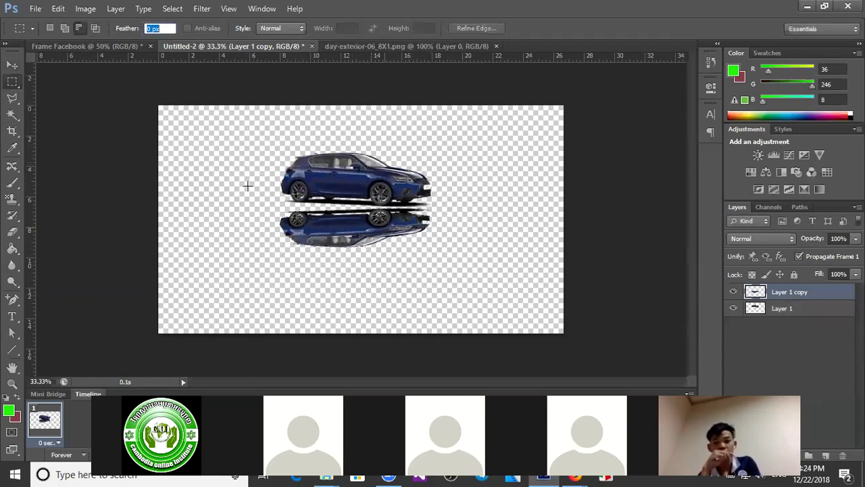
Step: Reduce the opacity of the flipped car layer to 77% for a faded reflection
mouse_move(820, 239)
left_mouse_down()
mouse_move(791, 241)
mouse_move(818, 240)
left_mouse_up()
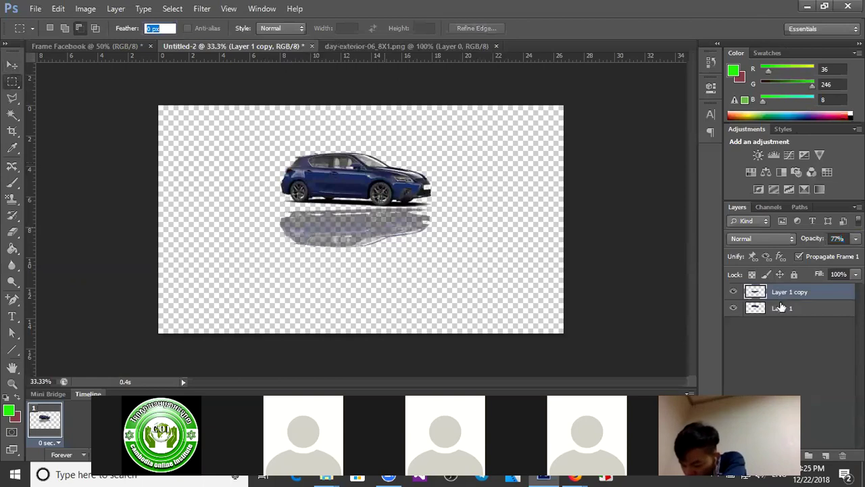
Step: Delete the faded, flipped car reflection layer, Layer 1 copy, from the document
left_click(13, 65)
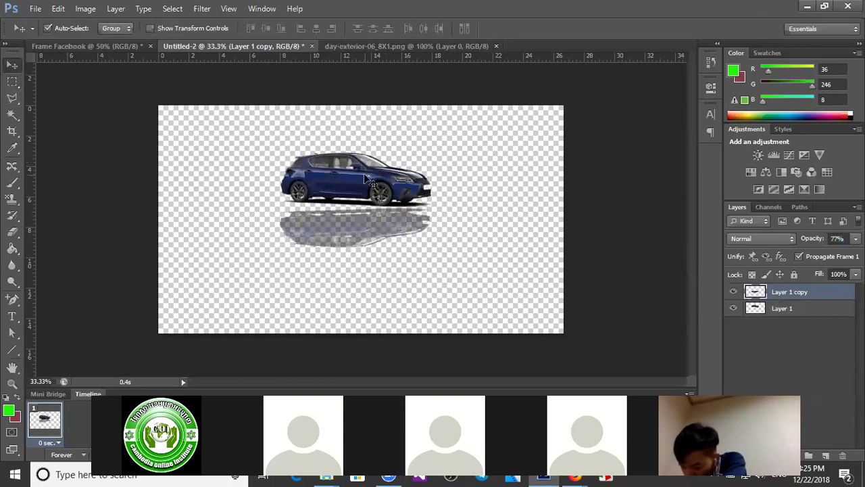
left_click(350, 173)
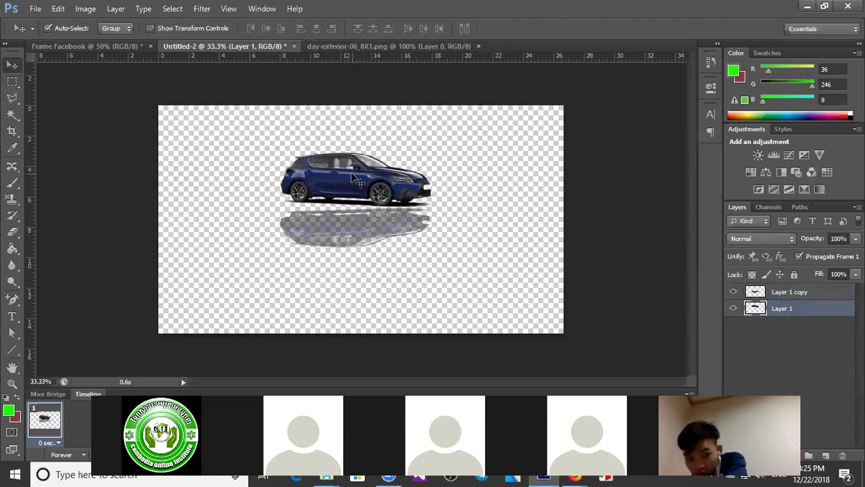
left_click(368, 236)
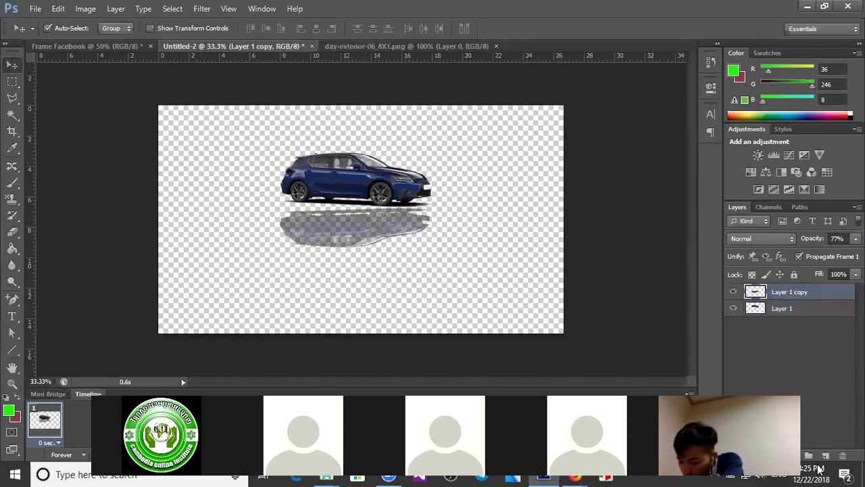
left_click(842, 458)
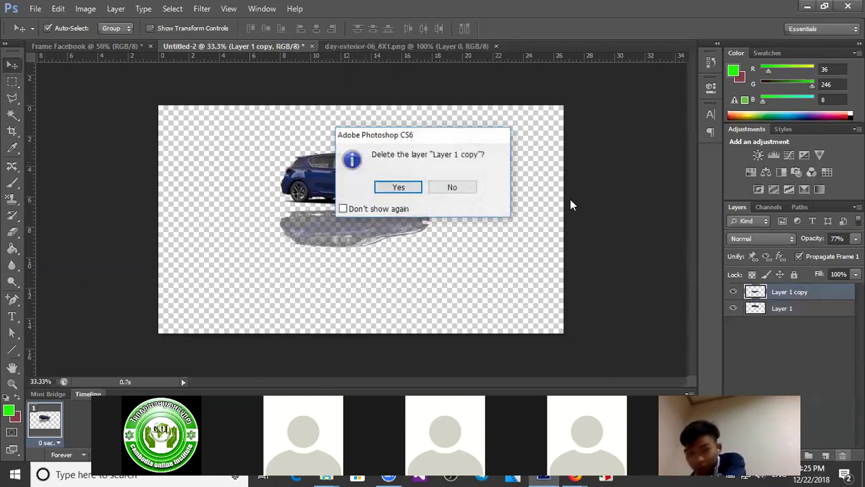
left_click(393, 187)
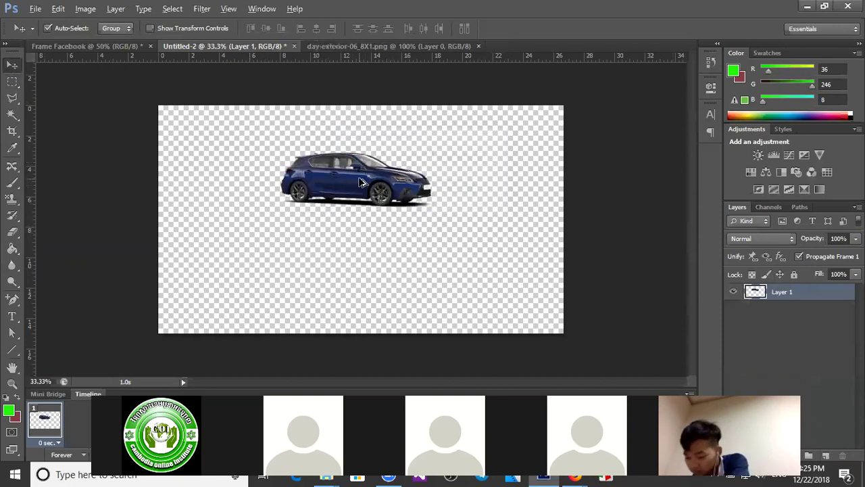
Step: Duplicate the car twice and arrange the three cars in a vertical column down the middle of the canvas
left_click_drag(359, 182, 480, 270, "alt")
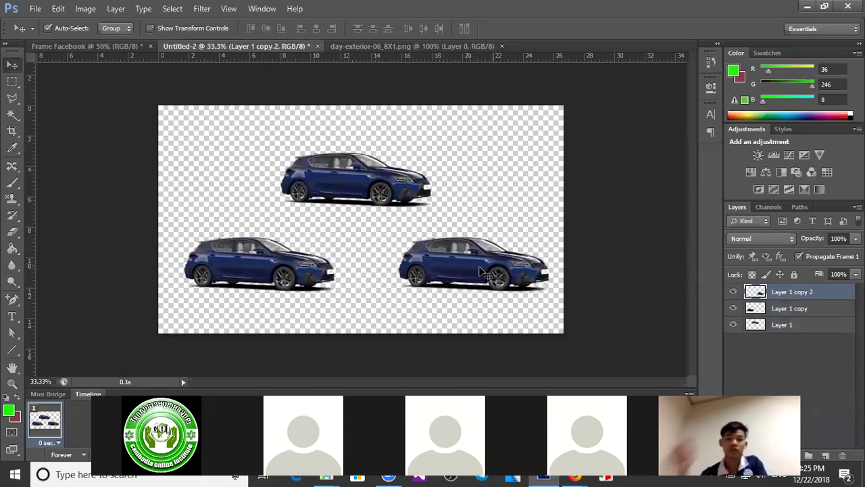
left_click_drag(370, 194, 376, 161)
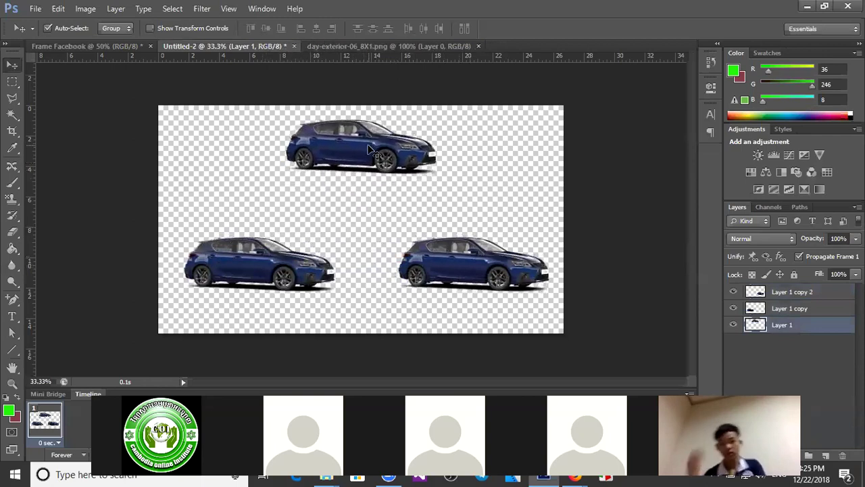
left_click_drag(291, 264, 401, 209)
left_click_drag(456, 258, 354, 281)
left_click(371, 218)
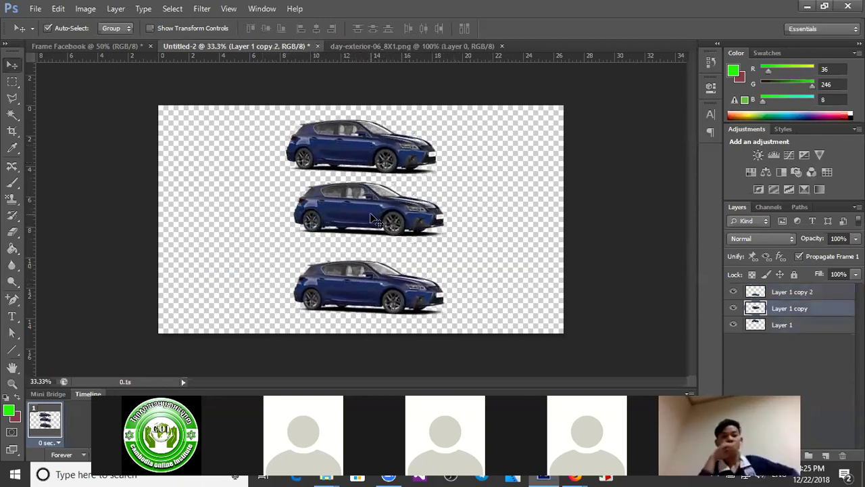
left_click(405, 282)
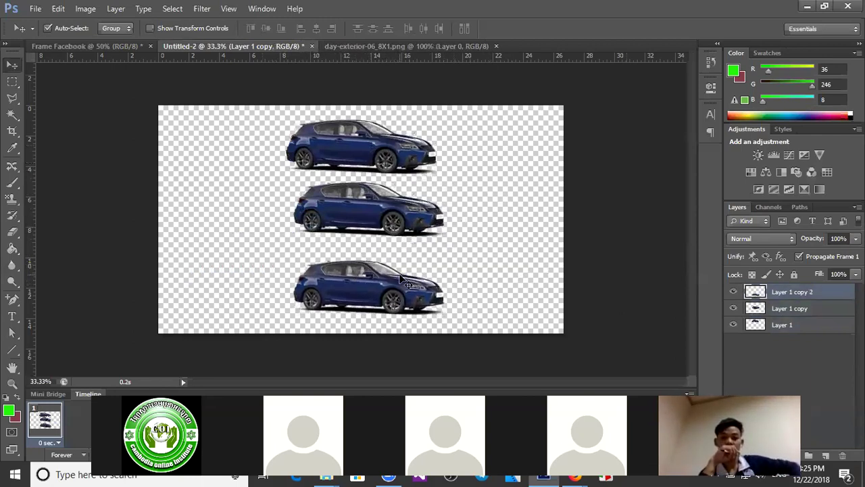
Step: Try rotating the middle car copy 90° counterclockwise, 180° and 90° clockwise, and delete that copy
left_click(371, 217)
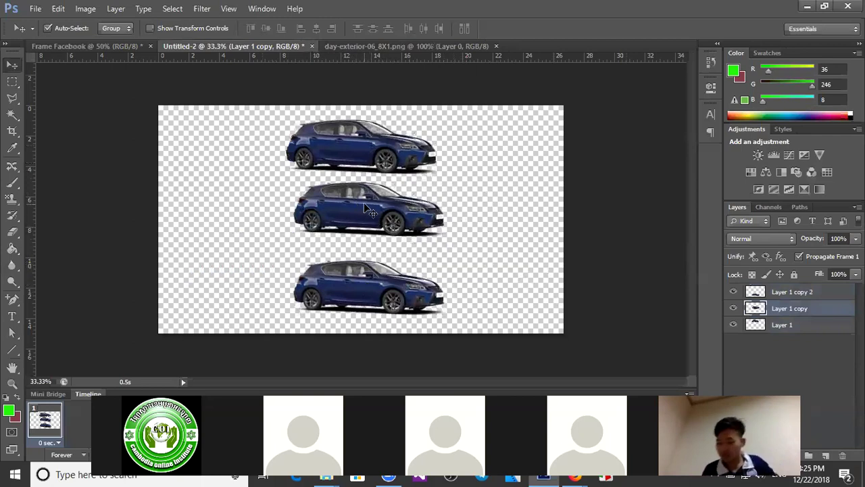
left_click(58, 9)
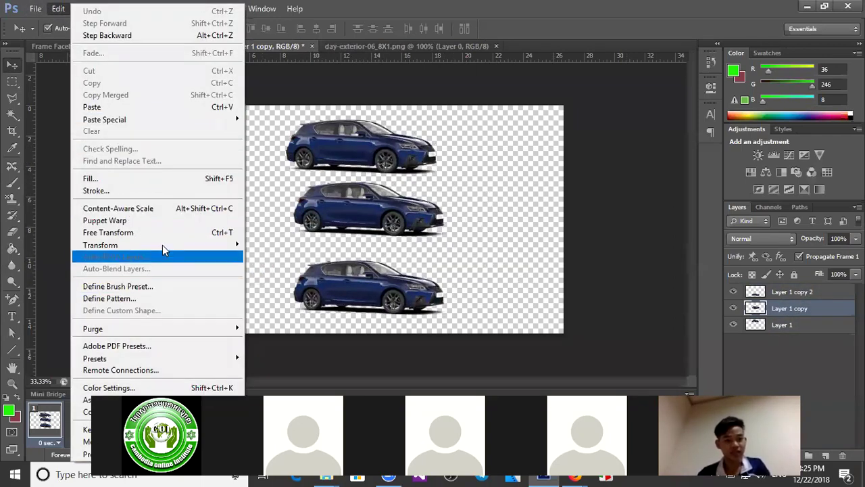
mouse_move(190, 248)
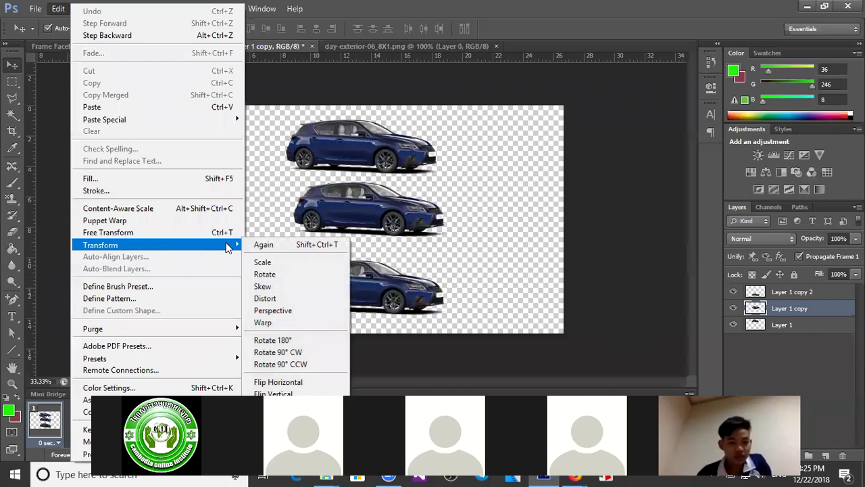
left_click(300, 364)
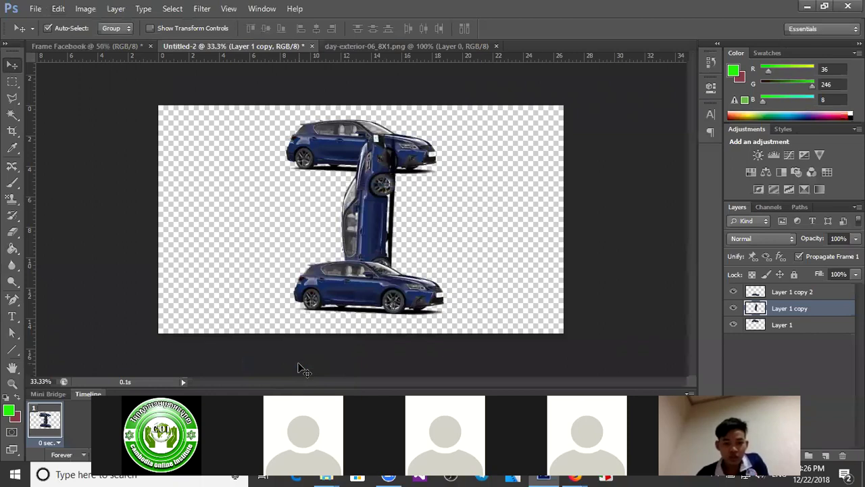
left_click(59, 9)
mouse_move(214, 243)
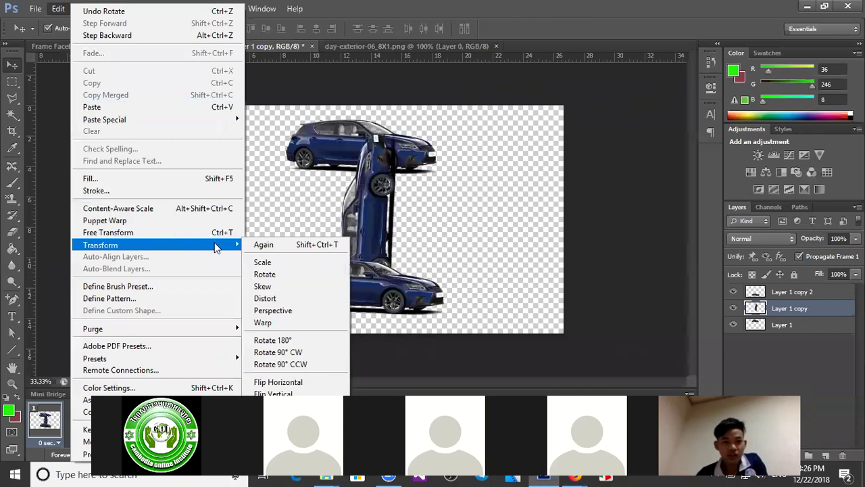
left_click(284, 341)
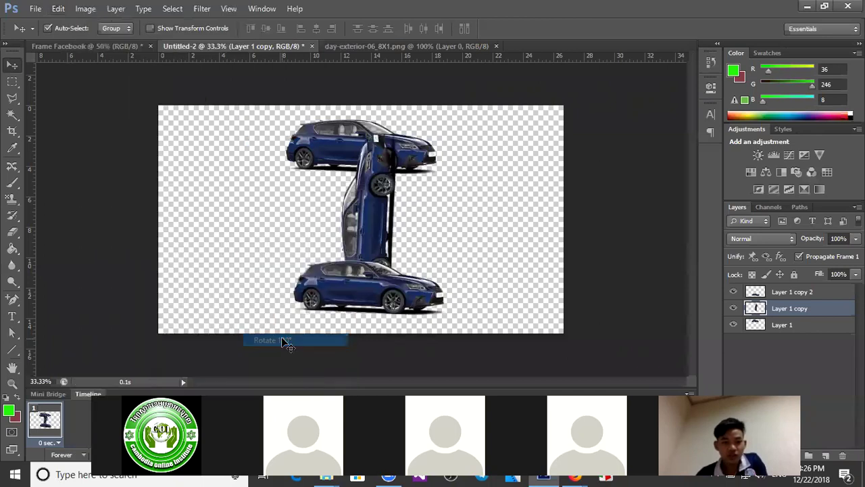
left_click(59, 9)
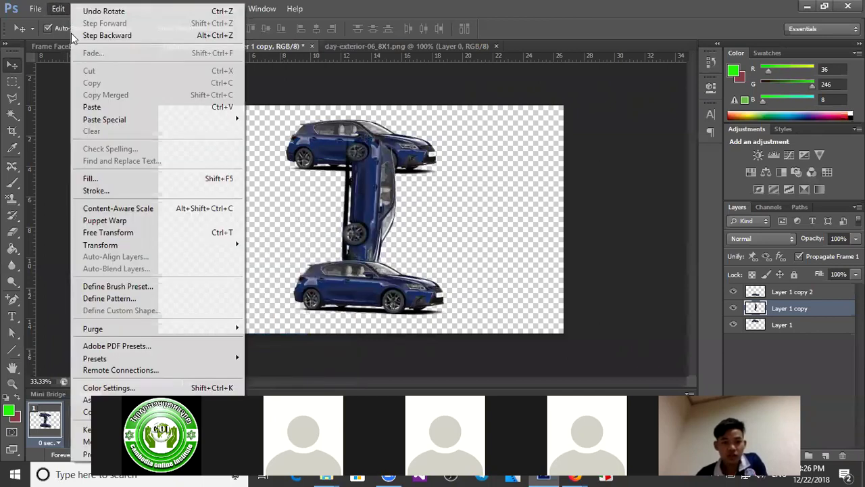
mouse_move(233, 245)
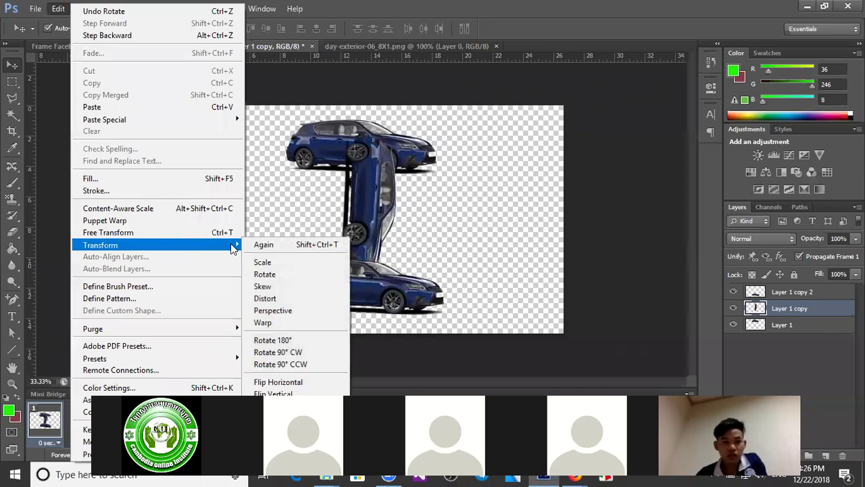
left_click(296, 352)
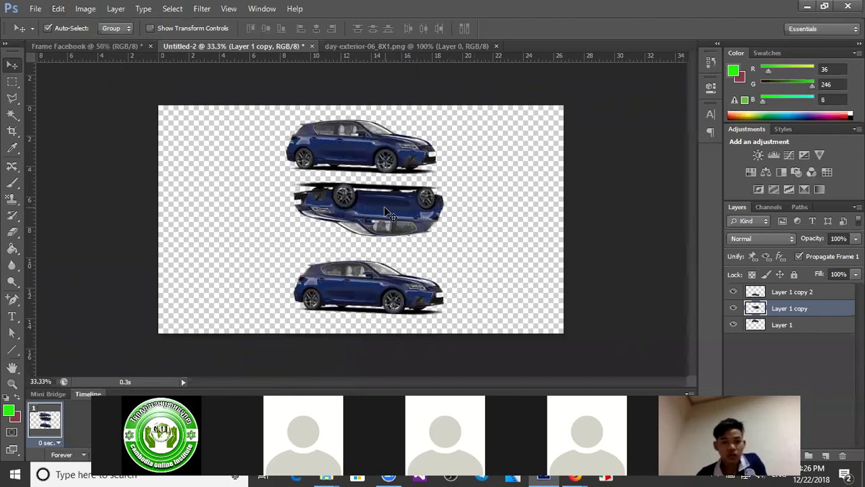
key("Delete")
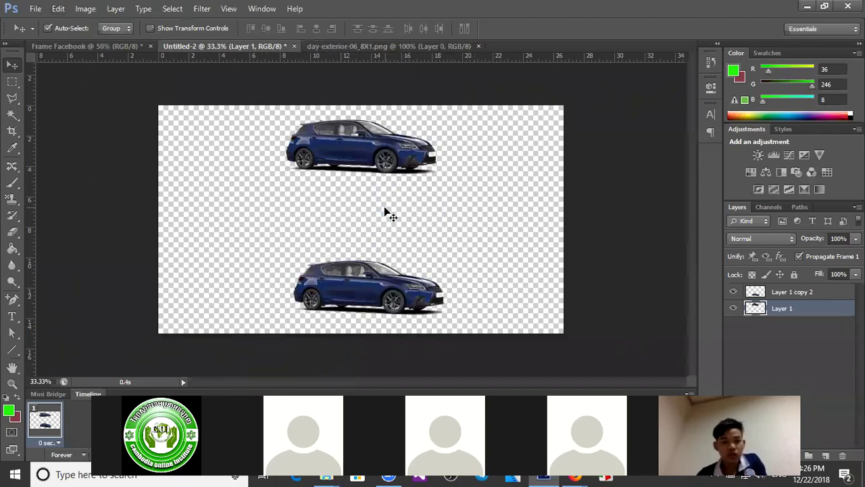
Step: Flip the remaining car copy vertically at about -67% height with Free Transform and place it directly beneath the original car
left_click_drag(372, 287, 374, 255)
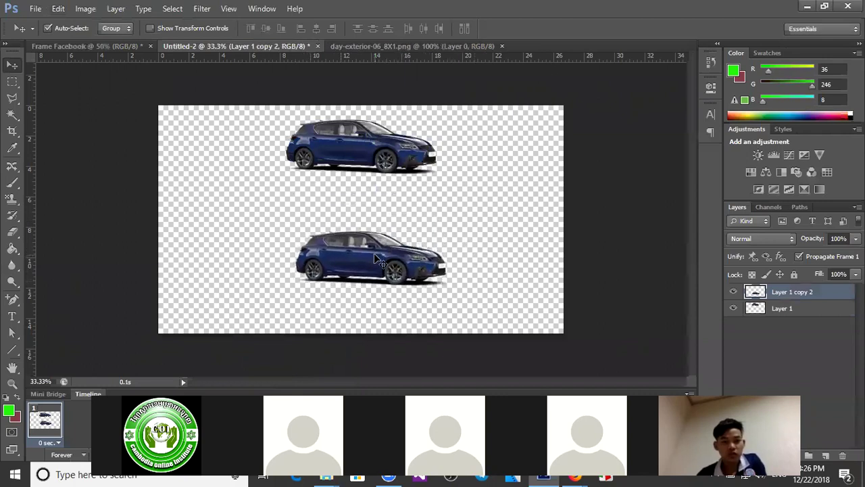
key("ctrl+t")
mouse_move(372, 289)
left_mouse_down()
mouse_move(372, 184)
mouse_move(375, 272)
left_mouse_up()
left_click_drag(372, 230, 372, 193)
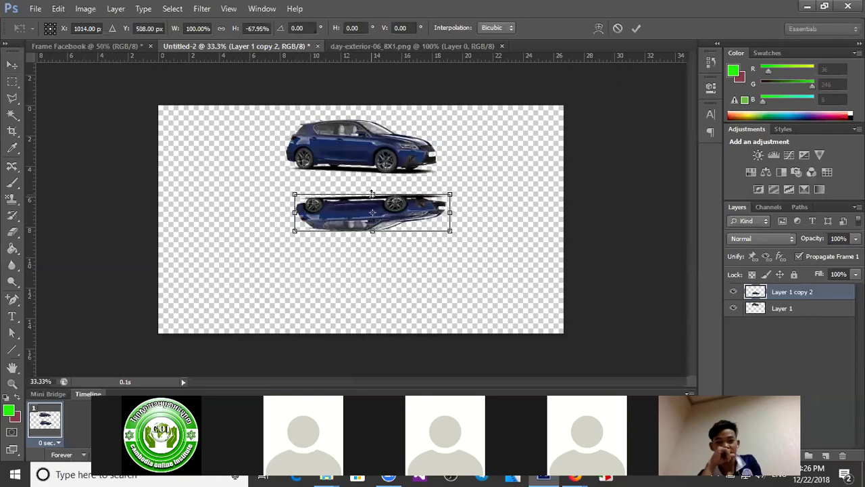
left_click_drag(401, 221, 369, 211)
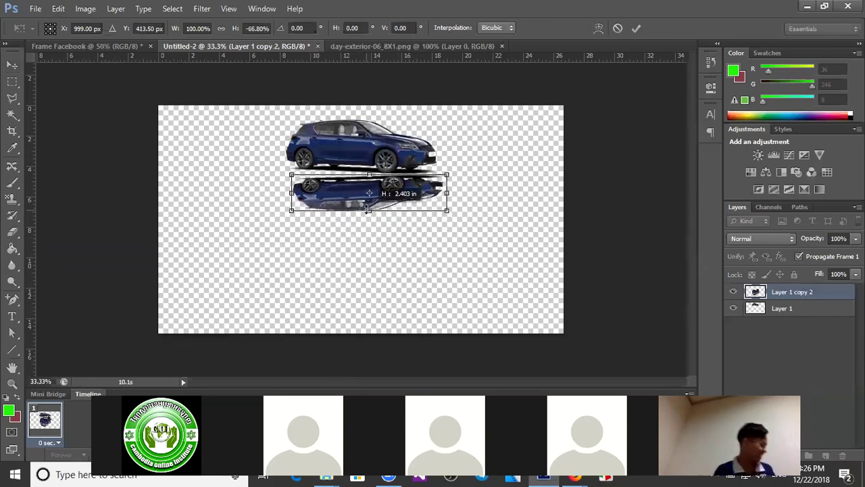
key("Return")
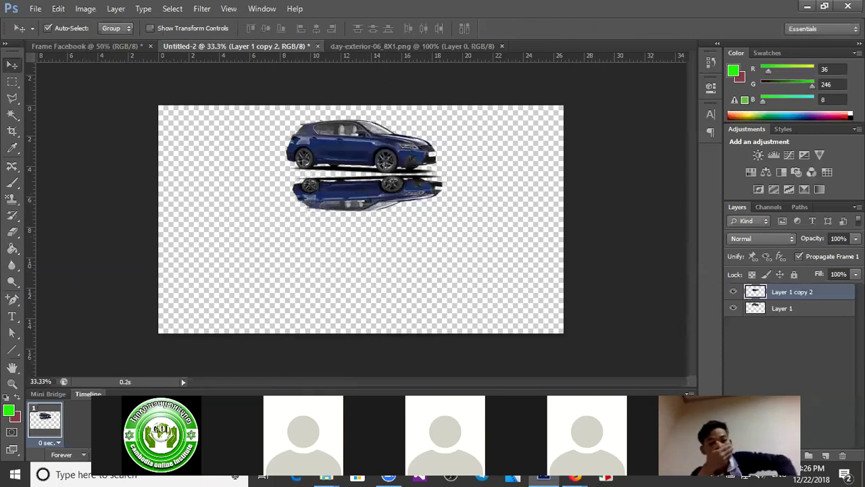
Step: Reduce the flipped car layer's opacity to 59% and deselect the layer
left_click_drag(371, 202, 383, 197)
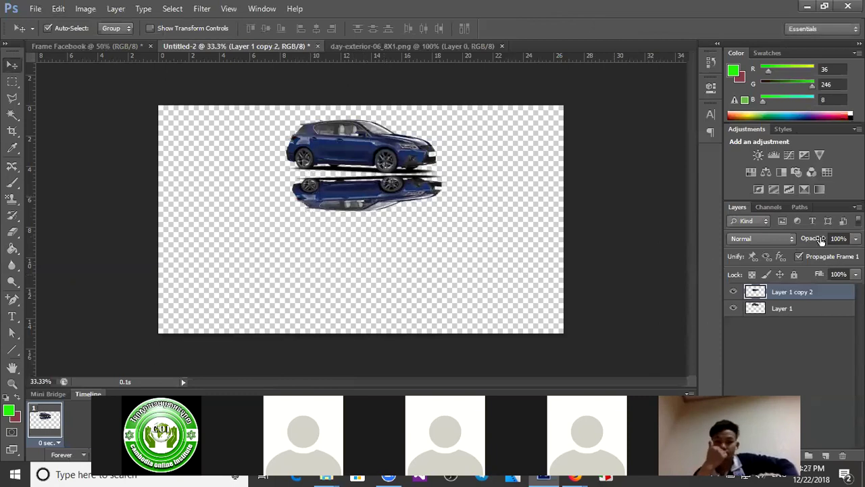
left_click_drag(818, 240, 814, 240)
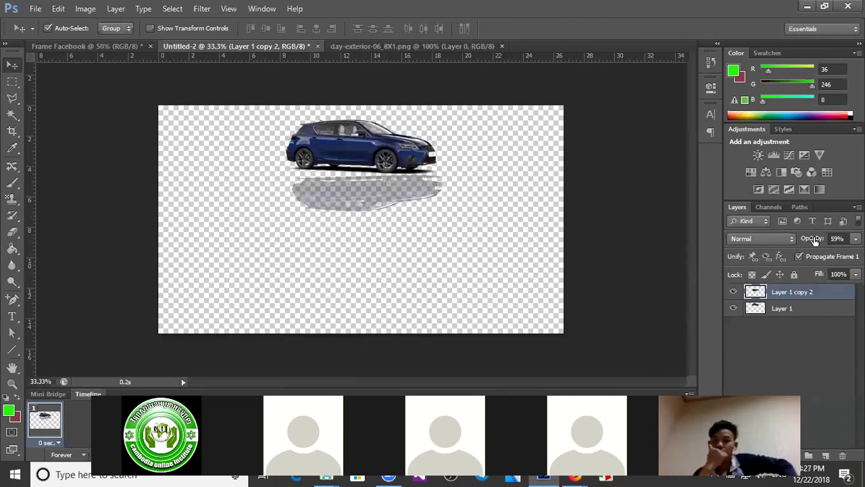
left_click(331, 249)
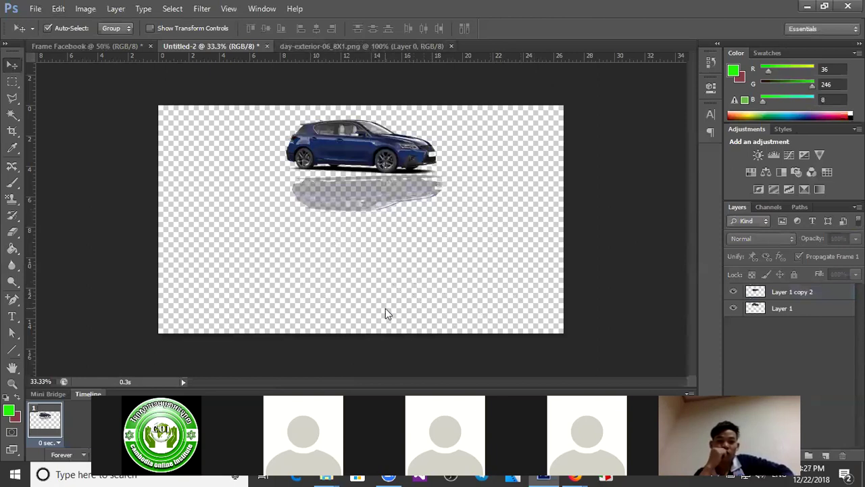
Step: Open the image angkor-wat2 from the Phtoshop Lesson 1 folder
key("ctrl+o")
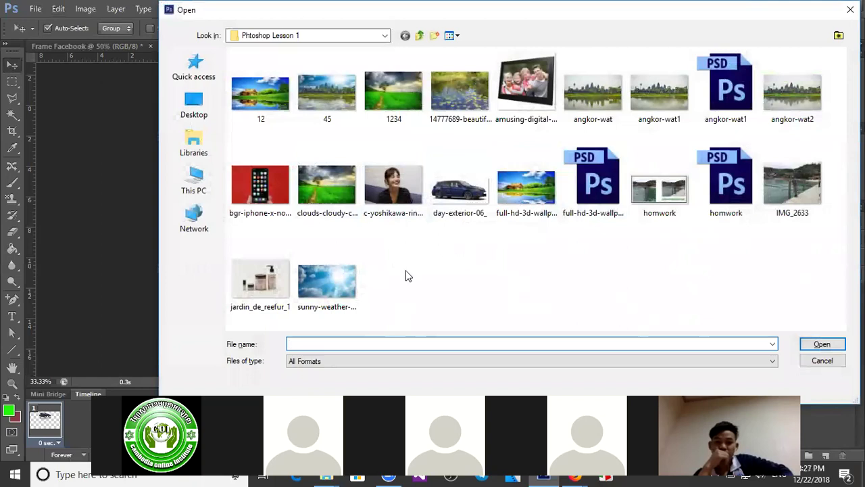
left_click(334, 280)
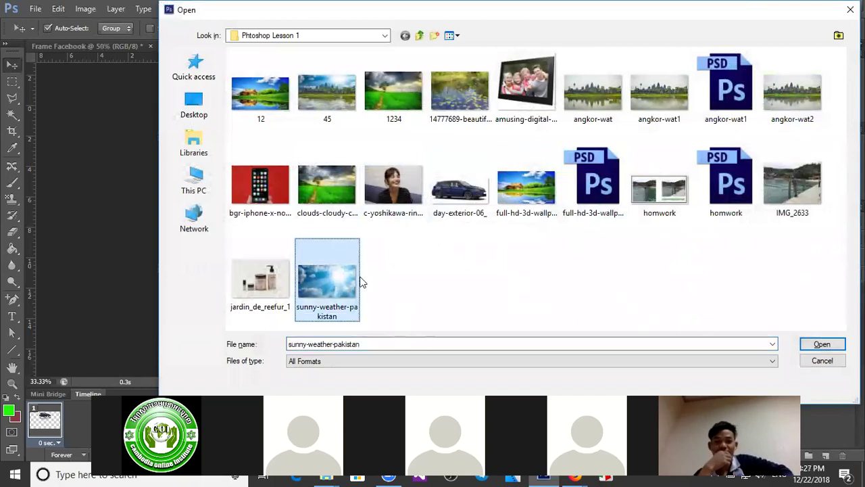
left_click(525, 186)
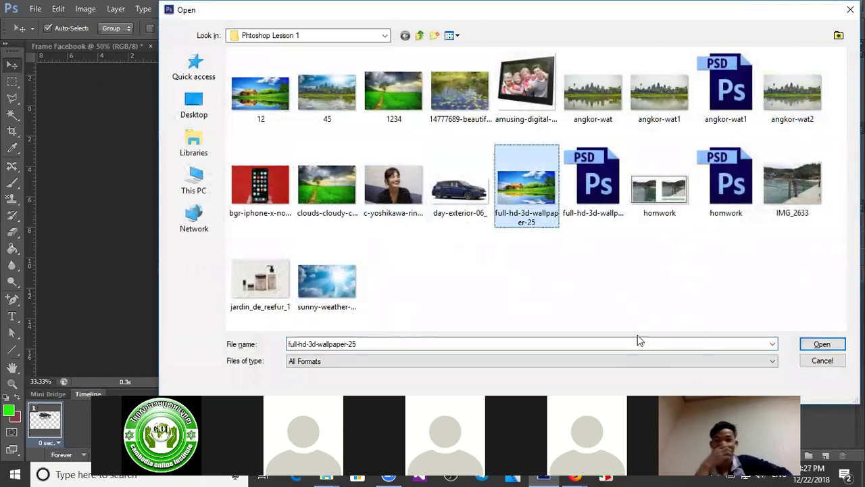
left_click(327, 279)
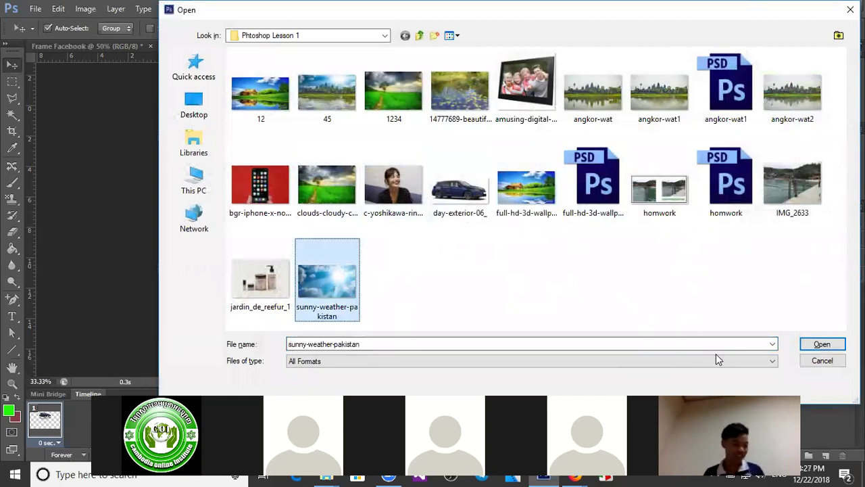
left_click(792, 91)
left_click(821, 344)
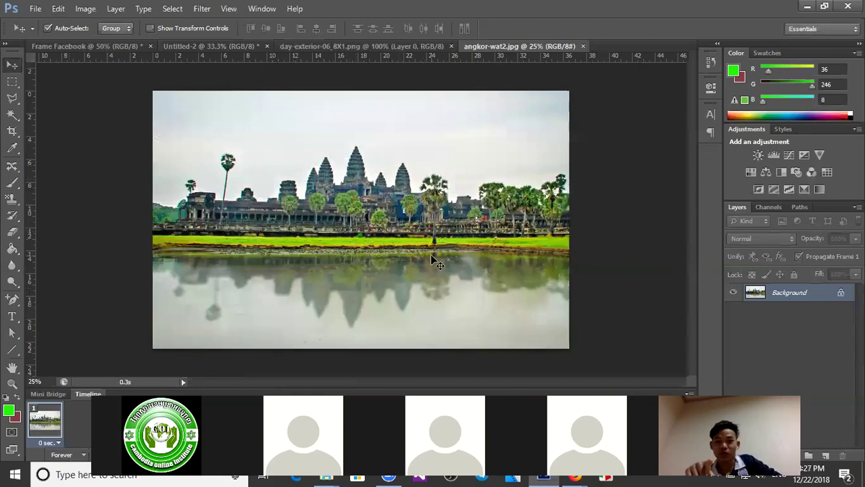
Step: Bring the entire Angkor Wat image into the Untitled-2 document and place its layer beneath both car layers
key("ctrl+a")
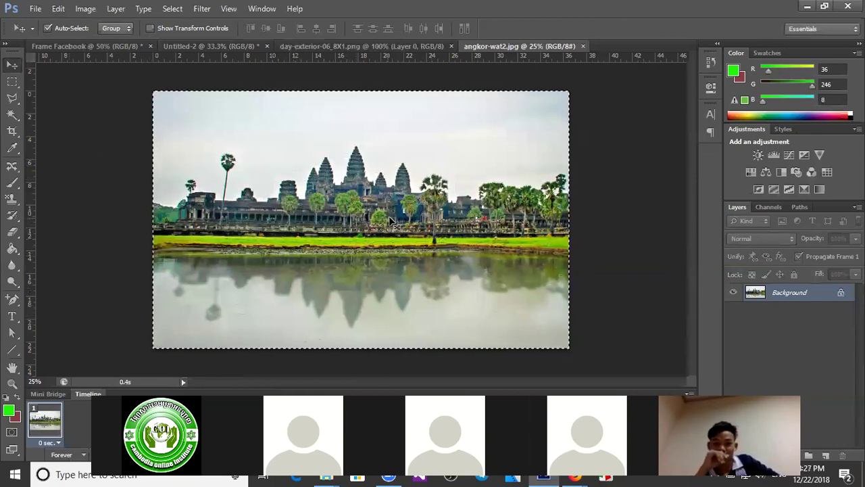
left_click_drag(417, 236, 397, 49)
left_click_drag(331, 50, 402, 257)
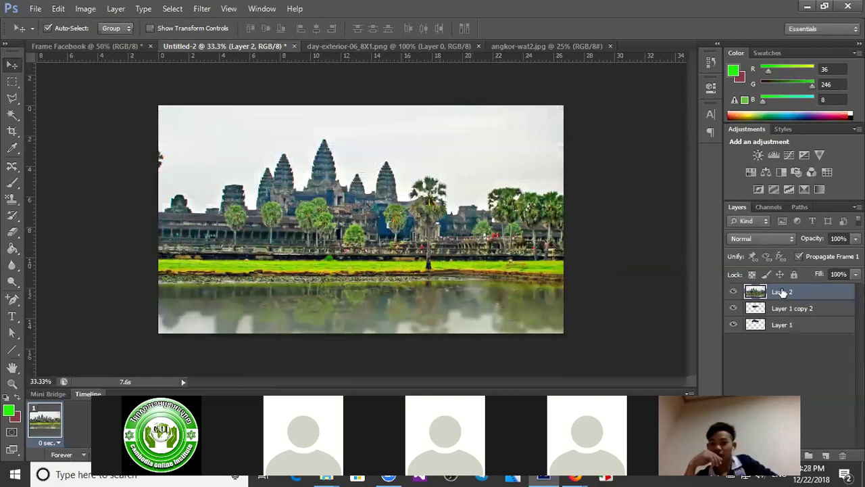
left_click_drag(782, 292, 791, 336)
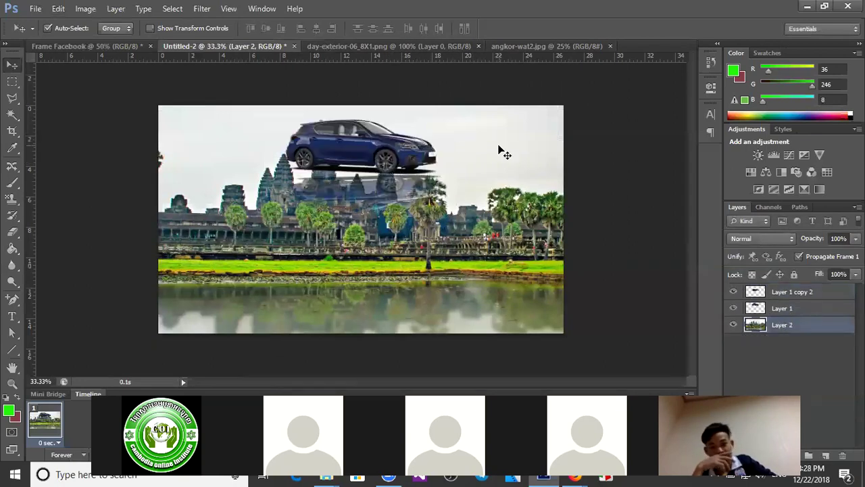
Step: Place the car on the grass bank right of the temple's centre and its faded reflection in the water directly beneath it
left_click(373, 188)
left_click_drag(371, 190, 347, 260)
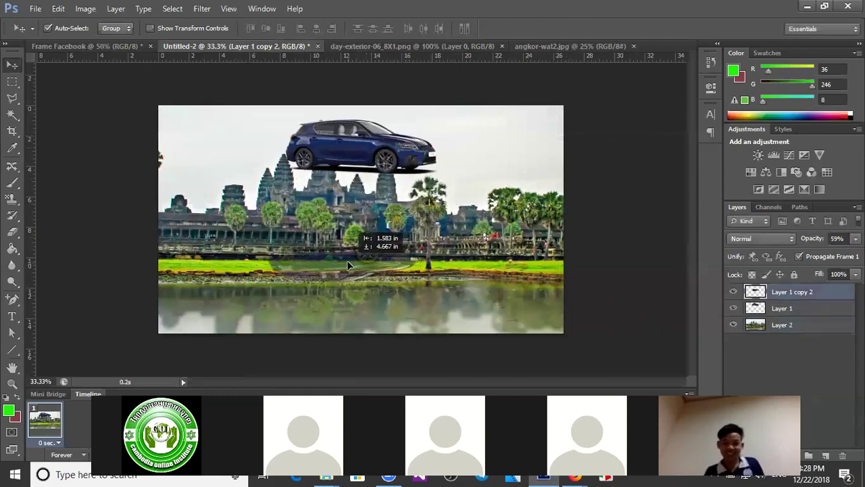
left_click_drag(347, 154, 365, 300)
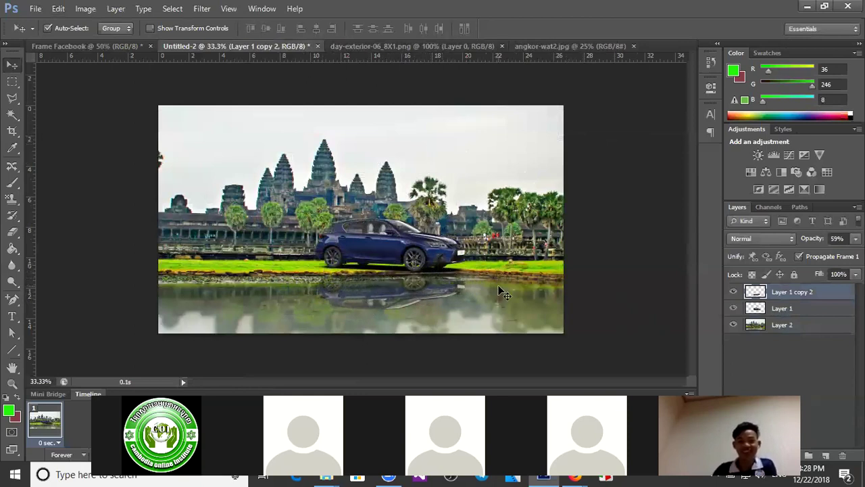
left_click_drag(438, 259, 449, 297)
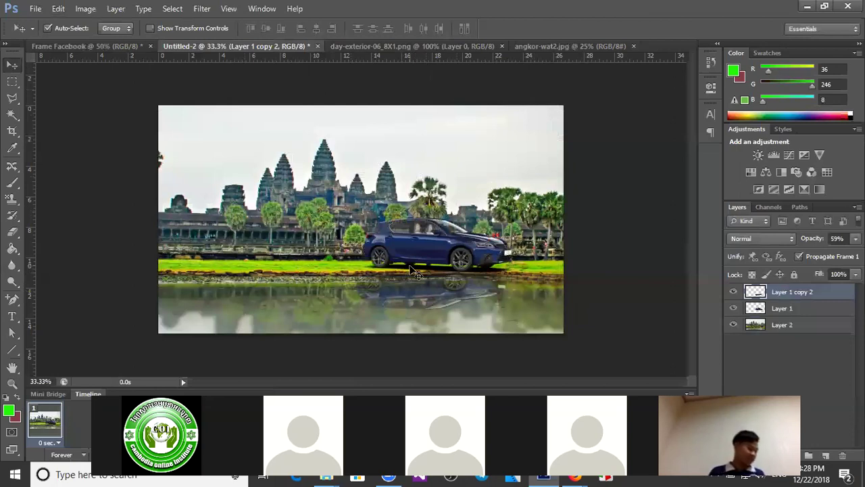
Step: Open the image angkor-wat1 from the Phtoshop Lesson 1 folder
left_click(409, 47)
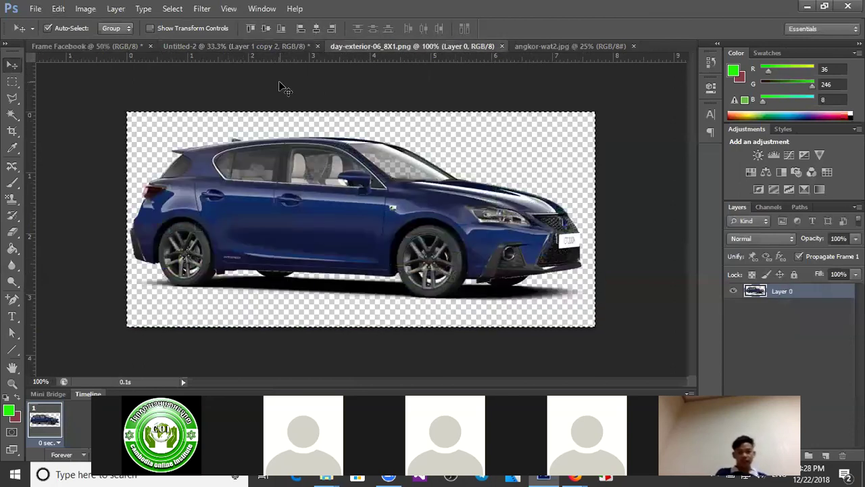
left_click(252, 46)
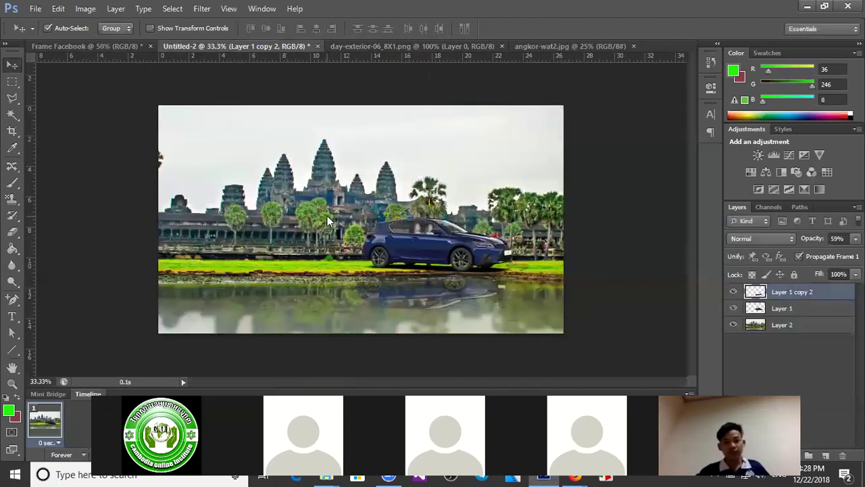
key("ctrl+o")
left_click(654, 98)
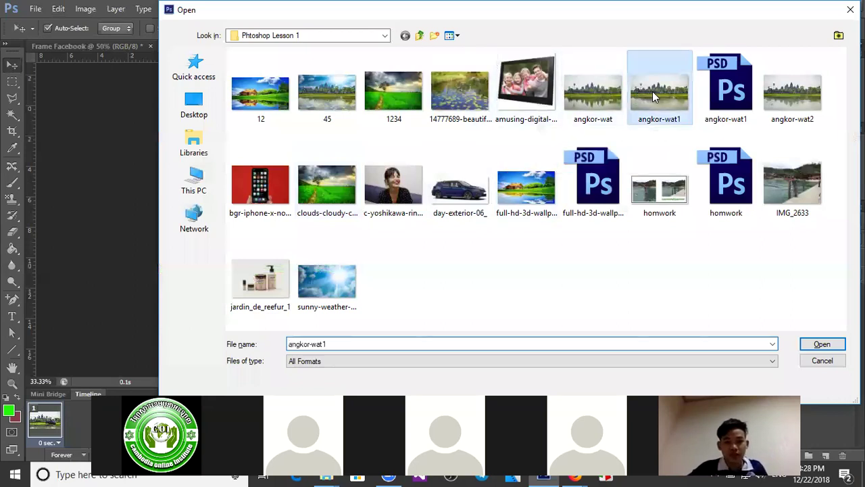
double_click(654, 98)
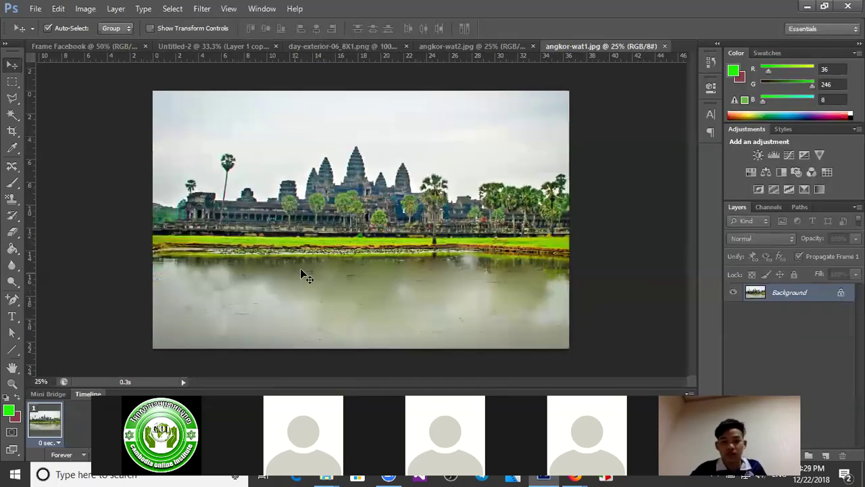
Step: Open the image 45 from the Phtoshop Lesson 1 folder
left_click(458, 48)
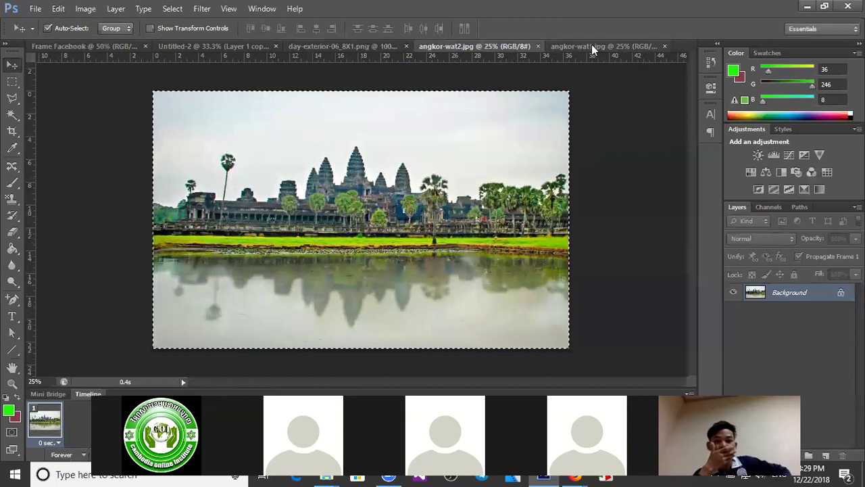
key("ctrl+o")
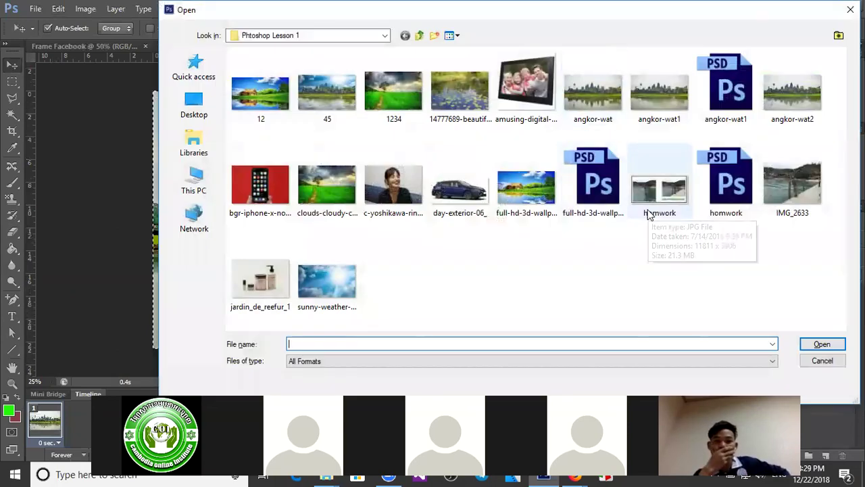
double_click(332, 100)
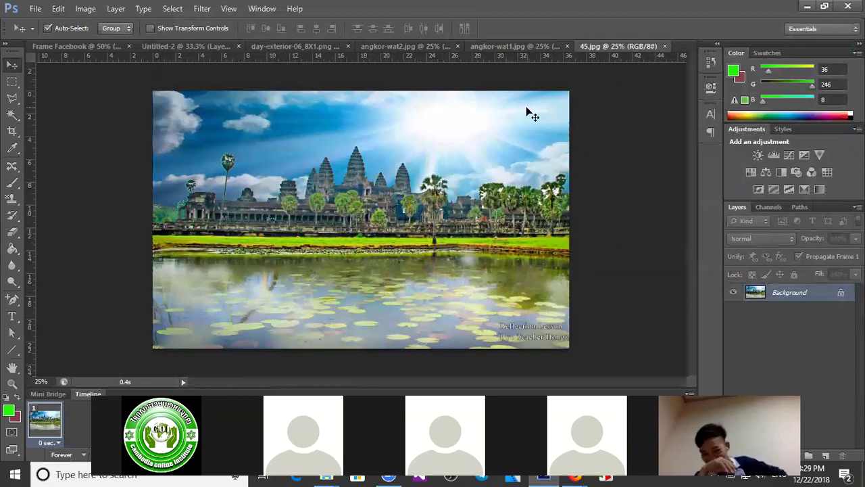
Step: Compare the sky and water in the angkor-wat1 image with those in the 45 image
left_click(516, 46)
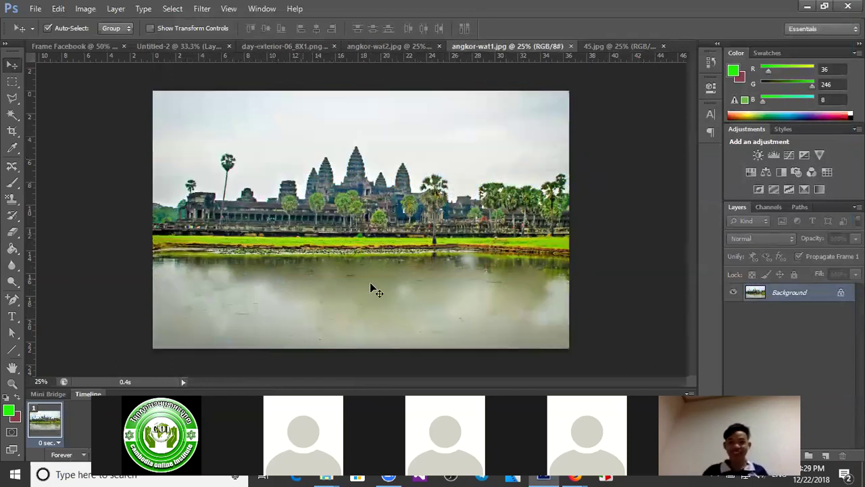
left_click(622, 47)
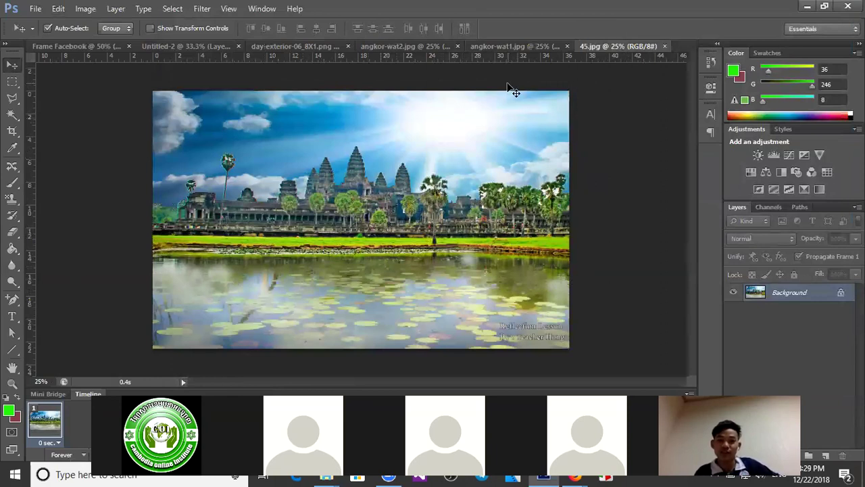
left_click(507, 50)
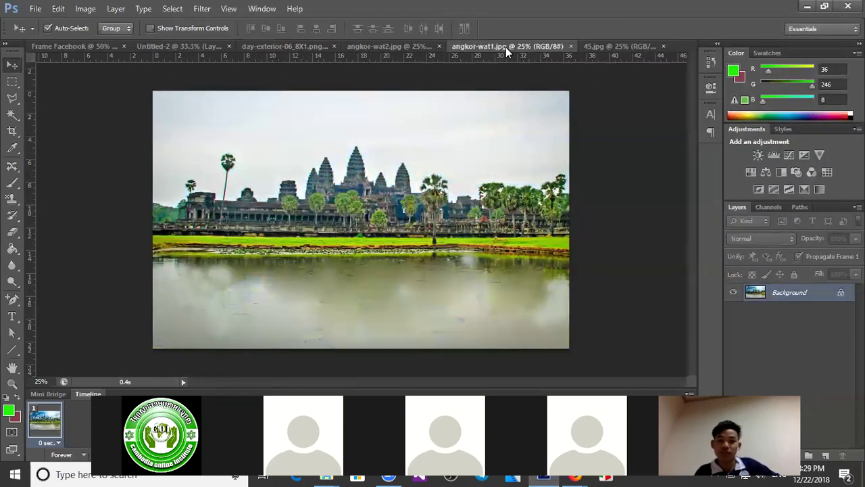
left_click(611, 48)
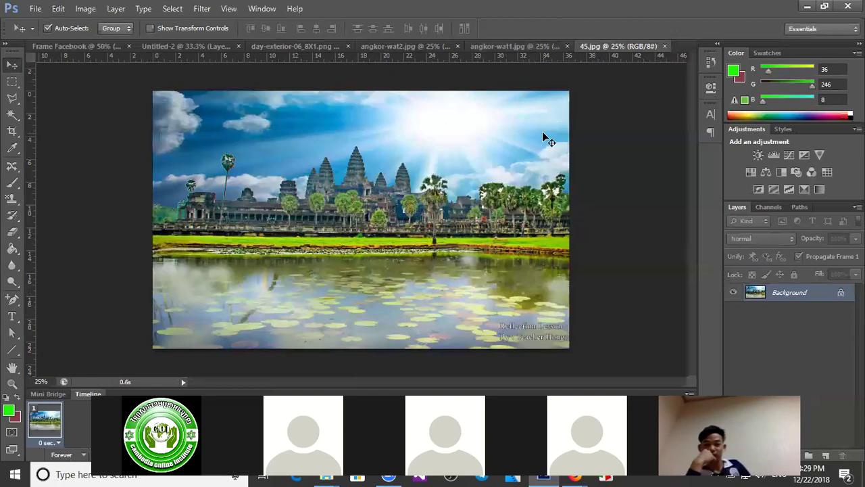
left_click(497, 47)
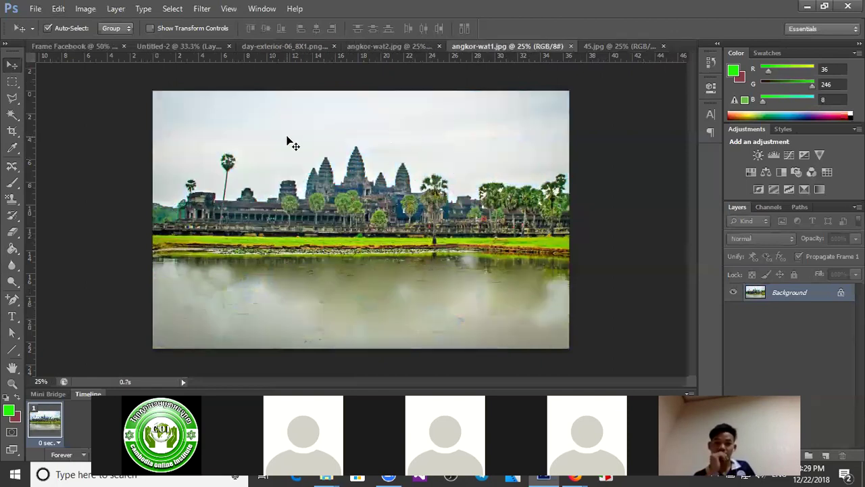
Step: Return to the angkor-wat2 image and clear the selection around the whole picture
left_click(401, 46)
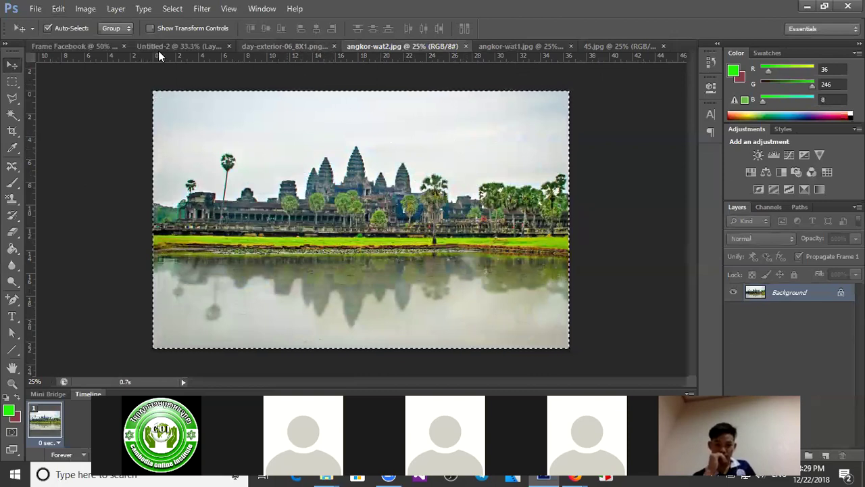
left_click(15, 83)
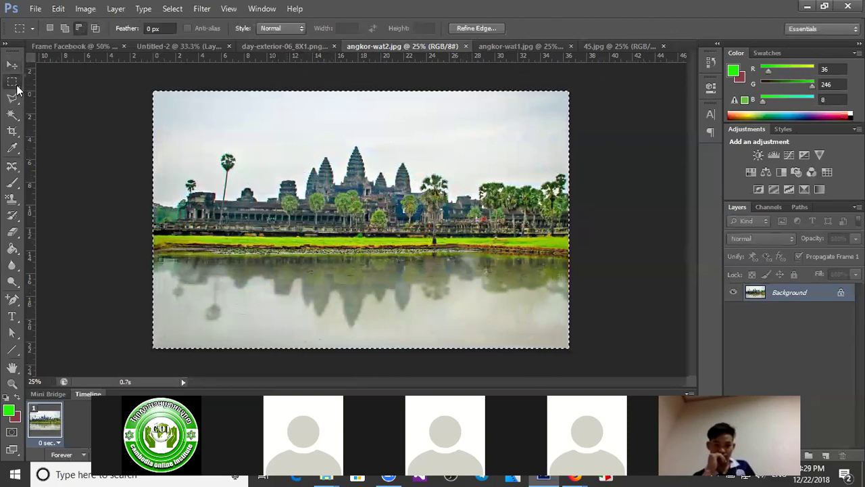
right_click(15, 85)
left_click(349, 234)
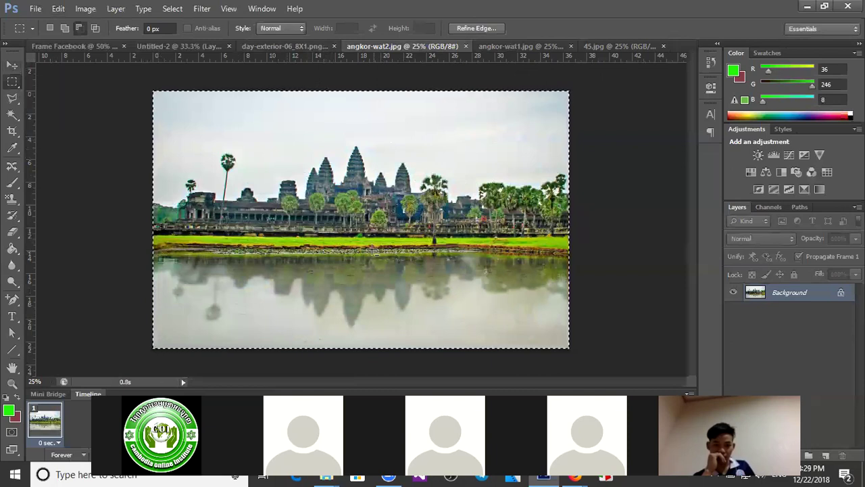
left_click(197, 165)
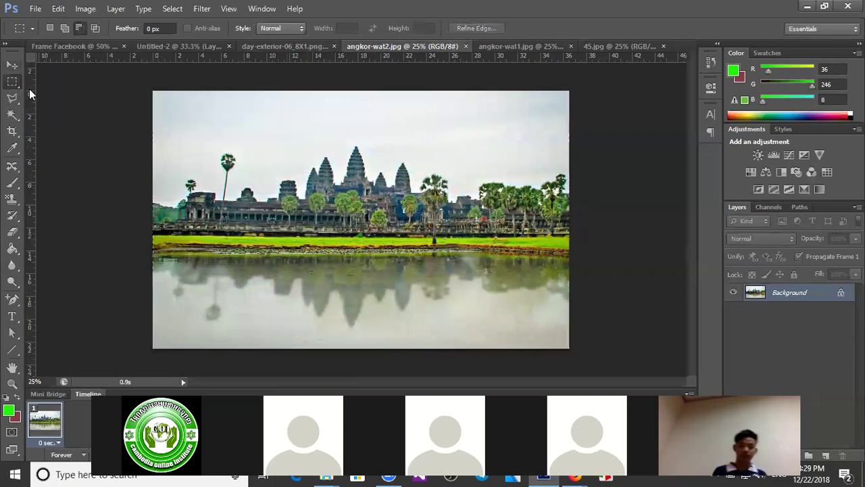
Step: Select a single row of pixels across the temple's base in angkor-wat2 with the Single Row Marquee tool
right_click(17, 85)
left_click(54, 106)
left_click_drag(169, 200, 497, 224)
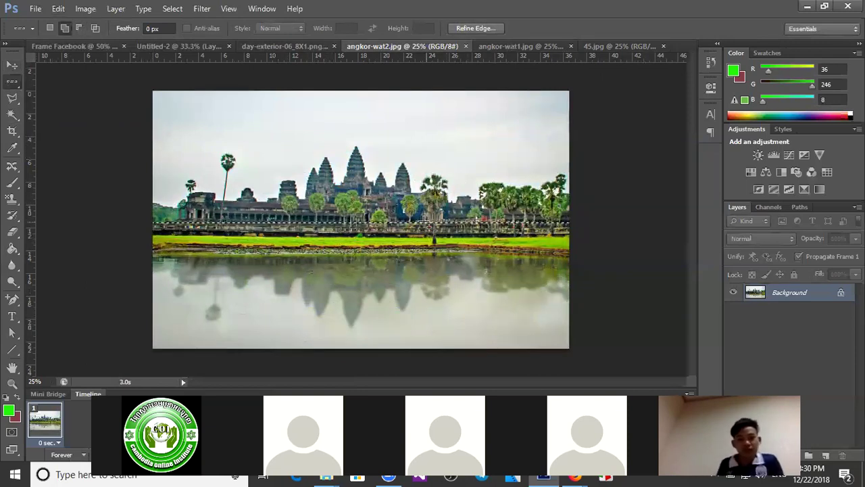
Step: Transform the row selection into a full-width band from the sky to the temple's base and copy it to a new layer
right_click(397, 225)
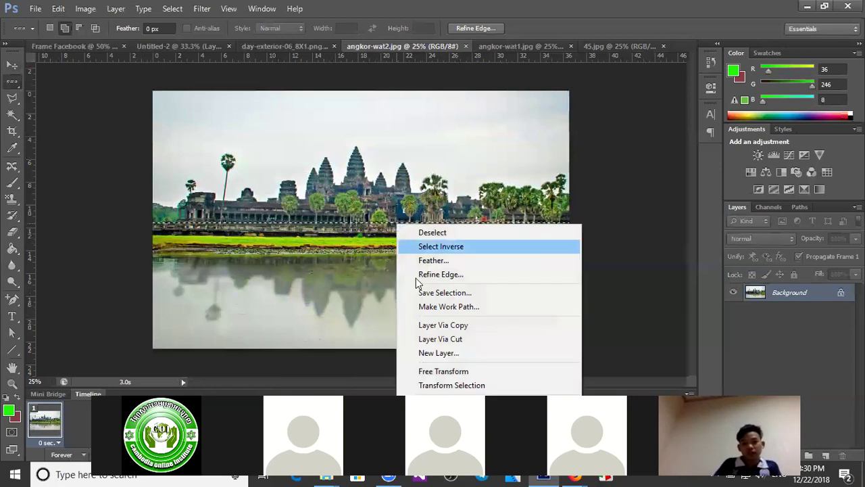
left_click(451, 385)
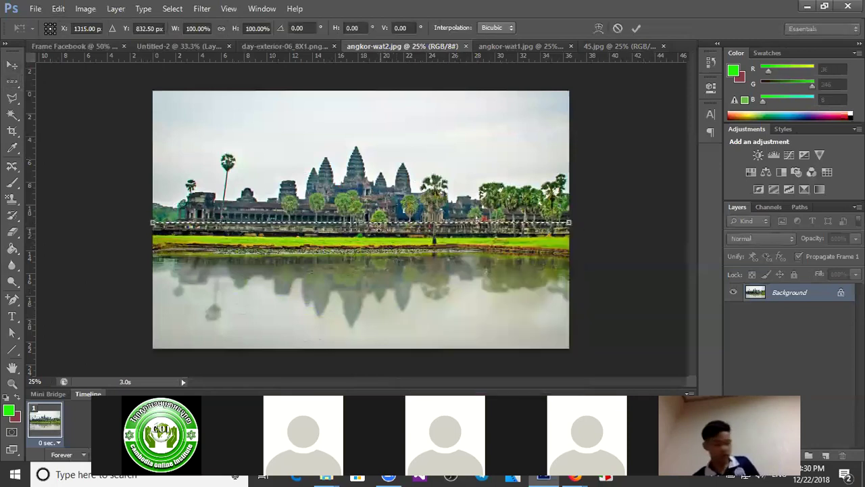
left_click_drag(377, 285, 382, 340)
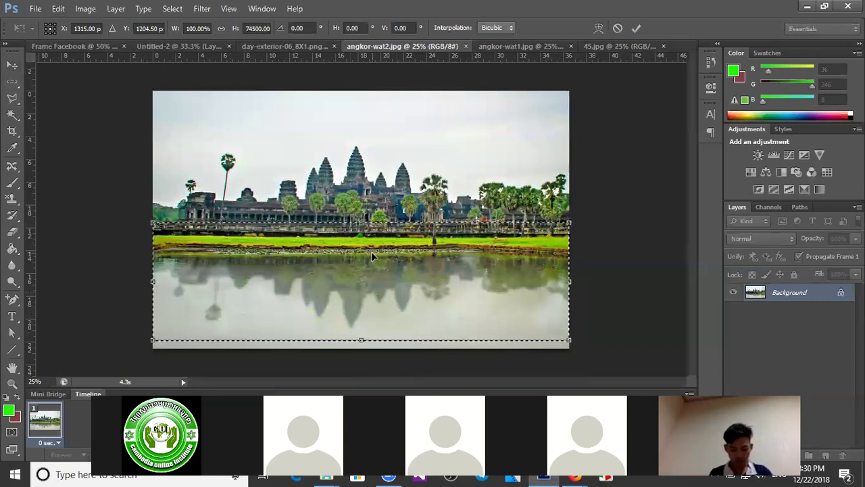
left_click_drag(397, 257, 398, 183)
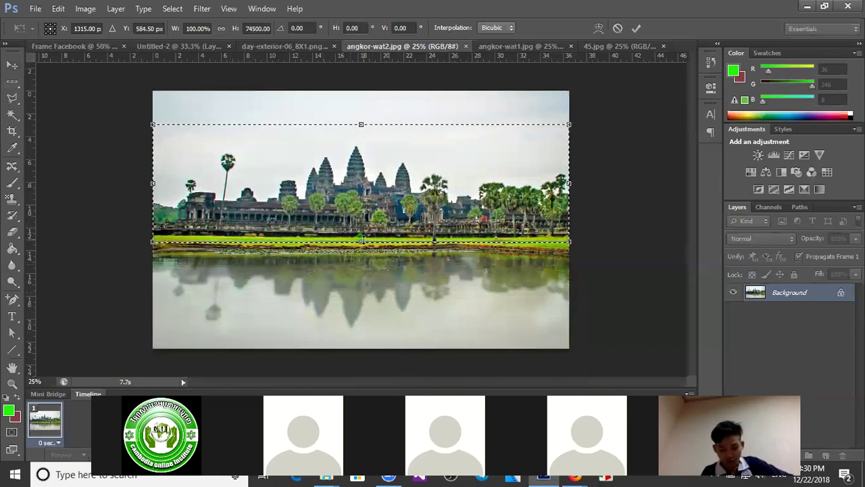
left_click_drag(361, 233, 362, 229)
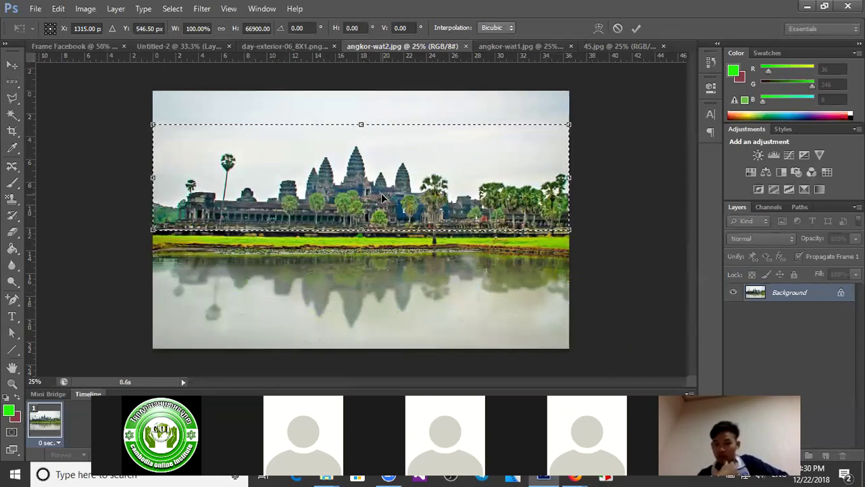
key("Return")
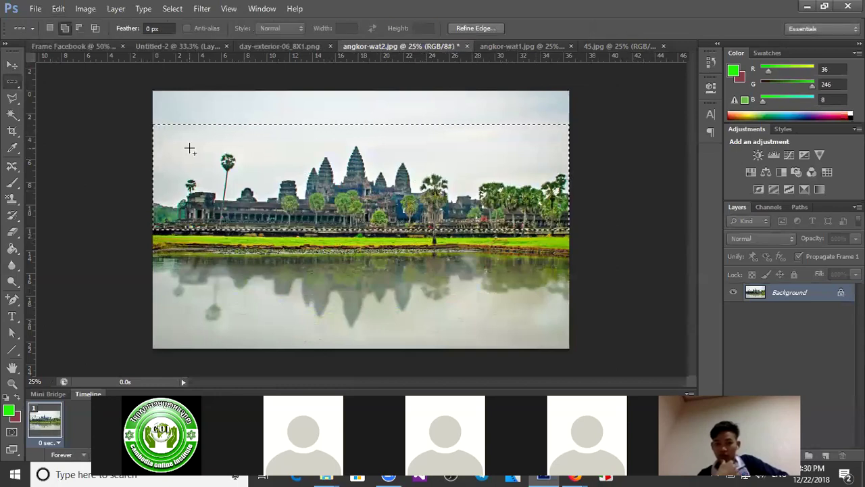
key("ctrl+j")
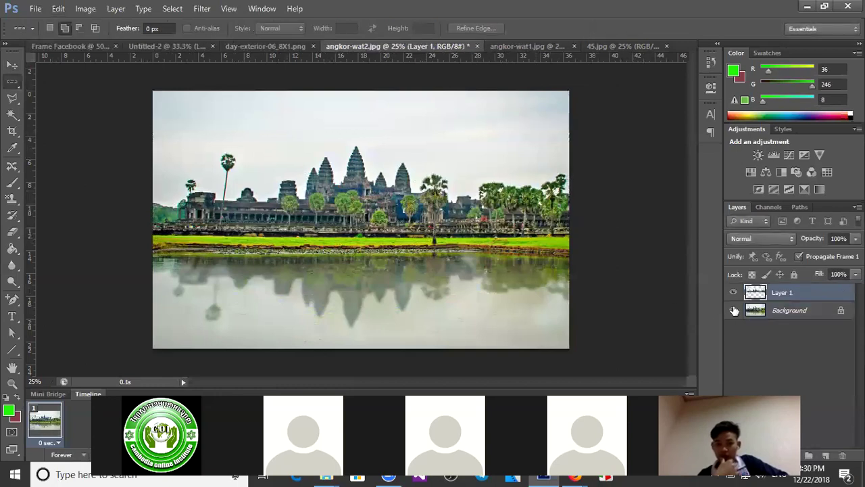
Step: Check the copied temple band by hiding and showing the Background layer and the new layer in turn
left_click(734, 310)
left_click(734, 310)
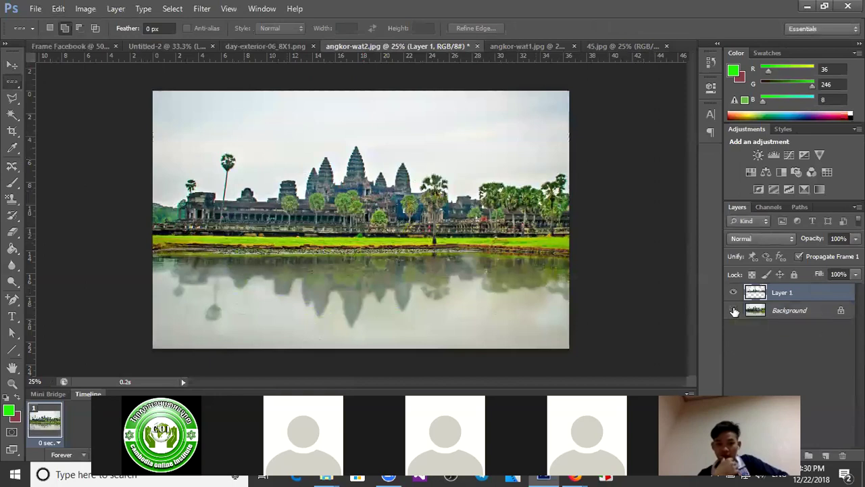
left_click(733, 311)
left_click(733, 310)
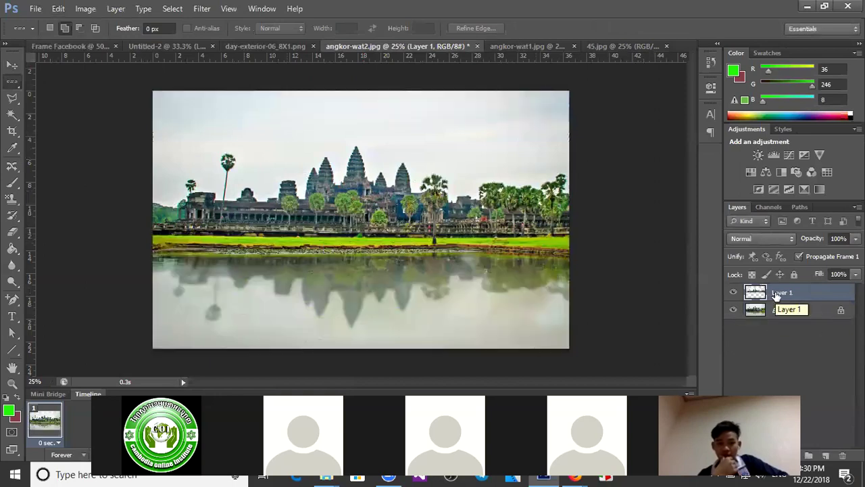
left_click(734, 292)
left_click(734, 293)
left_click(735, 293)
left_click(734, 293)
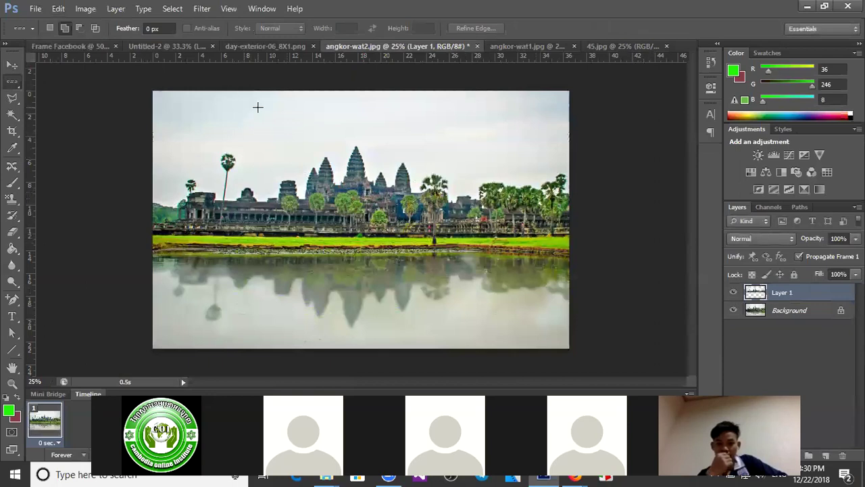
Step: Try the temple copy flipped vertically at about -102% height as a reflection beneath the grass bank, and delete that layer
key("ctrl+t")
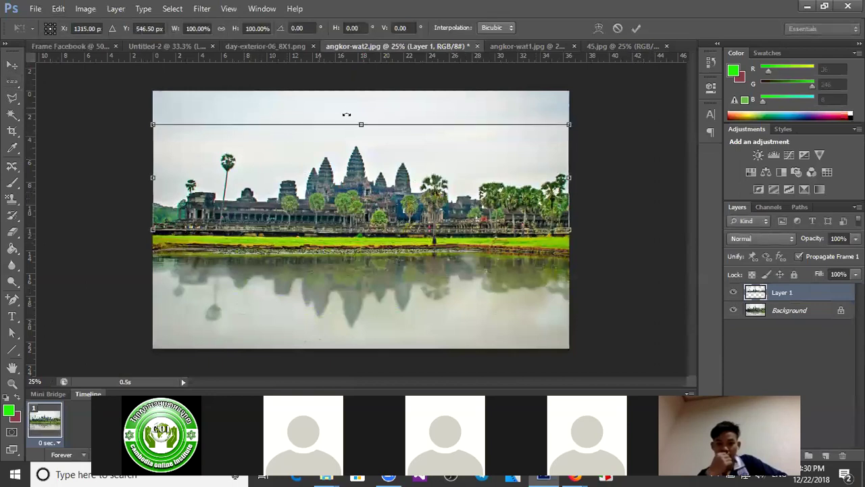
left_click_drag(359, 124, 368, 336)
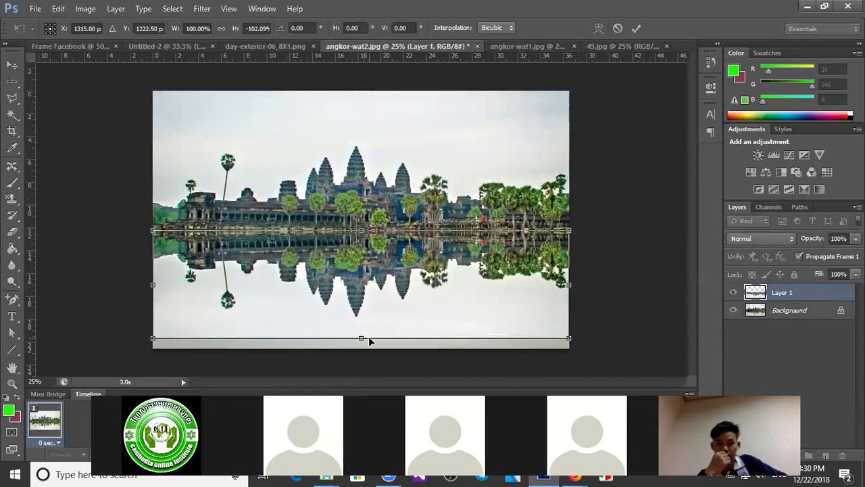
key("Return")
key("m")
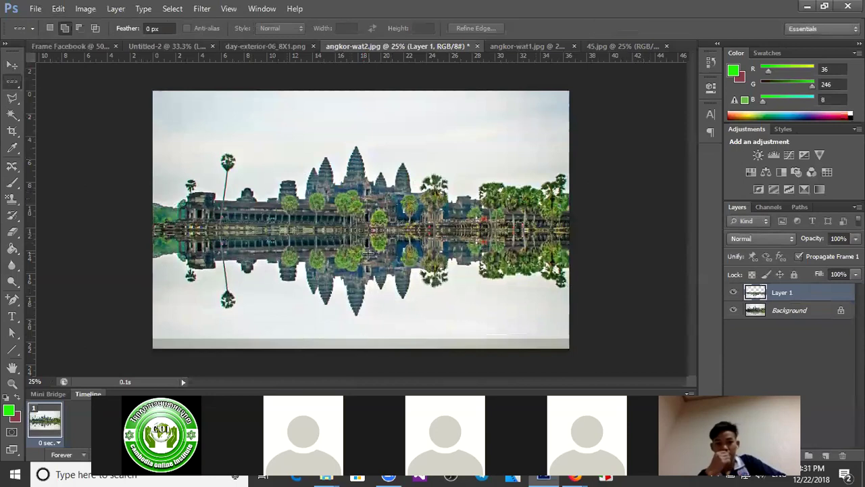
left_click(12, 64)
left_click_drag(369, 248, 371, 273)
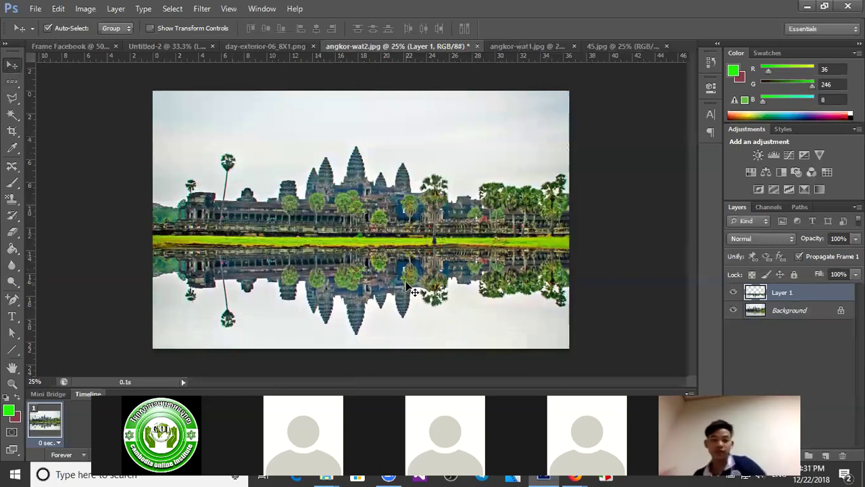
key("Delete")
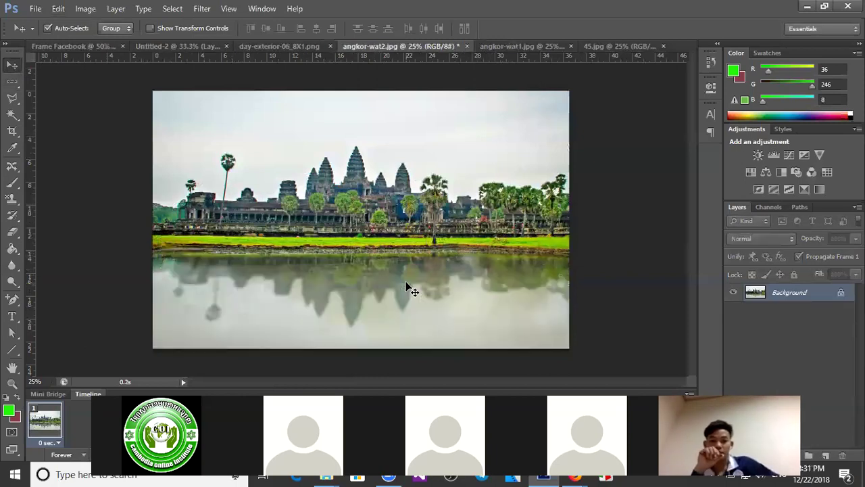
Step: Select a full-width band from the sky to the temple's base with the Rectangular Marquee tool
left_click(14, 82)
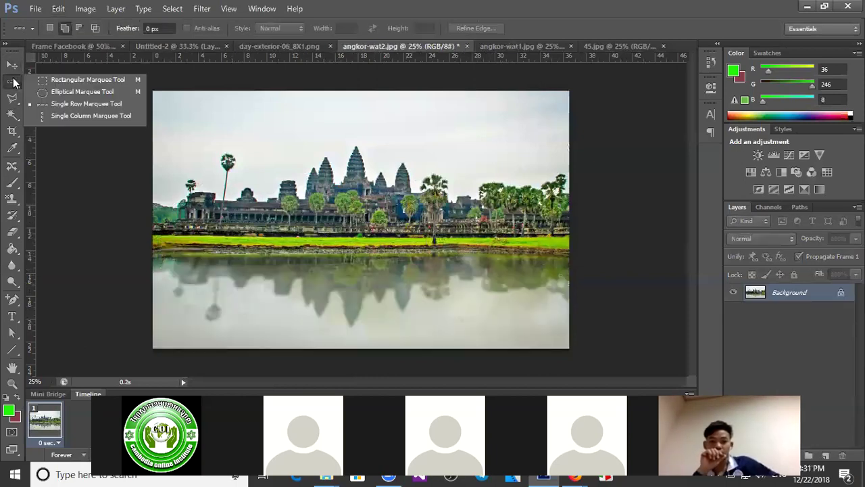
left_click(67, 80)
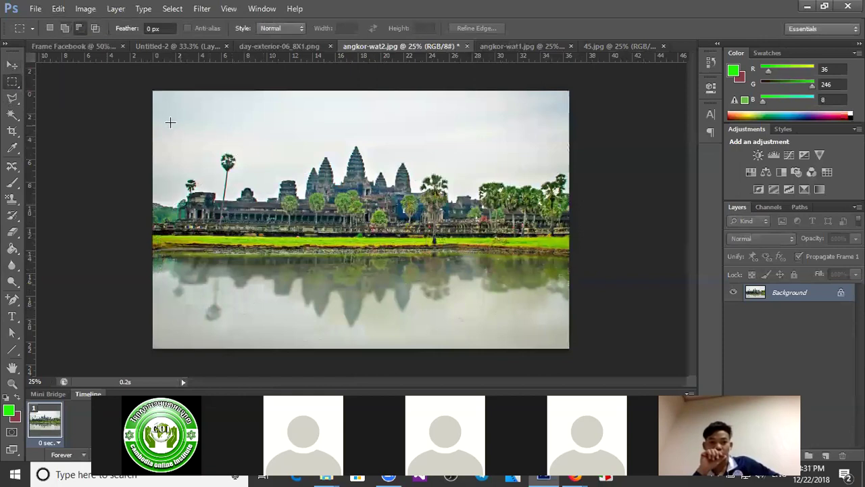
left_click_drag(154, 120, 571, 235)
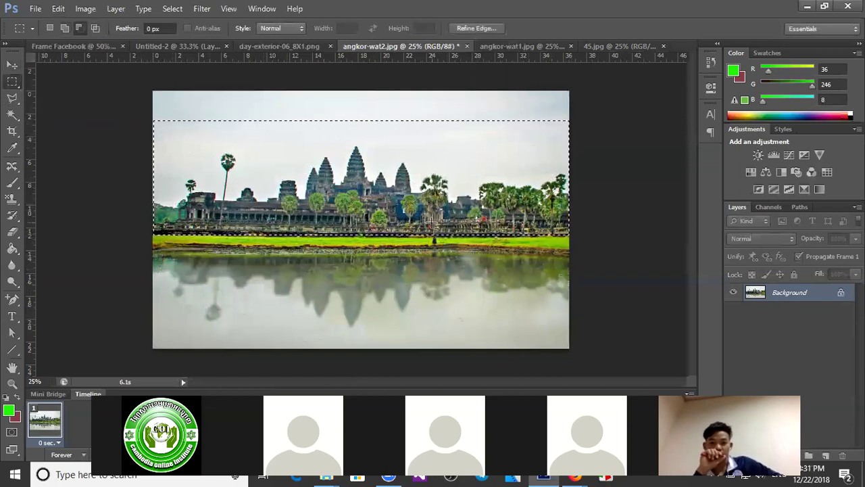
Step: Try cutting the selected temple band onto a new layer, and undo the cut
right_click(345, 174)
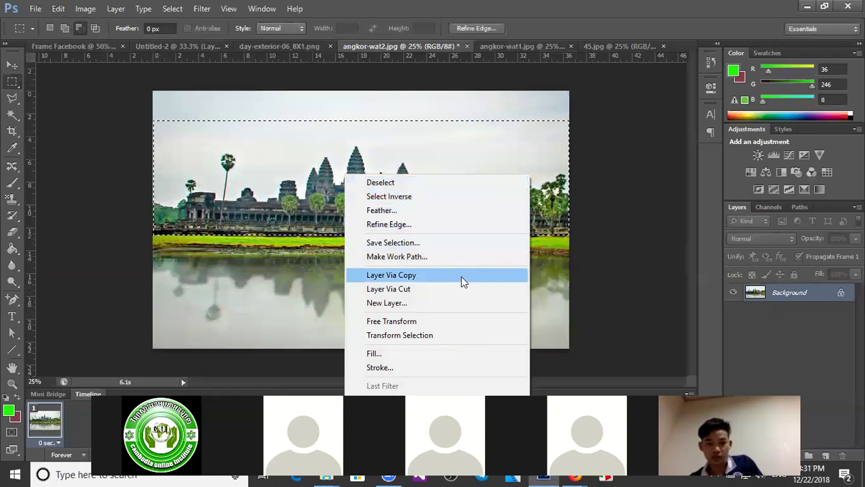
left_click(418, 289)
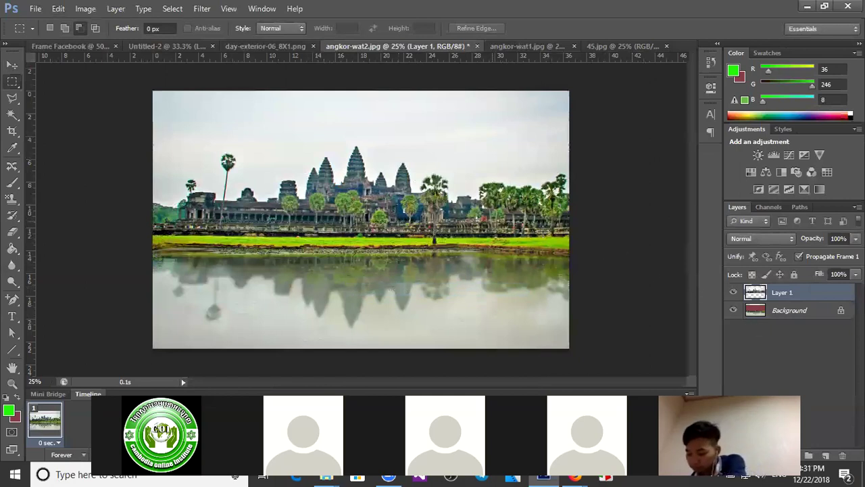
key("ctrl+z")
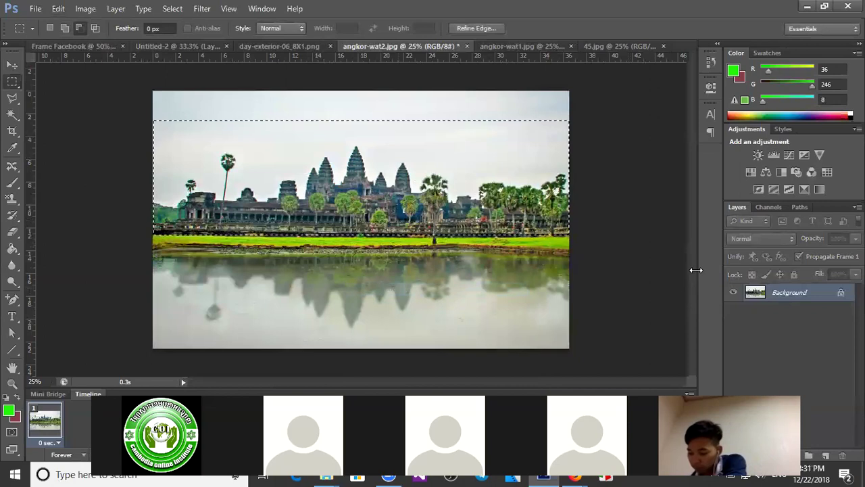
Step: Copy the selected temple band to a new layer and flip it vertically at about -89% height beneath the grass bank
key("ctrl+z")
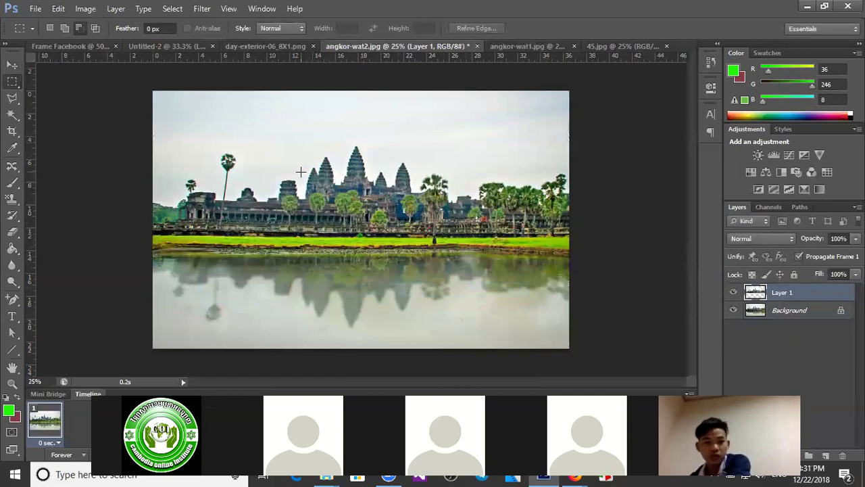
key("ctrl+t")
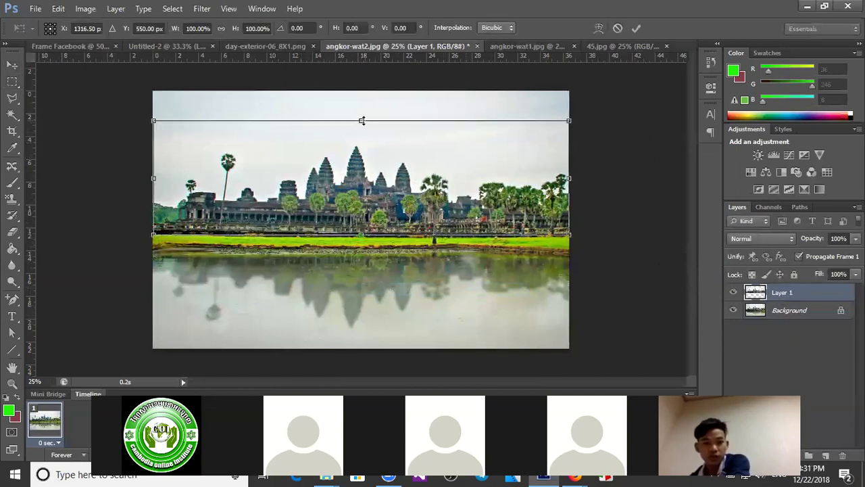
left_click_drag(361, 121, 377, 336)
mouse_move(388, 284)
left_mouse_down()
mouse_move(389, 300)
mouse_move(390, 288)
left_mouse_up()
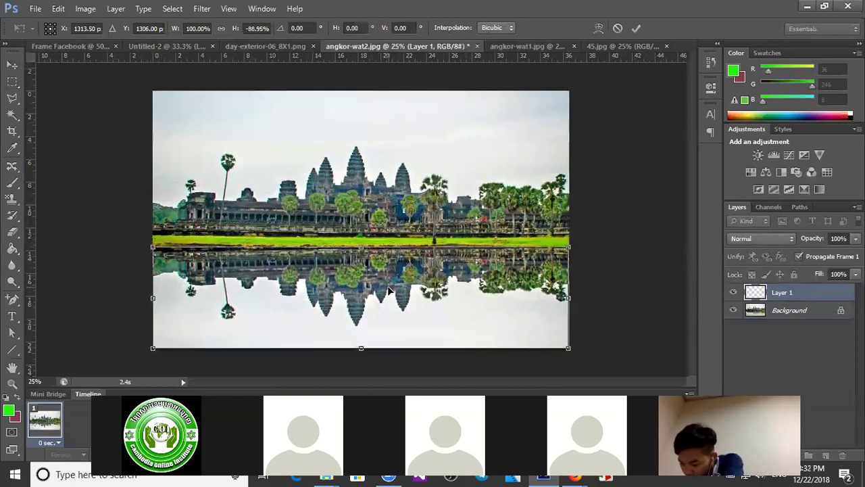
key("Return")
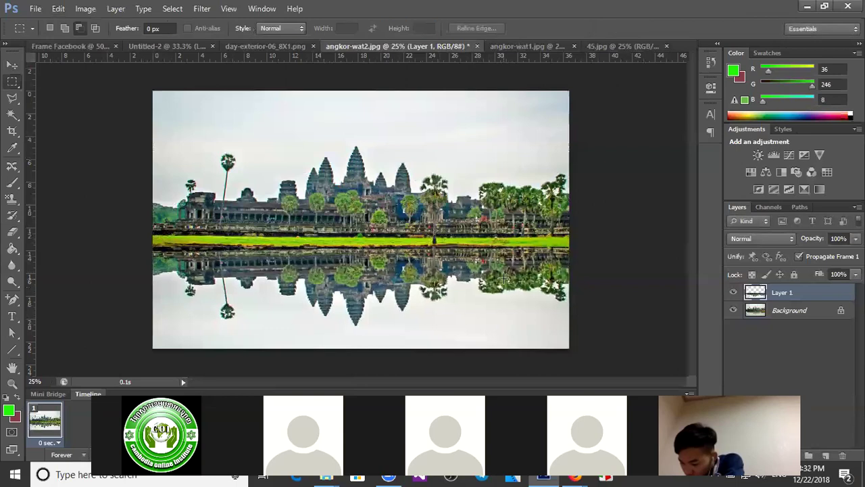
Step: Reduce the flipped temple layer's opacity to 65% for a faded reflection
left_click_drag(820, 242, 800, 241)
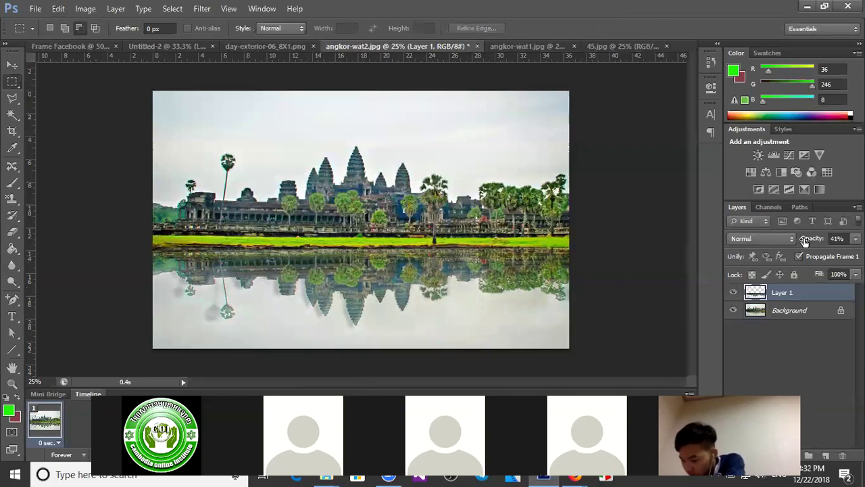
left_click_drag(806, 242, 813, 241)
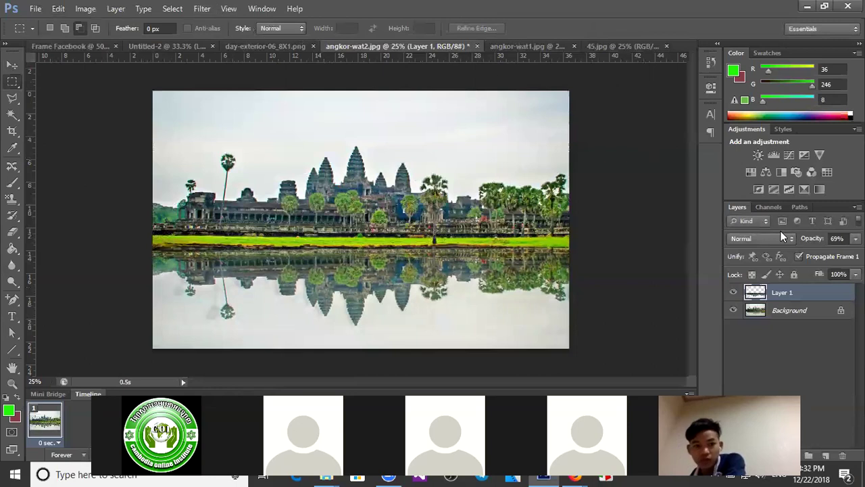
left_click_drag(813, 241, 812, 241)
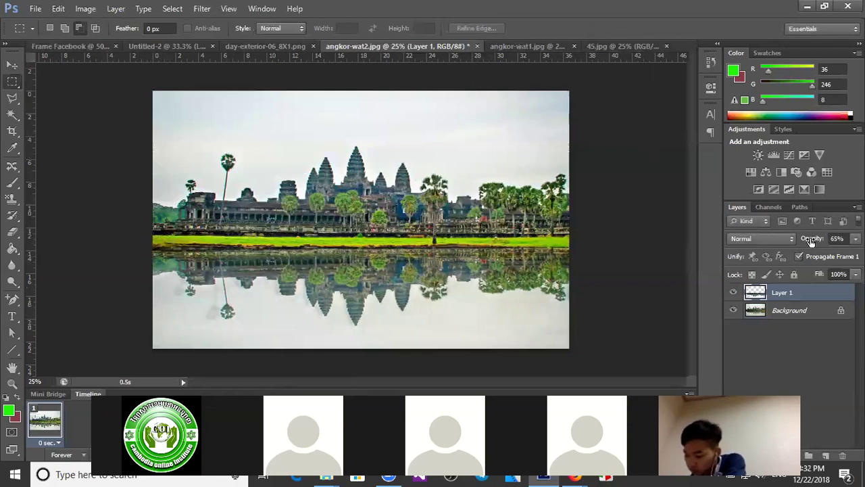
Step: Look at the angkor-wat1 and 45.jpg images, close angkor-wat1, and return to angkor-wat2
left_click(526, 44)
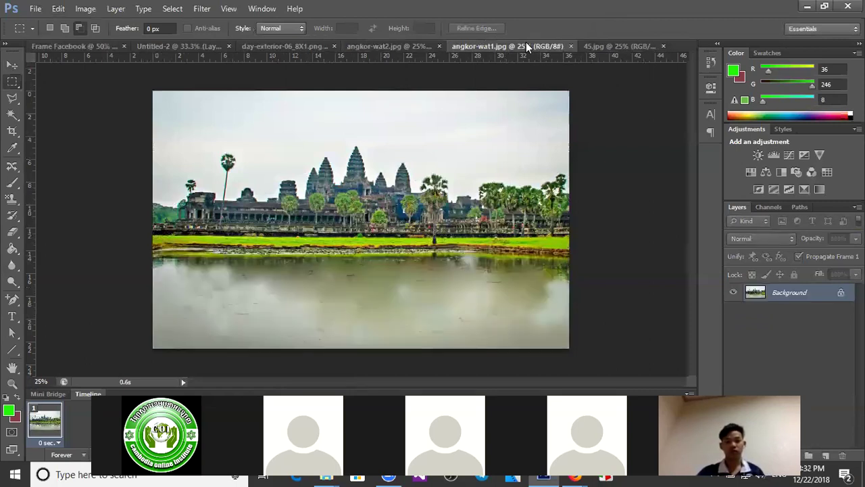
left_click(589, 48)
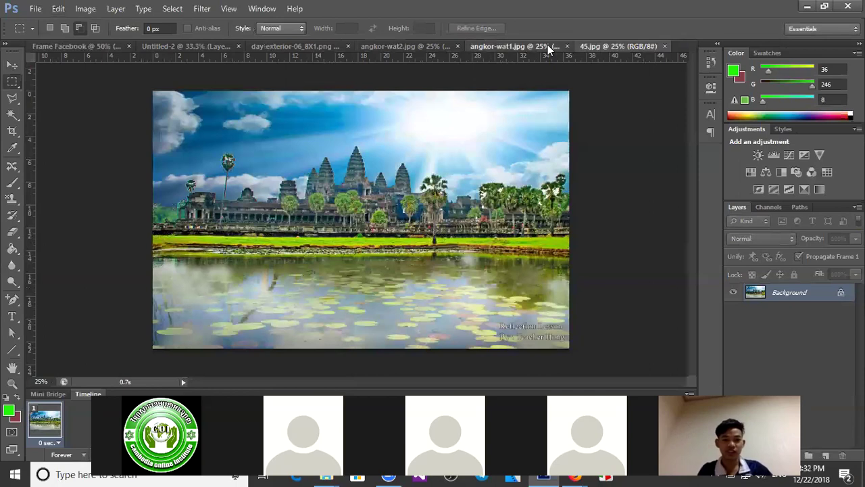
left_click(549, 47)
left_click(570, 47)
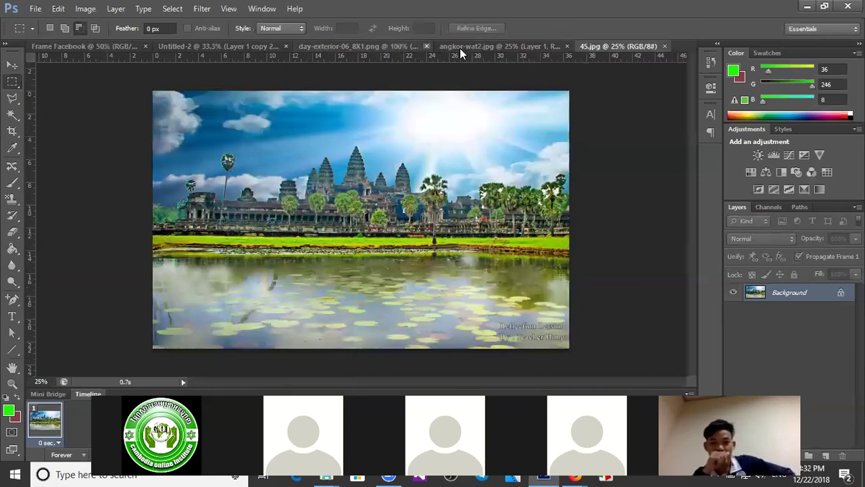
left_click(498, 47)
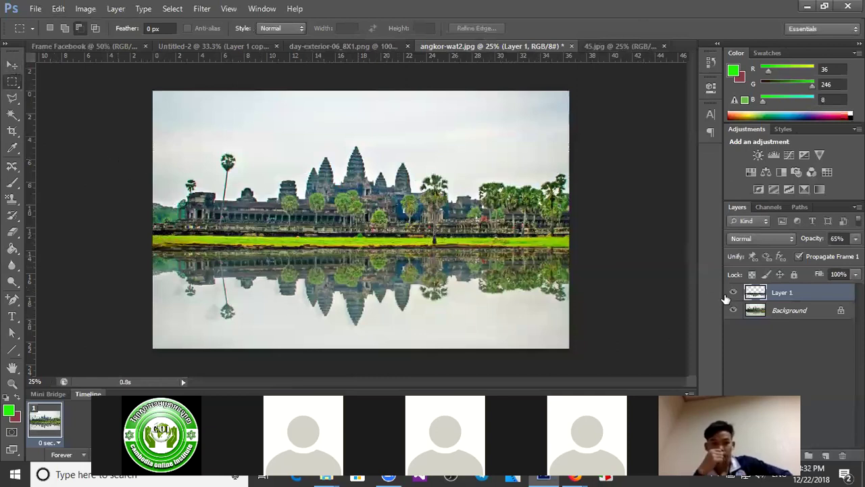
Step: Distort the reflection by pulling its two lower corners outward past the image edges, the left corner farther than the right
key("ctrl+t")
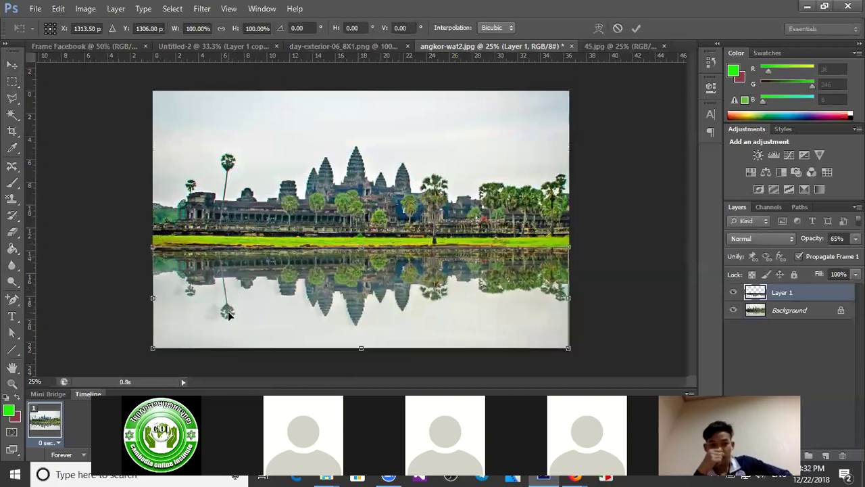
left_click_drag(152, 351, 99, 349)
left_click_drag(567, 350, 593, 353)
key("Return")
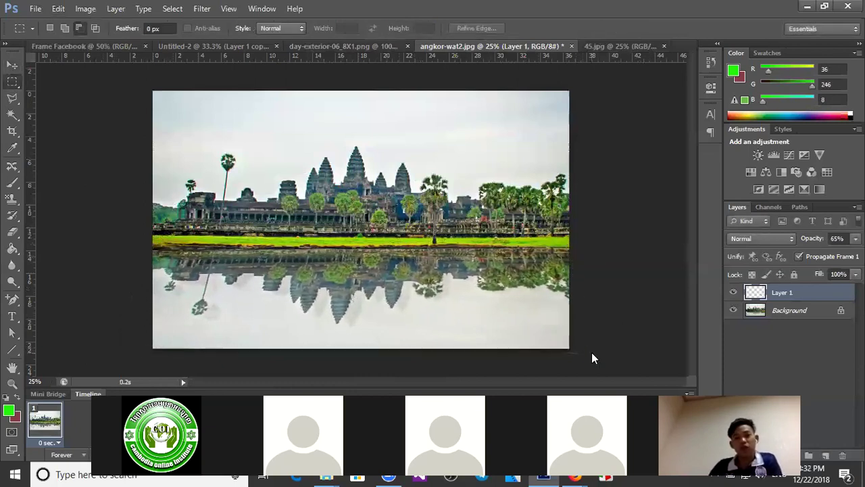
left_click(12, 64)
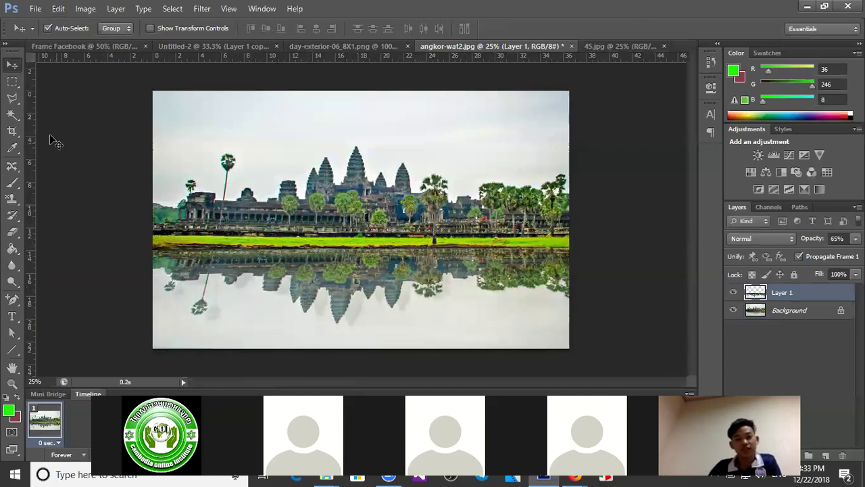
left_click(14, 116)
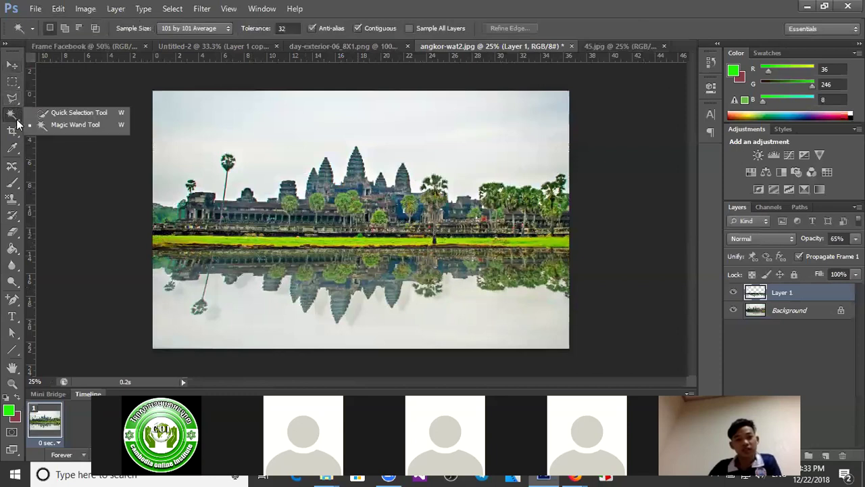
left_click(17, 123)
left_click(19, 103)
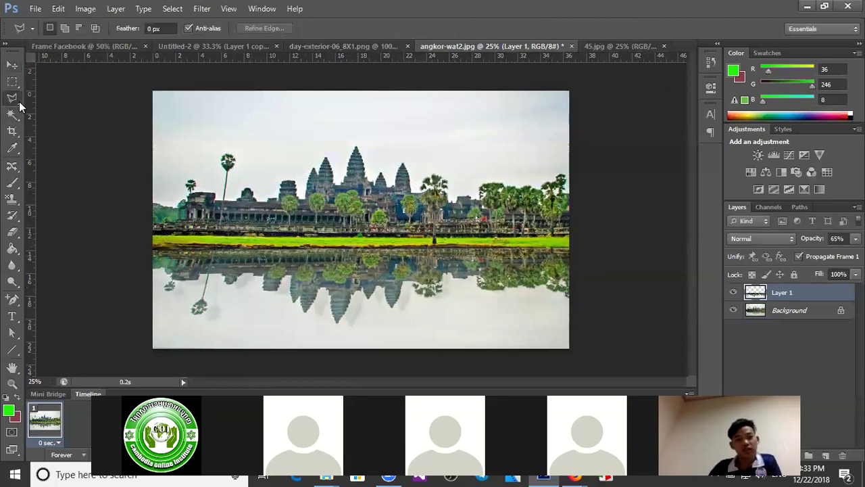
right_click(20, 103)
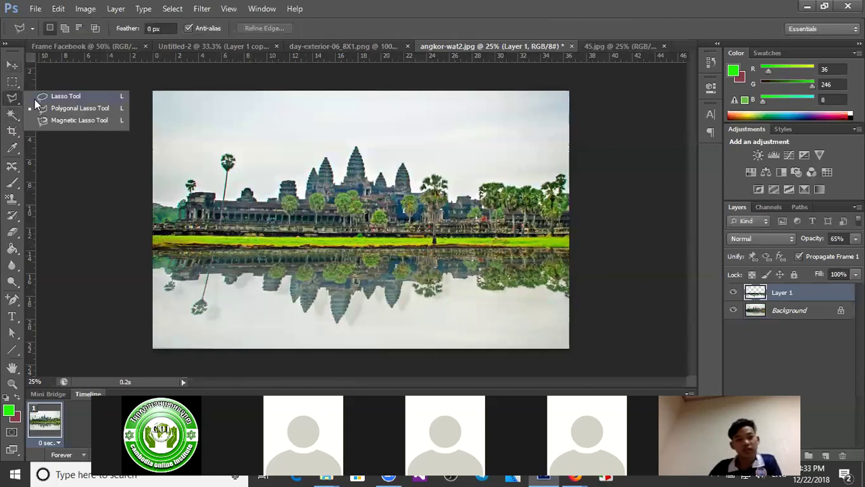
left_click(58, 109)
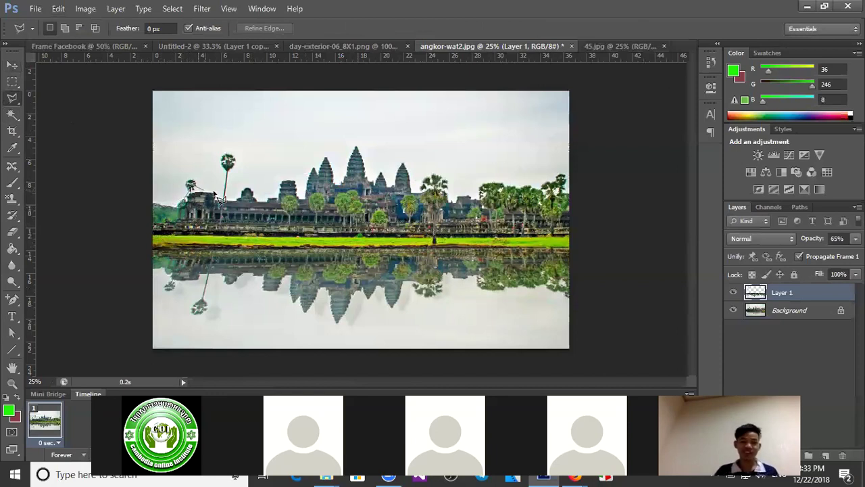
left_click(247, 146)
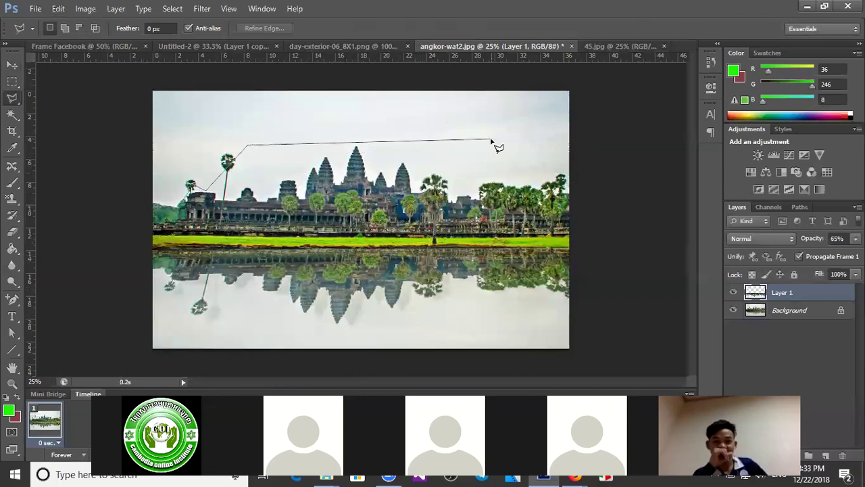
key("Escape")
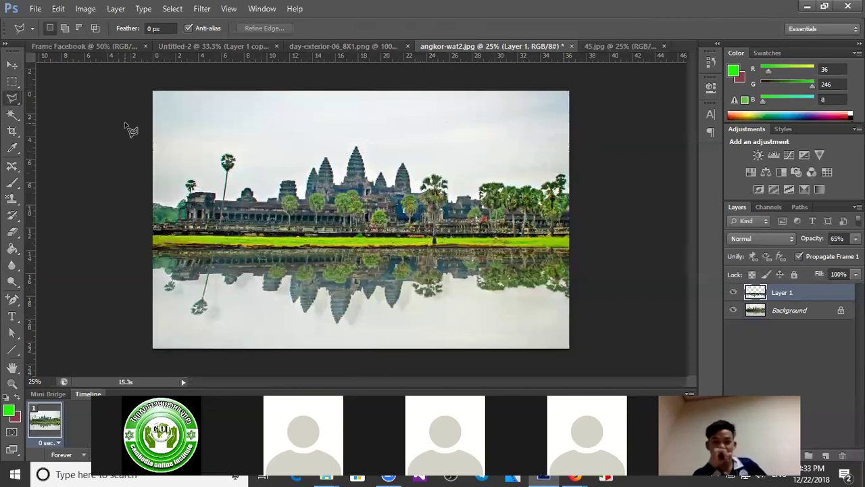
Step: Try selecting the sky with the Magic Wand tool while Layer 1 is active, and clear the selection
left_click(12, 66)
left_click(14, 115)
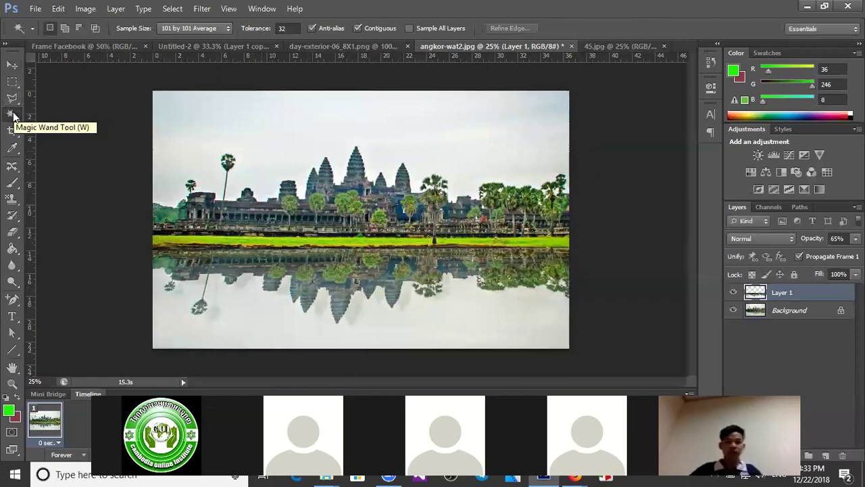
right_click(14, 116)
left_click(77, 123)
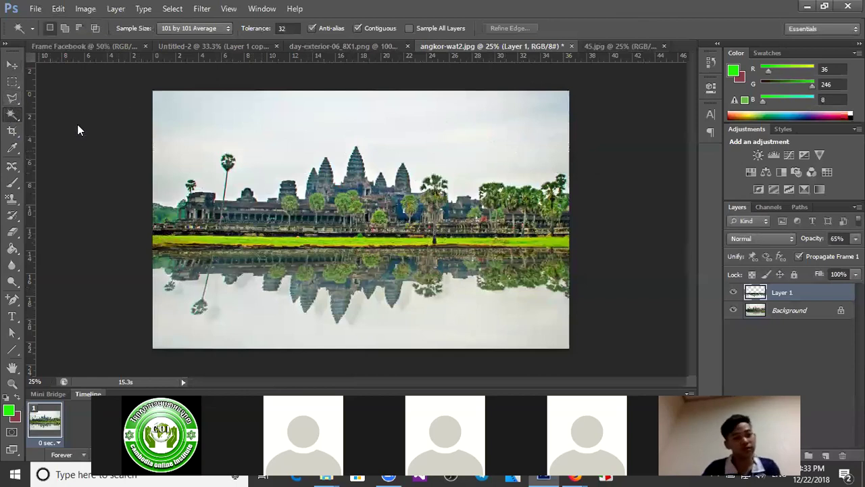
left_click(200, 119)
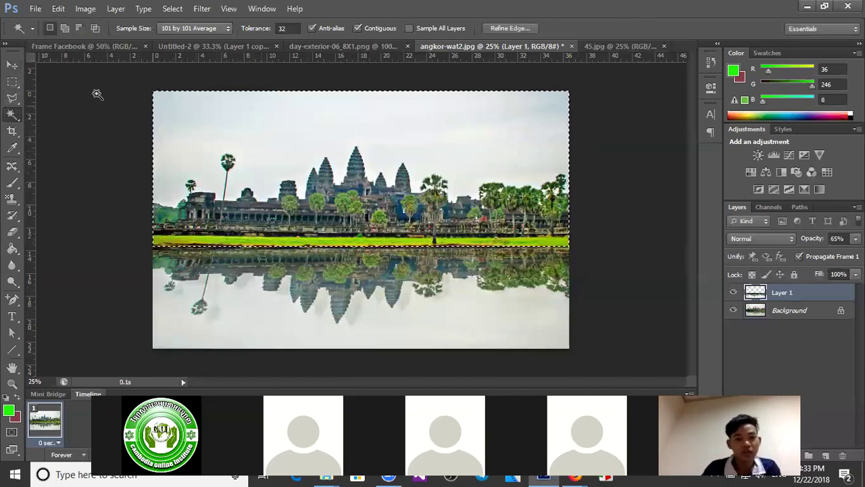
key("v")
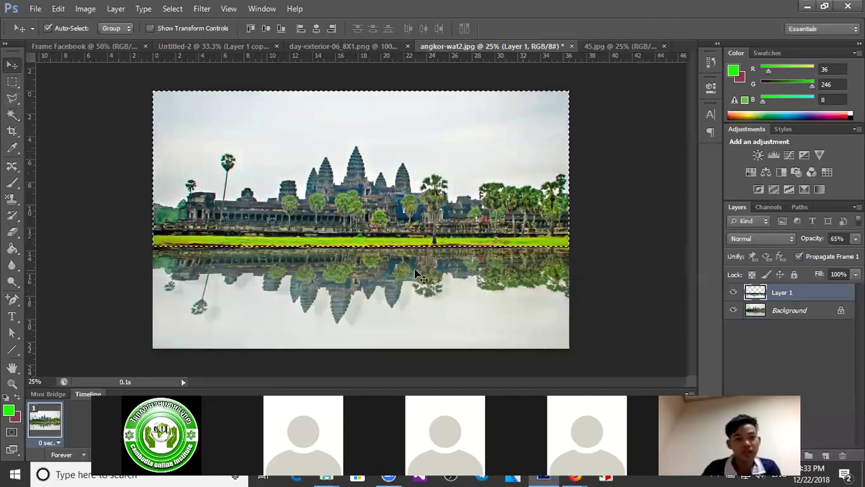
key("ctrl+d")
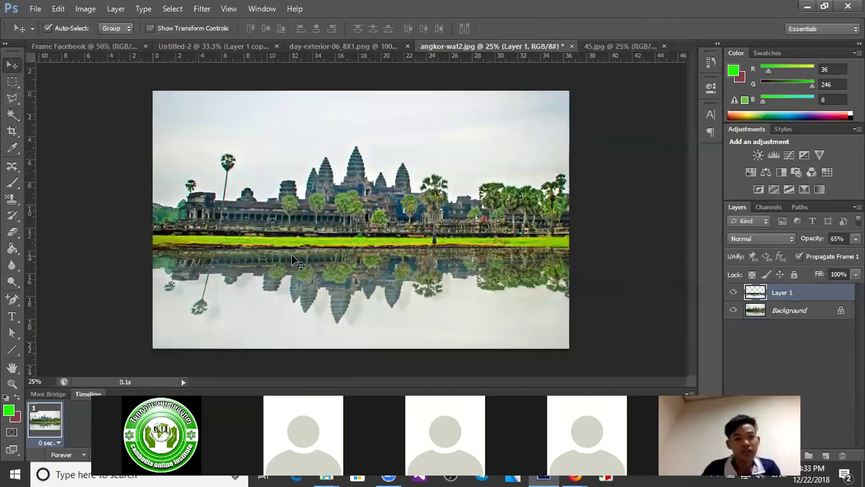
Step: Hide and reshow the Background layer to check it, and make it the active layer
left_click(734, 311)
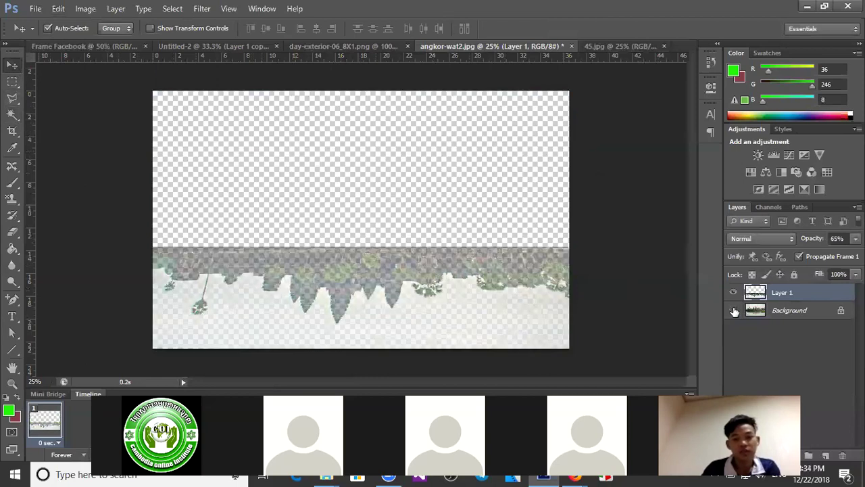
left_click(734, 310)
left_click(794, 318)
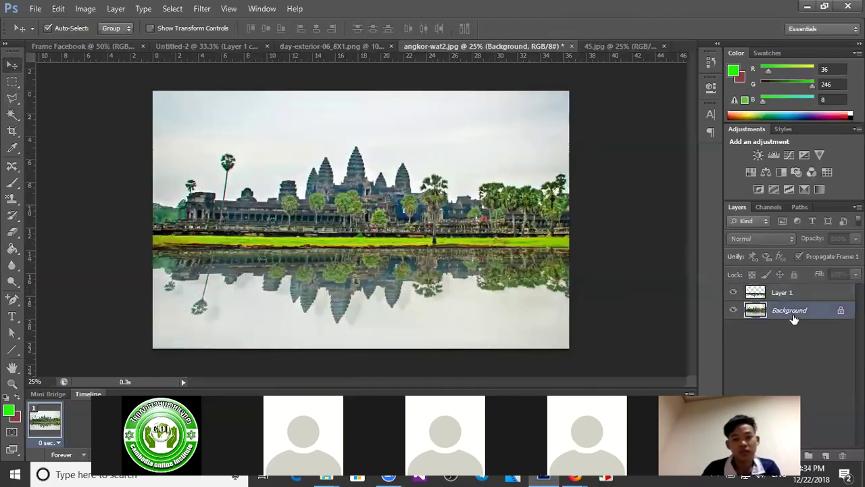
Step: Try selecting the Background's sky with the Magic Wand from several sample spots, clearing the selection between attempts
left_click(17, 120)
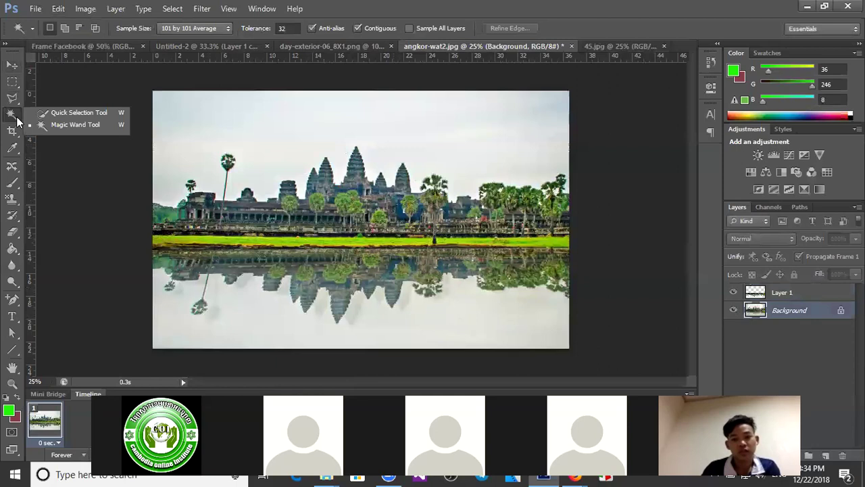
left_click(62, 126)
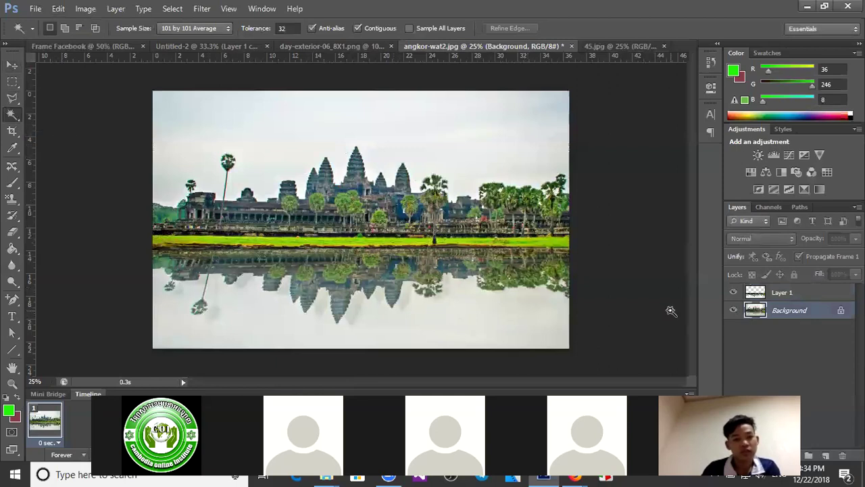
left_click(241, 123)
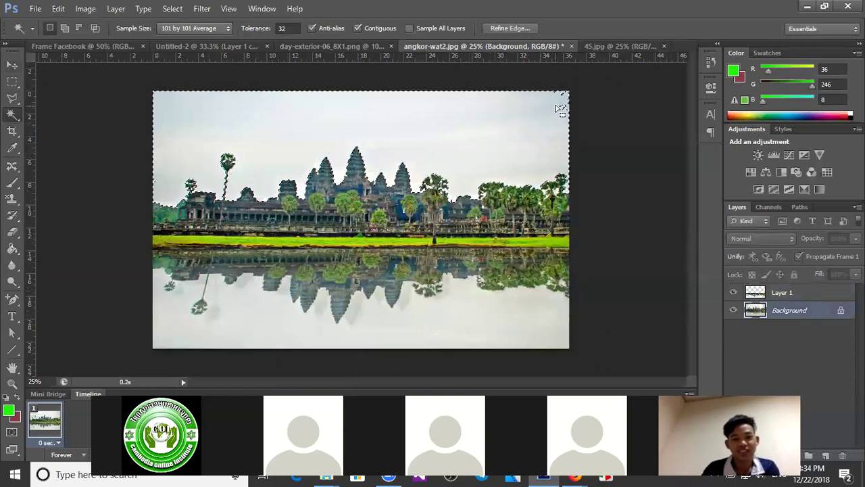
key("ctrl+d")
left_click(391, 119)
key("ctrl+d")
left_click(424, 118)
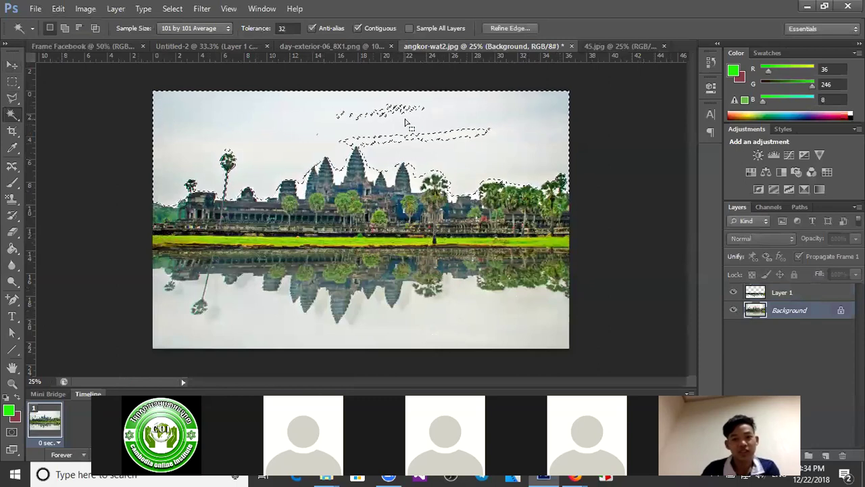
key("ctrl+d")
left_click(199, 131)
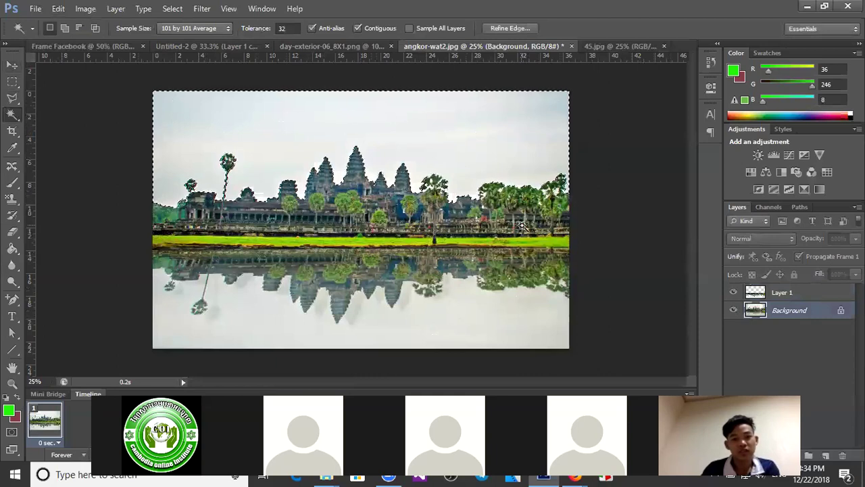
Step: Try selecting the whole sky with the Quick Selection tool, and clear the selection
right_click(12, 115)
left_click(74, 113)
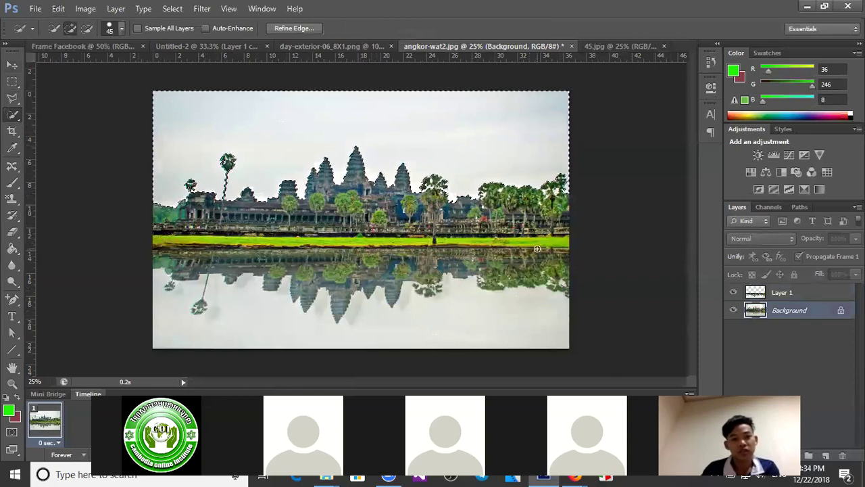
key("ctrl+d")
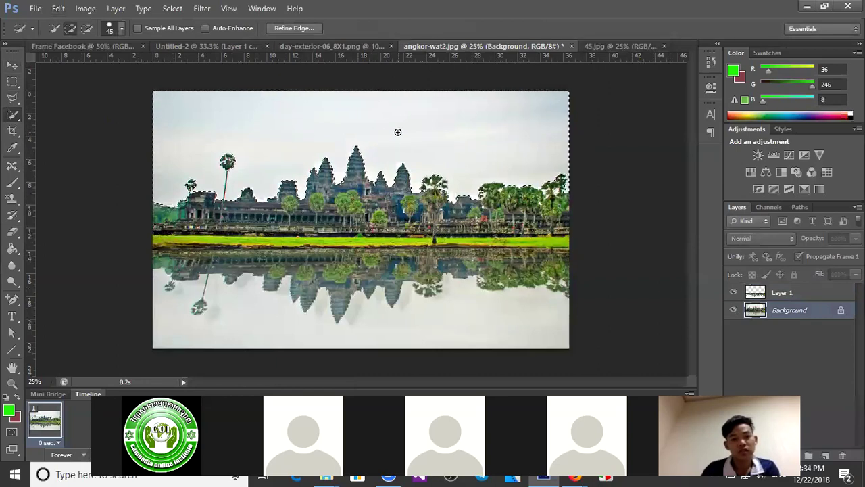
key("ctrl+d")
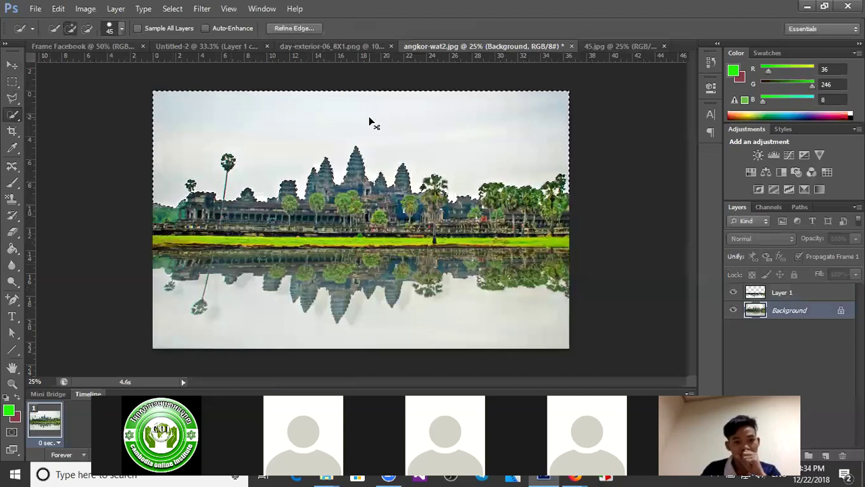
key("ctrl+d")
Step: Return to the Magic Wand and sample different parts of the sky for comparison, clearing each selection
right_click(9, 116)
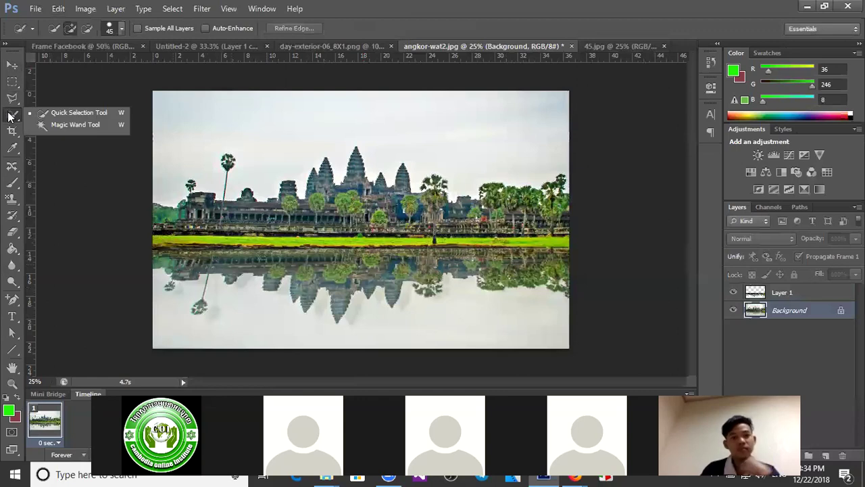
left_click(49, 126)
left_click(247, 116)
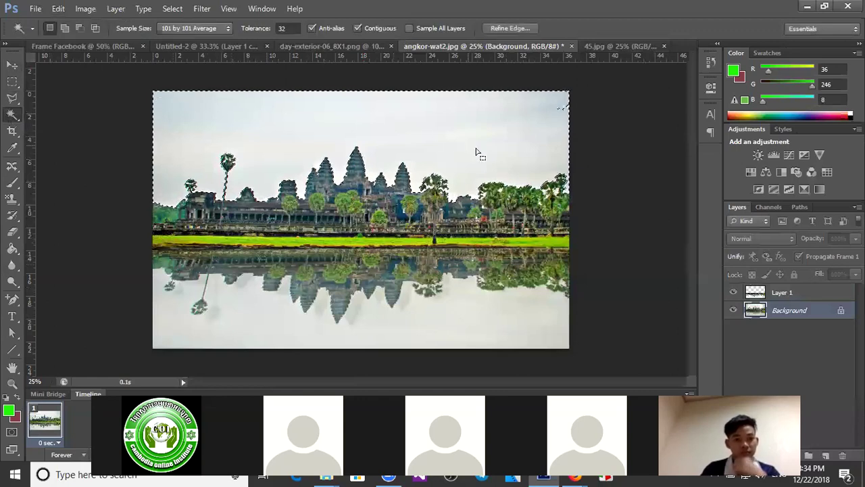
key("ctrl+d")
left_click(562, 110)
left_click(411, 184)
key("ctrl+d")
left_click(269, 138)
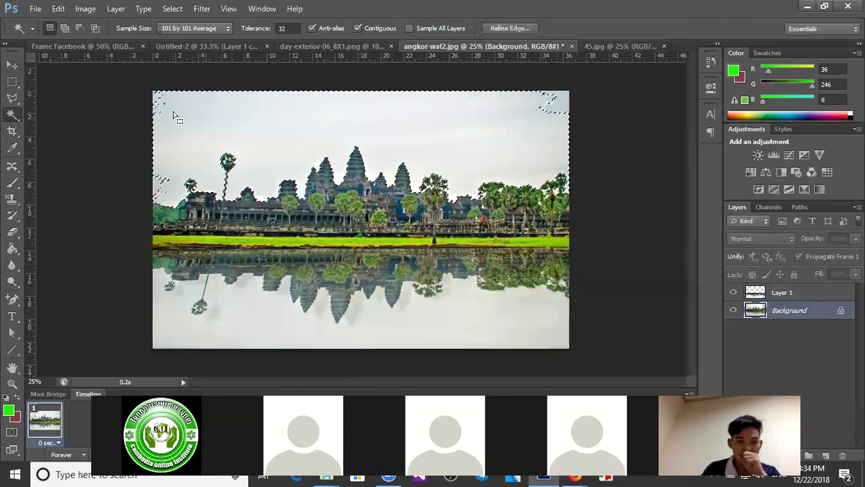
key("ctrl+d")
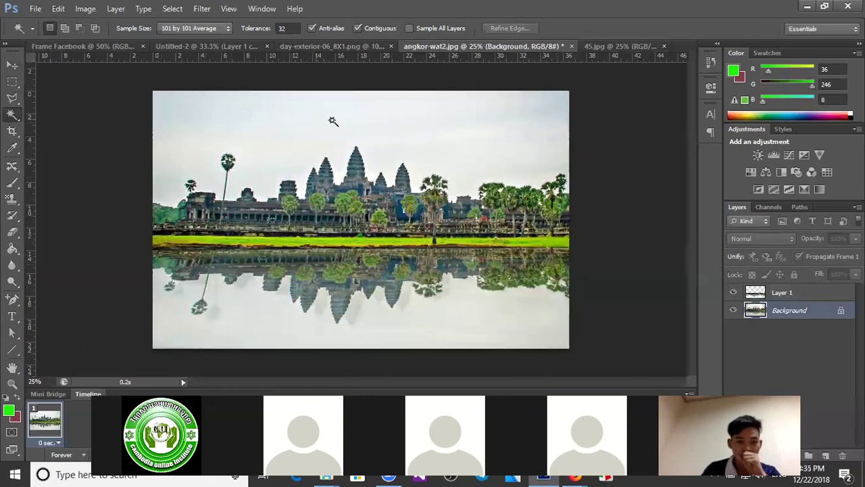
left_click(465, 133)
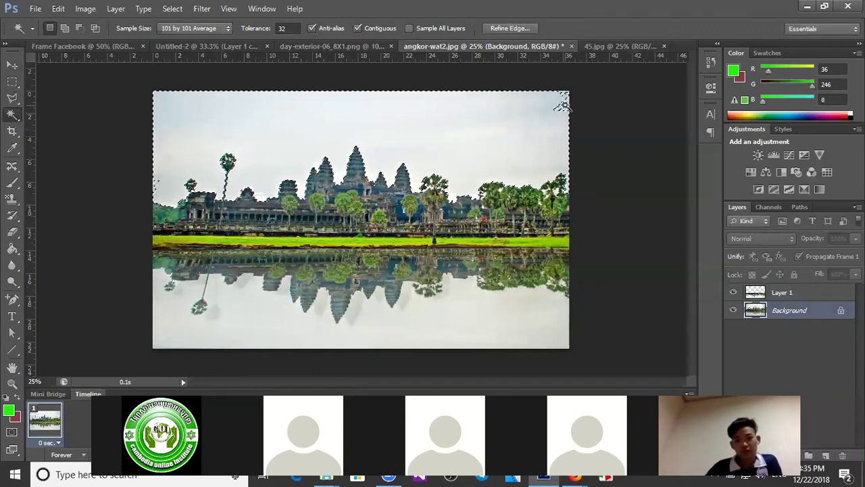
key("ctrl+d")
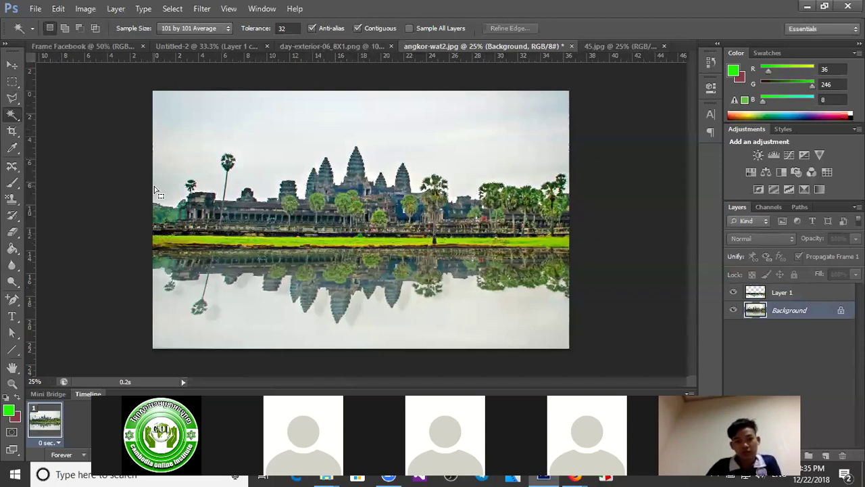
Step: Select the entire sky above the temple on the Background layer with the Quick Selection tool
left_click(12, 114)
left_click(71, 113)
left_click_drag(181, 123, 181, 124)
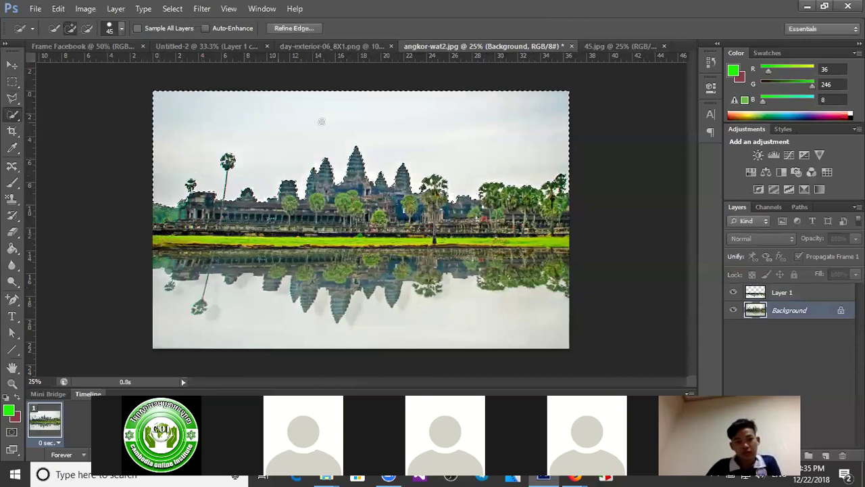
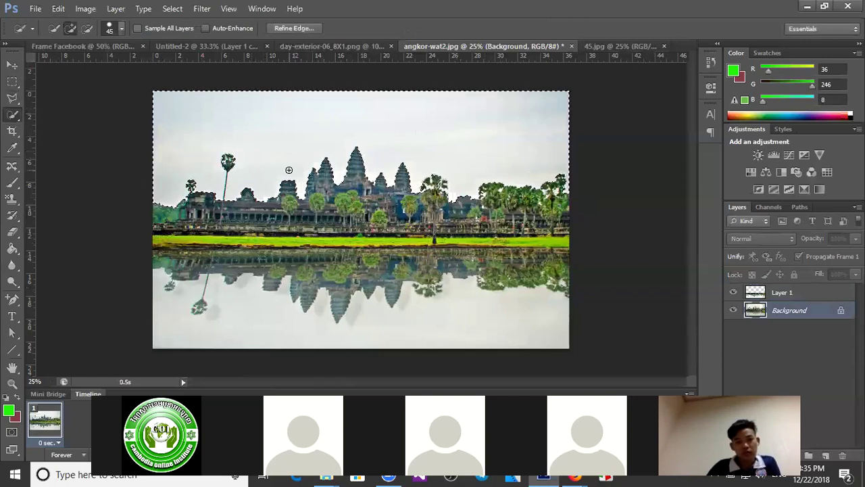
key("ctrl+plus")
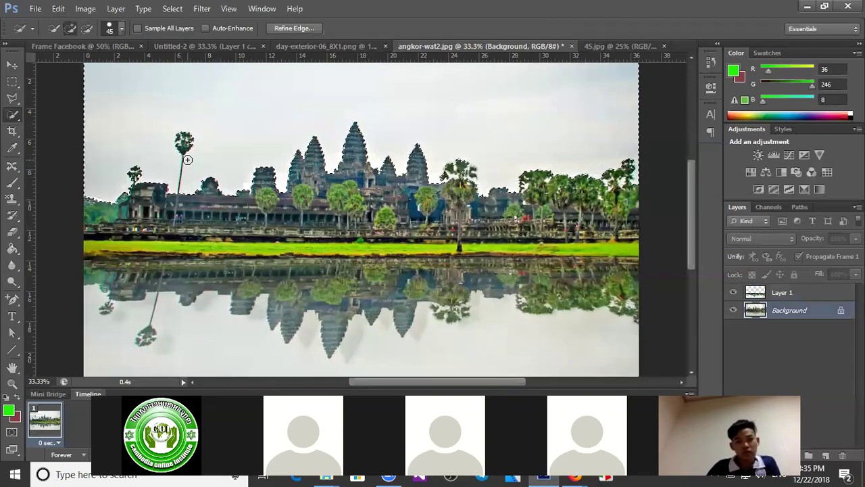
key("shift+F5")
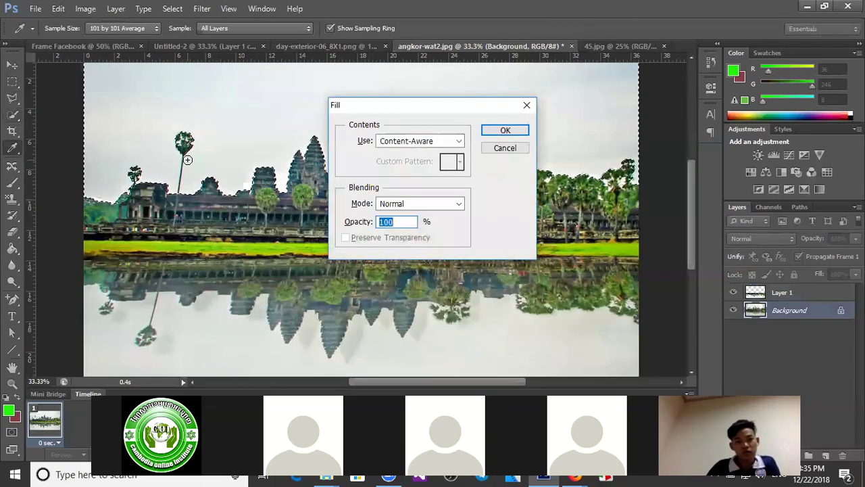
left_click(527, 107)
key("w")
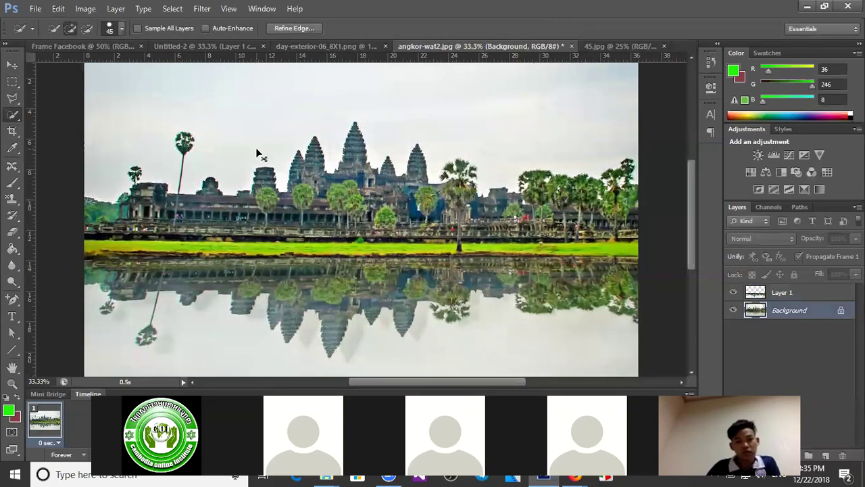
key("ctrl+minus")
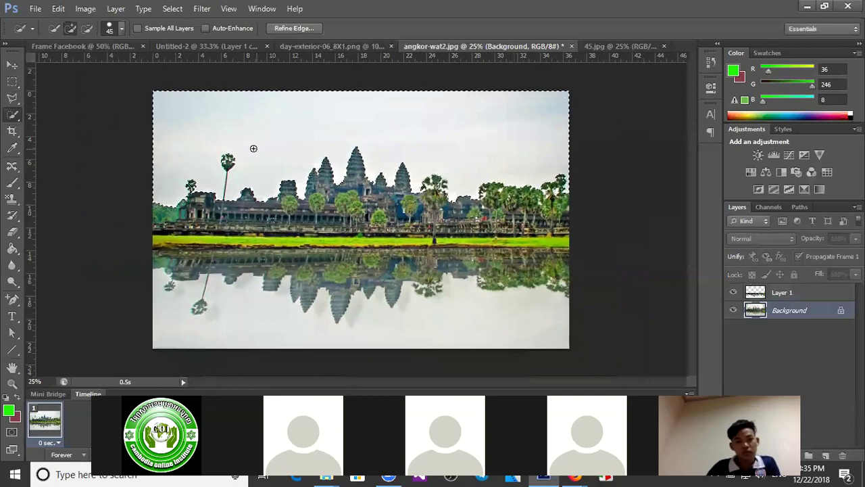
Step: Try shifting the selected sky down over the temple with the Move tool, and undo the move
left_click(14, 66)
left_click_drag(279, 120, 260, 94)
left_click_drag(308, 198, 283, 199)
key("shift+F5")
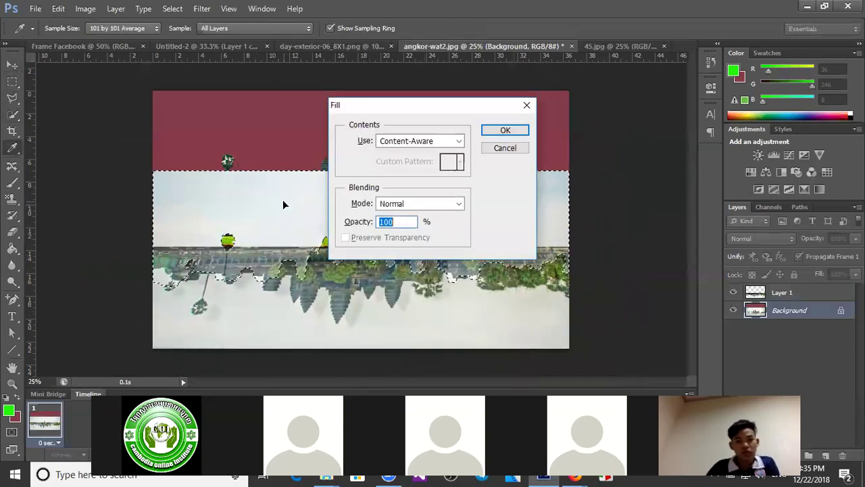
key("Return")
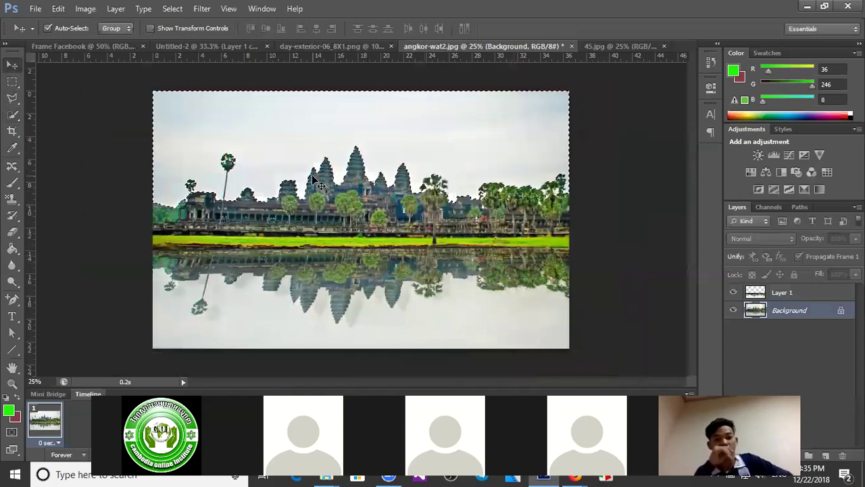
key("ctrl+minus")
key("ctrl+plus")
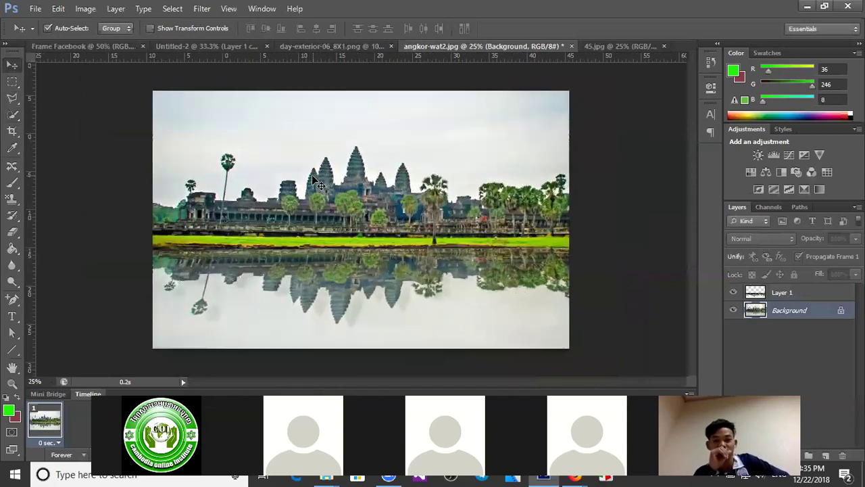
key("ctrl+d")
key("ctrl+plus")
key("ctrl+minus")
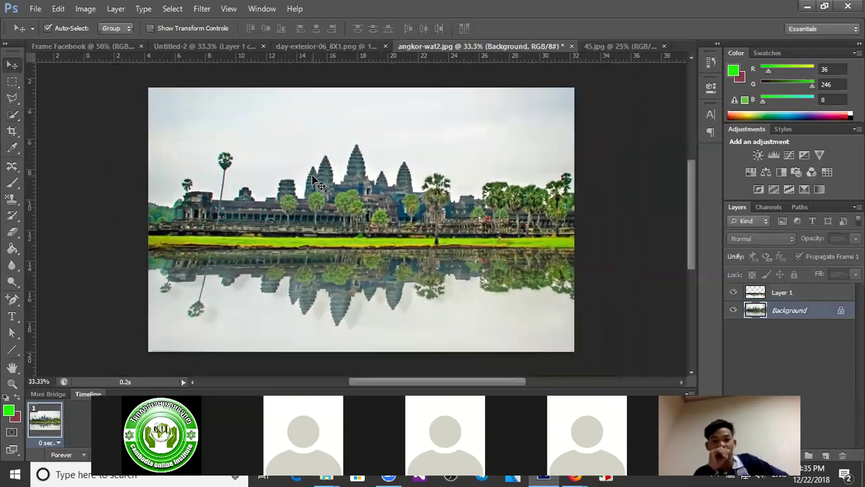
key("ctrl+a")
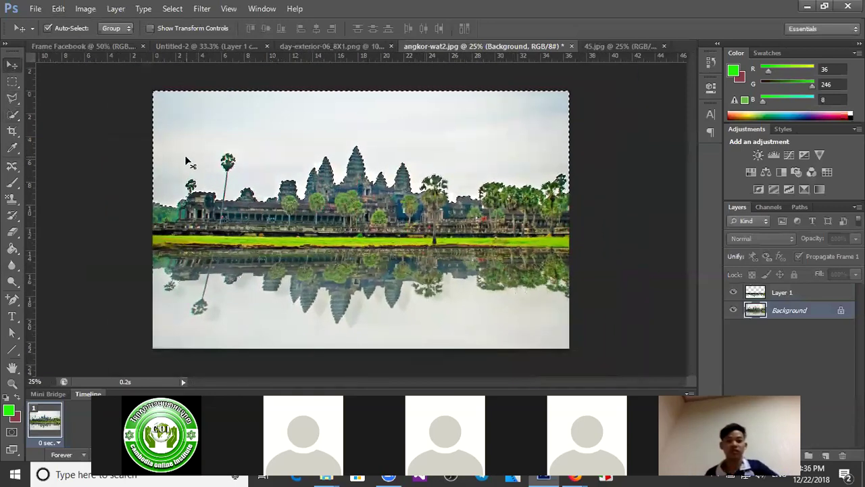
left_click(12, 114)
right_click(12, 113)
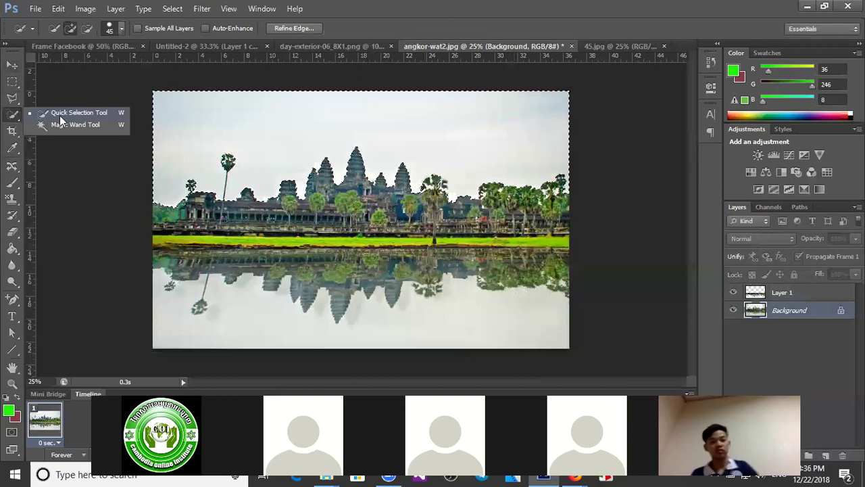
left_click(70, 114)
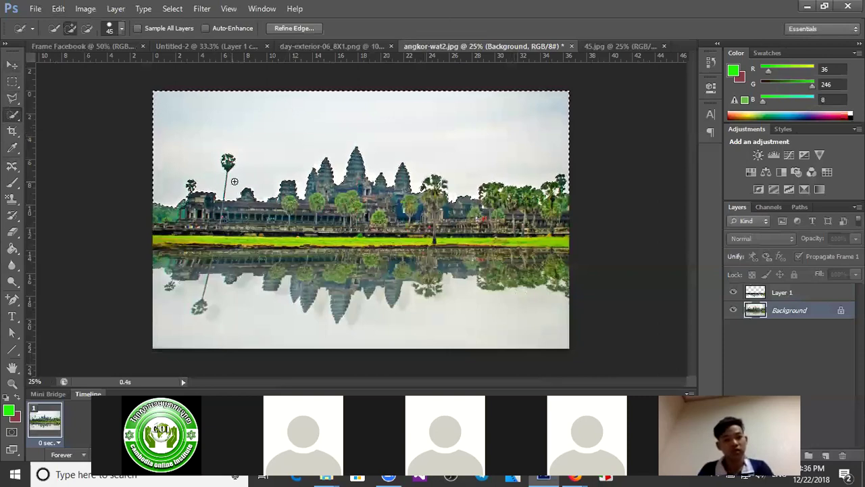
Step: Select the Background's sky with the Magic Wand, and add its missed upper-right corner using the Add to selection mode
scroll(245, 175, "up", 1)
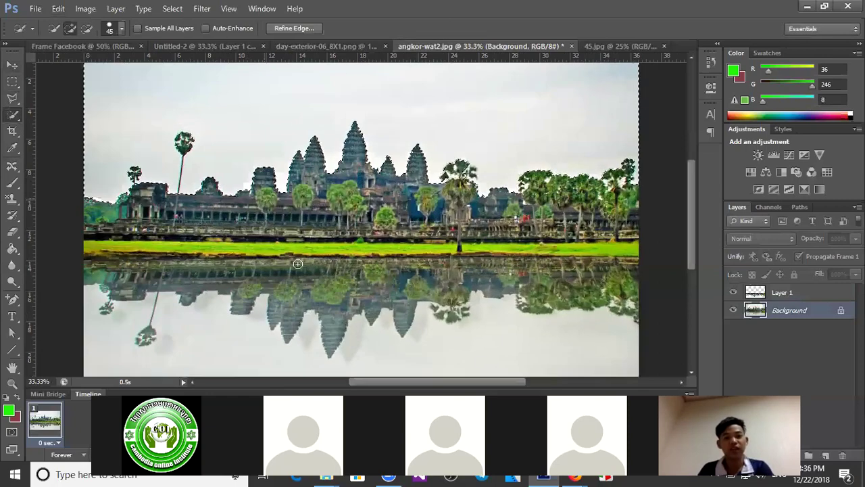
left_click_drag(424, 383, 410, 379)
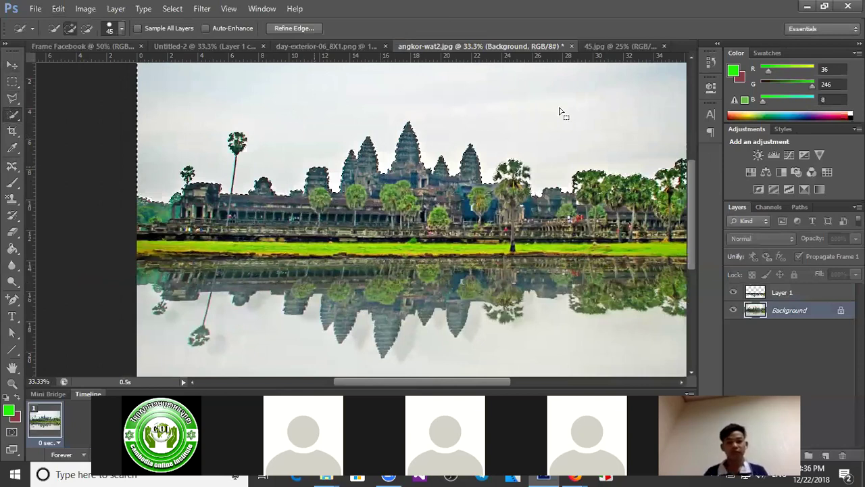
key("shift+w")
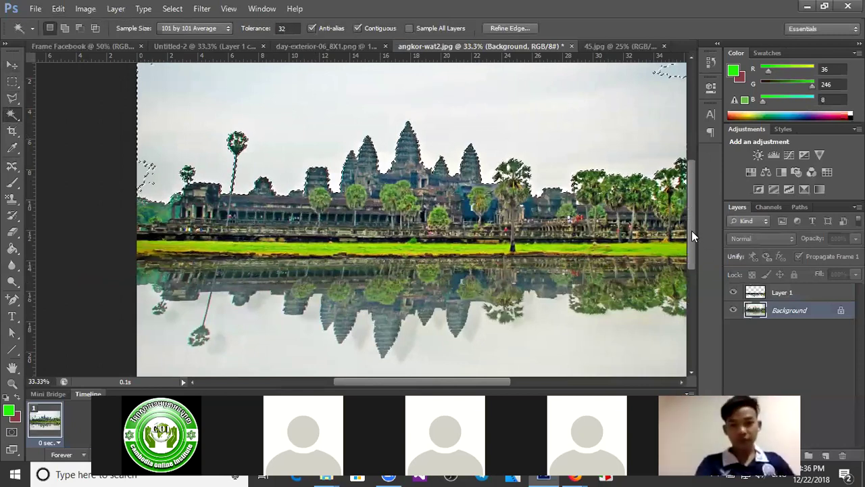
scroll(693, 198, "up", 3)
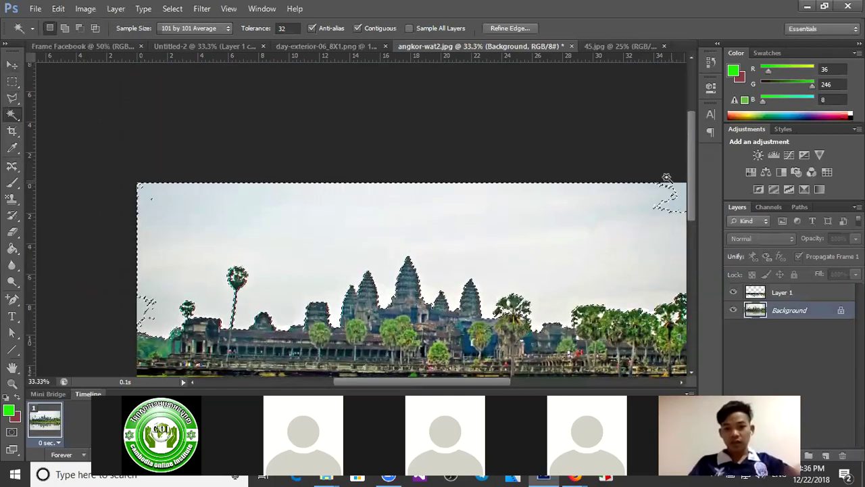
left_click(64, 28)
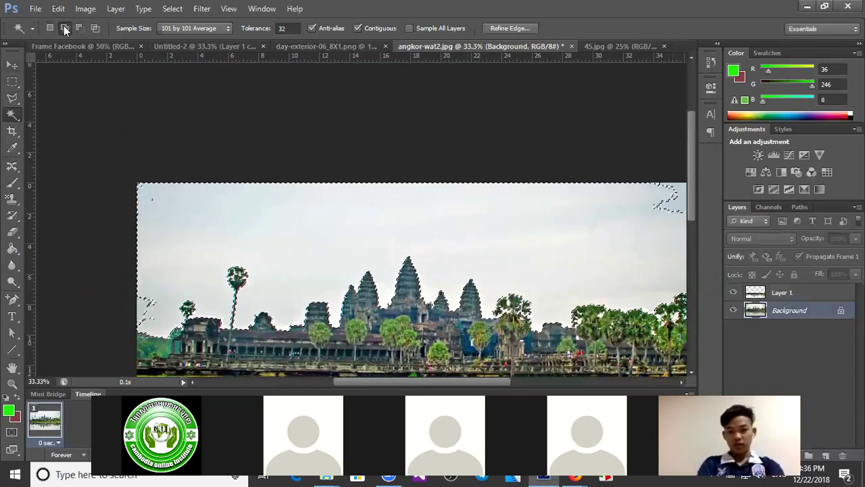
left_click(677, 198)
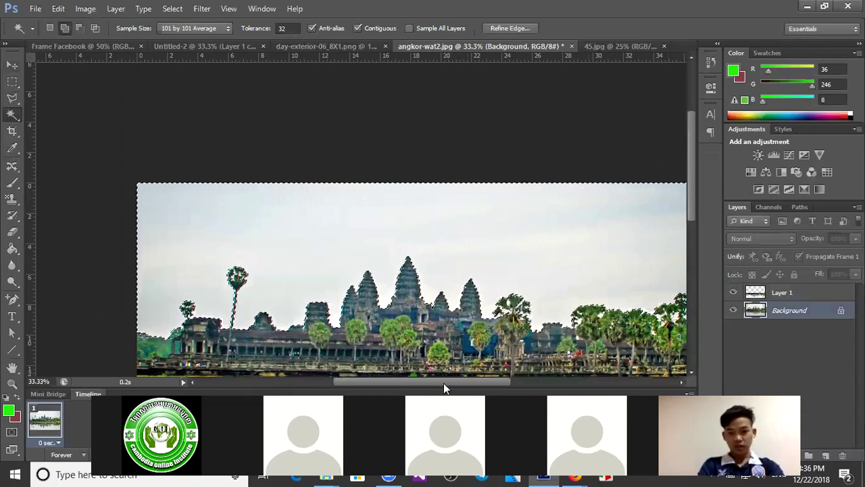
key("ctrl+z")
key("ctrl+minus")
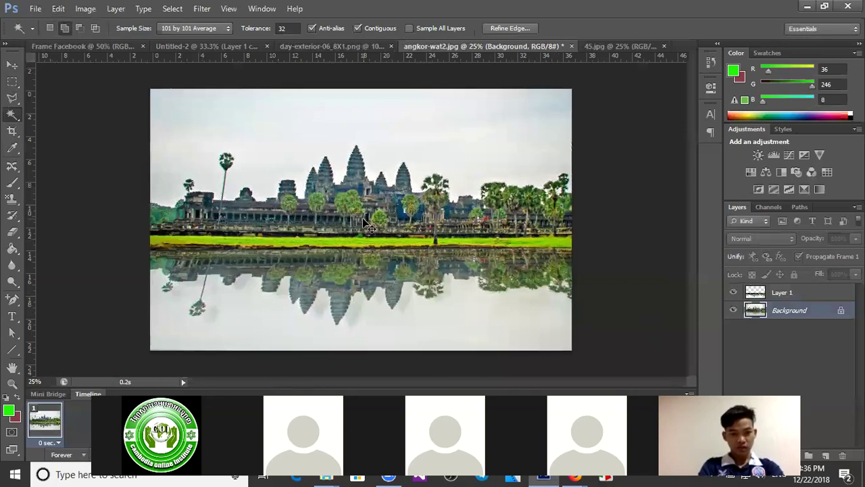
key("ctrl+plus")
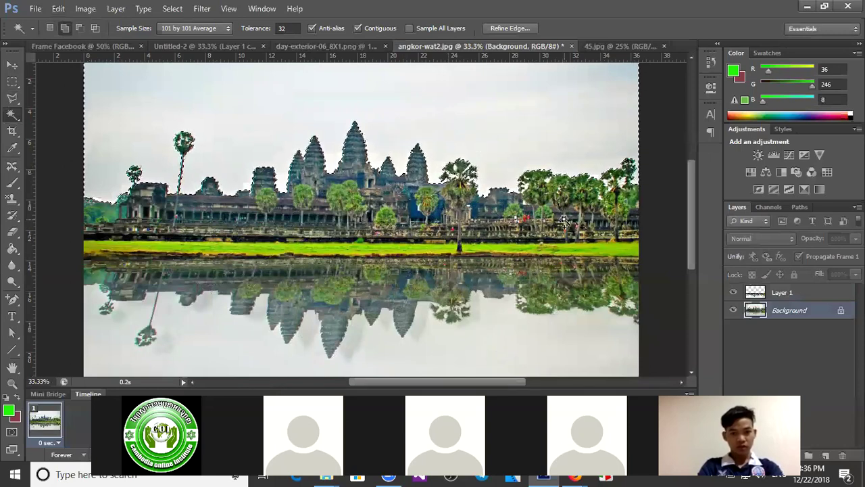
left_click_drag(692, 223, 692, 203)
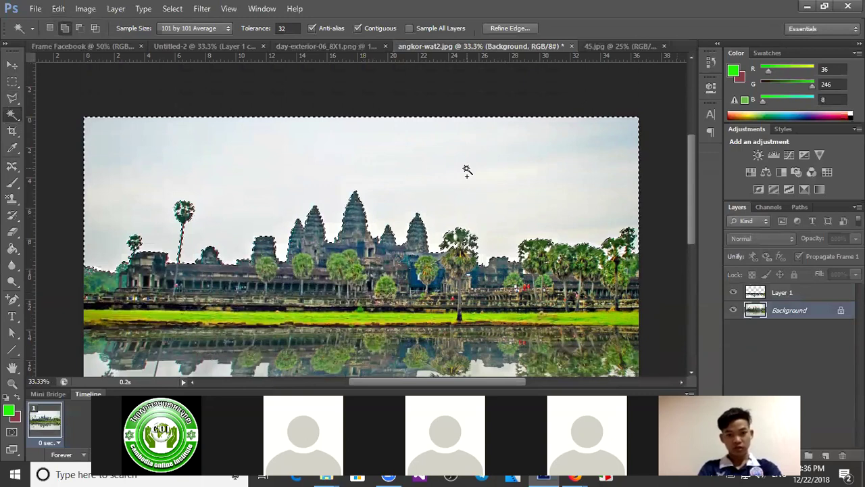
key("shift+BackSpace")
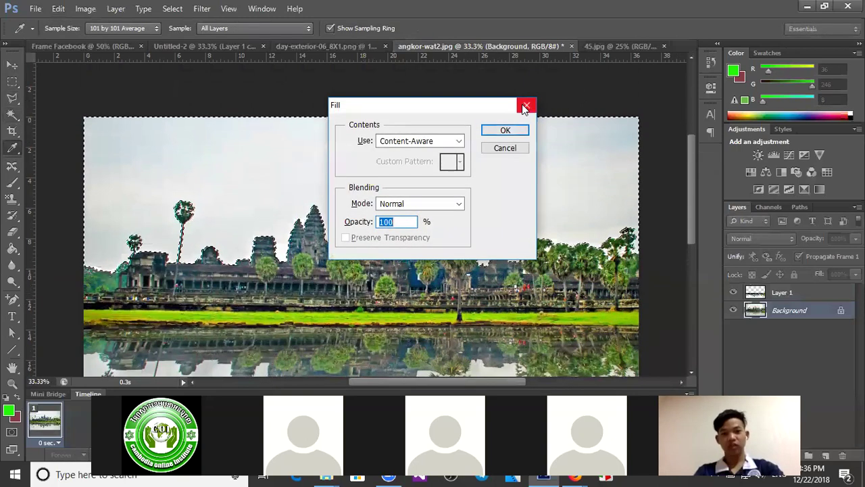
left_click(527, 105)
key("w")
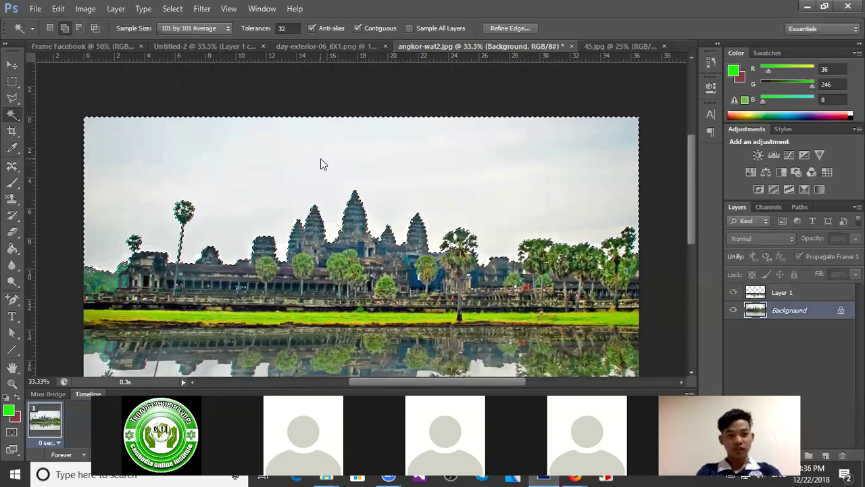
right_click(321, 162)
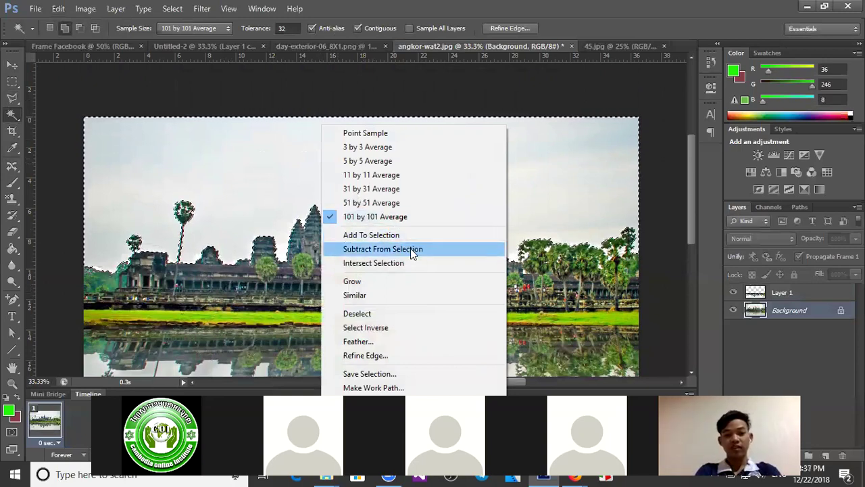
key("Escape")
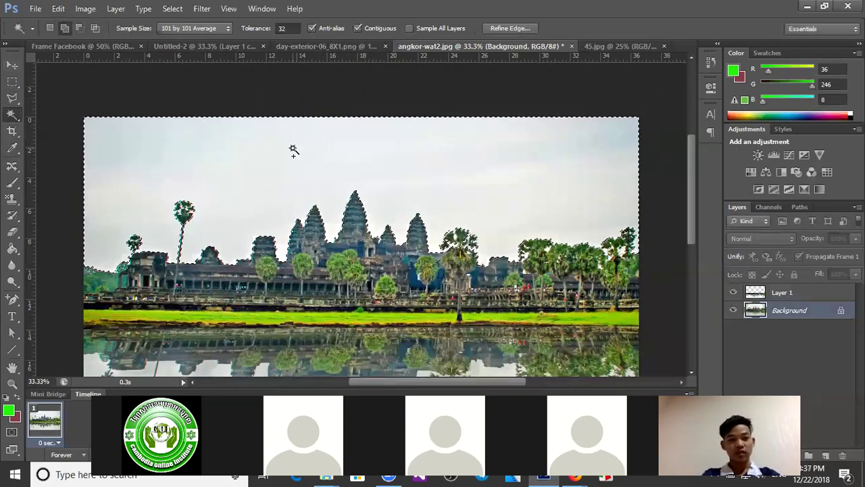
Step: Try shifting the selected sky slightly upward on the locked Background layer with the Move tool
left_click(12, 64)
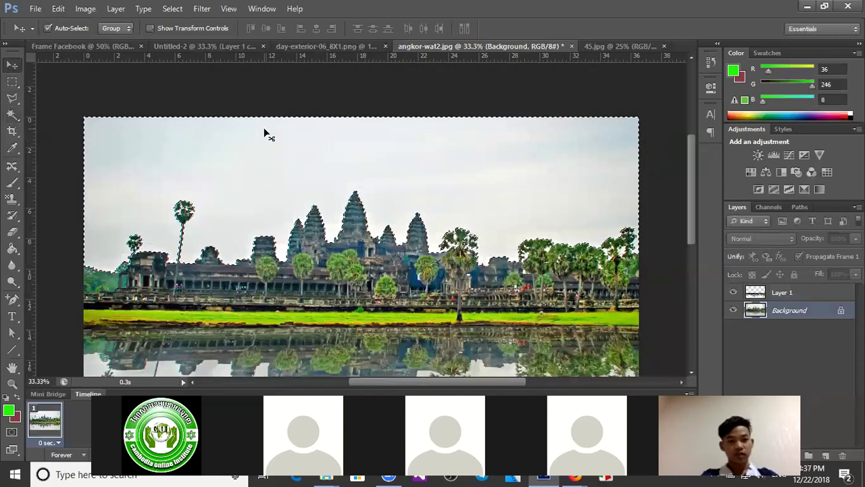
key("shift+F5")
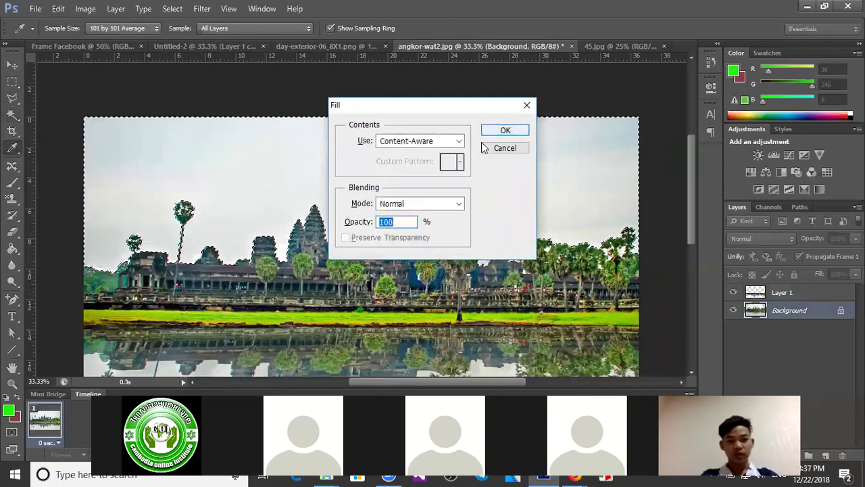
left_click(526, 107)
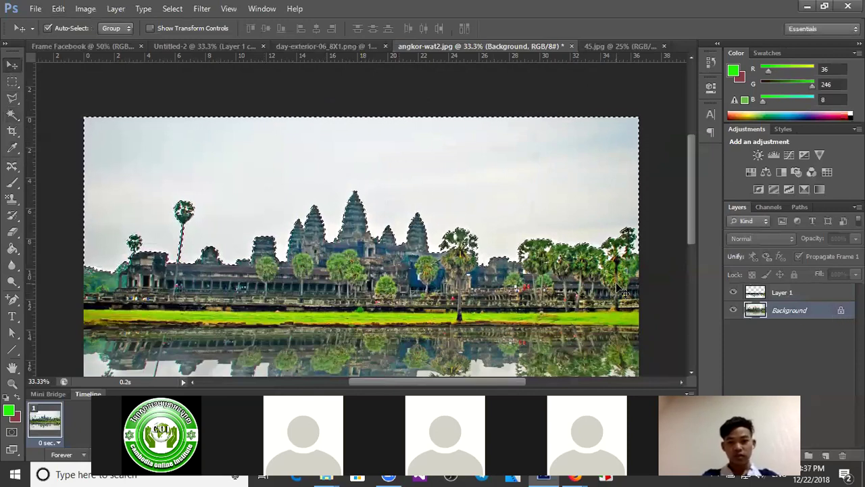
left_click_drag(326, 172, 282, 157)
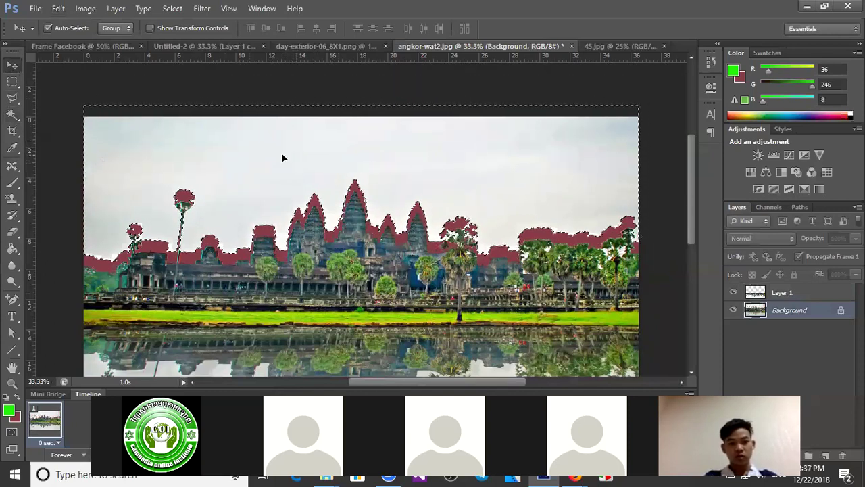
Step: Convert the Background to a regular layer, then move the selected sky up, delete it and clear the selection
double_click(809, 311)
left_click(538, 148)
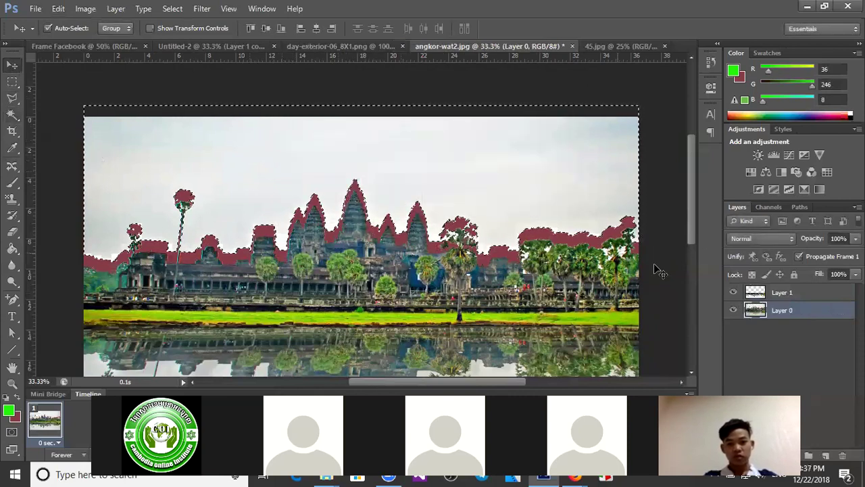
left_click_drag(408, 158, 396, 121)
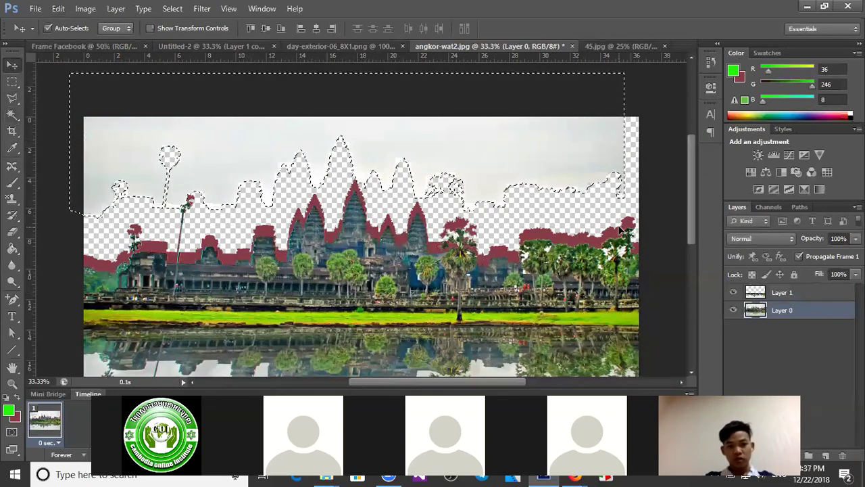
key("Delete")
key("ctrl+d")
key("ctrl+minus")
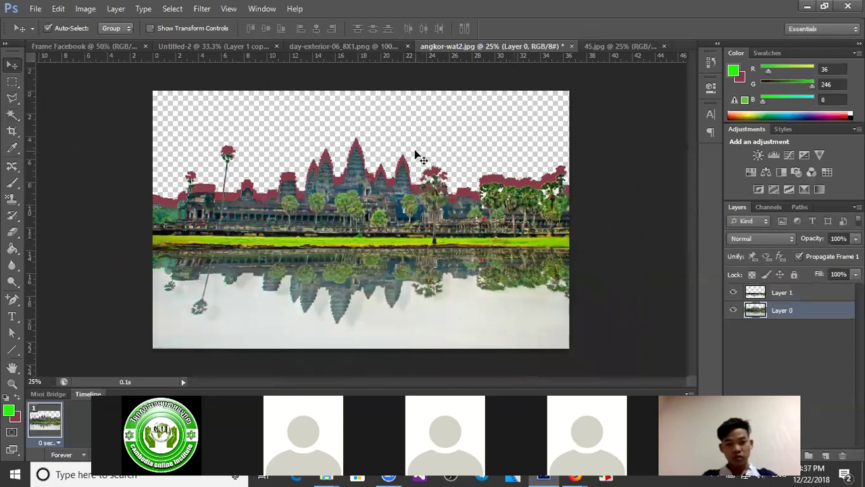
key("ctrl+plus")
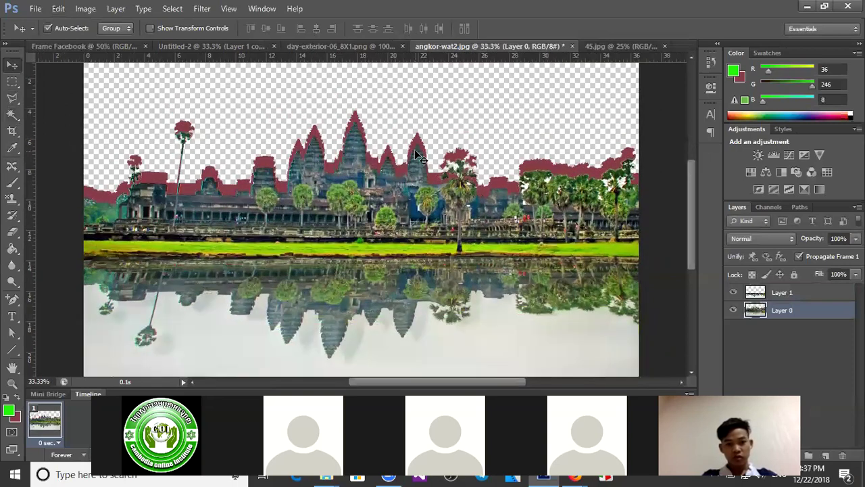
left_click_drag(446, 380, 436, 380)
key("ctrl+minus")
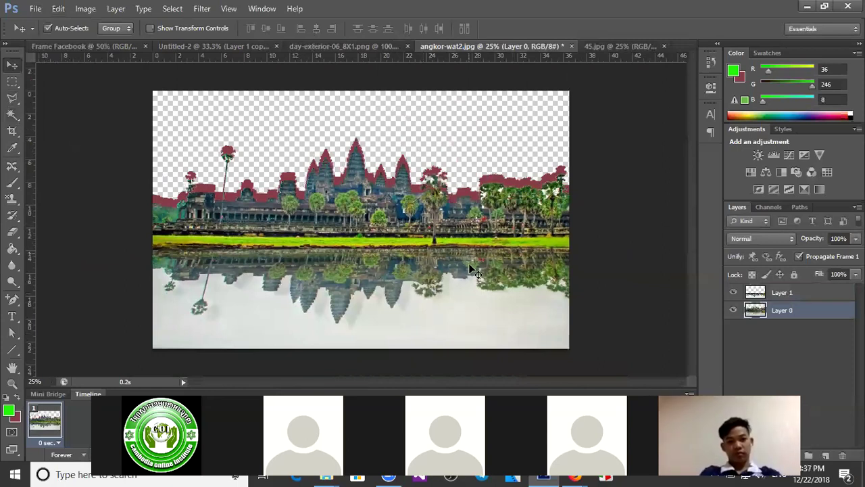
Step: Undo the sky deletion, the layer conversion and the sky moves, back to the original selected sky on the Background
key("ctrl+z")
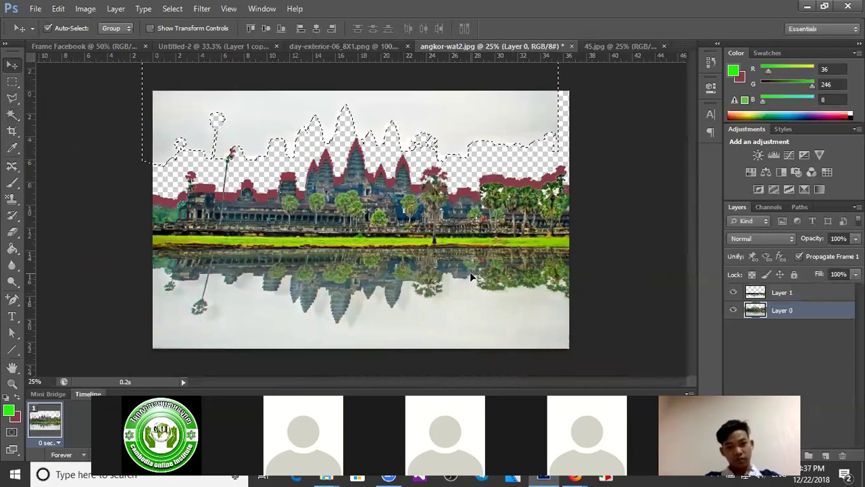
key("ctrl+z")
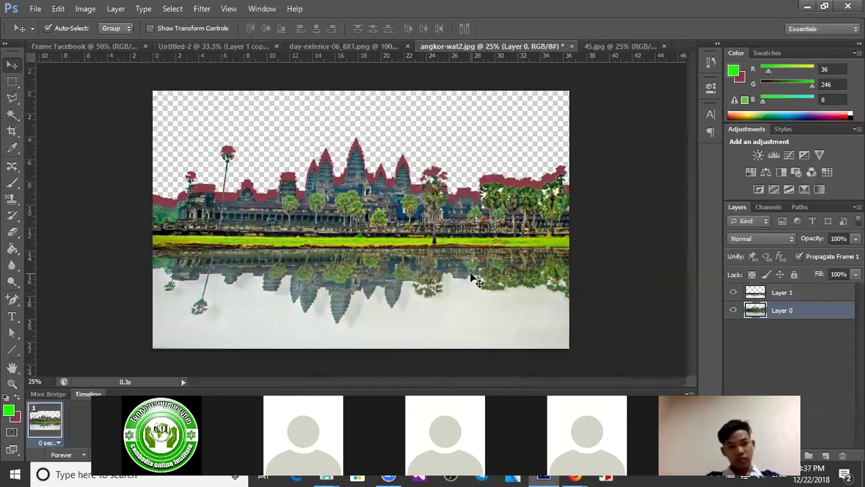
key("ctrl+z")
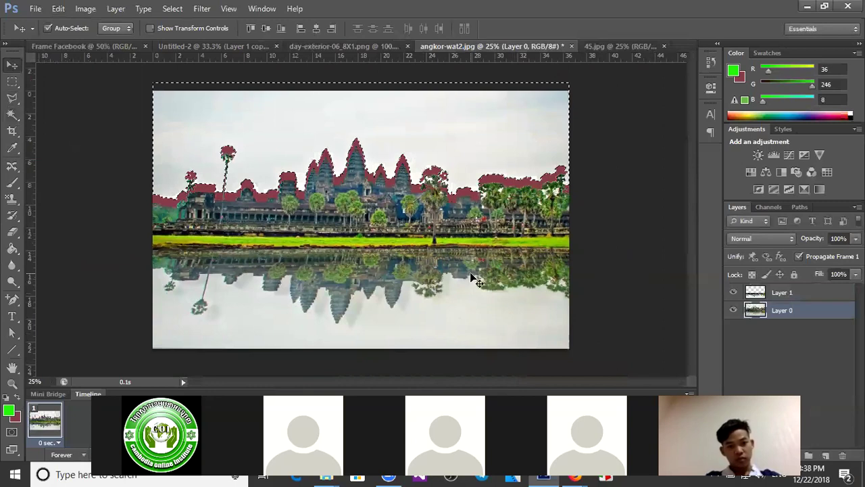
key("ctrl+alt+z")
key("ctrl+alt+z")
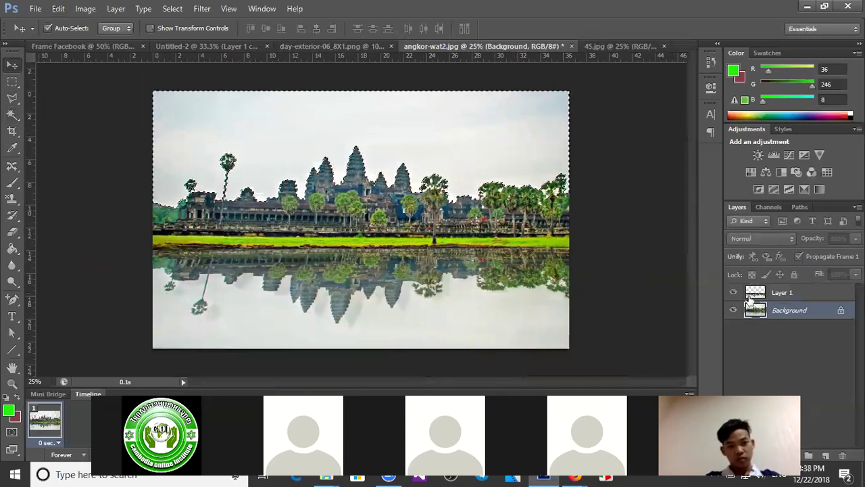
Step: Convert the intact Background to a regular layer named Layer 0, delete its selected sky, and deselect
double_click(789, 310)
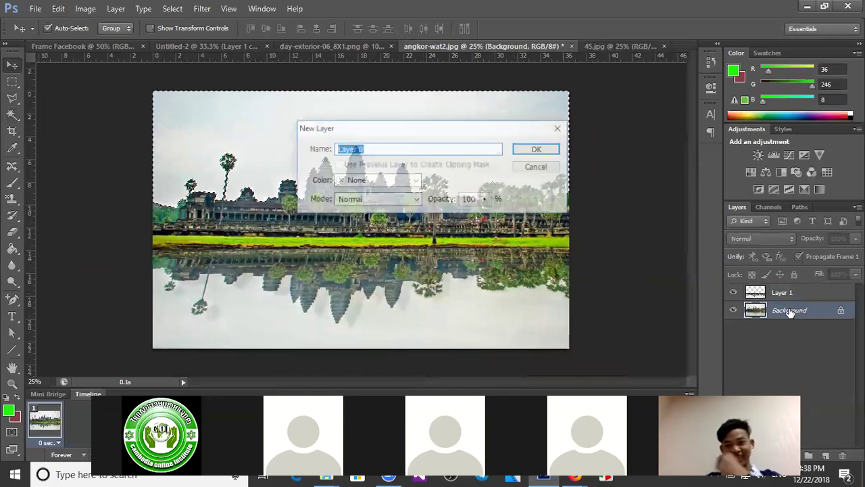
left_click(531, 149)
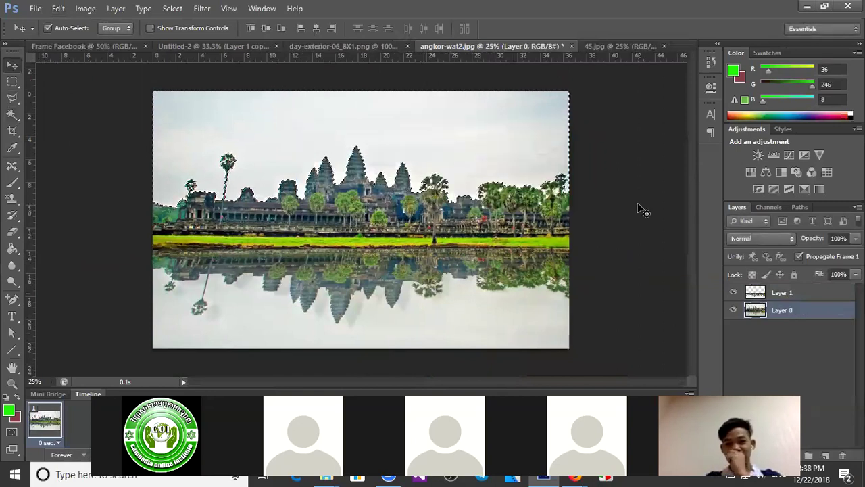
left_click_drag(498, 155, 473, 131)
key("Delete")
key("ctrl+d")
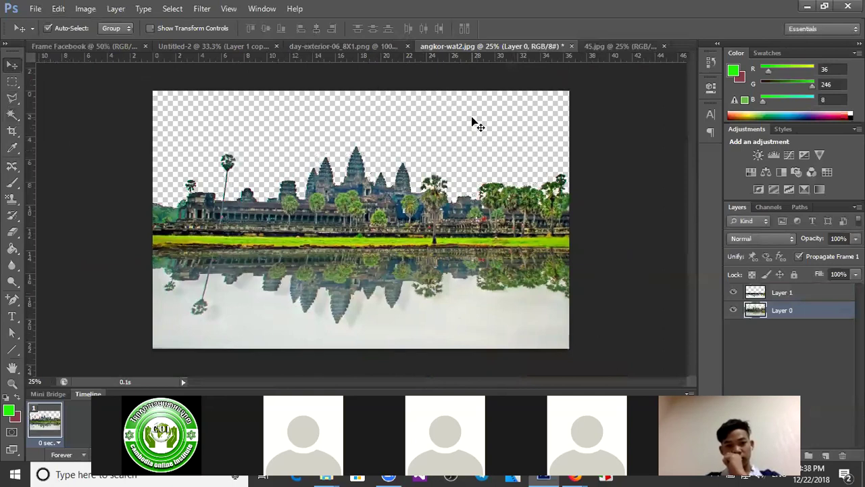
Step: Open the sunny-weather-pakistan image from the Phtoshop Lesson 1 folder
key("ctrl+o")
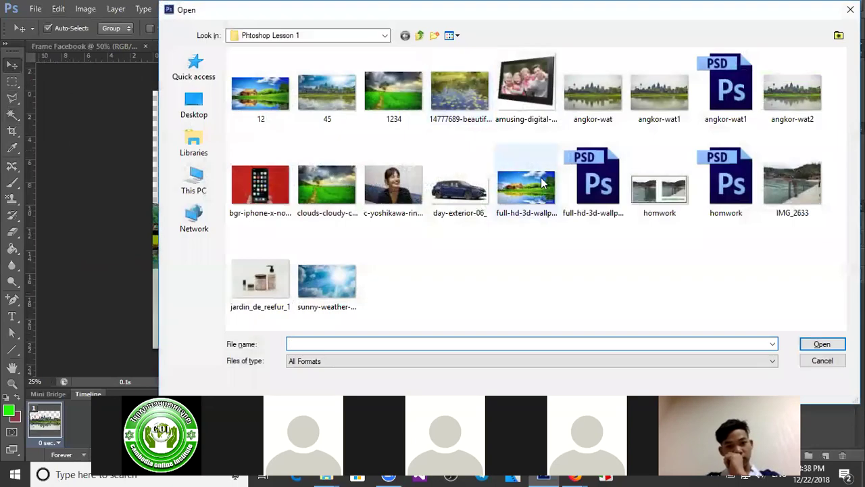
left_click(327, 278)
left_click(824, 344)
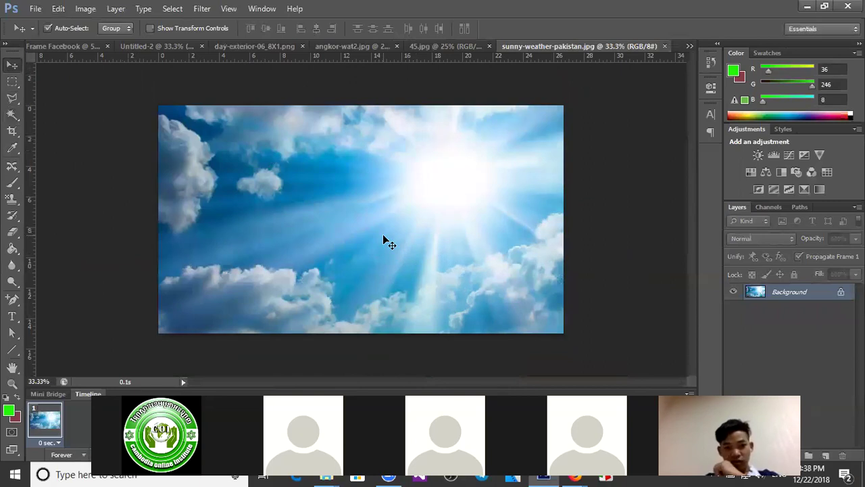
Step: Select the whole sunny sky image and bring it into angkor-wat2.jpg as a new layer with the Move tool
key("ctrl+a")
left_click_drag(455, 236, 360, 46)
left_click_drag(295, 47, 291, 48)
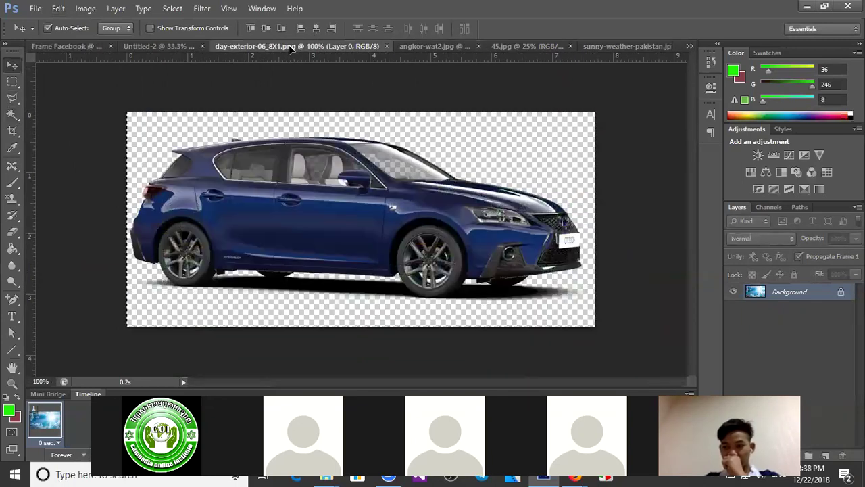
left_click_drag(169, 51, 168, 50)
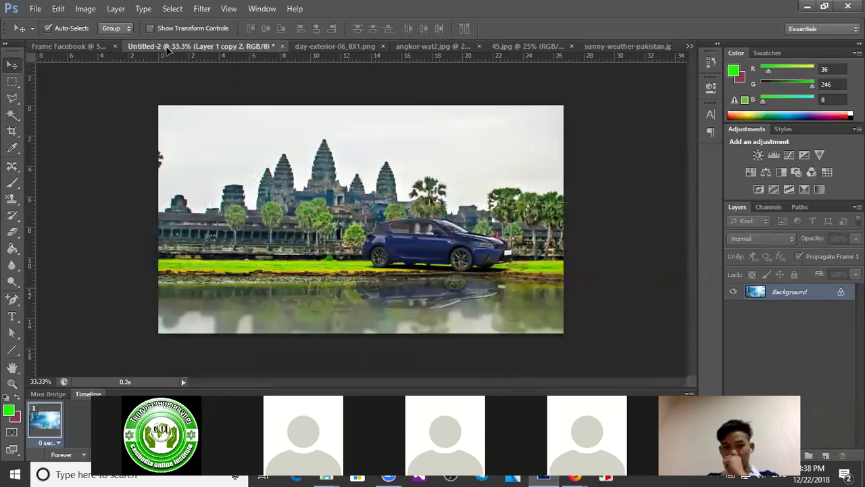
left_click_drag(423, 37, 429, 144)
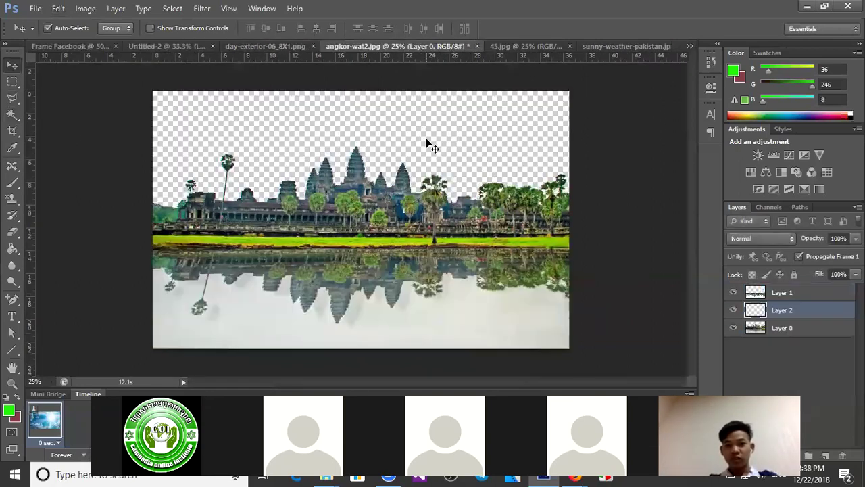
Step: Close the 45.jpg and sunny-weather-pakistan.jpg images, leaving angkor-wat2.jpg active
left_click(575, 46)
left_click(551, 46)
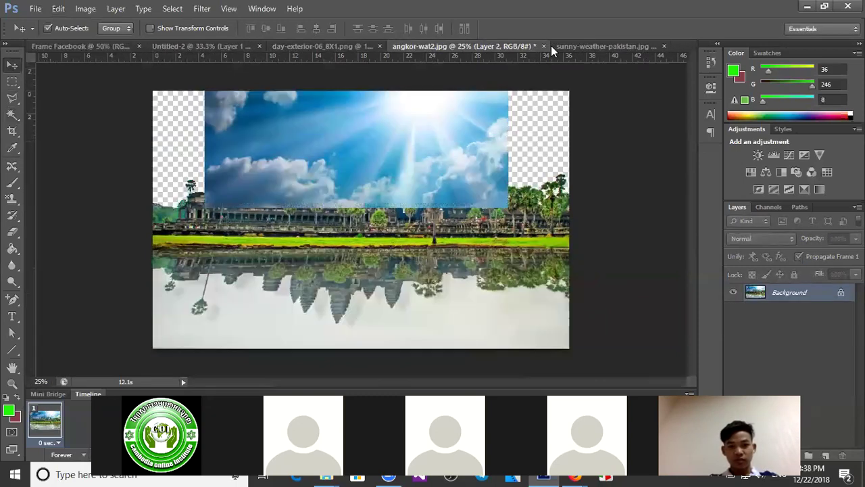
left_click(605, 46)
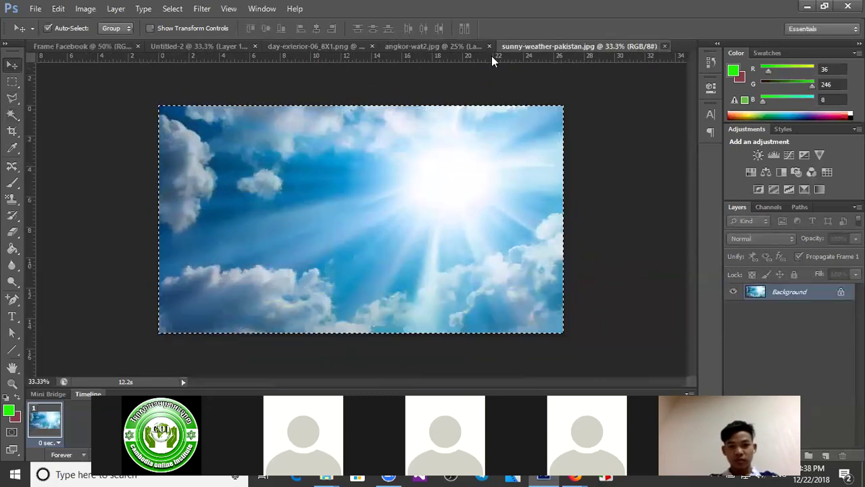
key("ctrl+w")
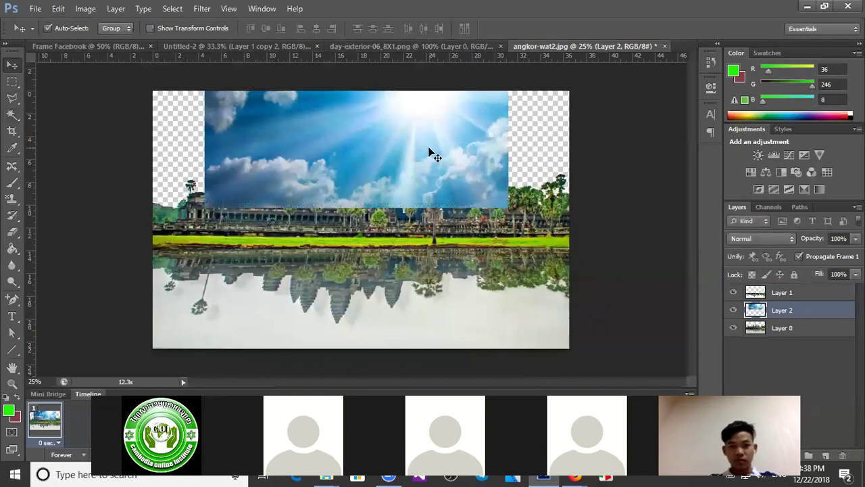
Step: Place the sunny sky layer beneath Layer 0 and shift it toward the upper-left corner behind the temple
left_click_drag(426, 200, 425, 227)
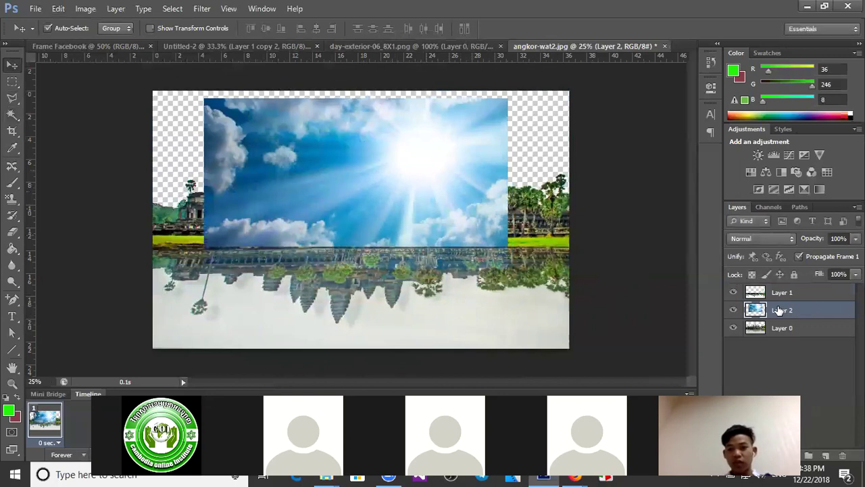
left_click_drag(781, 311, 783, 339)
left_click_drag(474, 157, 380, 133)
Step: Free-transform the sunny sky layer to about 142% width and 72% height so it fills the sky area behind the temple
key("ctrl+t")
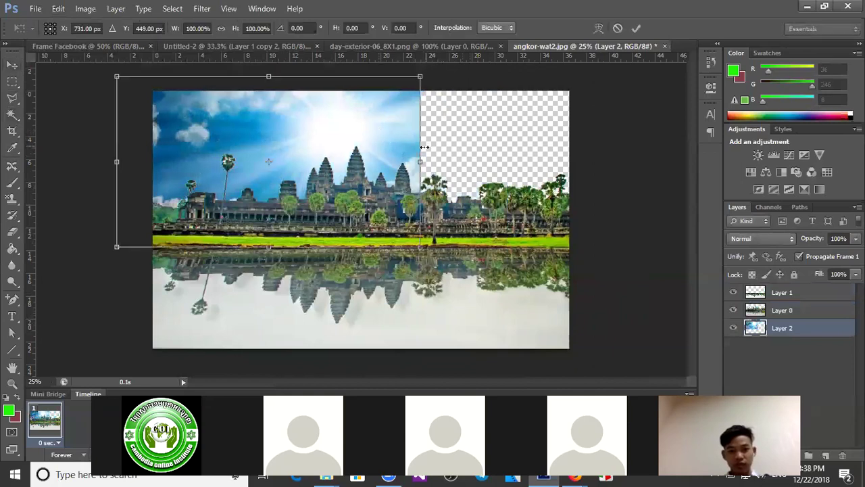
left_click_drag(422, 162, 574, 162)
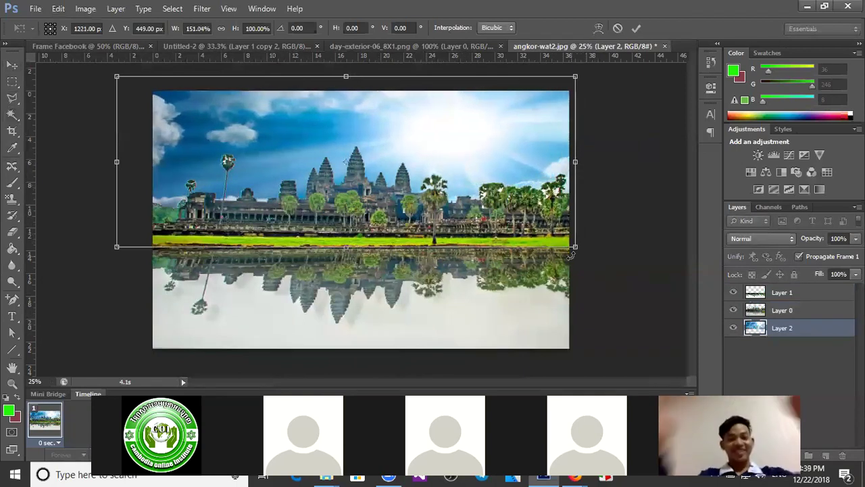
left_click_drag(574, 246, 577, 206)
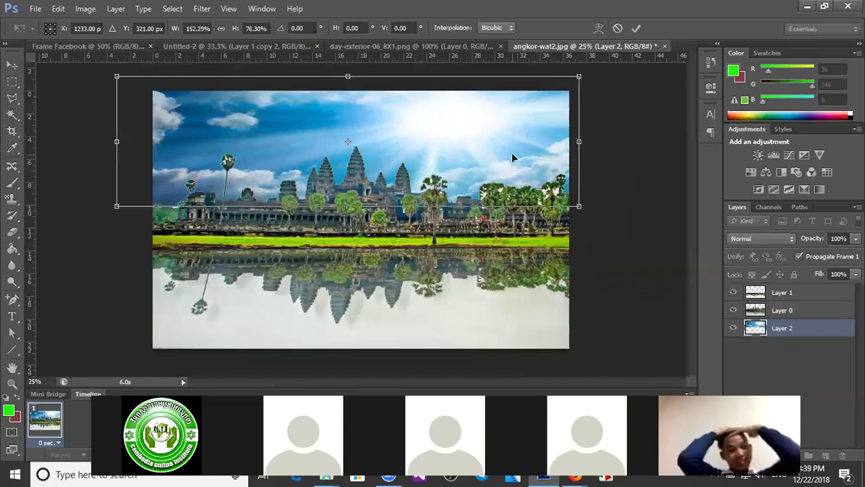
left_click_drag(116, 77, 146, 82)
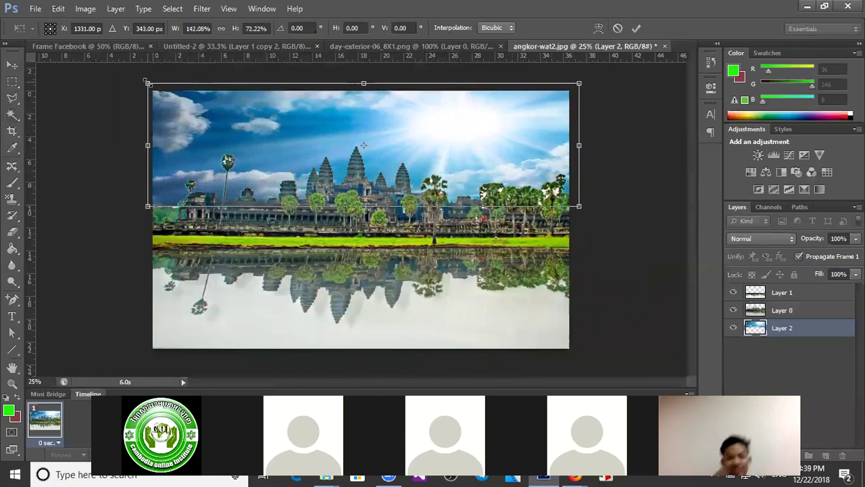
key("Return")
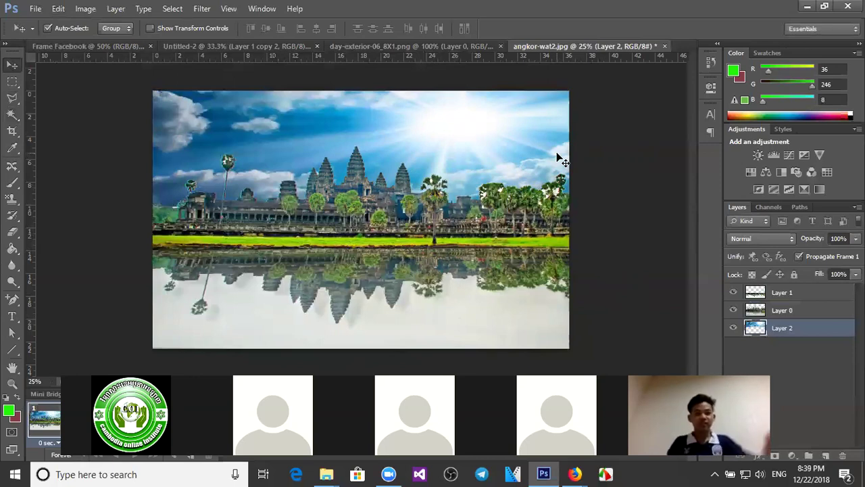
Step: Lower the Layer 1 reflection's opacity to 56%, skew it horizontally by about 6°, and shift it up against the grassy bank
left_click(464, 267)
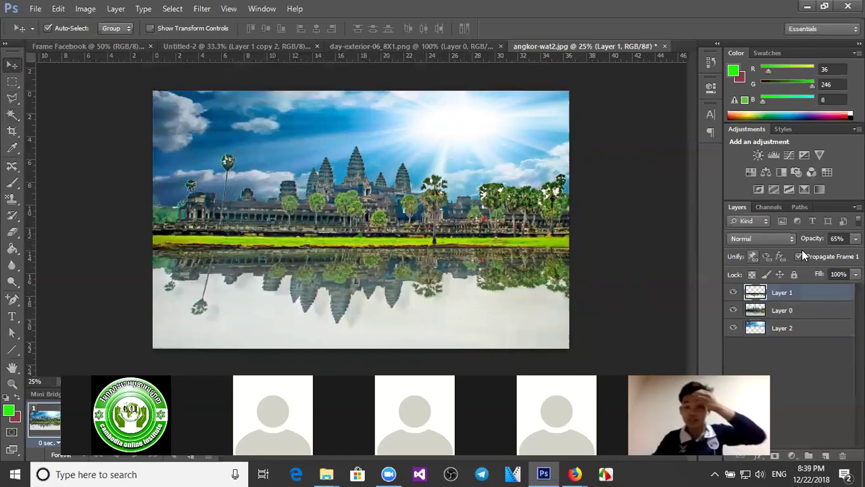
left_click_drag(812, 239, 819, 242)
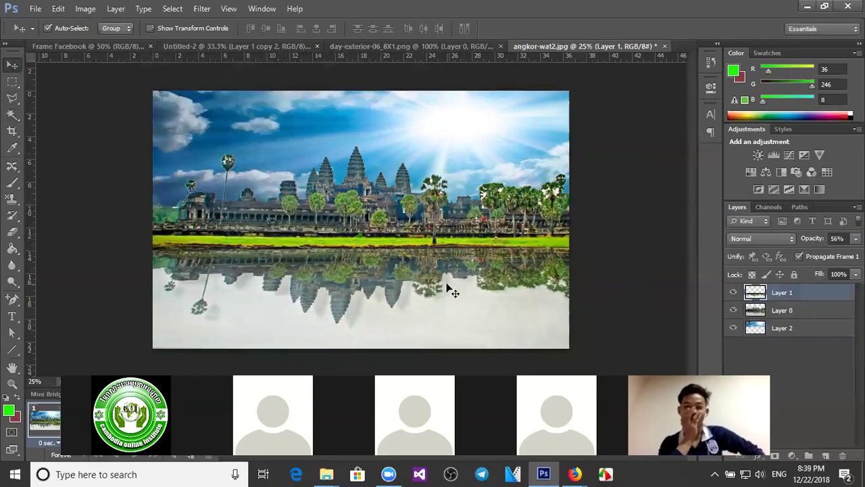
key("ctrl+t")
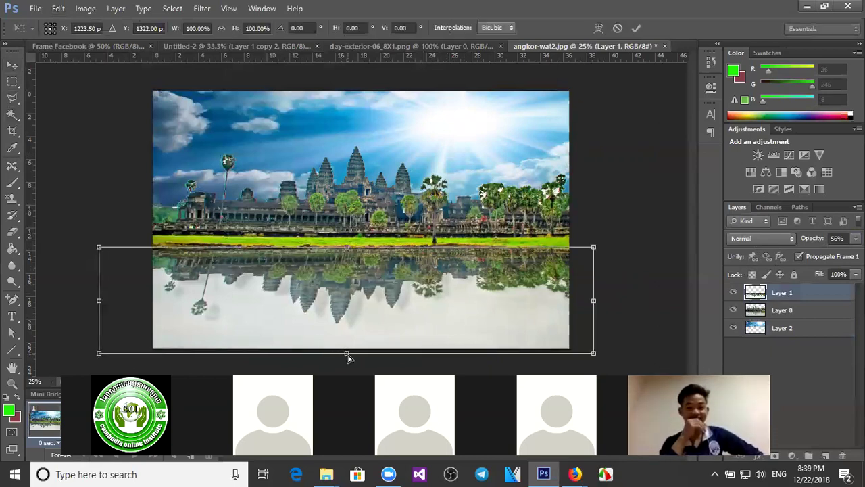
mouse_move(348, 356)
left_mouse_down()
mouse_move(369, 359)
mouse_move(359, 358)
left_mouse_up()
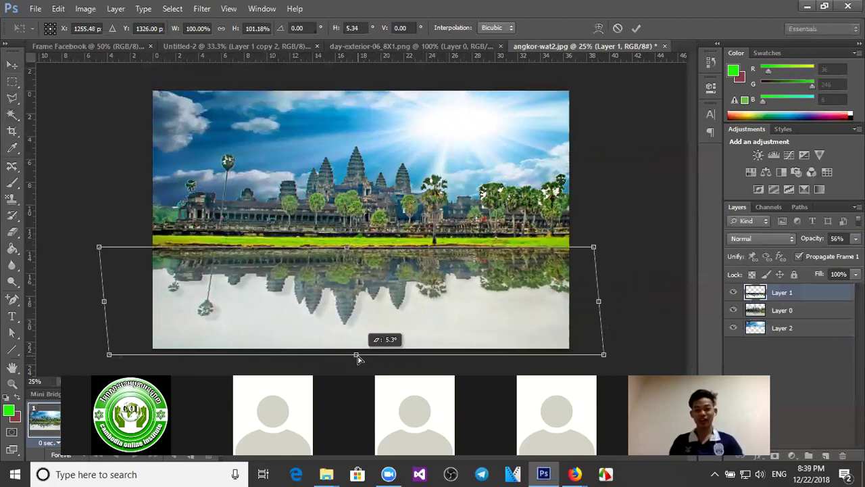
left_click_drag(358, 359, 359, 358)
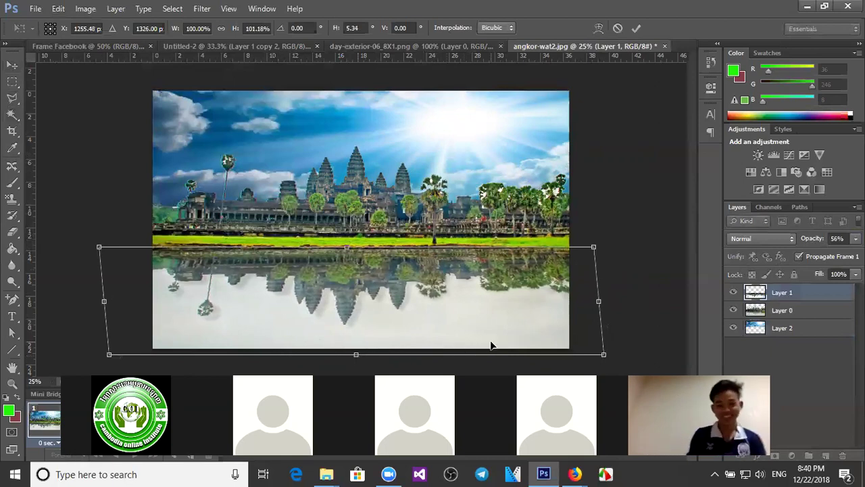
mouse_move(605, 357)
left_mouse_down()
mouse_move(580, 359)
mouse_move(595, 359)
left_mouse_up()
left_click_drag(445, 307, 450, 309)
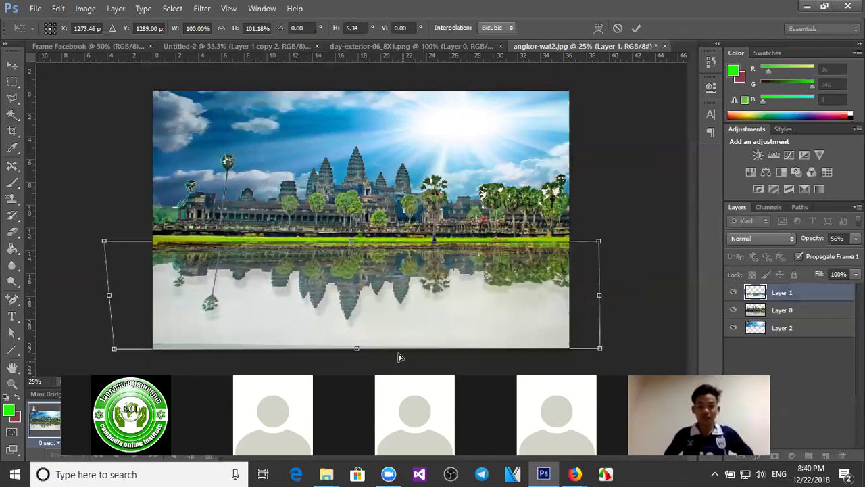
left_click_drag(396, 353, 359, 347)
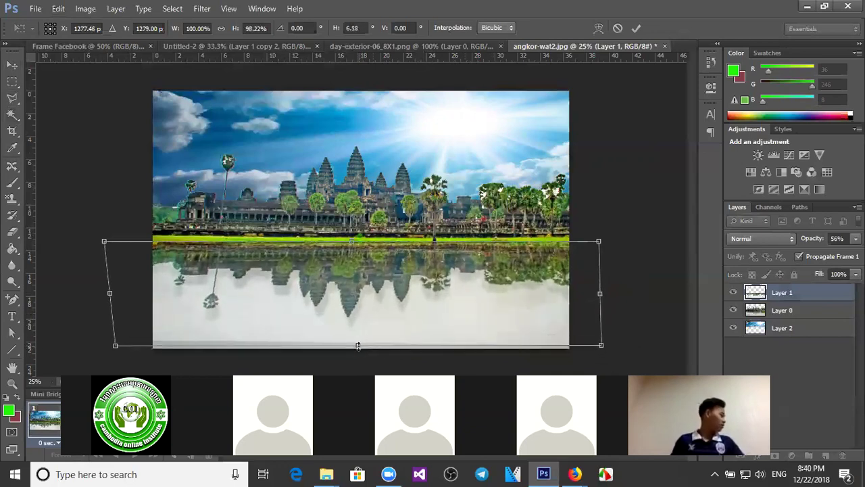
key("Return")
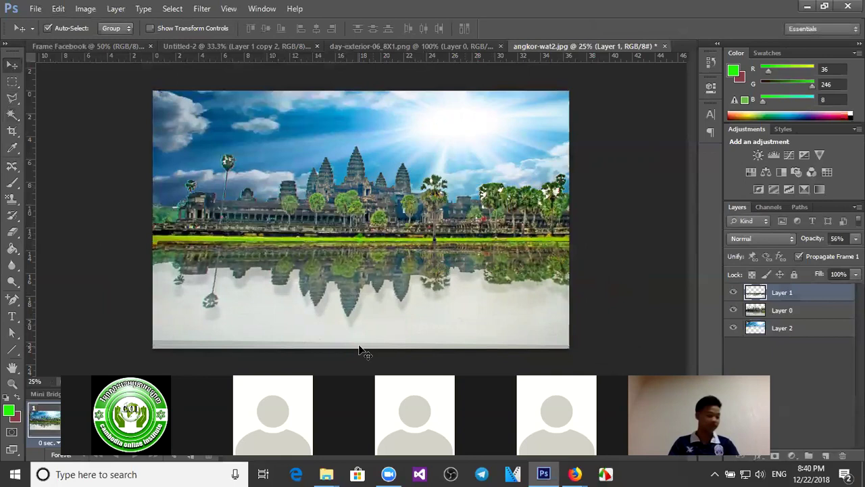
Step: Add a one-line Khmer title ending in ខ្មែរសម័យអង្គរ over the clouds beside the sun, using Khmer OS Muol Light at 60 pt
left_click(13, 318)
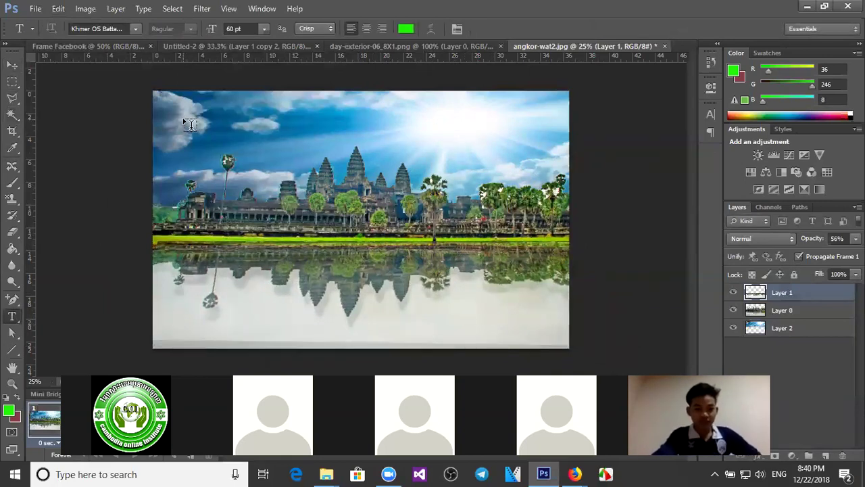
left_click(135, 28)
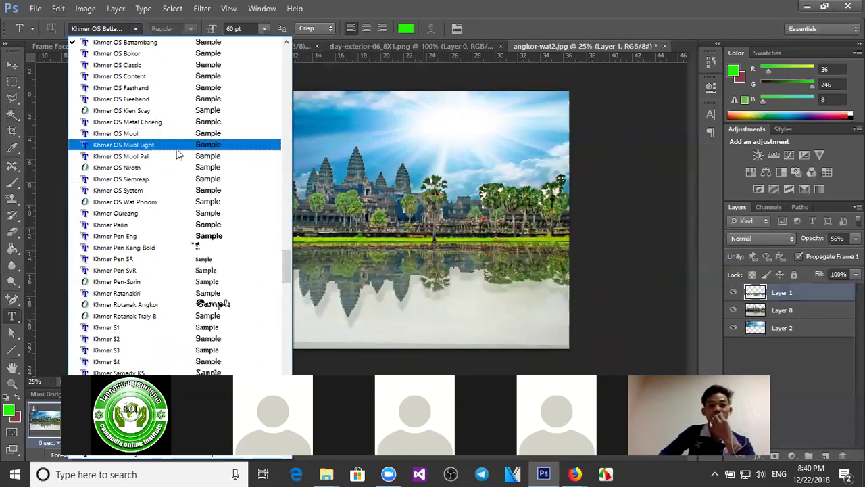
left_click(154, 146)
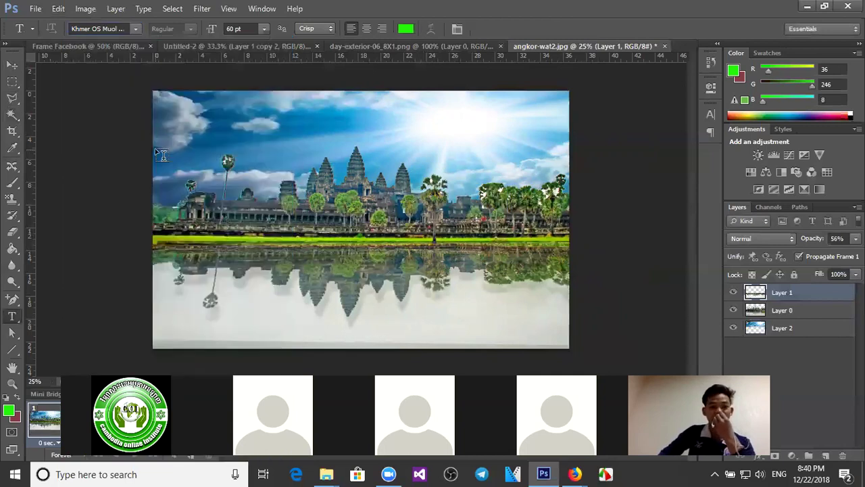
left_click(187, 116)
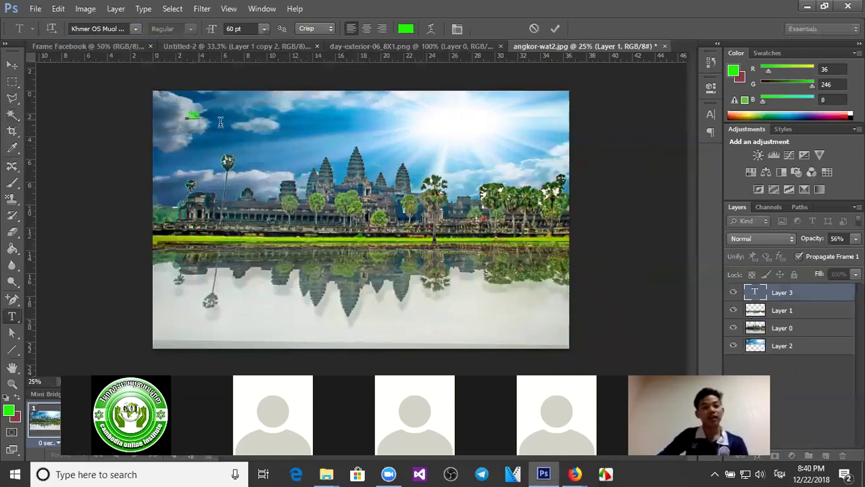
type("ab")
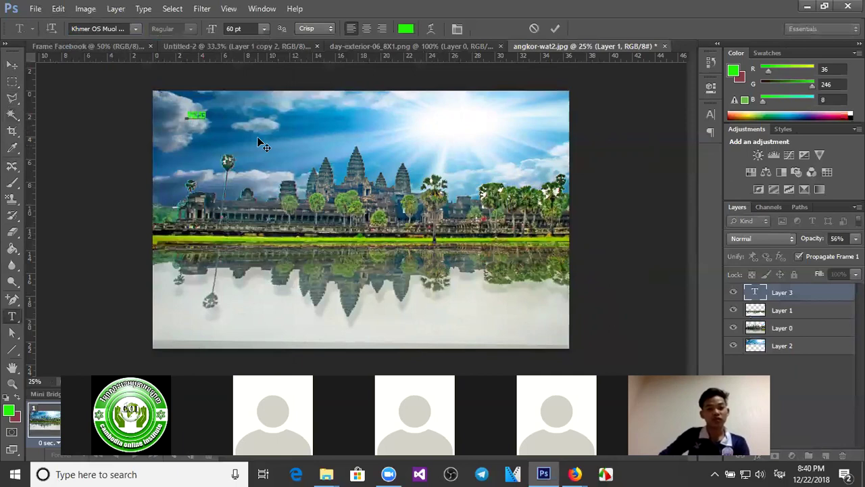
type("kh")
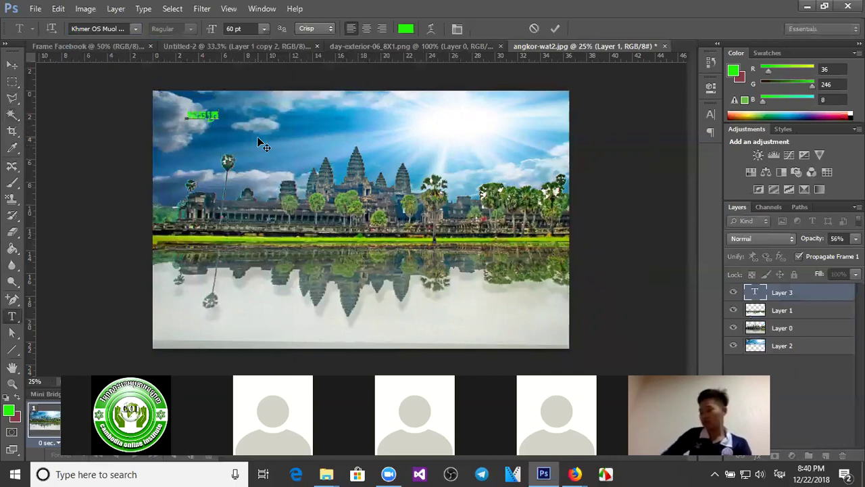
type("ng")
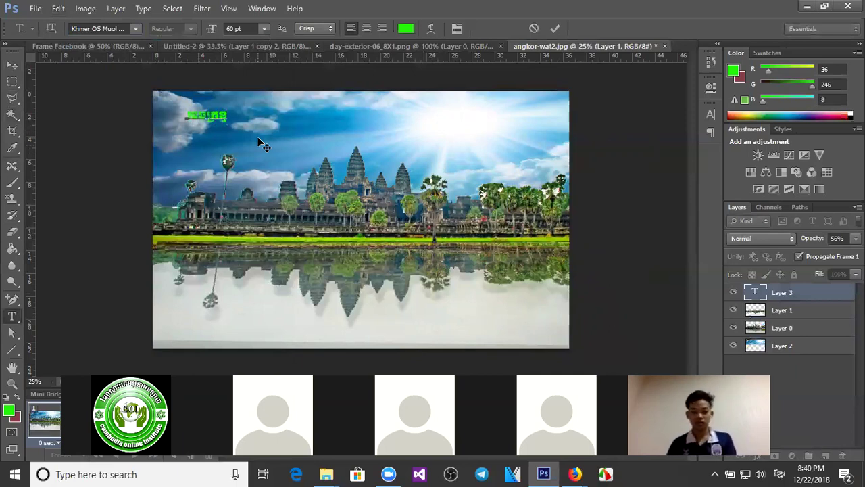
key("BackSpace")
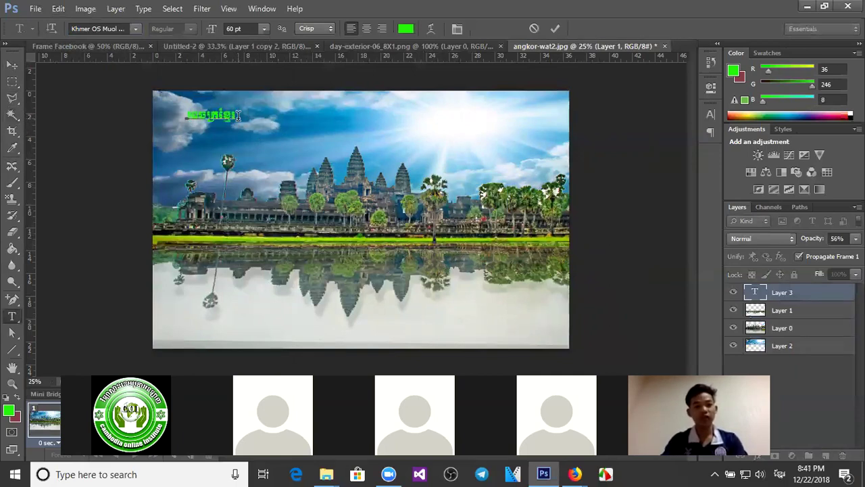
type("ស្រស់")
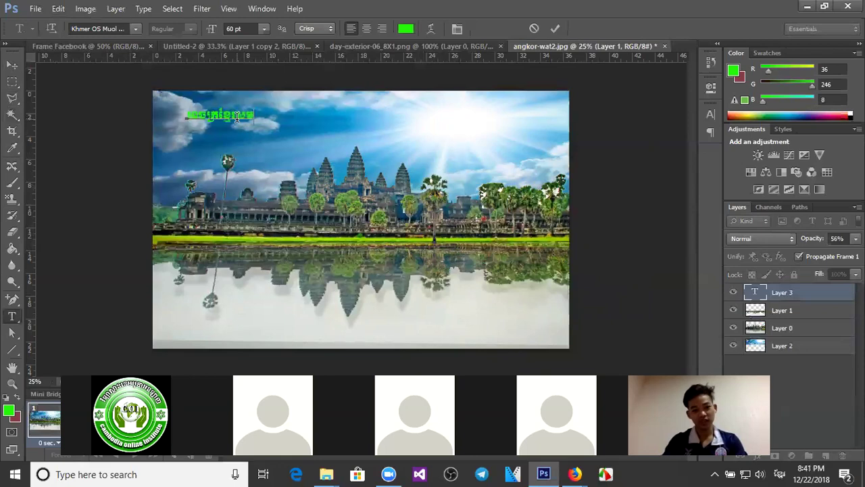
type("ស្អាត")
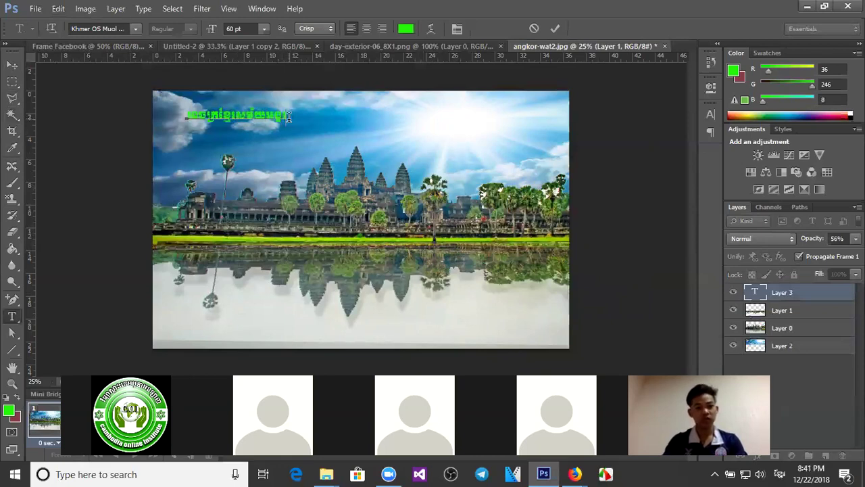
Step: Select the whole Khmer title and pick a near-white text color with hue 113°, saturation 2% and brightness 99%
left_click_drag(288, 116, 174, 115)
left_click(405, 28)
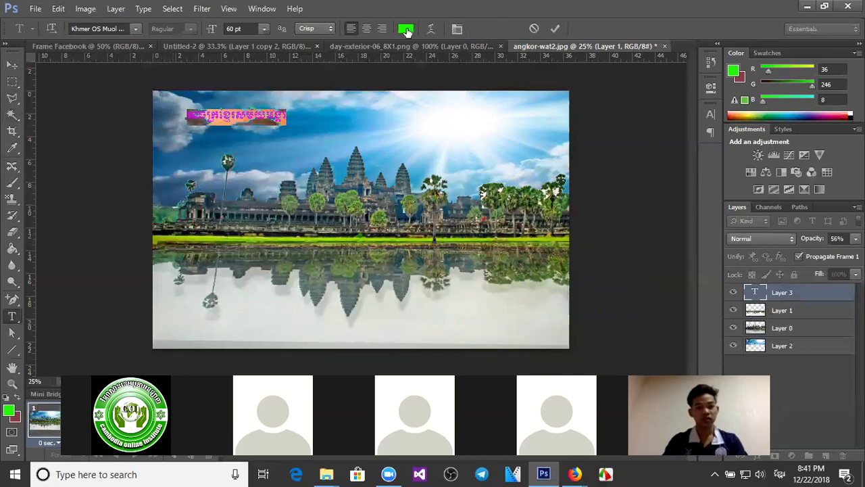
left_click(457, 237)
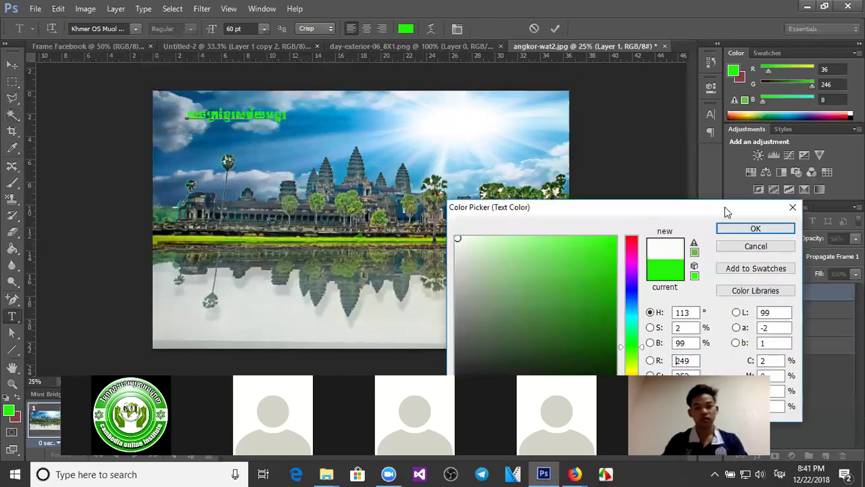